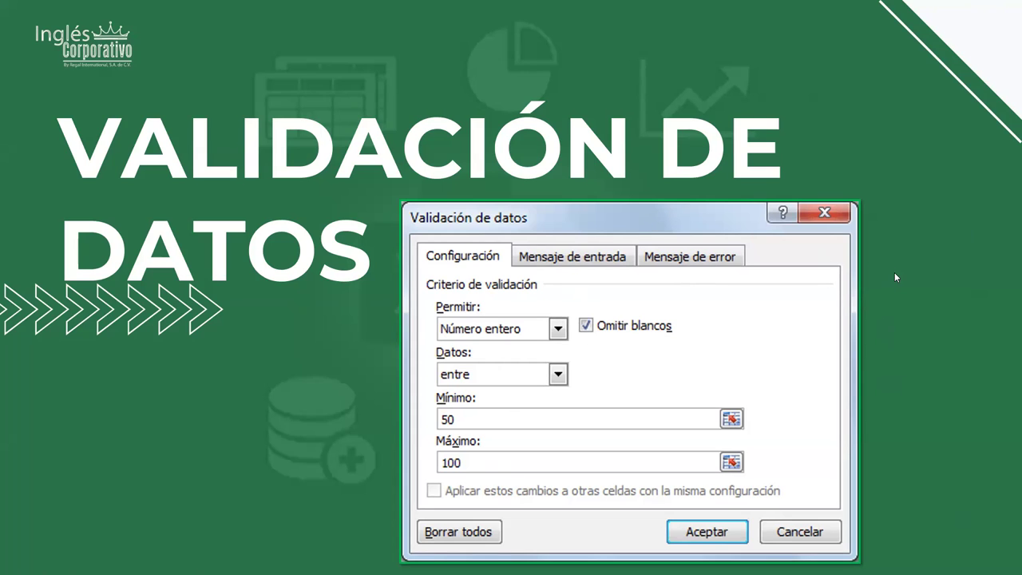
Advance the slideshow to the 'Aplicar la validación de datos a celdas' slide.
{"action": "left_click", "coordinate": [228, 270]}
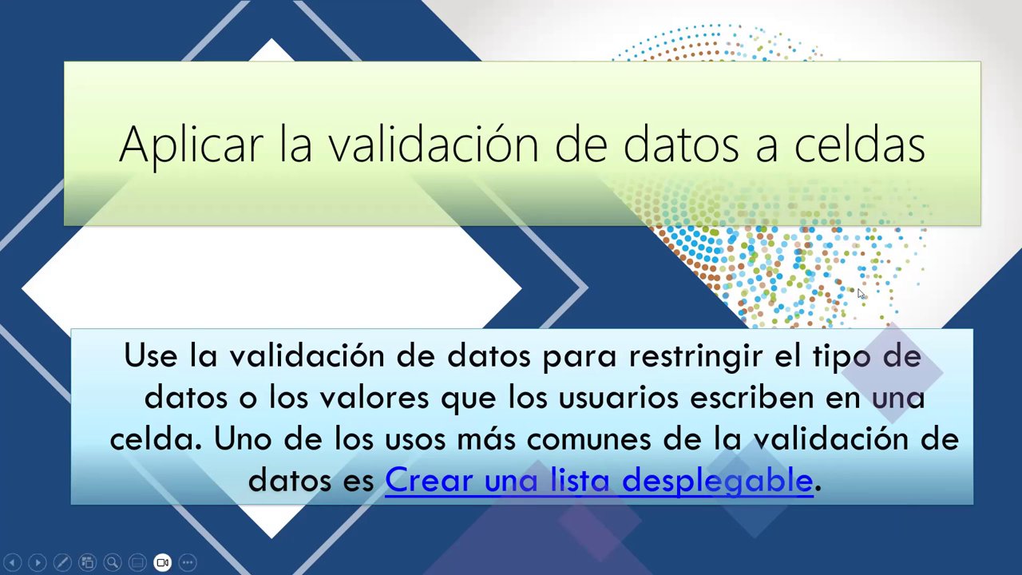
Advance to the steps slide: select cells, Datos > Validación de datos, pick under Permitir.
{"action": "left_click", "coordinate": [428, 288]}
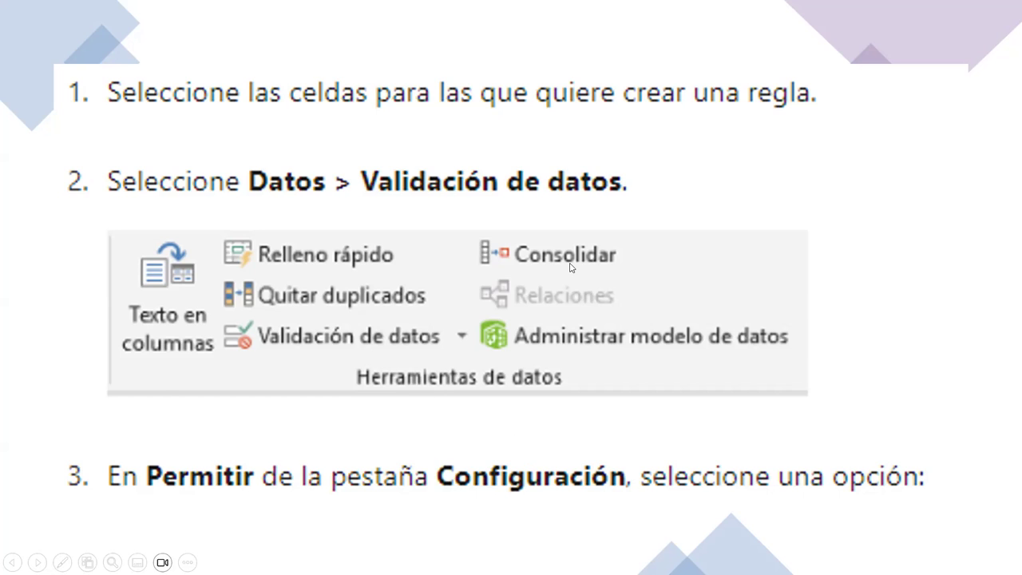
Advance to the slide listing validation types, Número entero through Personalizado.
{"action": "left_click", "coordinate": [570, 266]}
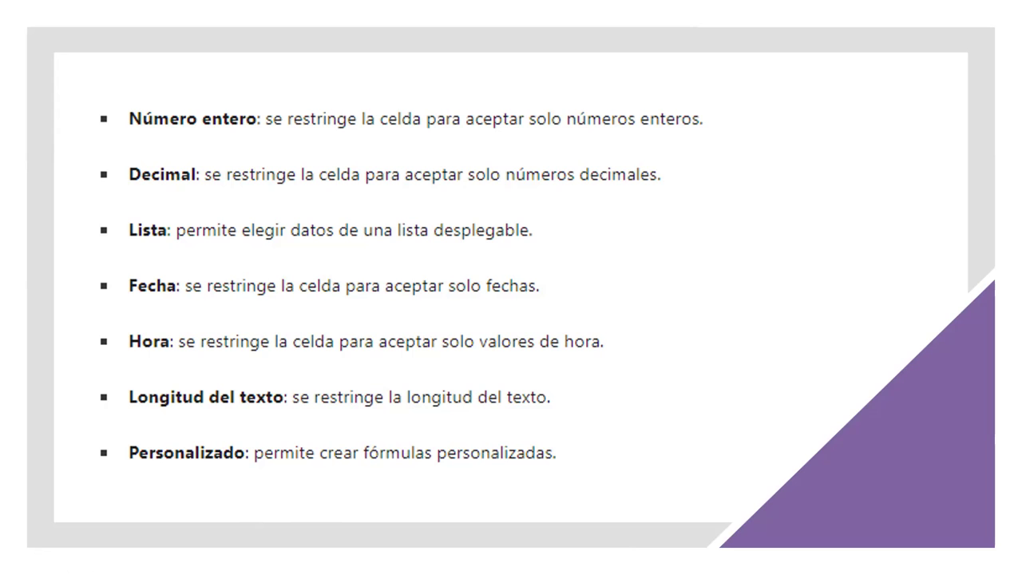
Advance to the steps 4–9 slide ending with Aceptar and the custom Alerta de error.
{"action": "left_click", "coordinate": [570, 284]}
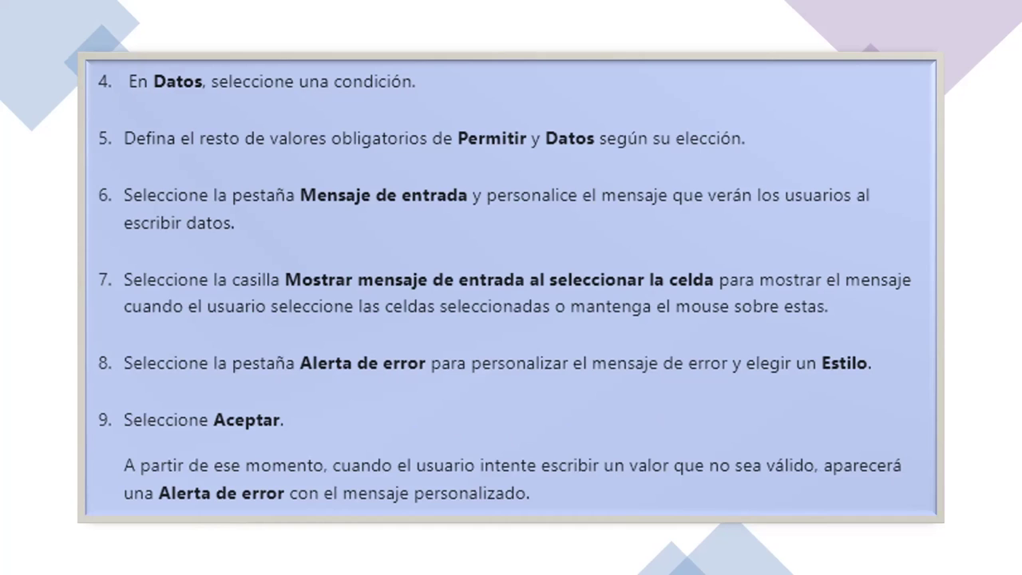
Advance the slideshow to the EJEMPLOS slide.
{"action": "left_click", "coordinate": [452, 355]}
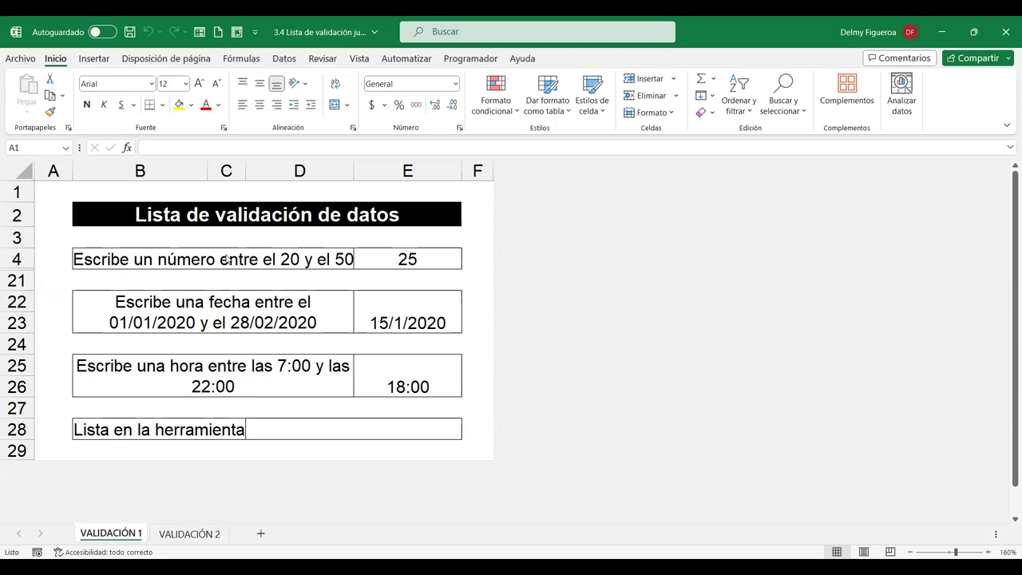
Enter 10 in E4 to trigger its 20–50 rejection, cancel to keep 25, and show the Datos tab.
{"action": "left_click", "coordinate": [480, 231]}
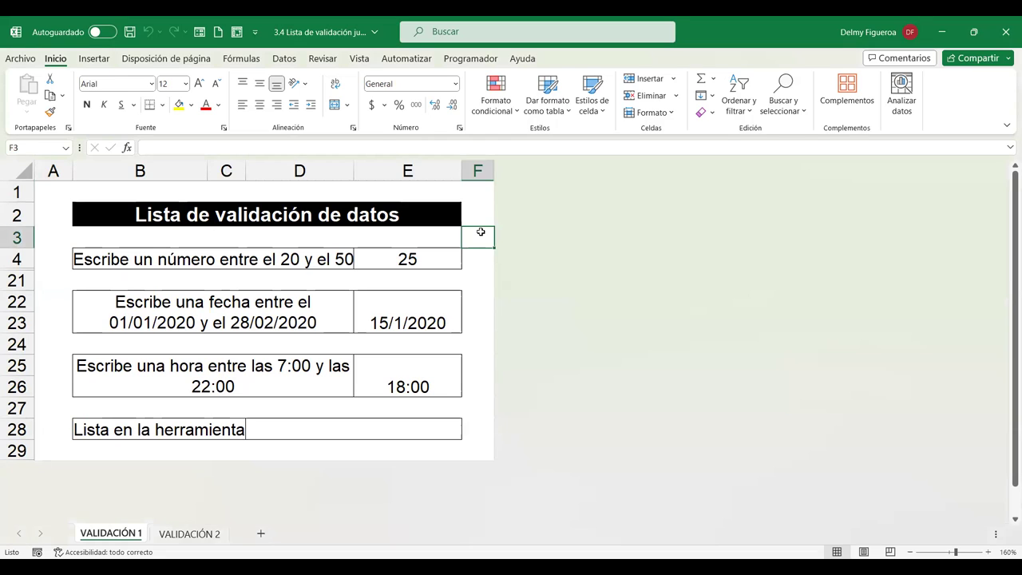
{"action": "left_click", "coordinate": [437, 260]}
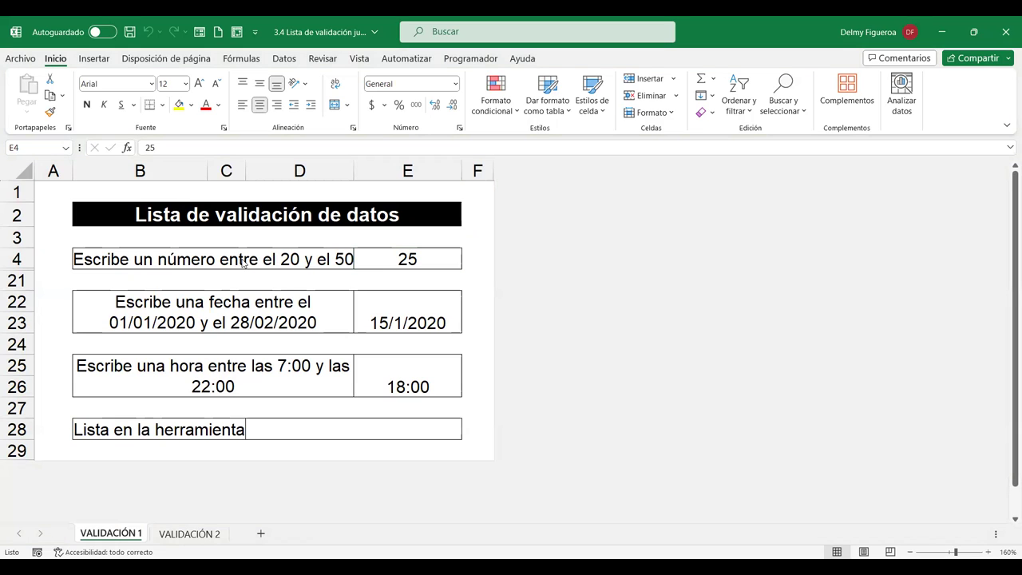
{"action": "left_click", "coordinate": [407, 259]}
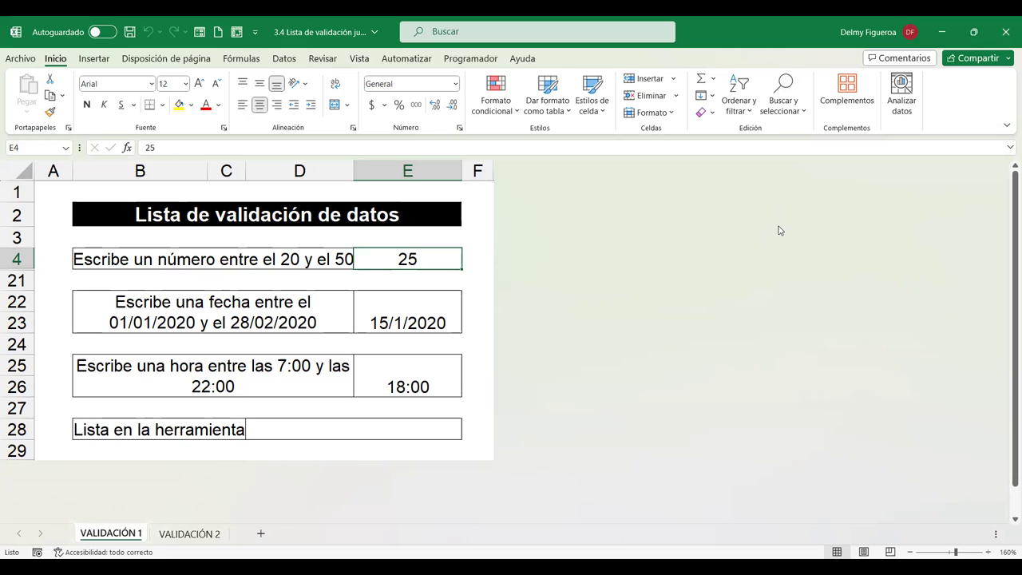
{"action": "type", "text": "10"}
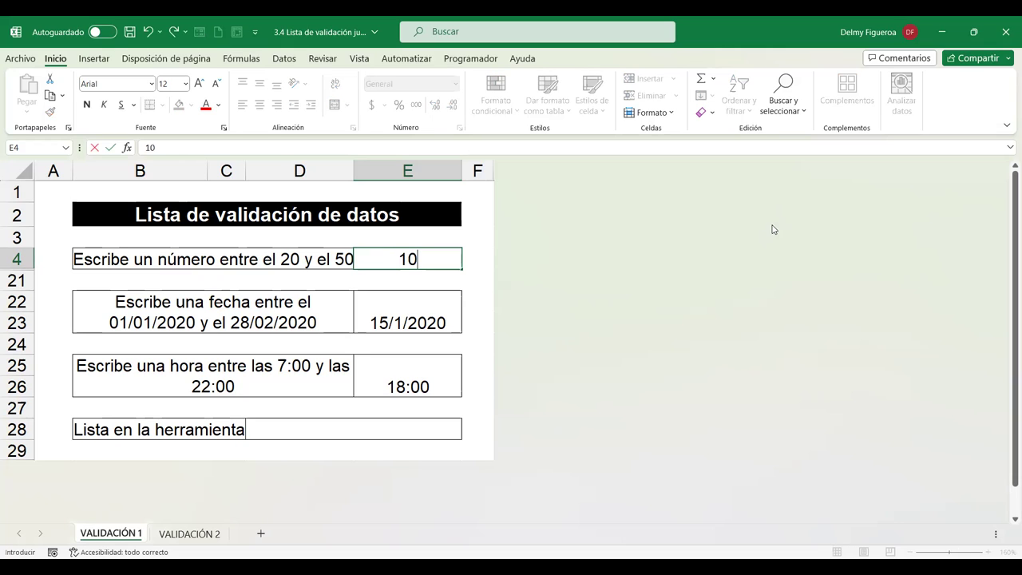
{"action": "key", "text": "Return"}
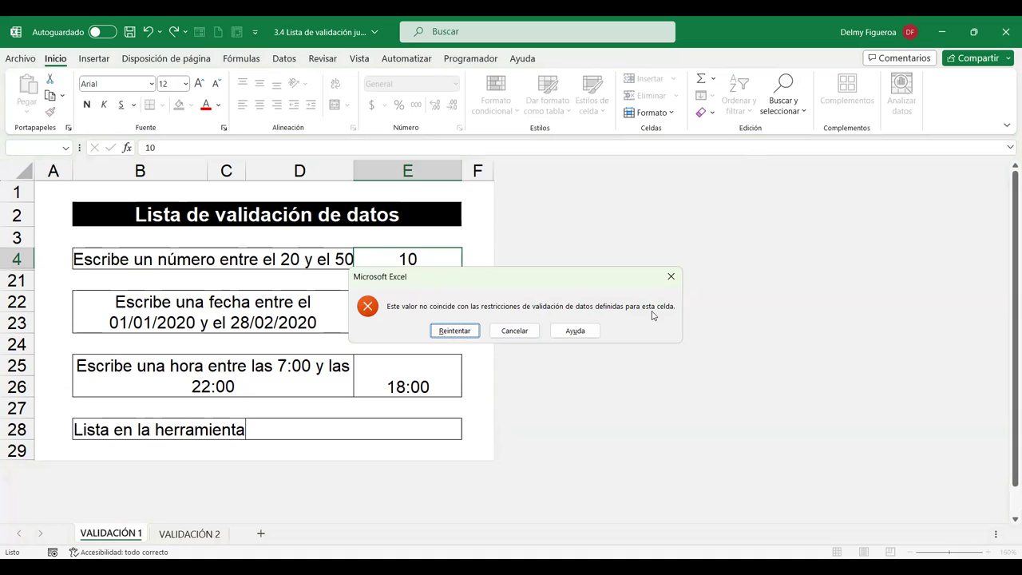
{"action": "left_click", "coordinate": [438, 333]}
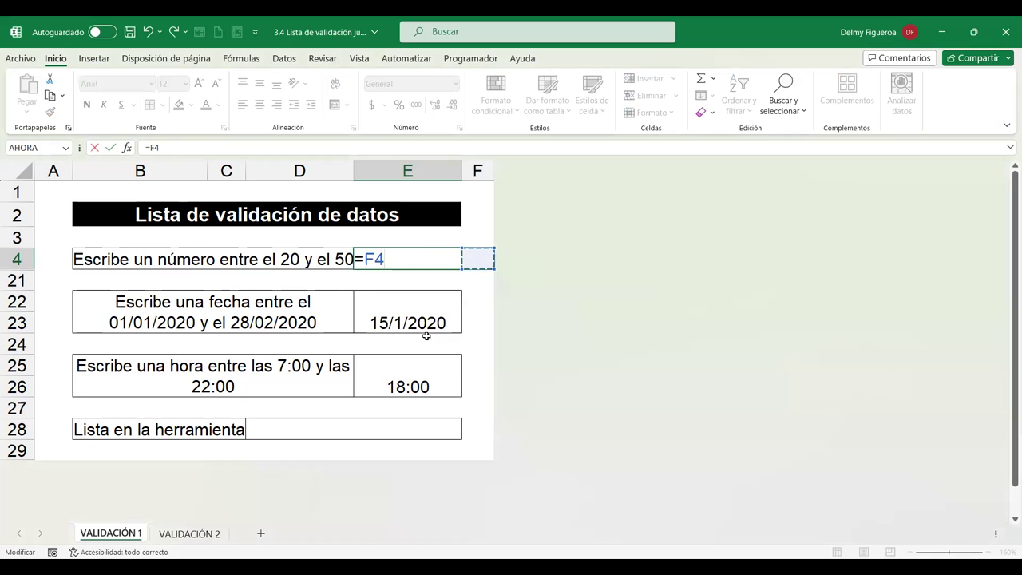
{"action": "key", "text": "Escape"}
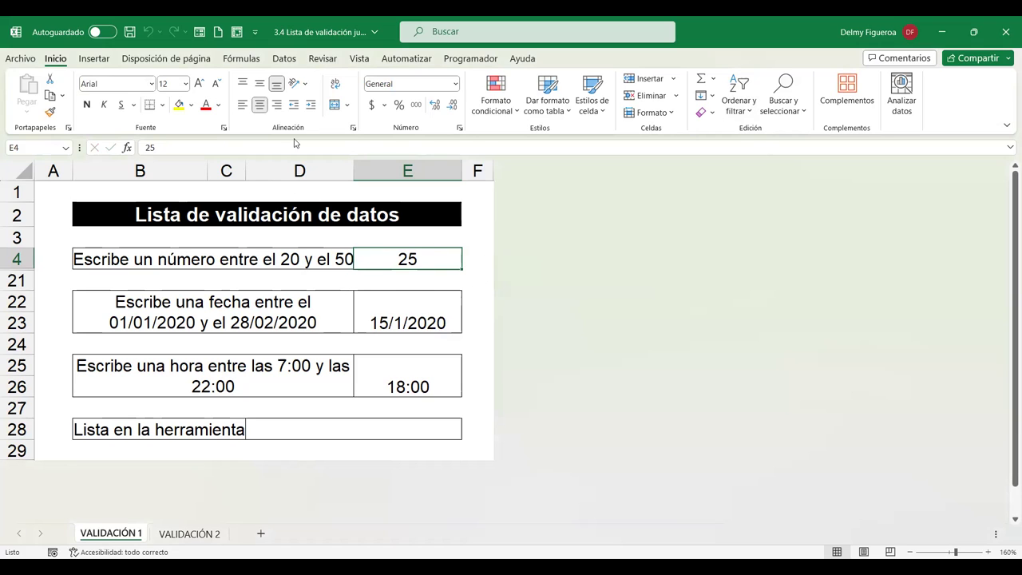
{"action": "left_click", "coordinate": [284, 59]}
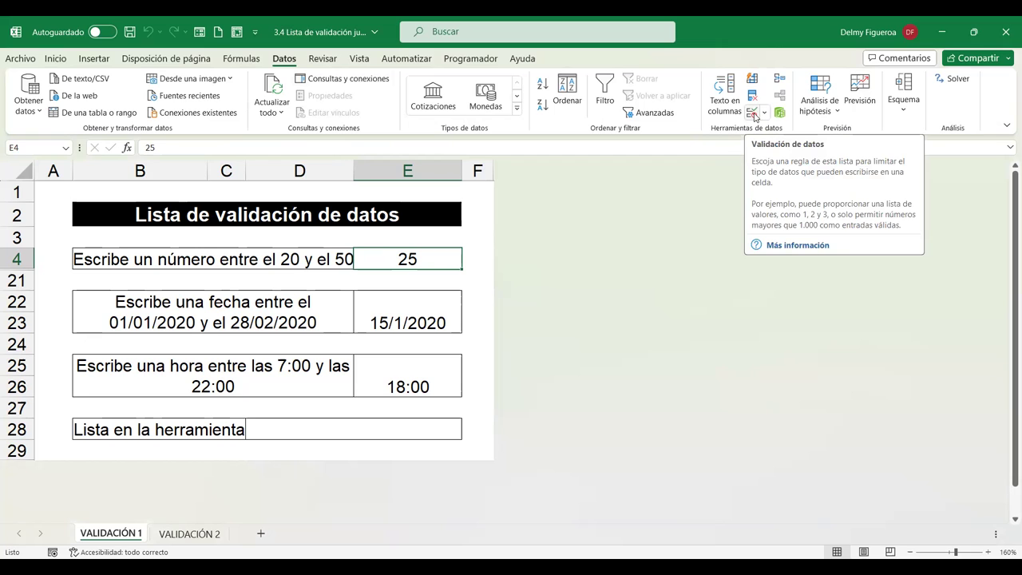
{"action": "left_click", "coordinate": [754, 116]}
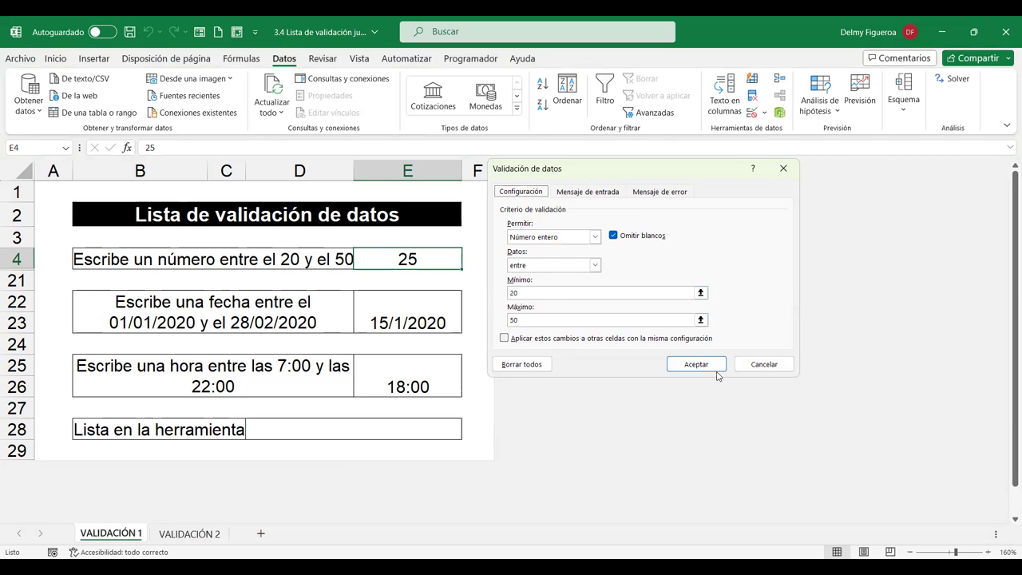
{"action": "left_click", "coordinate": [762, 364]}
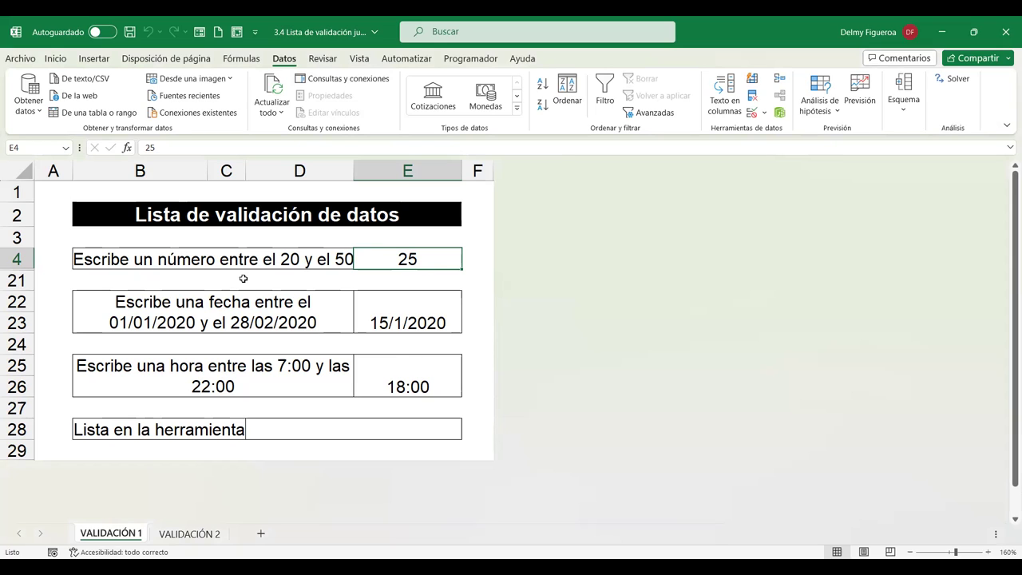
{"action": "left_click", "coordinate": [392, 310]}
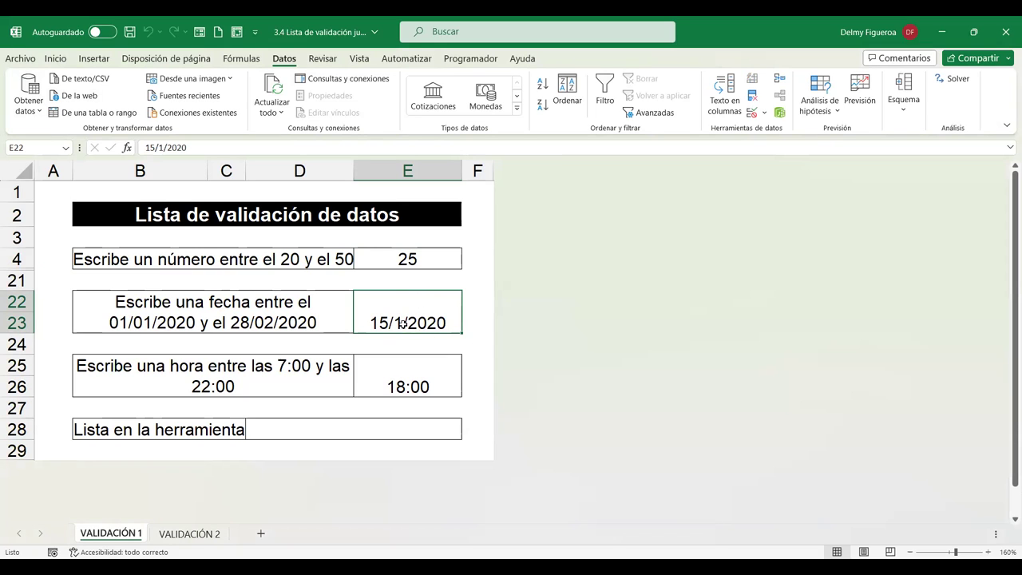
{"action": "type", "text": "1/3/2020"}
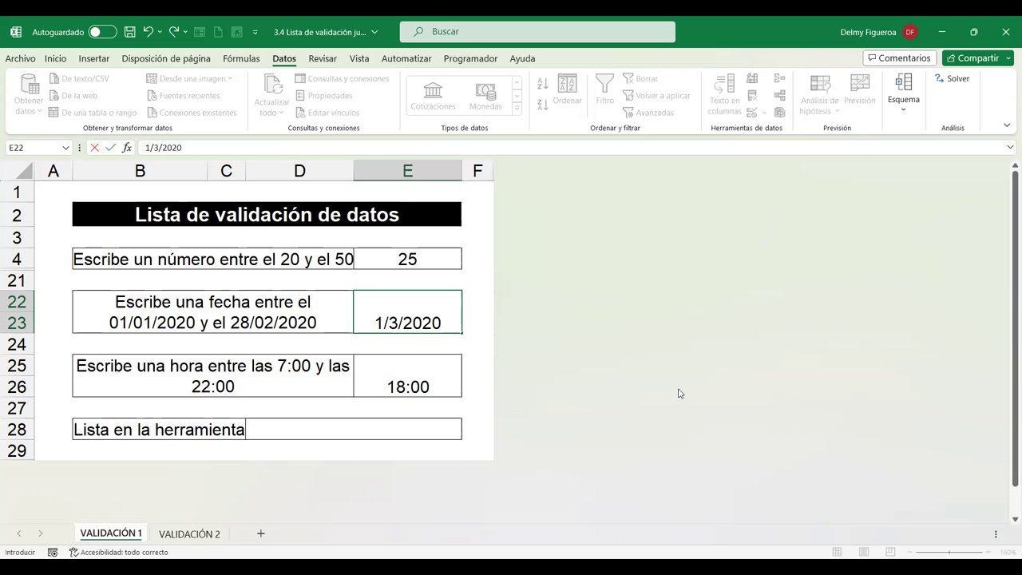
{"action": "key", "text": "Return"}
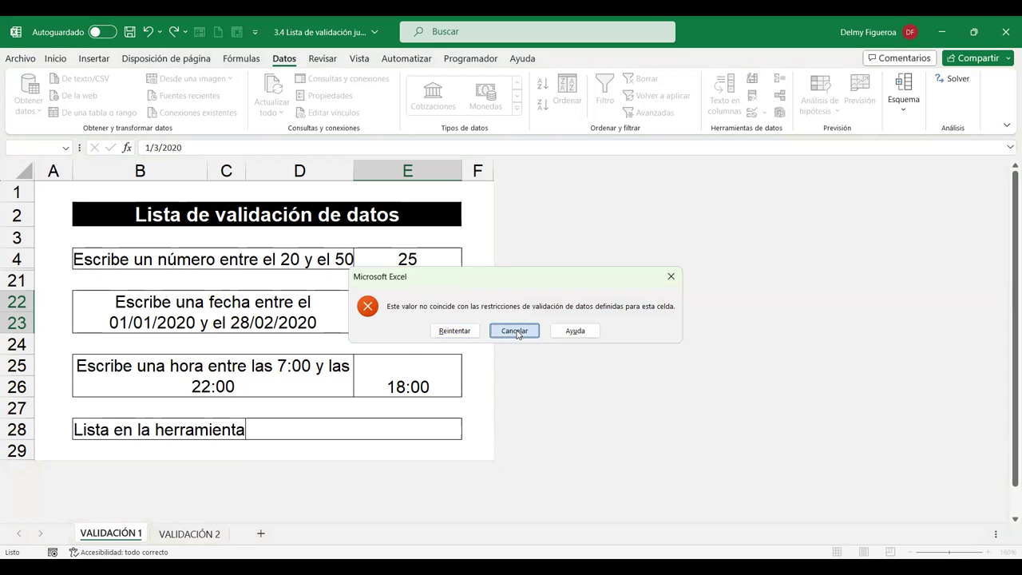
{"action": "left_click", "coordinate": [514, 330]}
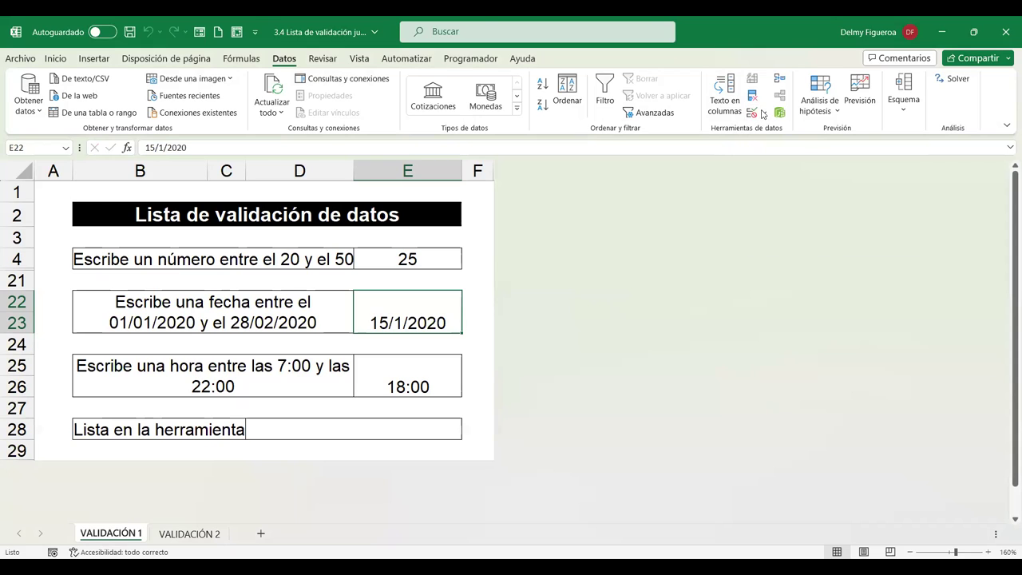
{"action": "left_click", "coordinate": [752, 116]}
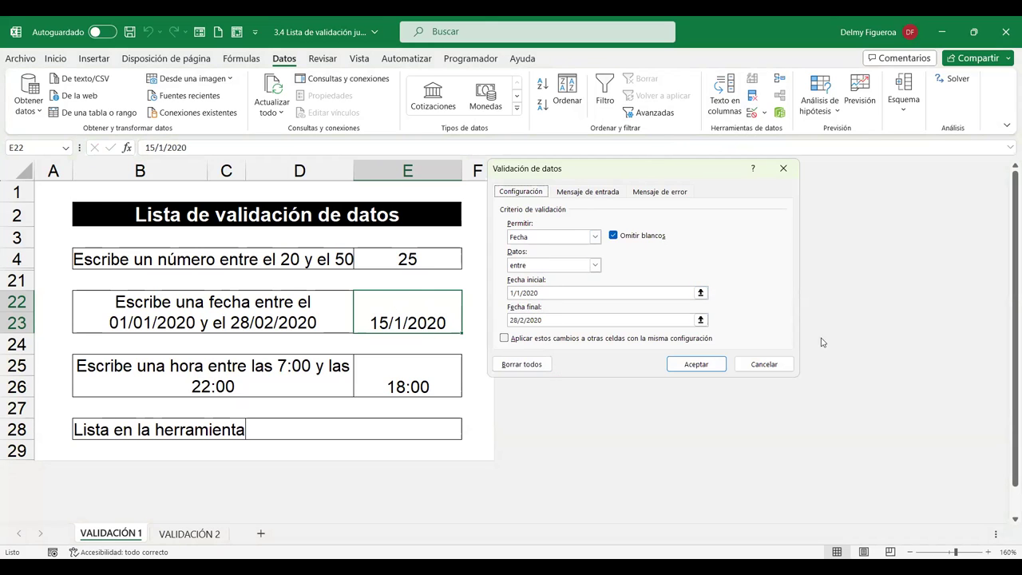
{"action": "left_click", "coordinate": [771, 366]}
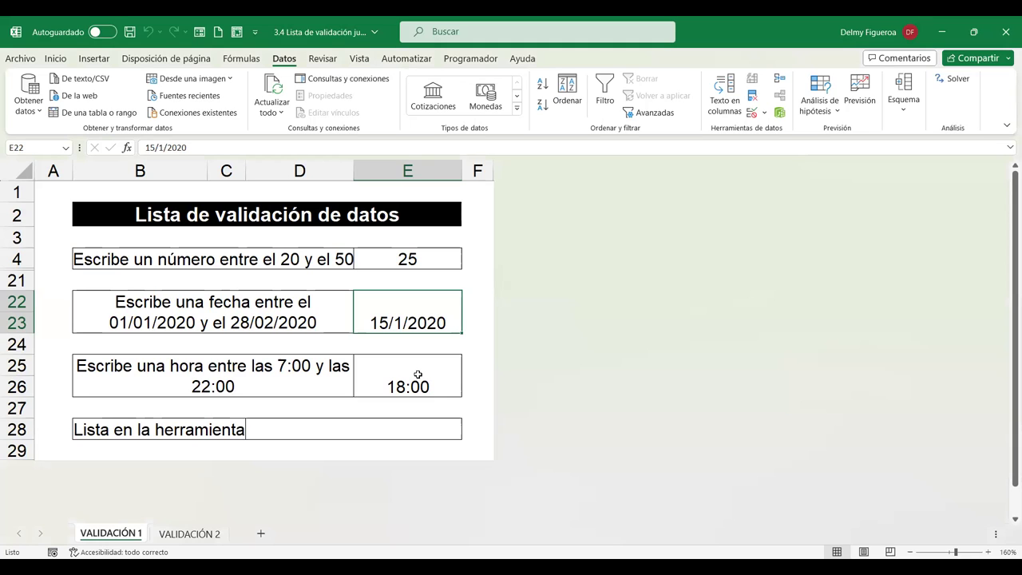
{"action": "left_click", "coordinate": [417, 374]}
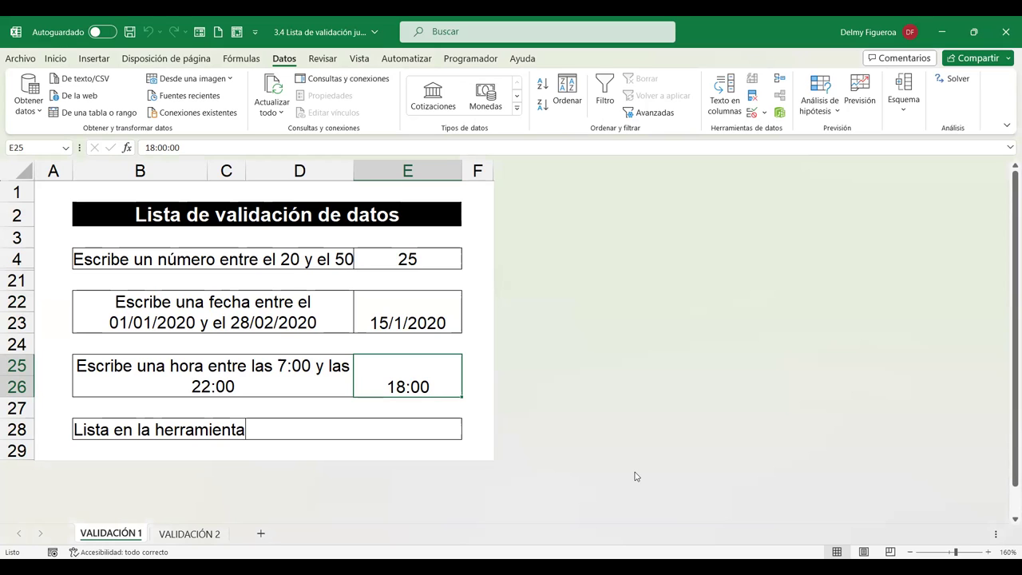
{"action": "type", "text": "20"}
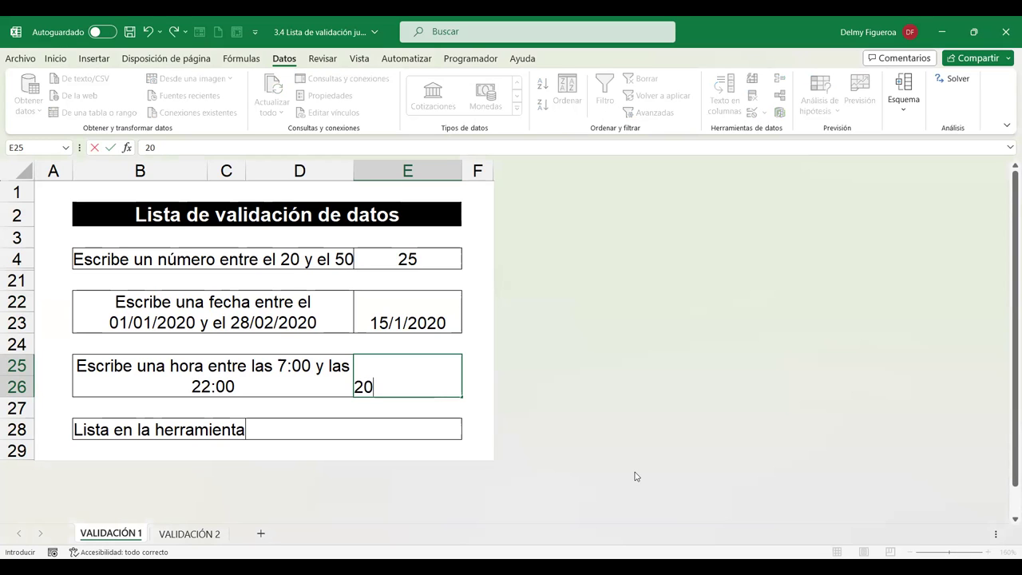
{"action": "type", "text": ":15"}
{"action": "key", "text": "Return"}
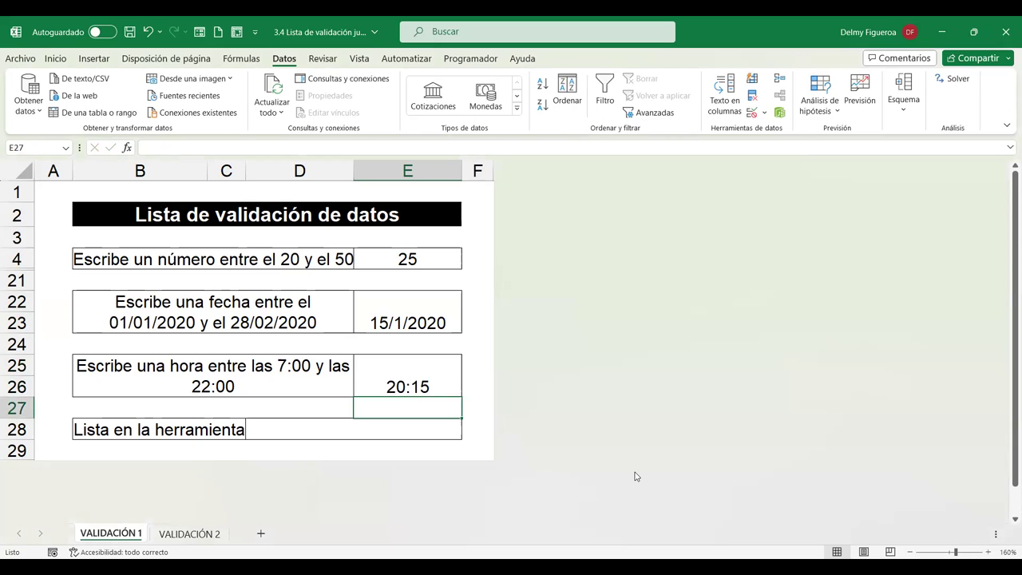
{"action": "left_click", "coordinate": [414, 361]}
{"action": "type", "text": "22:"}
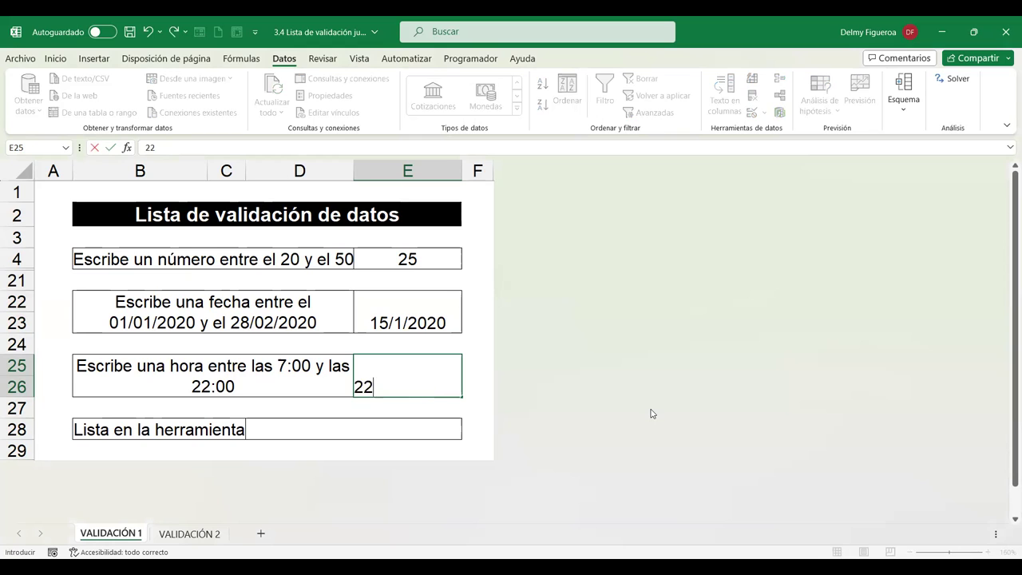
{"action": "type", "text": "15"}
{"action": "key", "text": "Return"}
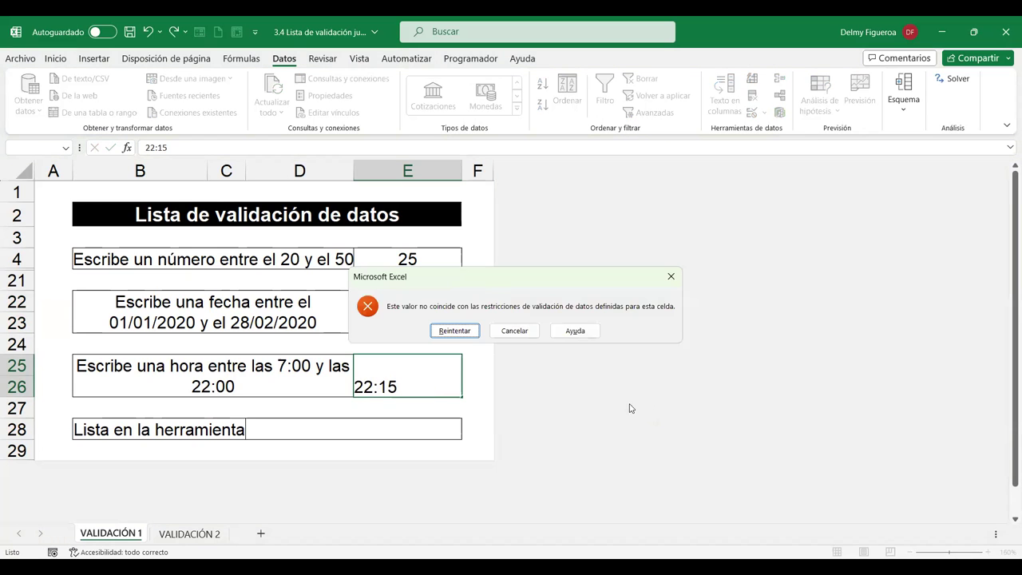
{"action": "left_click", "coordinate": [530, 331]}
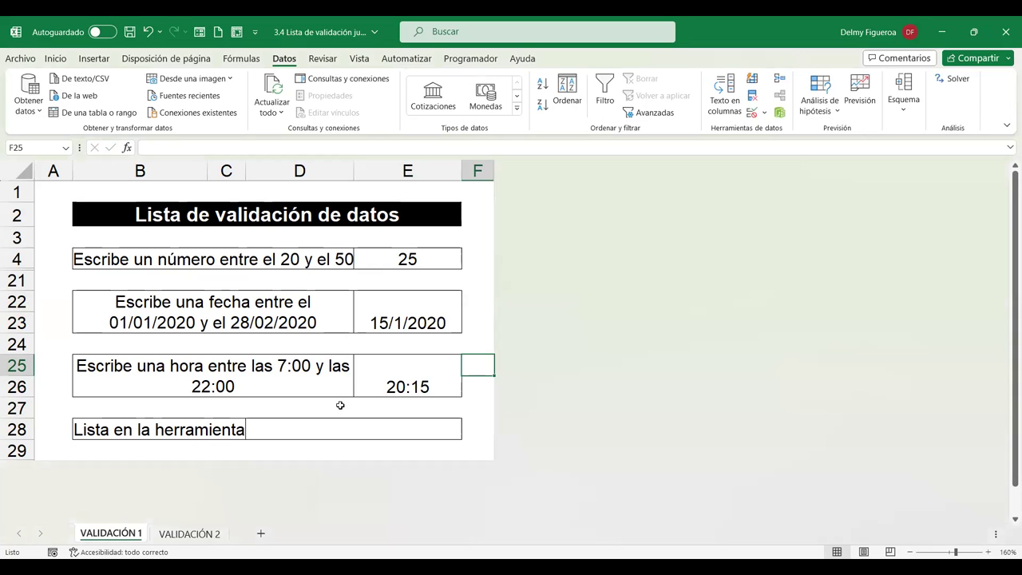
On VALIDACIÓN 2, enter Abigail in salesperson cell E5 to show it's unrestricted, then delete it.
{"action": "left_click", "coordinate": [284, 430]}
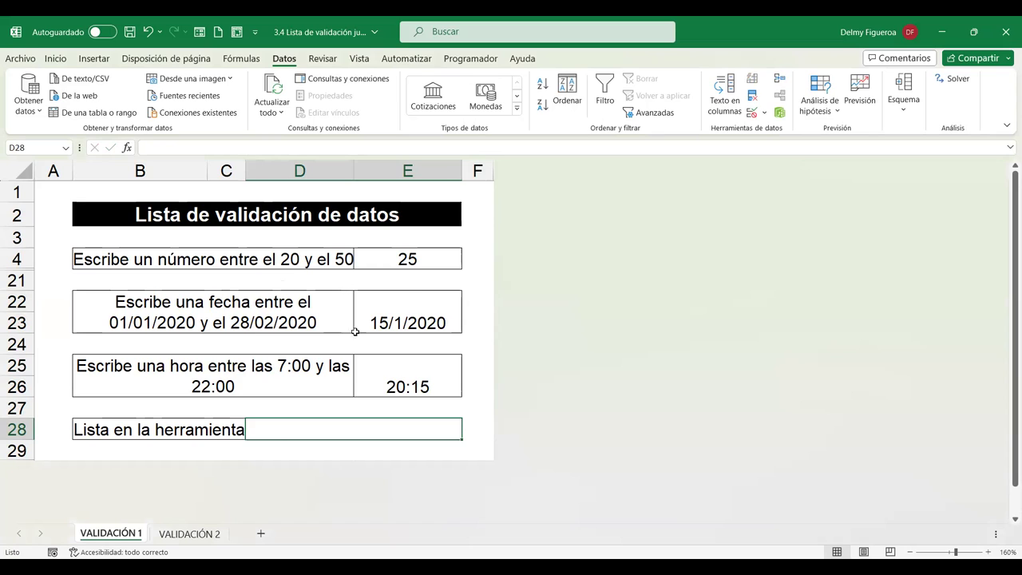
{"action": "left_click", "coordinate": [192, 534]}
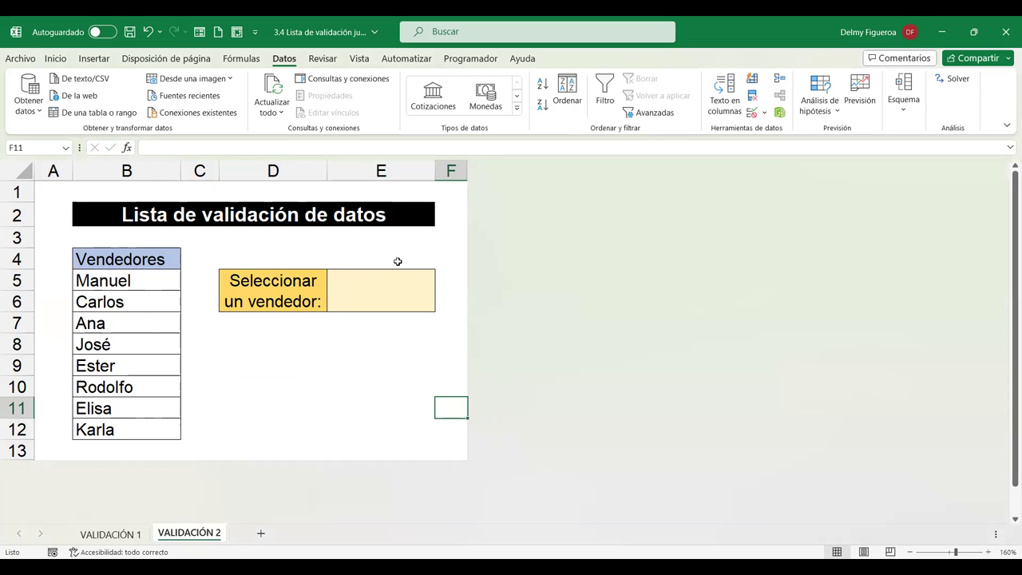
{"action": "left_click", "coordinate": [390, 290]}
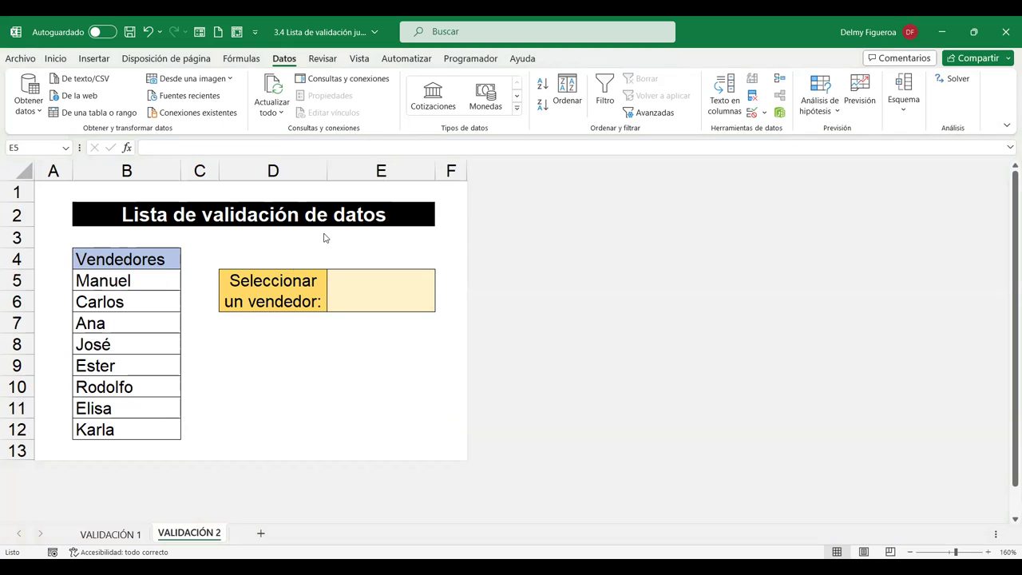
{"action": "left_click", "coordinate": [347, 289]}
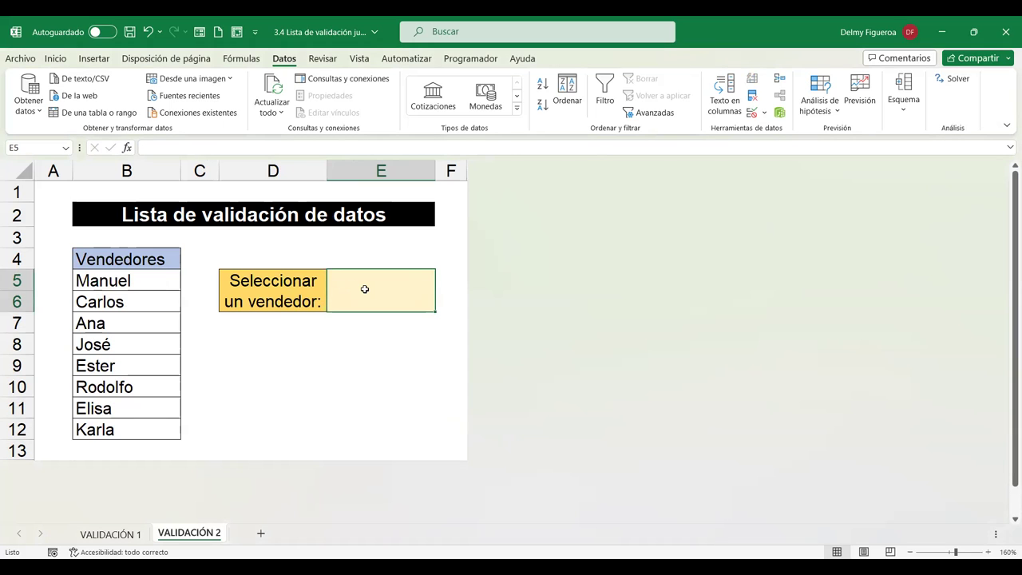
{"action": "type", "text": "Abigai"}
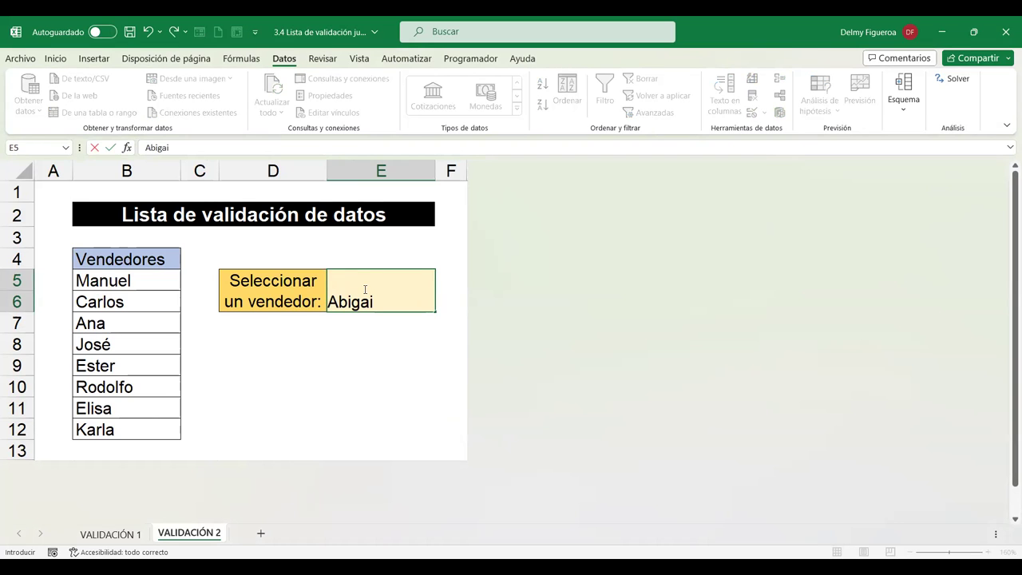
{"action": "type", "text": "l"}
{"action": "key", "text": "Return"}
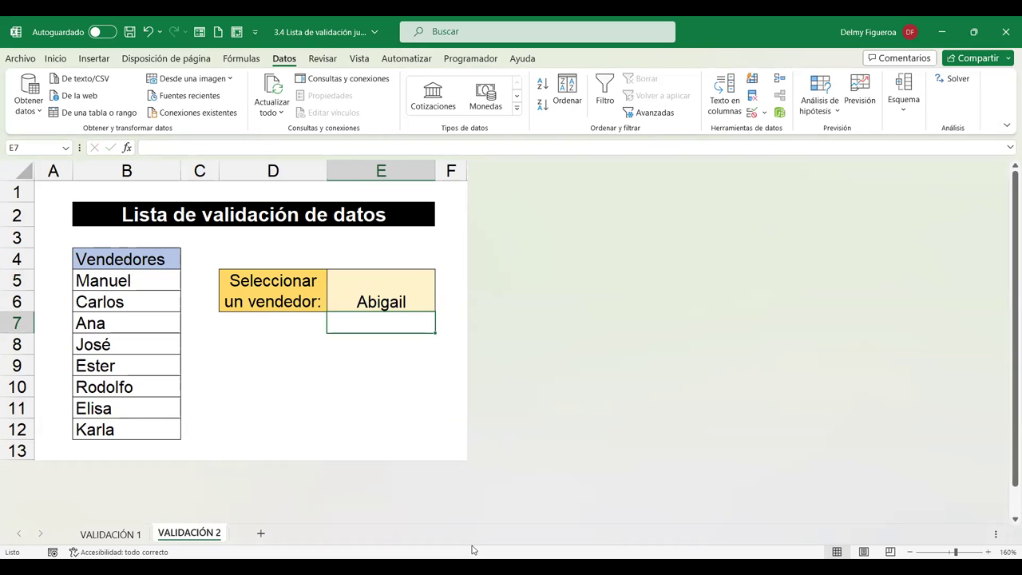
{"action": "left_click", "coordinate": [382, 299]}
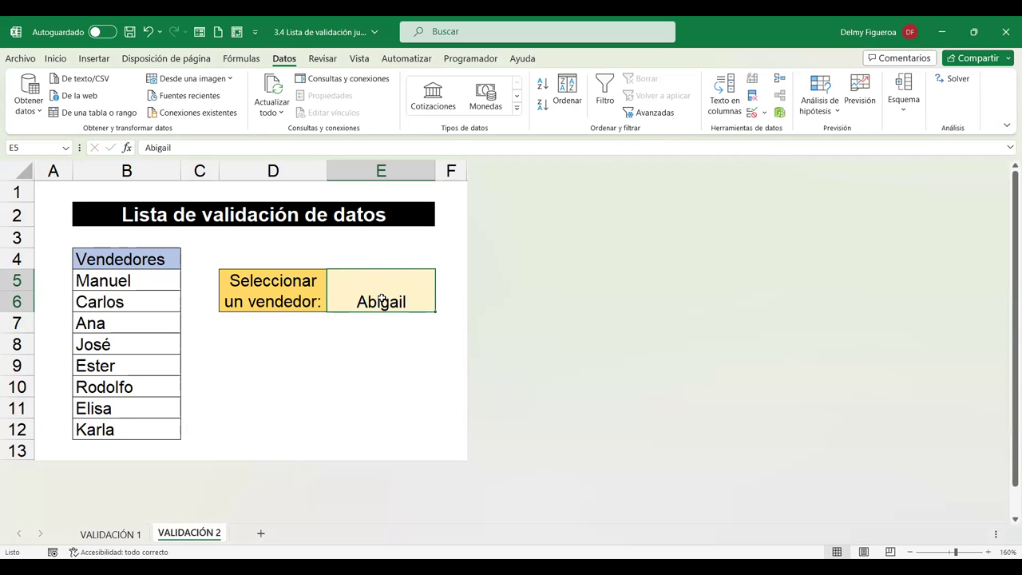
{"action": "key", "text": "Delete"}
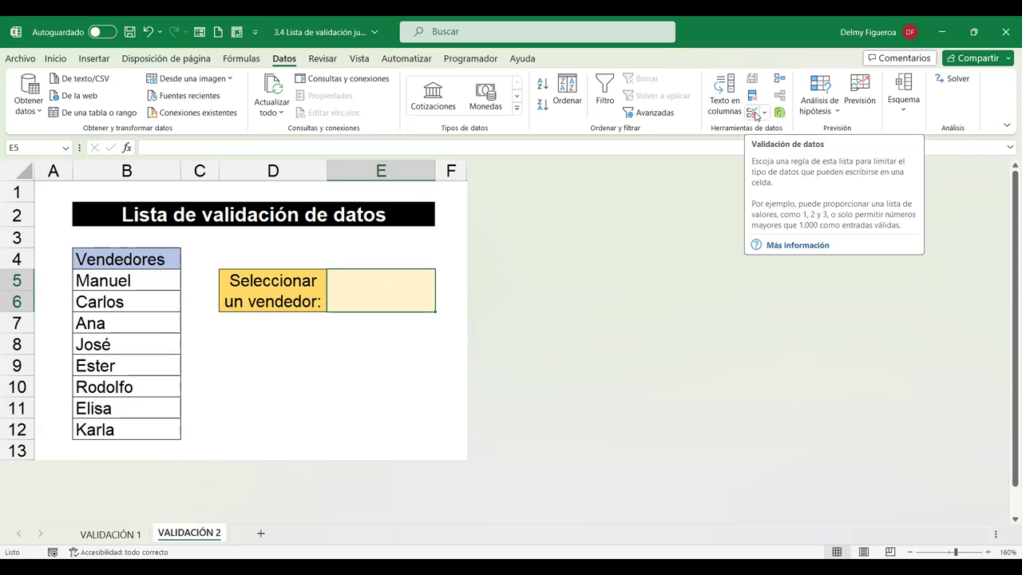
Give E5 a Lista validation rule sourced from =$B$5:$B$12, Manuel through Karla.
{"action": "left_click", "coordinate": [752, 112]}
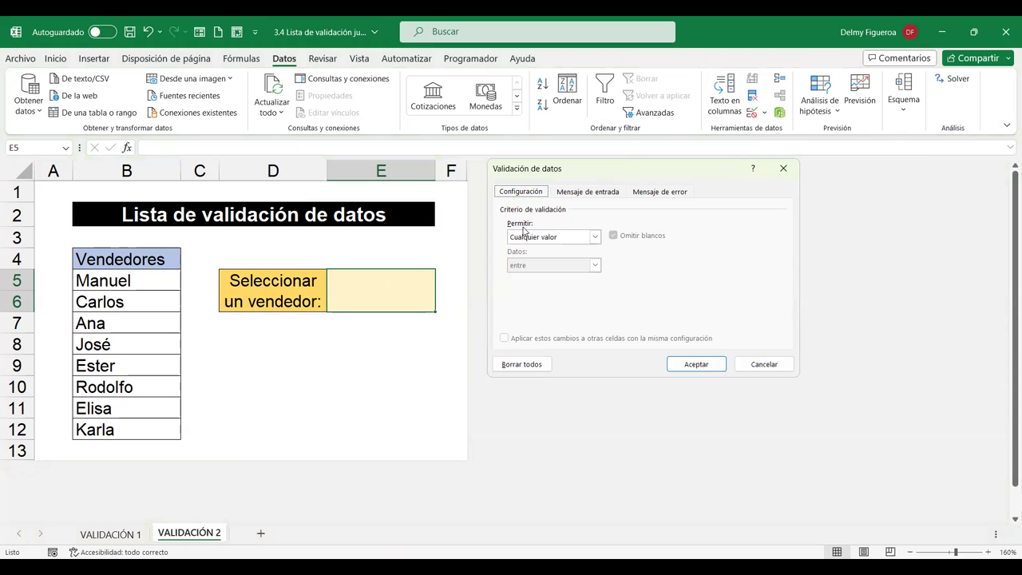
{"action": "left_click", "coordinate": [595, 238]}
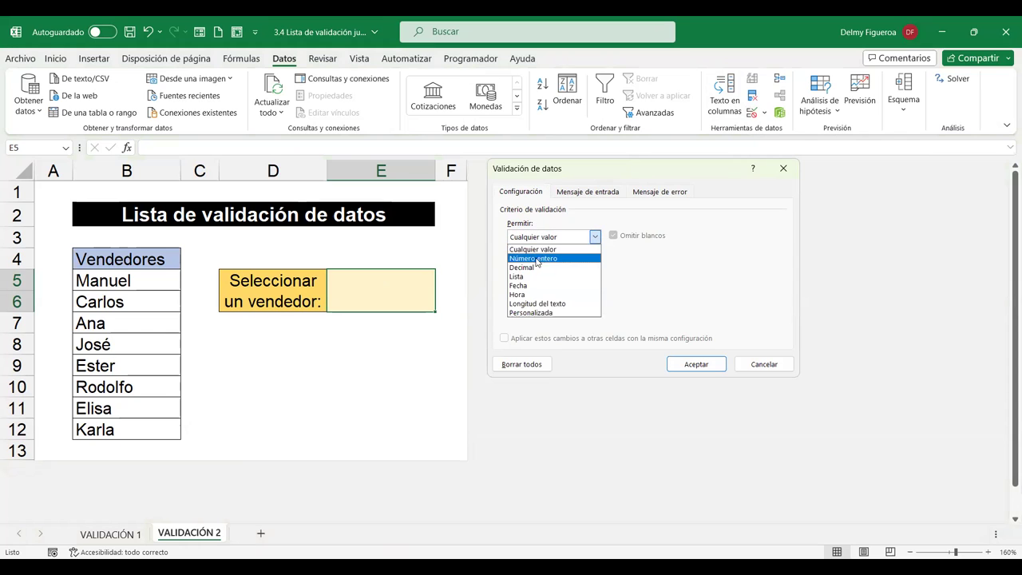
{"action": "left_click", "coordinate": [529, 278]}
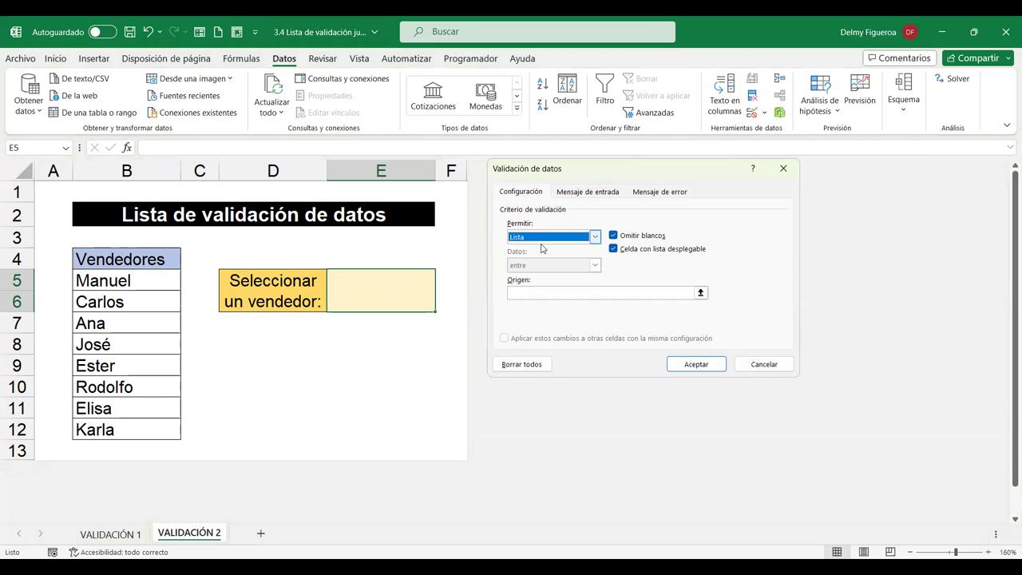
{"action": "left_click", "coordinate": [523, 291]}
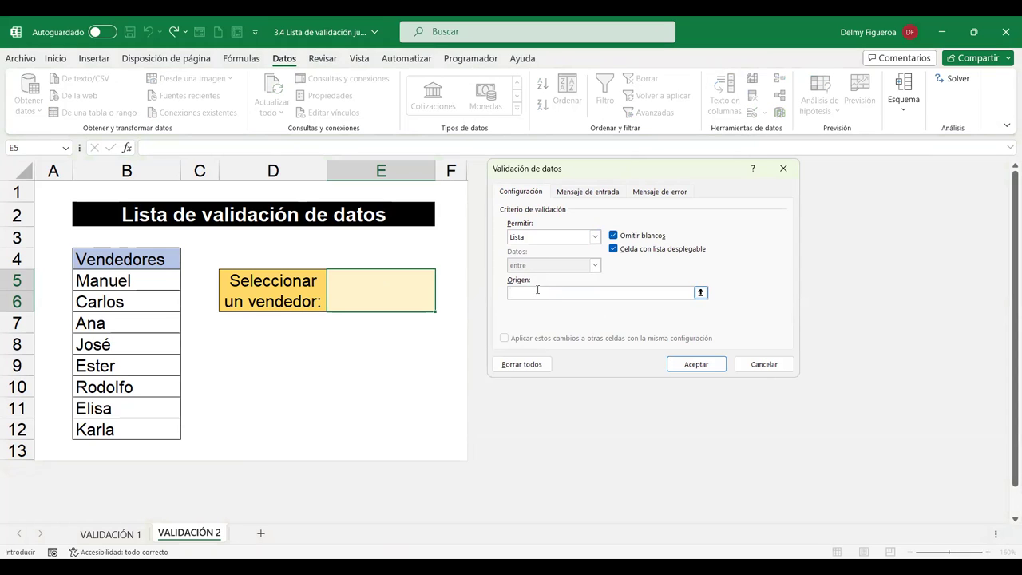
{"action": "left_click", "coordinate": [125, 279]}
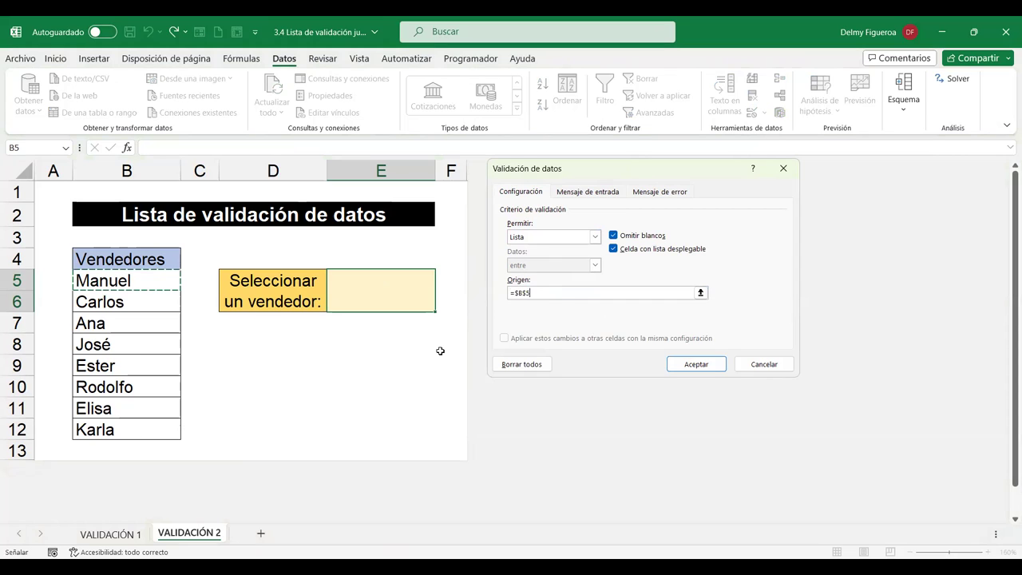
{"action": "key", "text": "ctrl+shift+Down"}
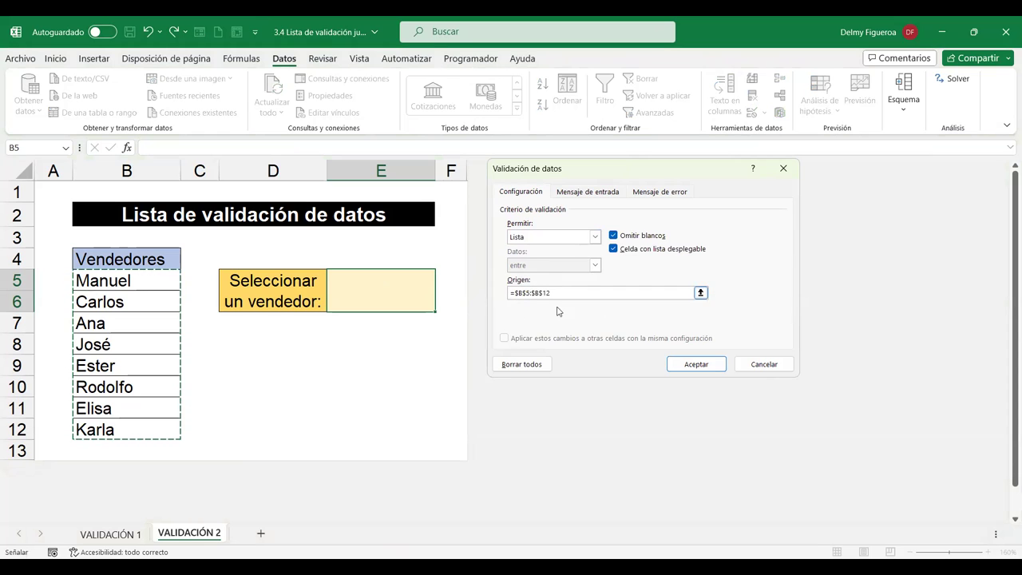
{"action": "left_click", "coordinate": [627, 262]}
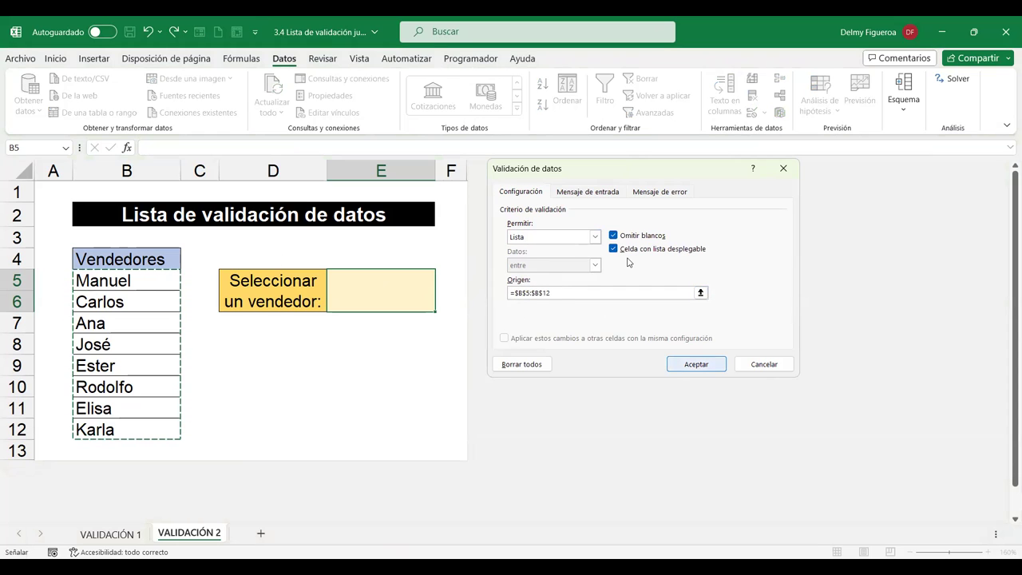
{"action": "key", "text": "Return"}
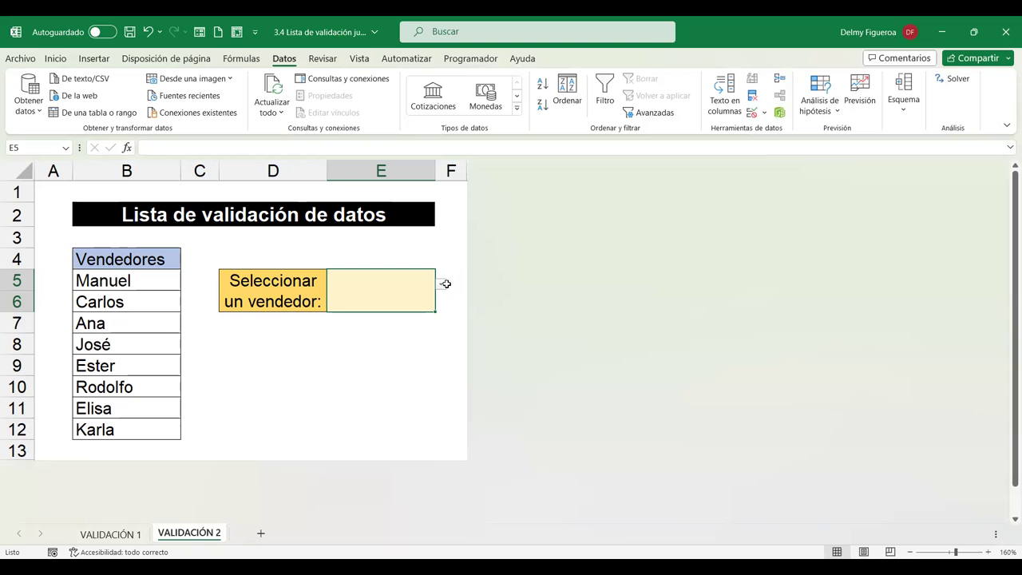
Pick Rodolfo from E5's dropdown, then type Carlos into the cell.
{"action": "left_click", "coordinate": [442, 285]}
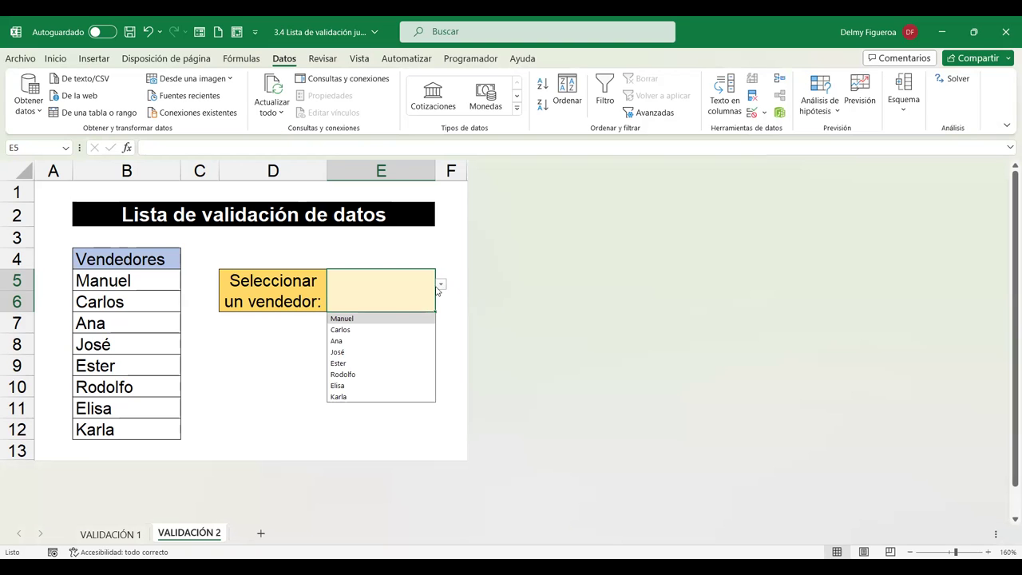
{"action": "left_click", "coordinate": [355, 375]}
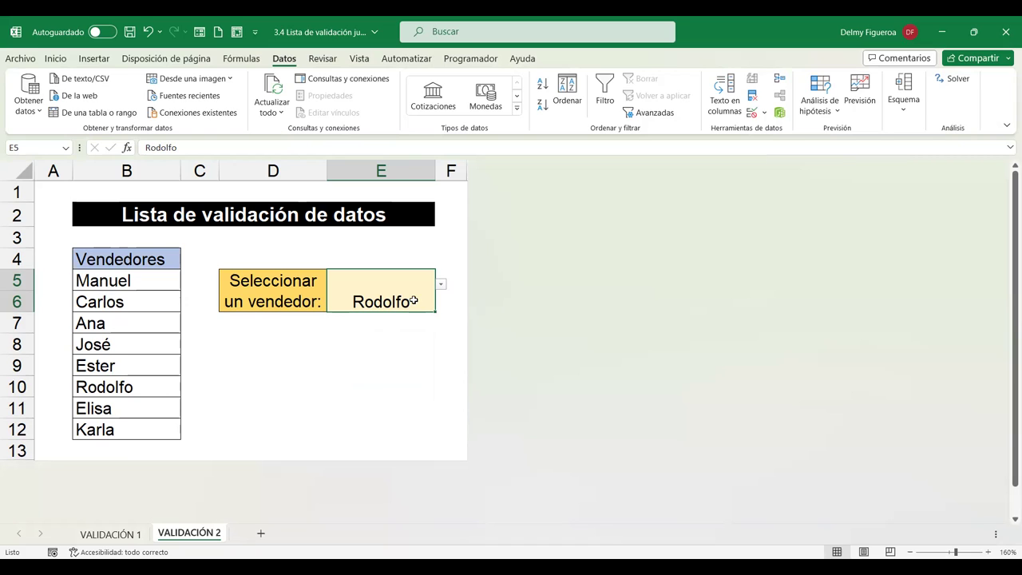
{"action": "double_click", "coordinate": [414, 300]}
{"action": "type", "text": "Carlos"}
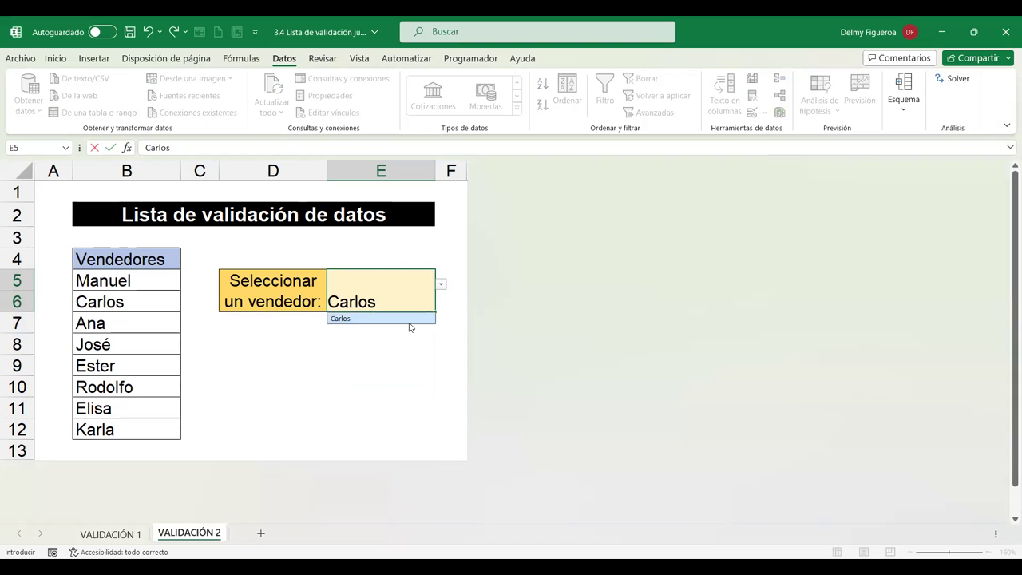
{"action": "left_click", "coordinate": [408, 323]}
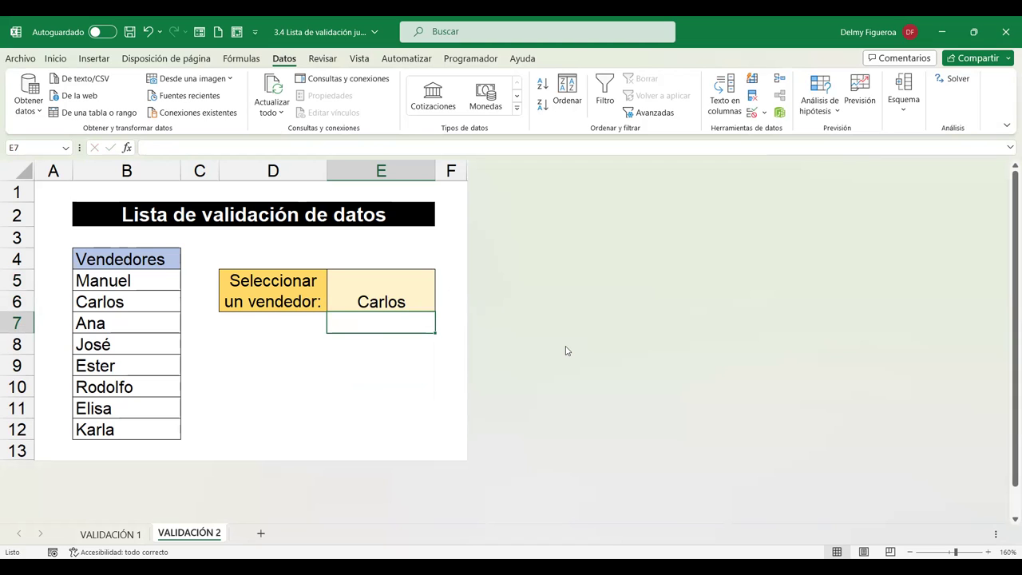
Enter David, cancel the validation error, and choose Karla from E5's dropdown.
{"action": "left_click", "coordinate": [414, 283]}
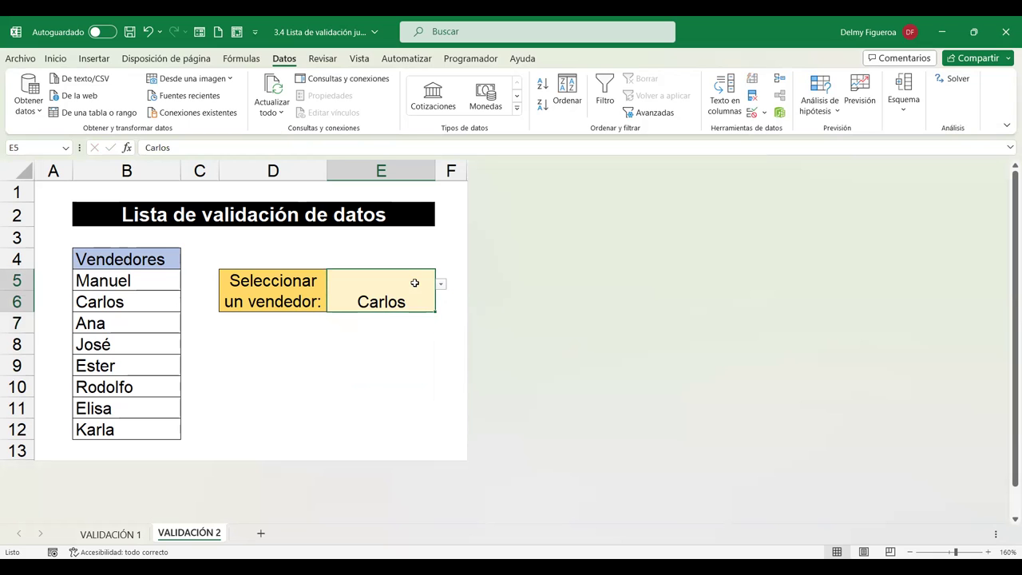
{"action": "type", "text": "David"}
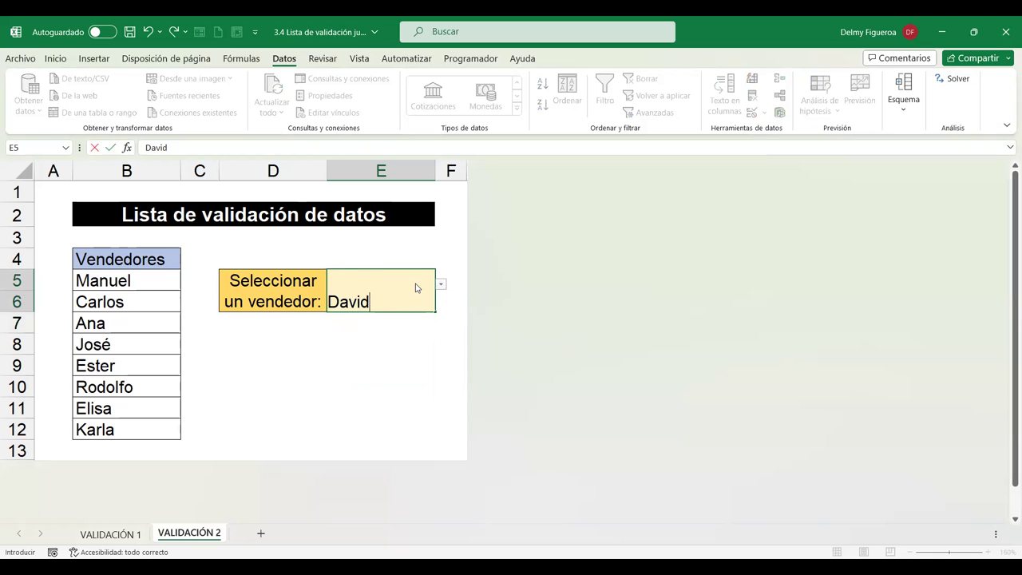
{"action": "key", "text": "Return"}
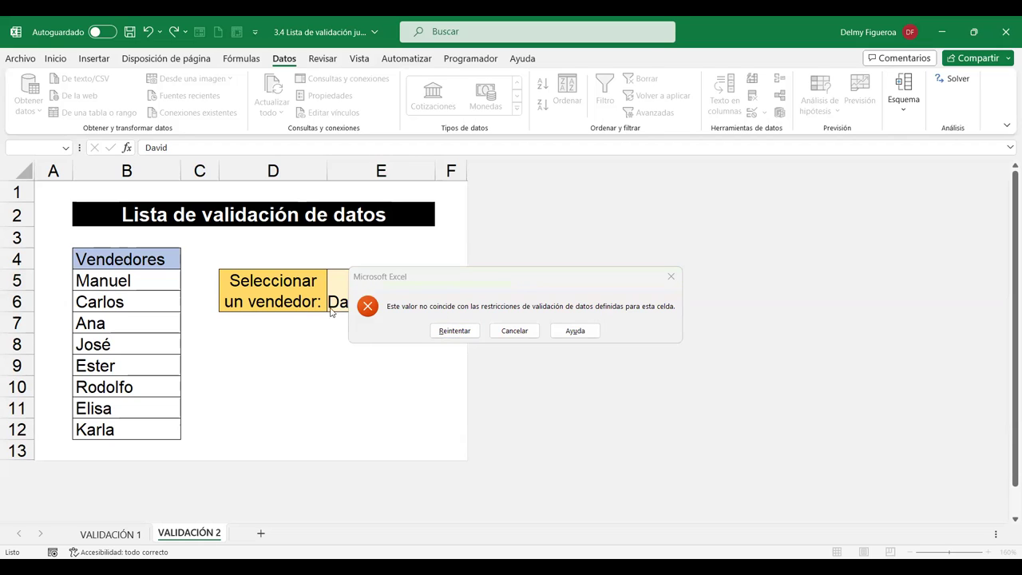
{"action": "left_click", "coordinate": [515, 331]}
{"action": "left_click", "coordinate": [441, 285]}
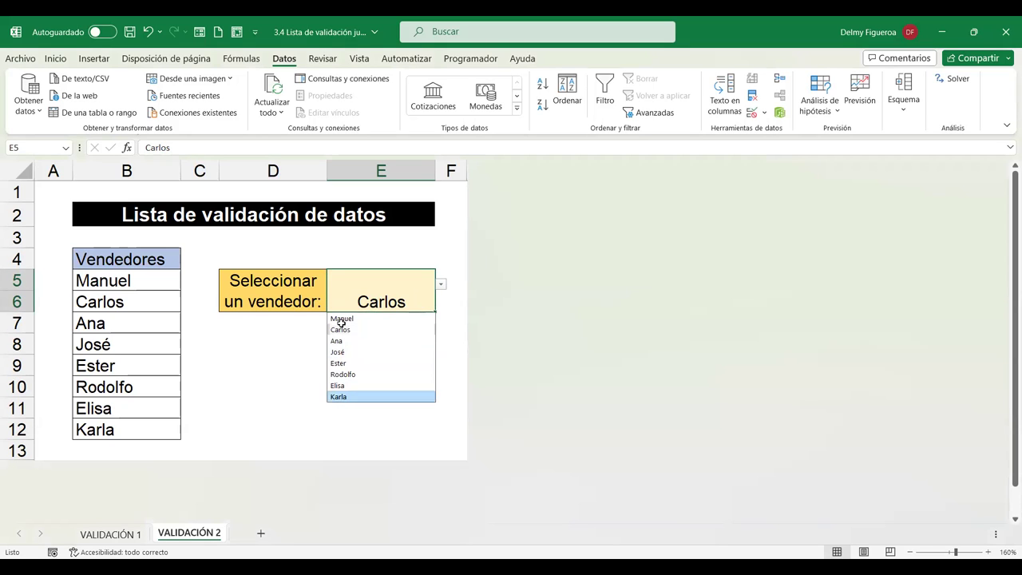
{"action": "left_click", "coordinate": [339, 397]}
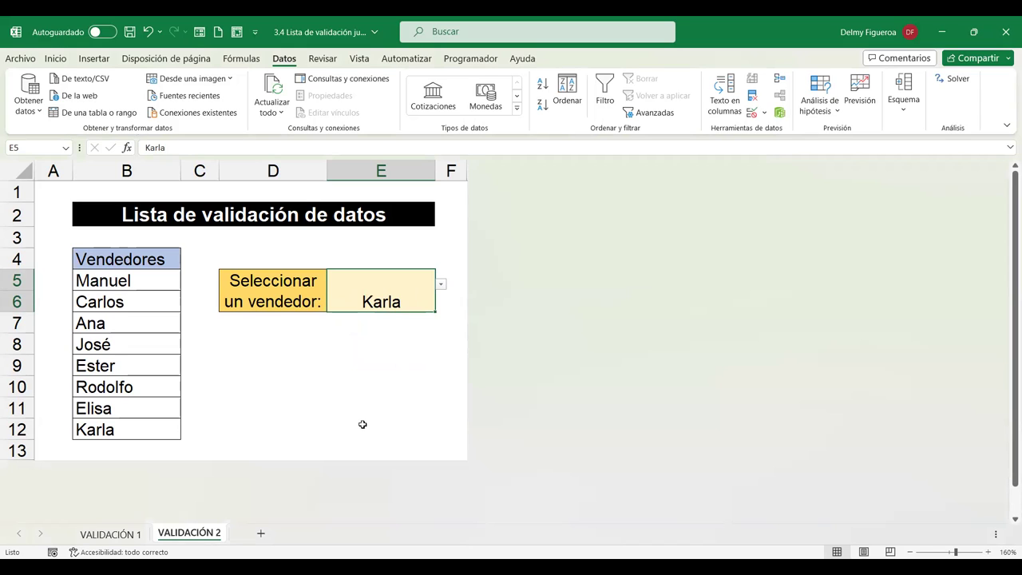
{"action": "left_click", "coordinate": [395, 330]}
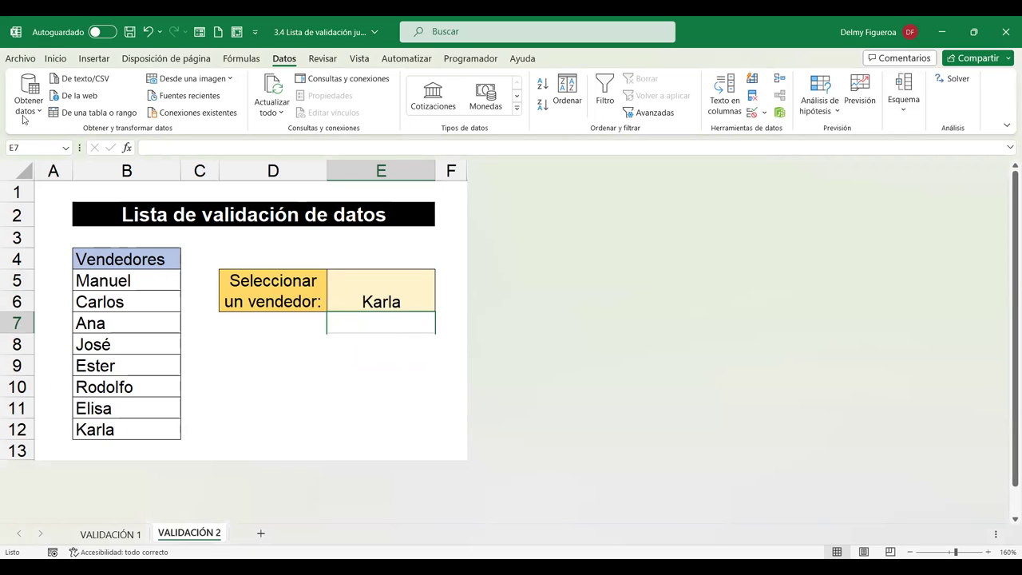
Browse more templates on the Nuevo page and click into the online template search box.
{"action": "left_click", "coordinate": [23, 59]}
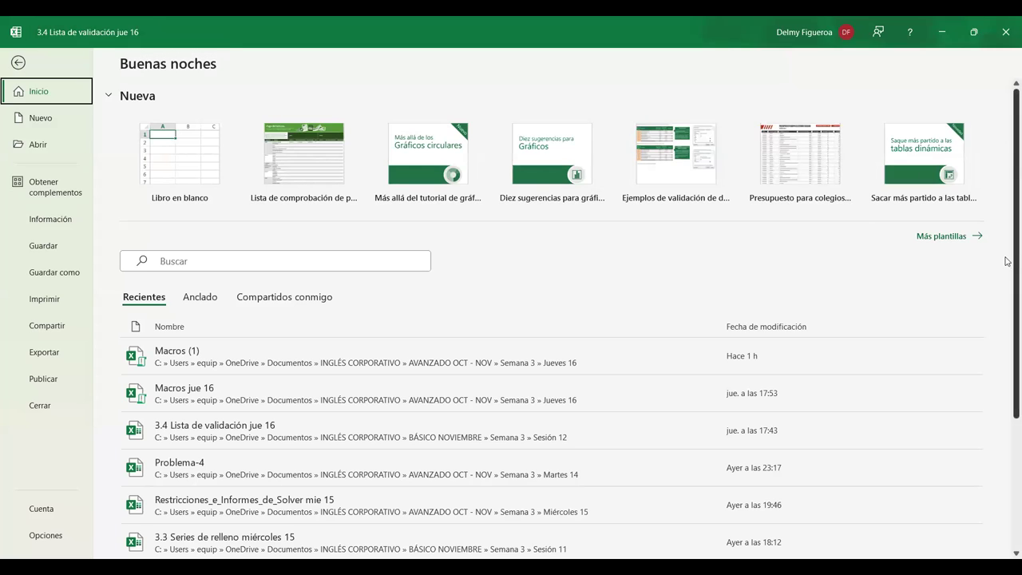
{"action": "left_click", "coordinate": [953, 238]}
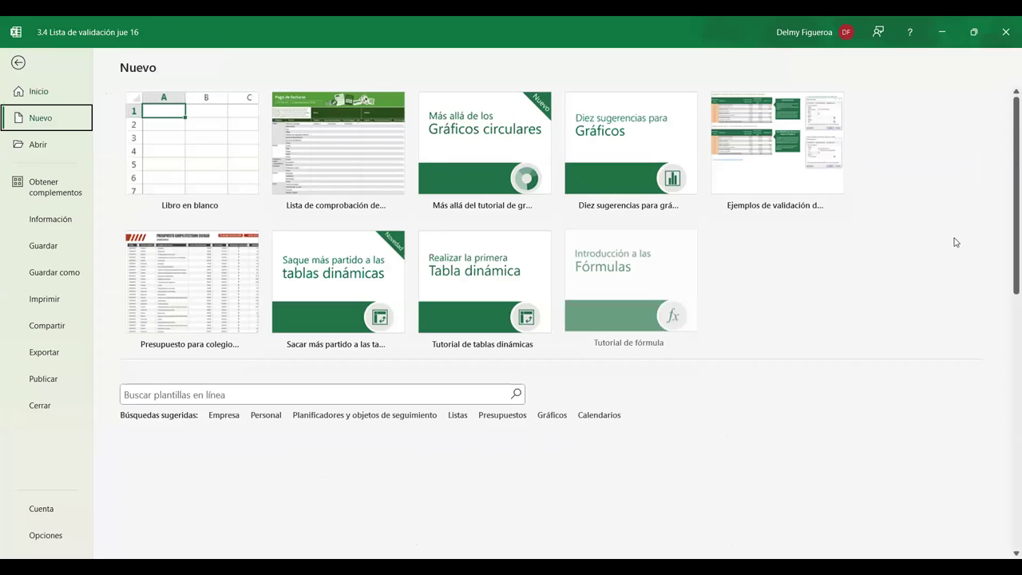
{"action": "left_click", "coordinate": [162, 391]}
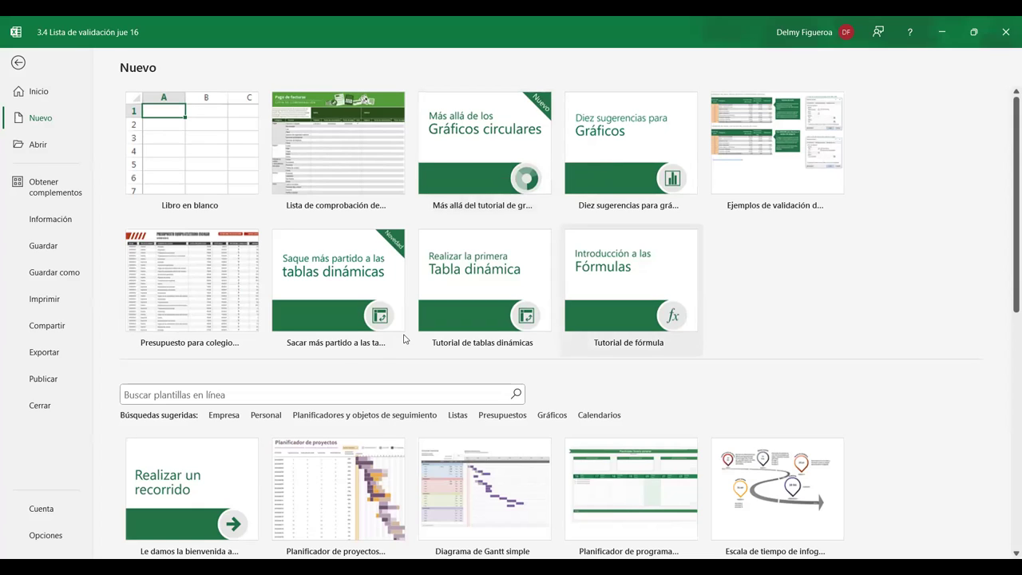
{"action": "left_click", "coordinate": [324, 393]}
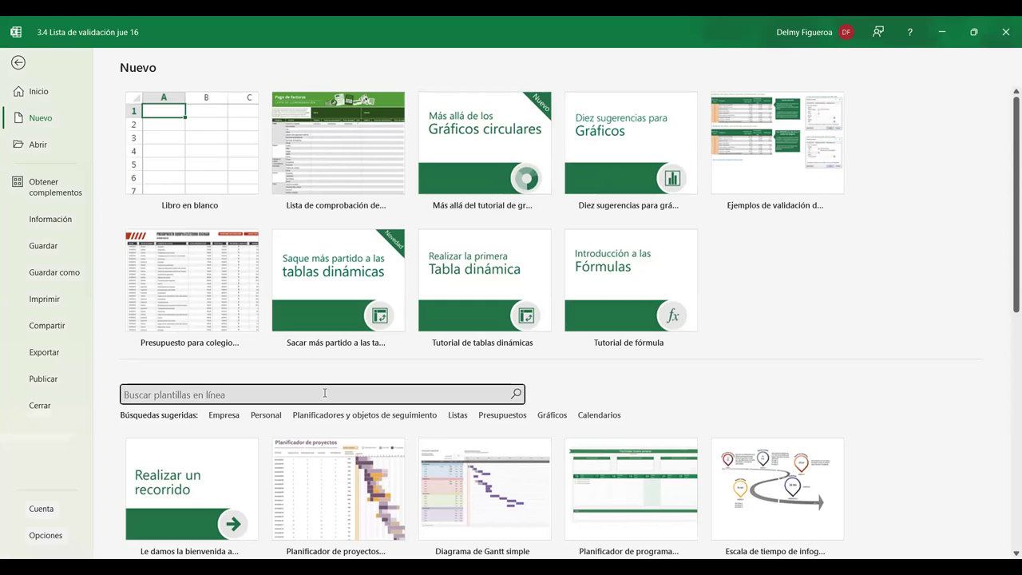
Leave the template gallery, select cells D9, D3 and A1 on VALIDACIÓN 2, then open Archivo.
{"action": "key", "text": "Escape"}
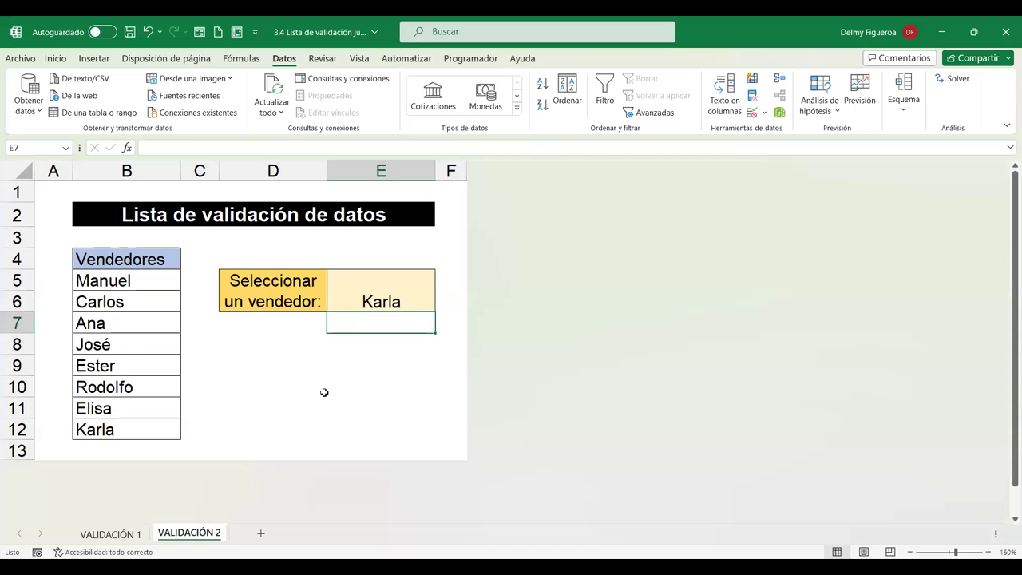
{"action": "left_click", "coordinate": [274, 375]}
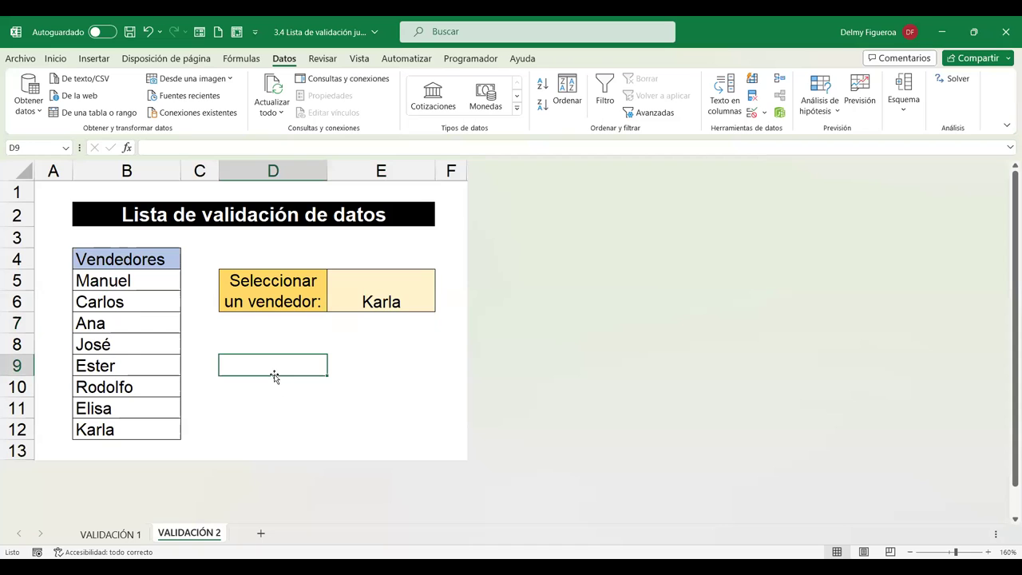
{"action": "left_click", "coordinate": [251, 232]}
{"action": "left_click", "coordinate": [42, 192]}
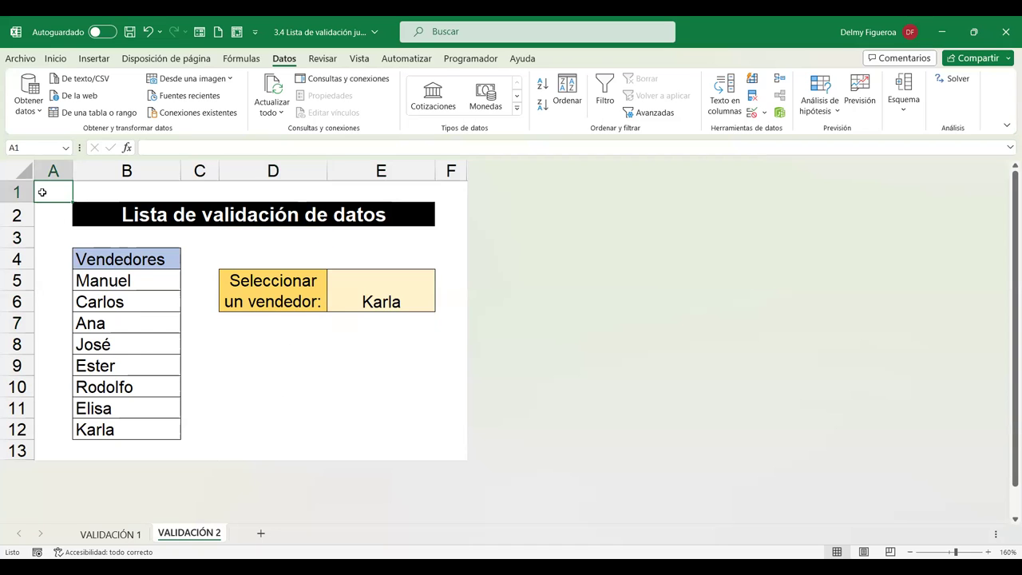
{"action": "left_click", "coordinate": [252, 357]}
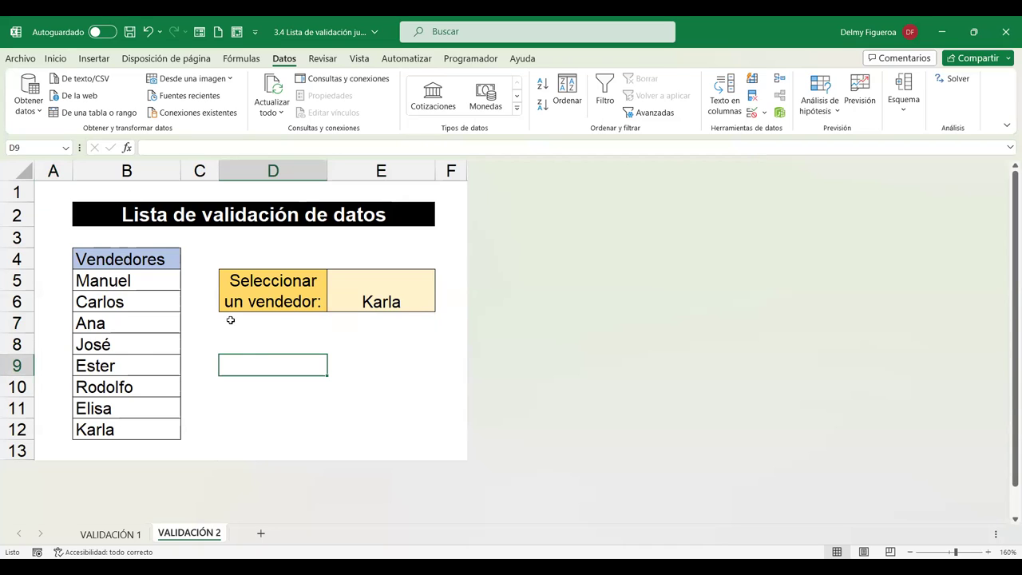
{"action": "left_click", "coordinate": [21, 58]}
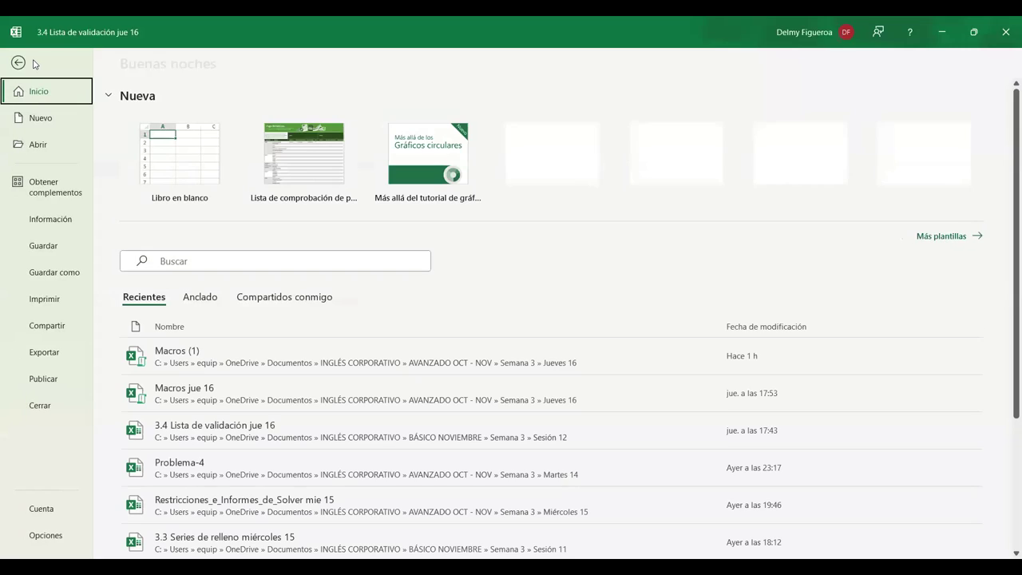
Search online templates for 'validacion' and create a workbook from Ejemplos de validación de datos de Excel.
{"action": "left_click", "coordinate": [950, 237]}
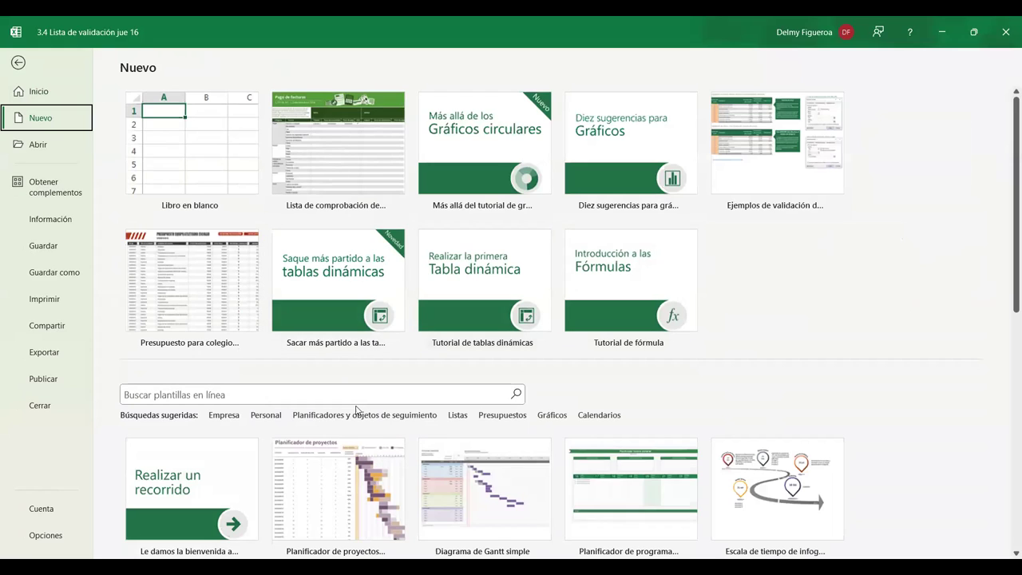
{"action": "left_click", "coordinate": [171, 391]}
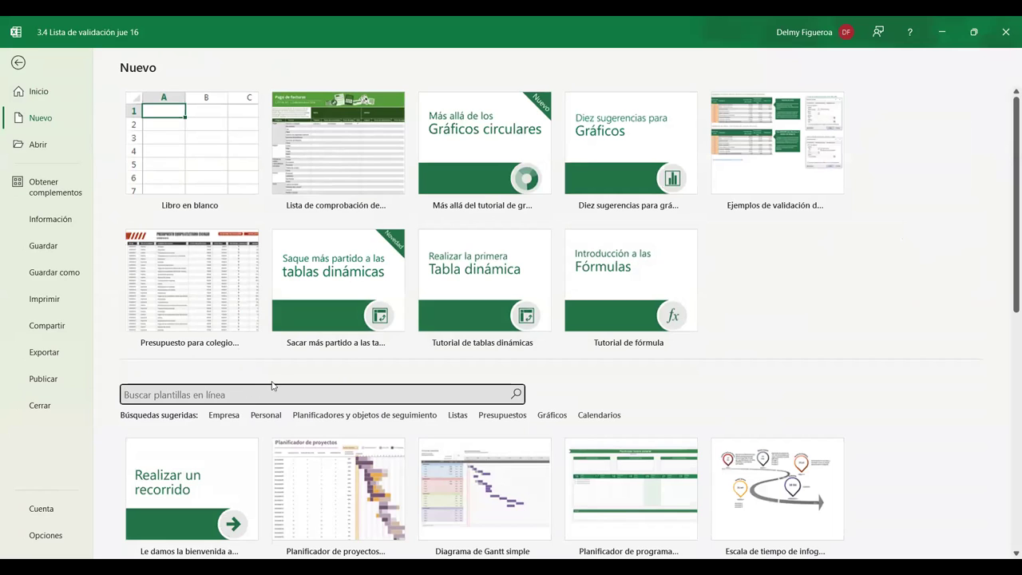
{"action": "type", "text": "validacion"}
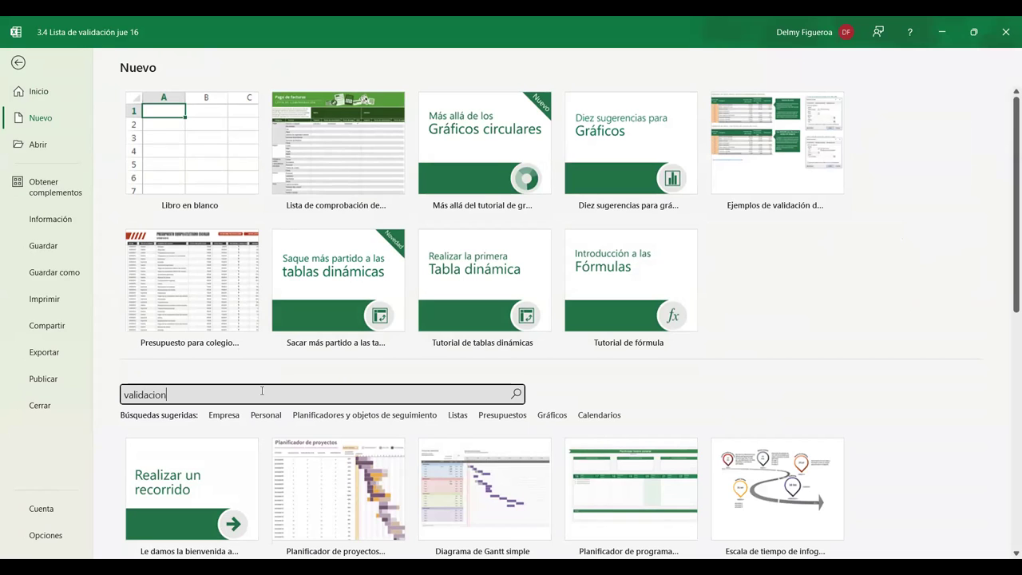
{"action": "key", "text": "Return"}
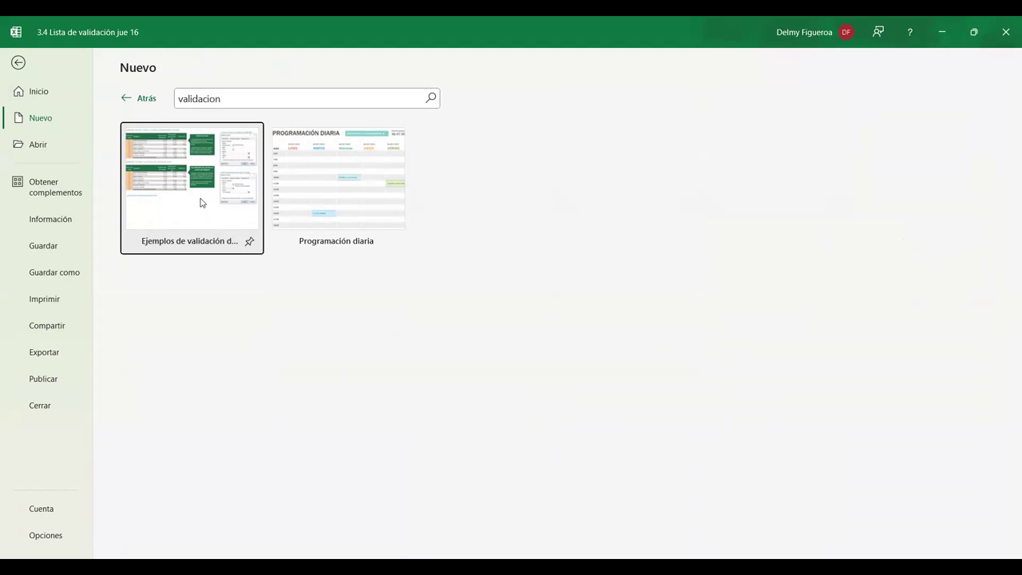
{"action": "left_click", "coordinate": [207, 195]}
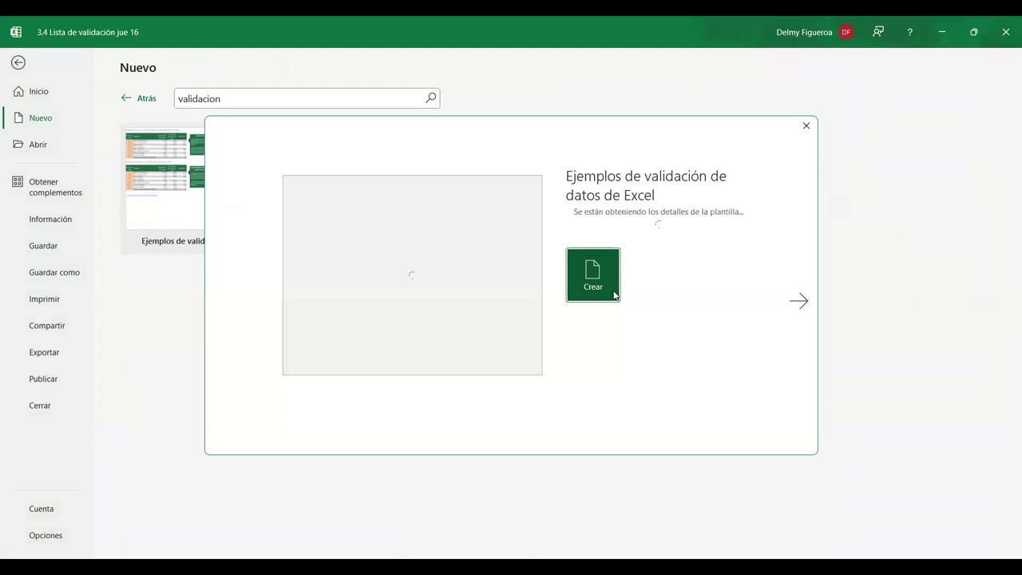
{"action": "key", "text": "Escape"}
{"action": "key", "text": "Escape"}
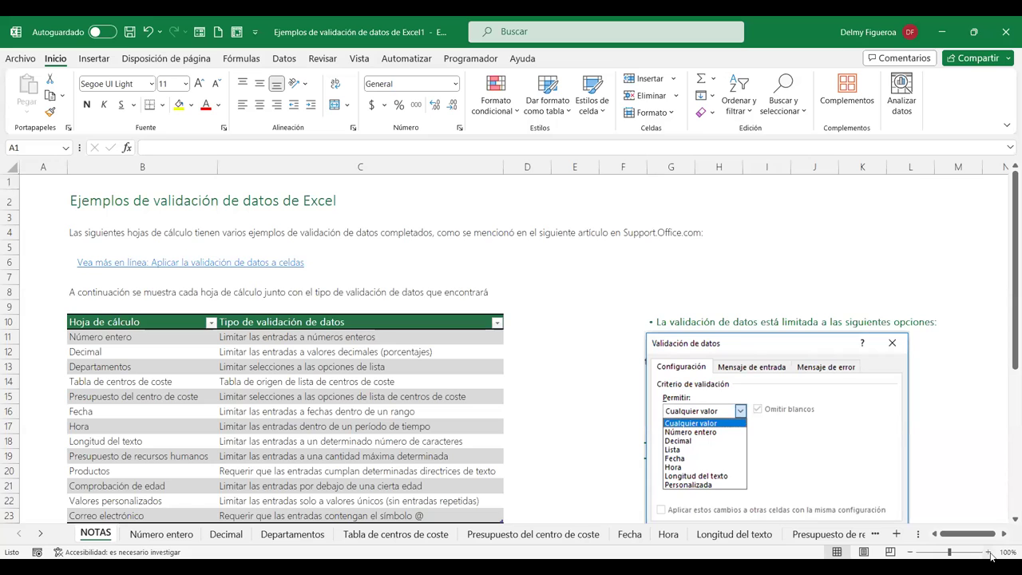
Zoom the new template workbook's NOTAS sheet in to 110%.
{"action": "left_click", "coordinate": [988, 551]}
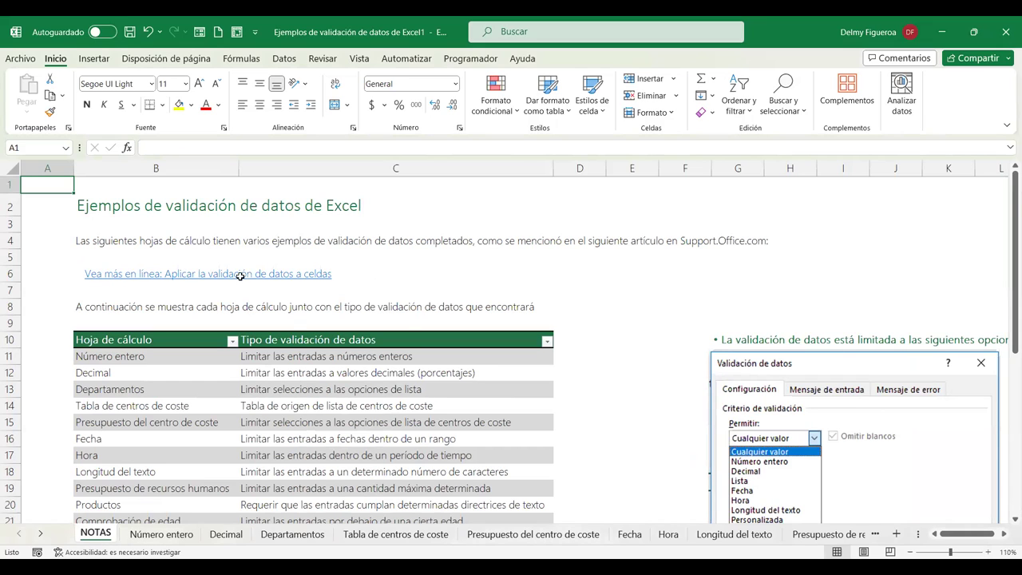
Switch to the Número entero sheet and select Clasificación cell A4 to show its input message.
{"action": "scroll", "coordinate": [311, 325], "scroll_direction": "down", "scroll_amount": 3}
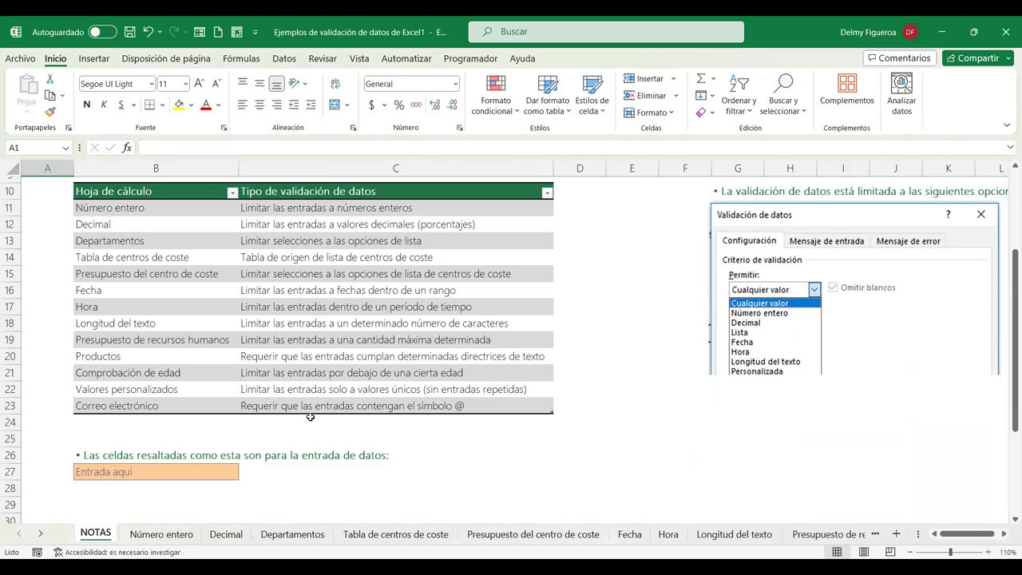
{"action": "left_click", "coordinate": [171, 534]}
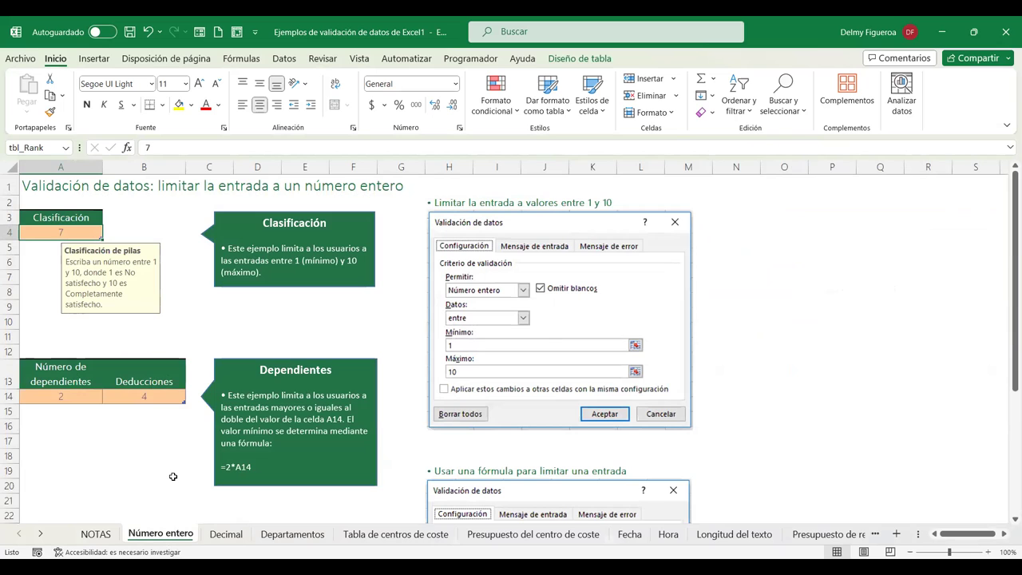
{"action": "scroll", "coordinate": [172, 476], "scroll_direction": "down", "scroll_amount": 3}
{"action": "scroll", "coordinate": [191, 448], "scroll_direction": "down", "scroll_amount": 2}
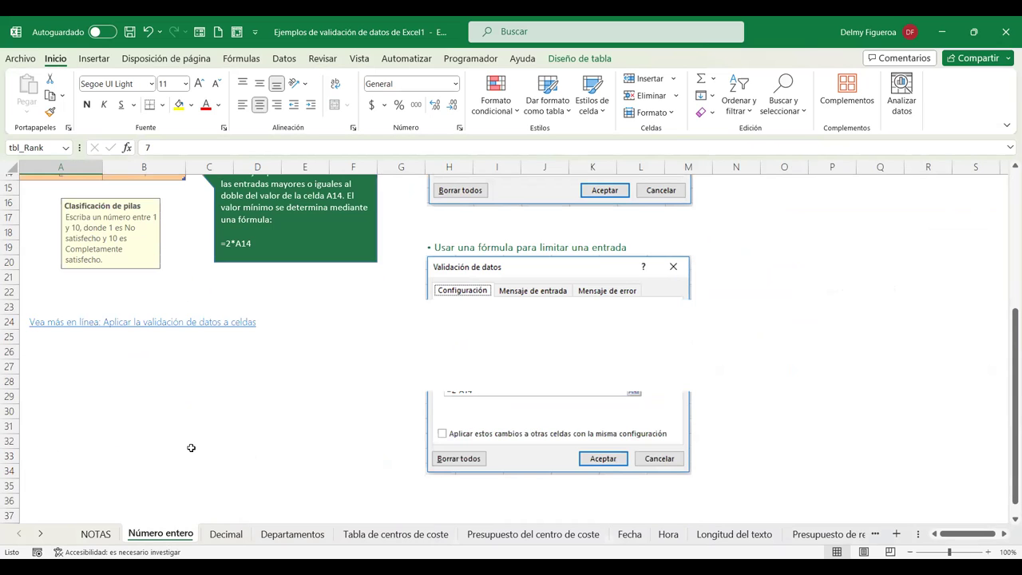
{"action": "scroll", "coordinate": [190, 448], "scroll_direction": "down", "scroll_amount": 4}
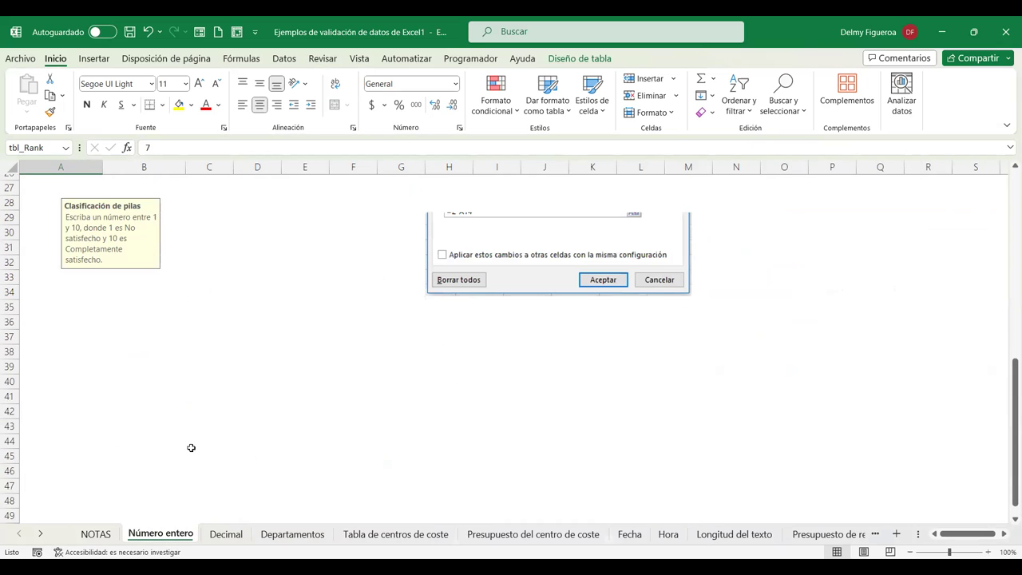
{"action": "scroll", "coordinate": [191, 447], "scroll_direction": "up", "scroll_amount": 5}
{"action": "scroll", "coordinate": [191, 448], "scroll_direction": "up", "scroll_amount": 4}
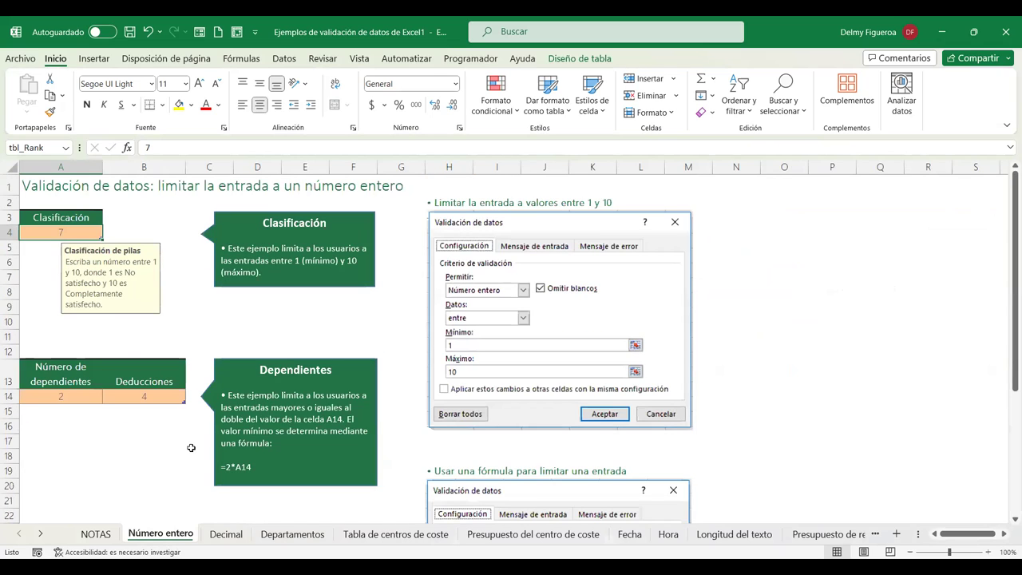
{"action": "left_click", "coordinate": [340, 309]}
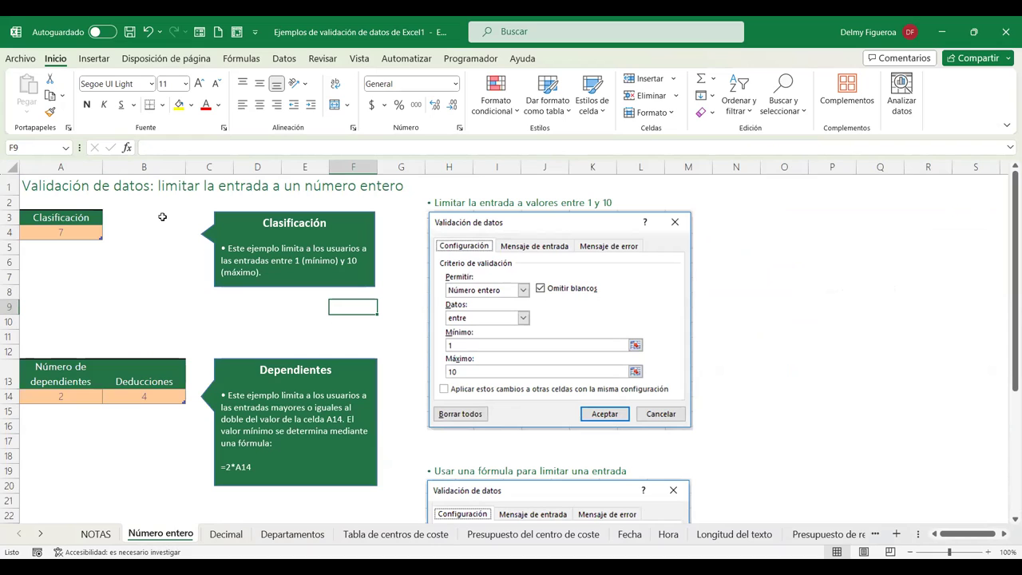
{"action": "left_click", "coordinate": [60, 229]}
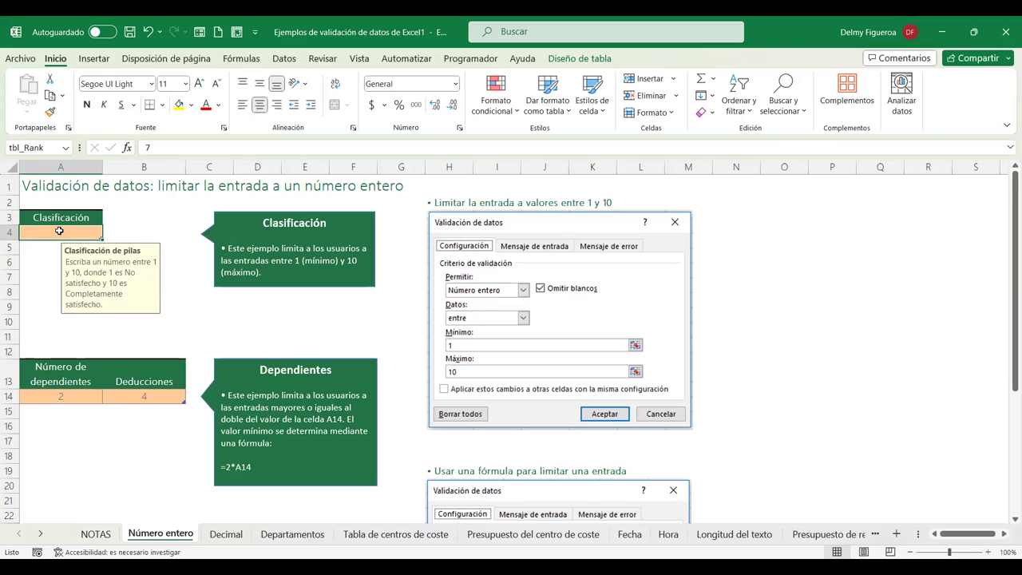
Try entering 11 in Clasificación cell A4 and cancel the rejection so it stays 7.
{"action": "type", "text": "11"}
{"action": "key", "text": "Return"}
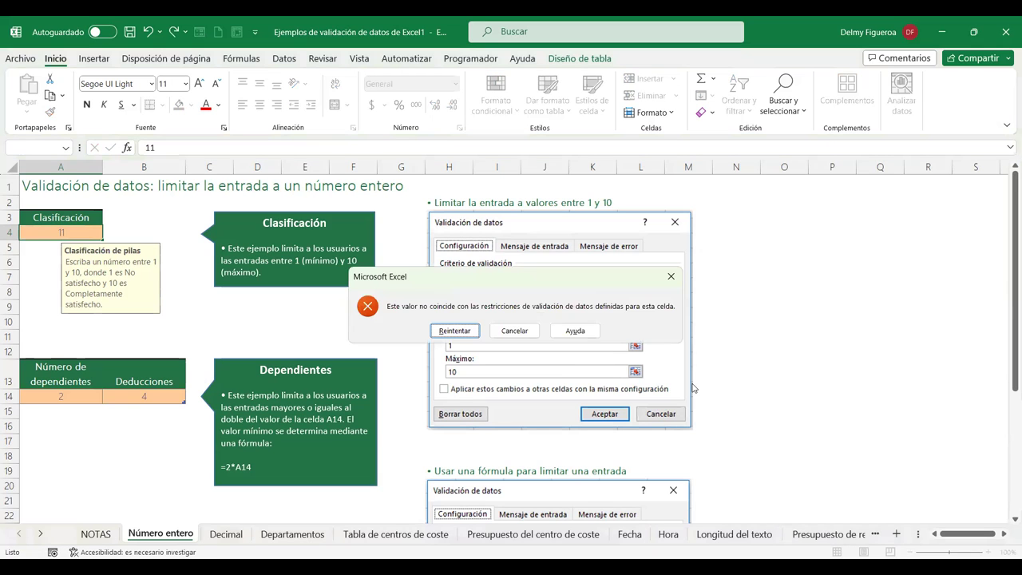
{"action": "left_click", "coordinate": [524, 332]}
{"action": "left_click", "coordinate": [56, 230]}
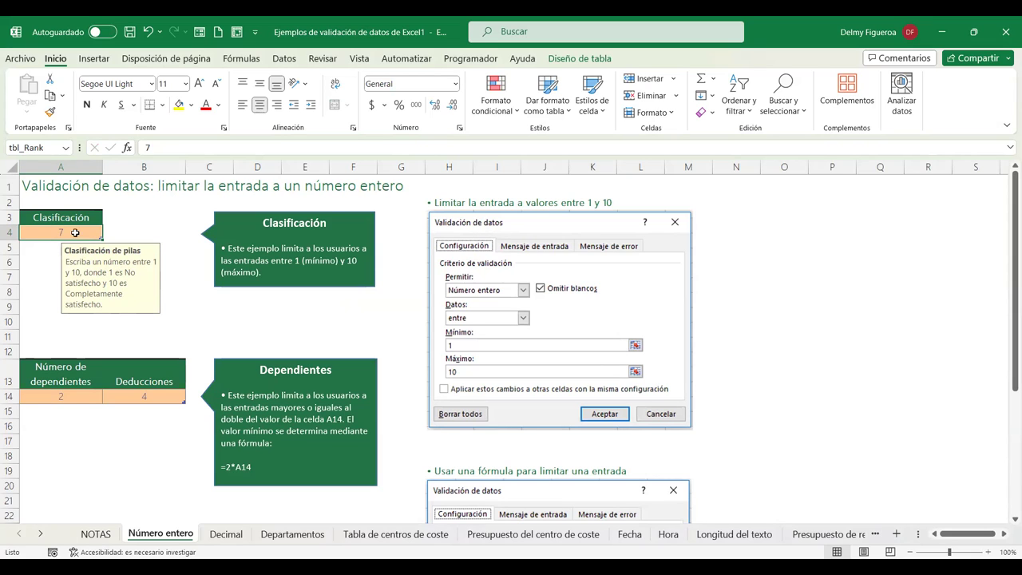
{"action": "left_click", "coordinate": [284, 58]}
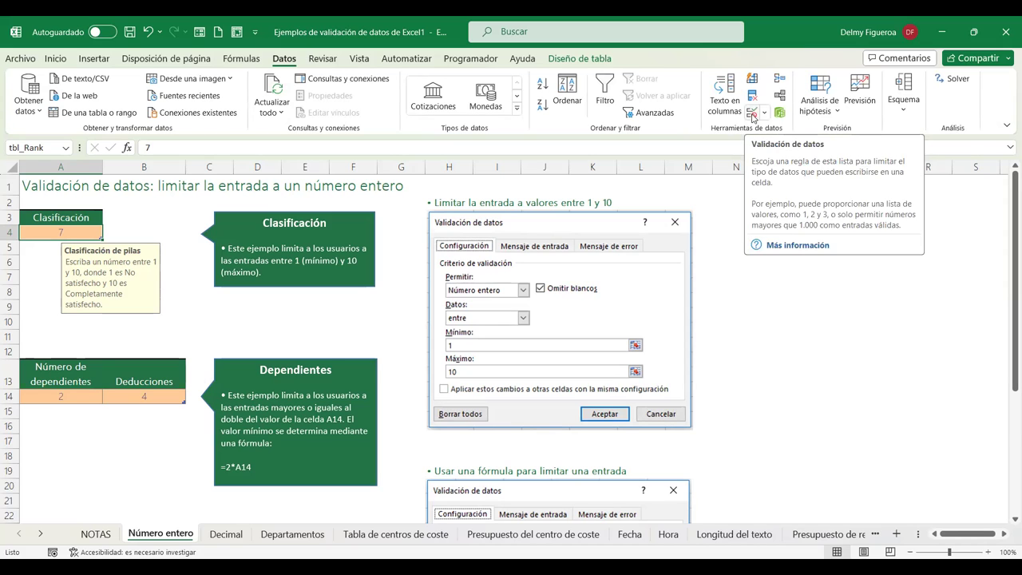
Open A4's Data Validation settings, review its input message text, then view its error alert settings.
{"action": "left_click", "coordinate": [752, 115]}
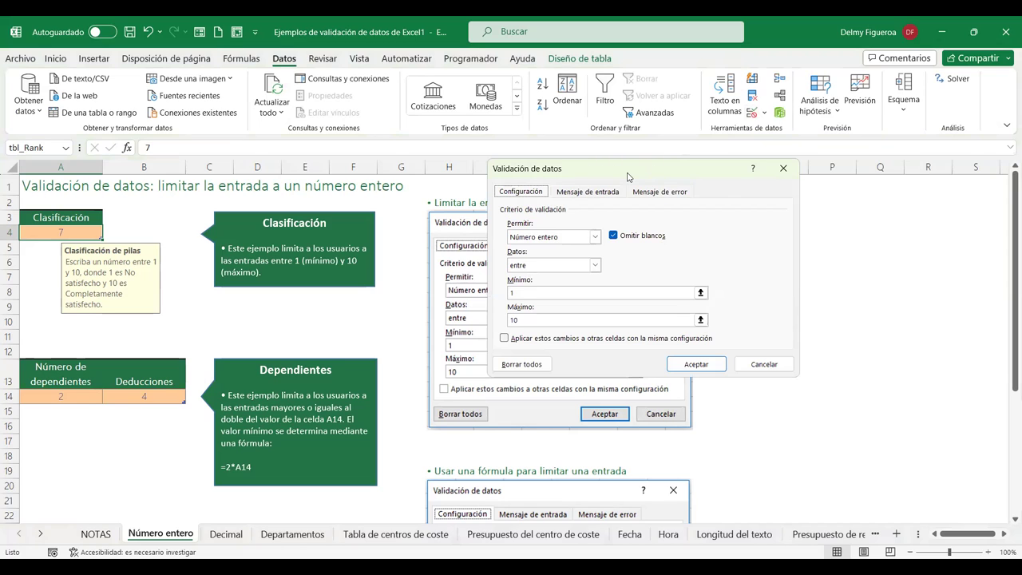
{"action": "left_click_drag", "start_coordinate": [627, 176], "coordinate": [548, 236]}
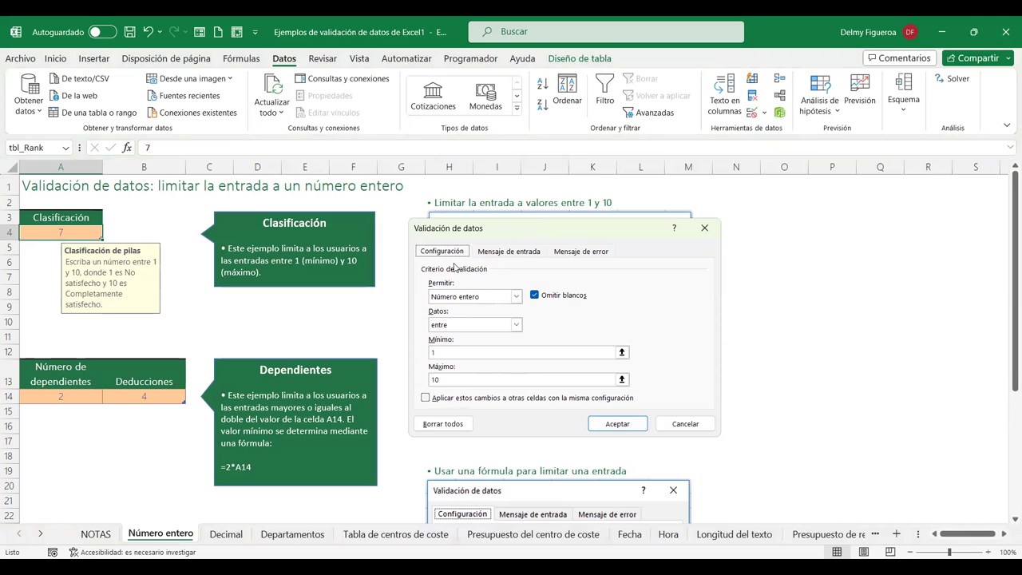
{"action": "left_click", "coordinate": [511, 252]}
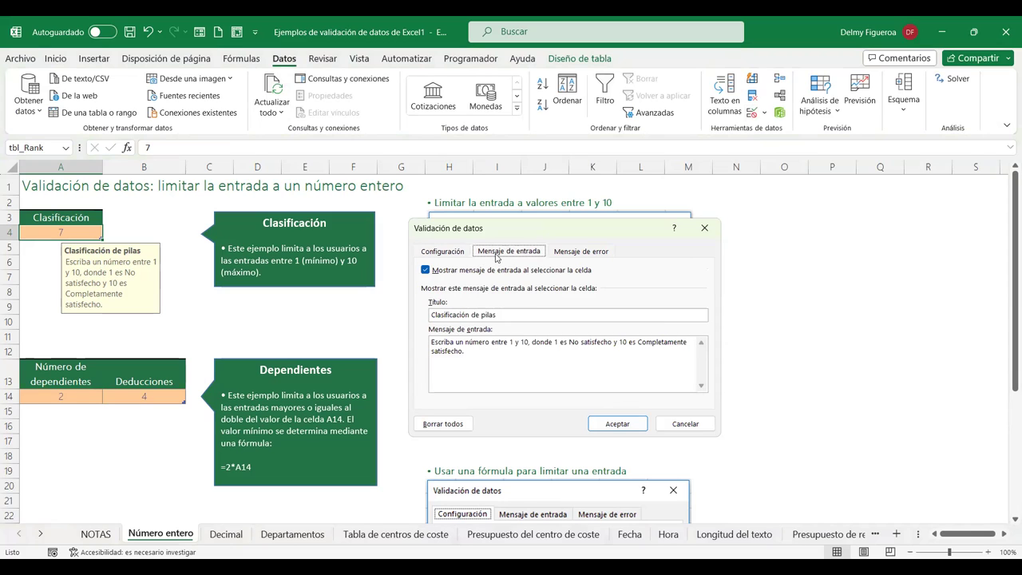
{"action": "left_click", "coordinate": [476, 352]}
{"action": "left_click_drag", "start_coordinate": [445, 350], "coordinate": [415, 333]}
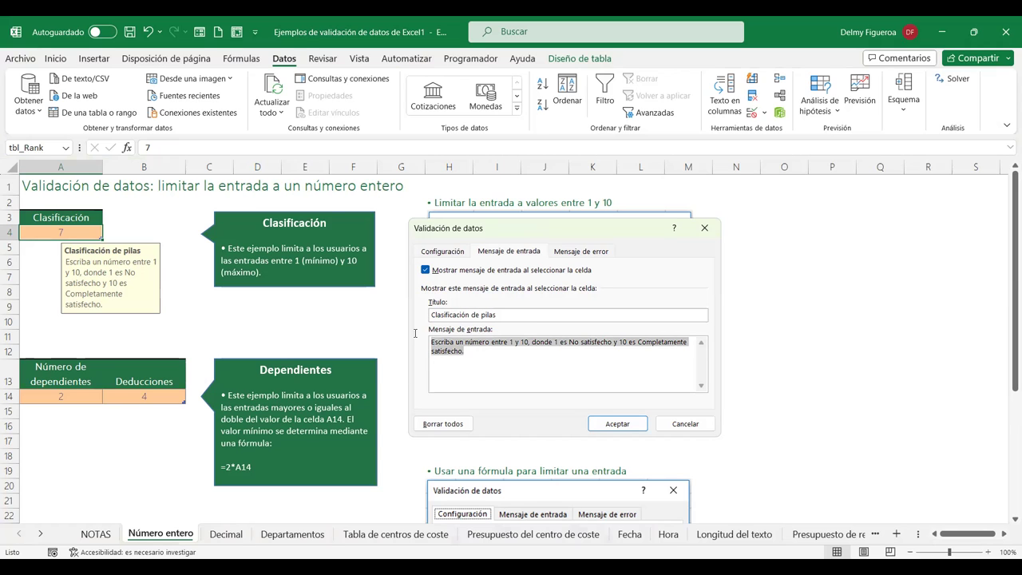
{"action": "left_click", "coordinate": [483, 358]}
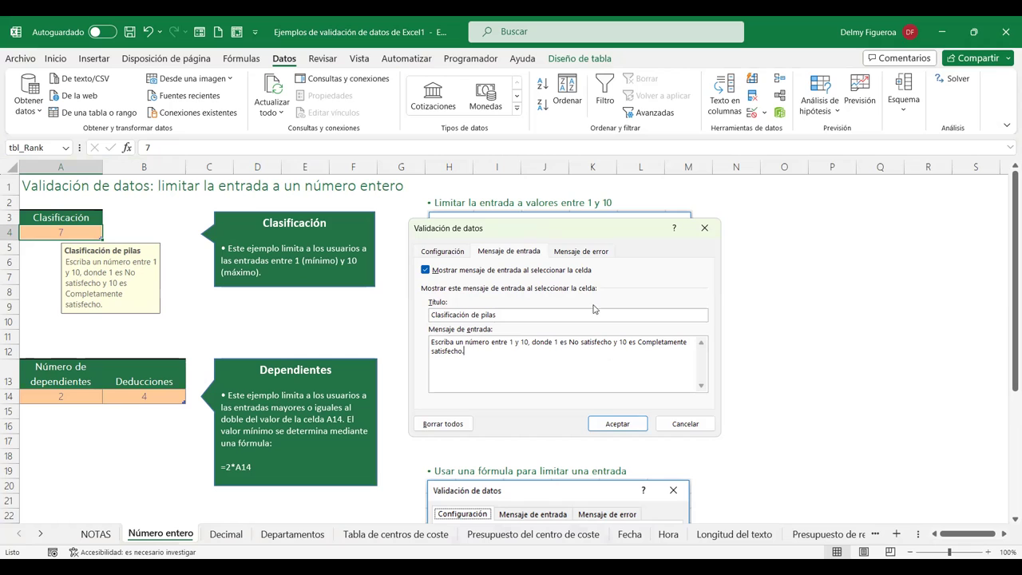
{"action": "left_click", "coordinate": [608, 255]}
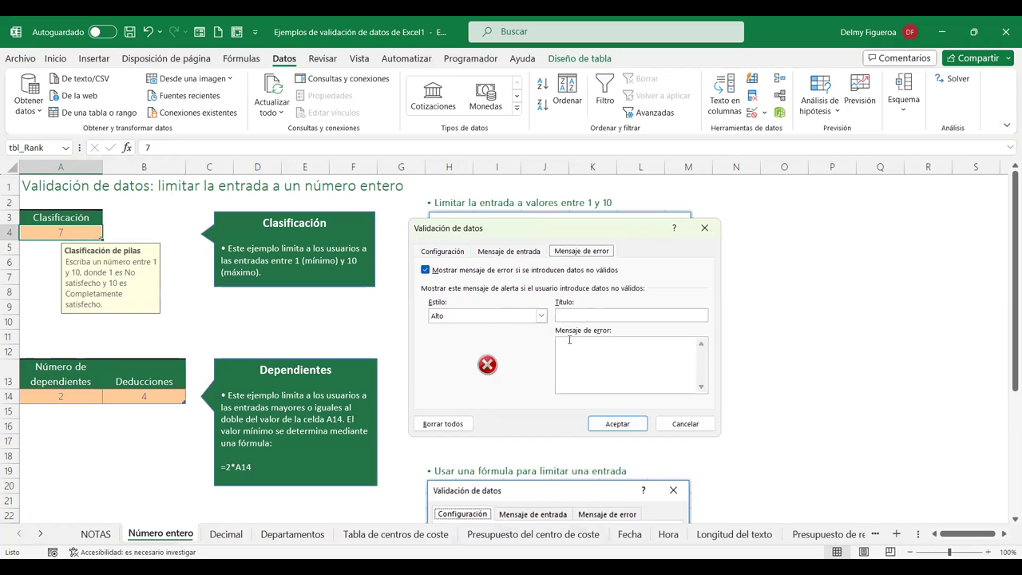
Copy the input message title Clasificación de pilas into the error alert title.
{"action": "left_click", "coordinate": [541, 316]}
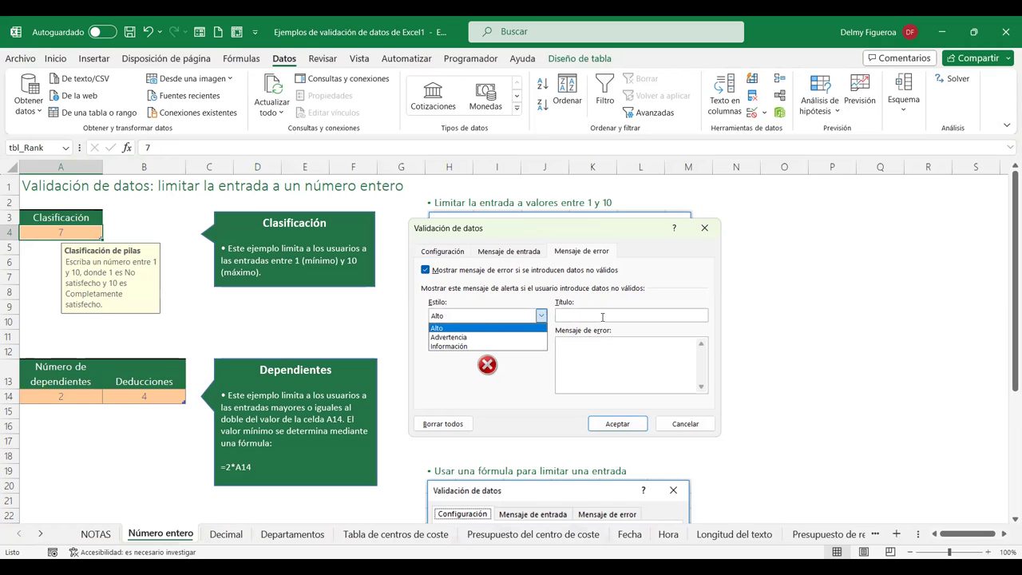
{"action": "left_click", "coordinate": [520, 256]}
{"action": "left_click", "coordinate": [520, 255]}
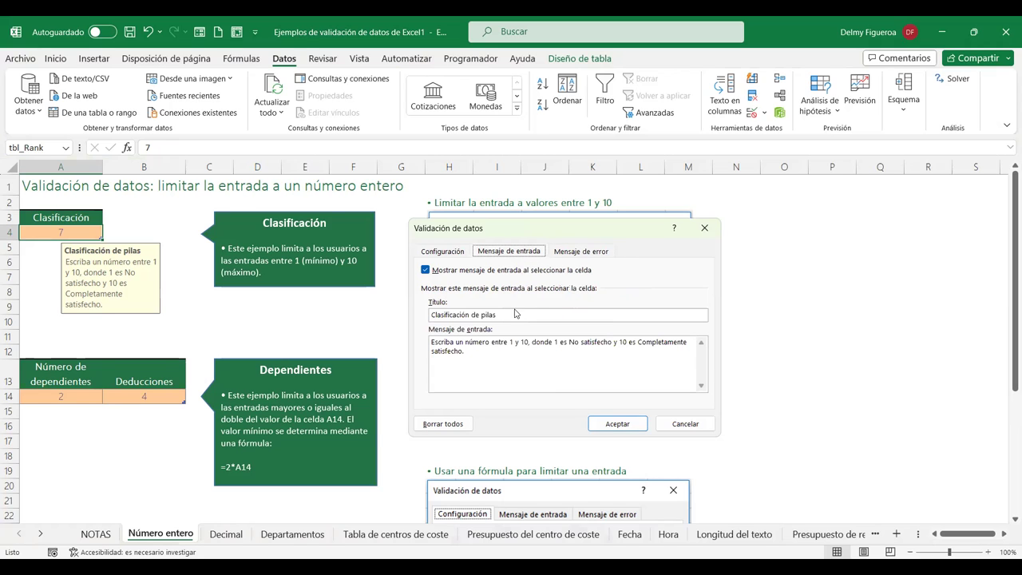
{"action": "left_click_drag", "start_coordinate": [511, 315], "coordinate": [414, 317]}
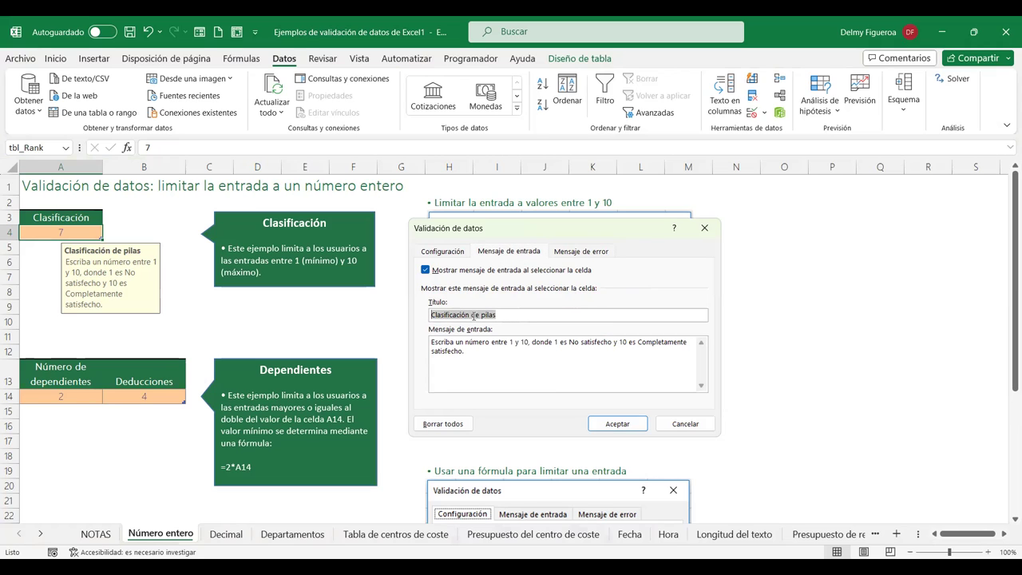
{"action": "left_click", "coordinate": [584, 252]}
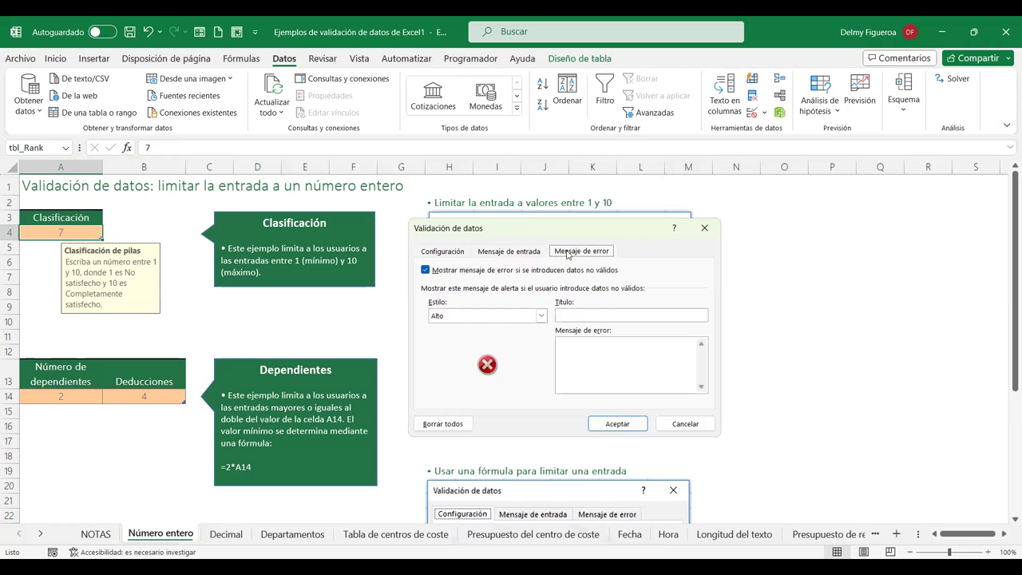
{"action": "left_click", "coordinate": [591, 314]}
{"action": "type", "text": "Clasificación de pilas"}
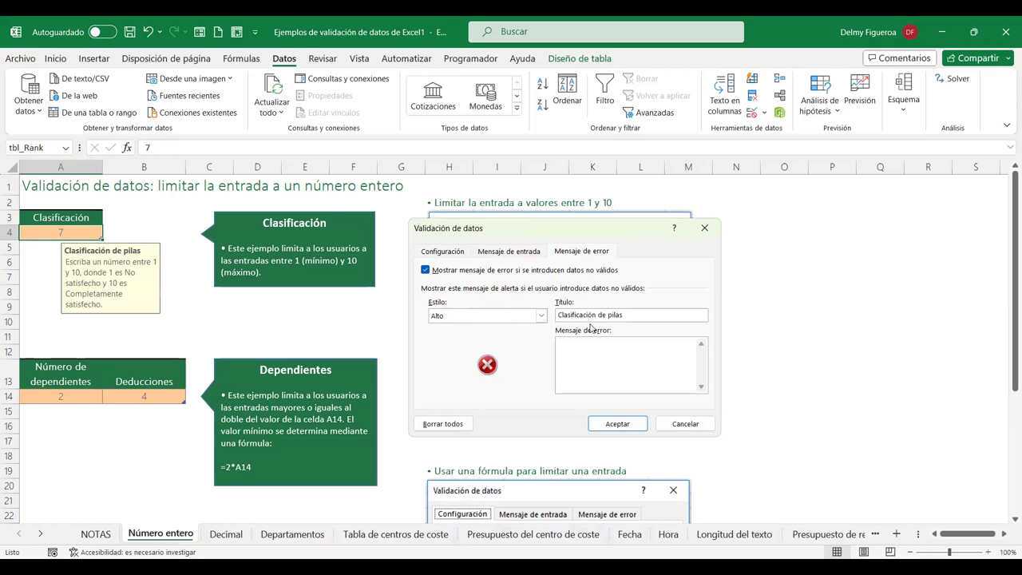
Paste the 1-to-10 rating message as the error message and confirm the rule.
{"action": "left_click", "coordinate": [509, 251]}
{"action": "left_click_drag", "start_coordinate": [466, 351], "coordinate": [421, 348]}
{"action": "key", "text": "ctrl+c"}
{"action": "left_click", "coordinate": [601, 254]}
{"action": "left_click", "coordinate": [586, 359]}
{"action": "key", "text": "ctrl+v"}
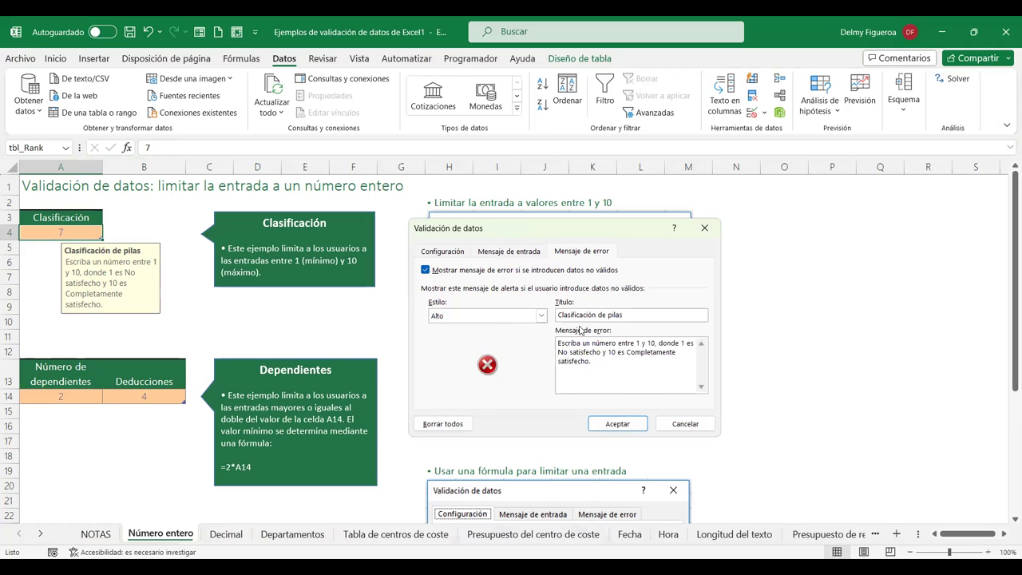
{"action": "left_click", "coordinate": [615, 428]}
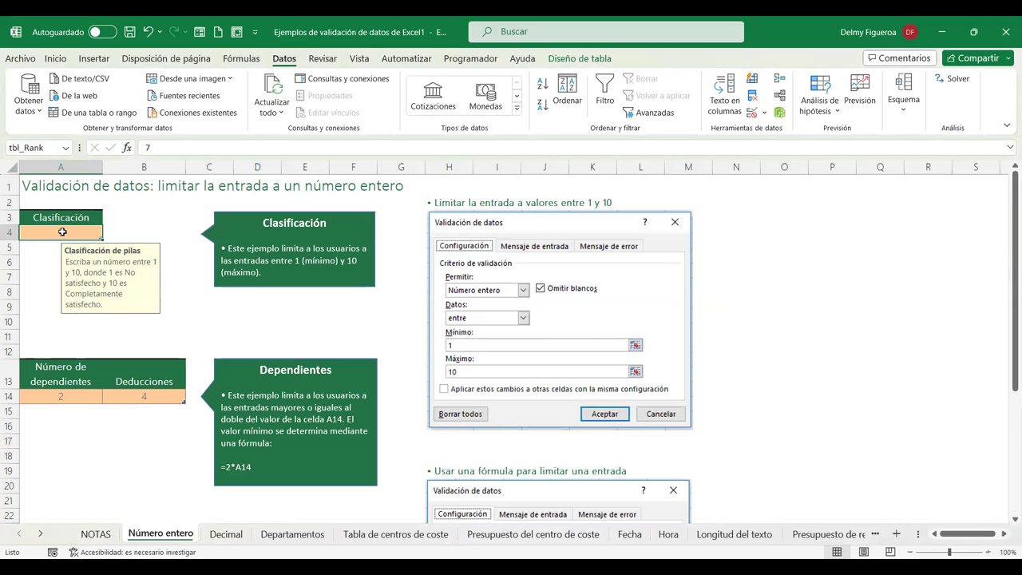
Enter 12 in A4 to trigger the Clasificación de pilas alert, then set A4 to 5.
{"action": "type", "text": "12"}
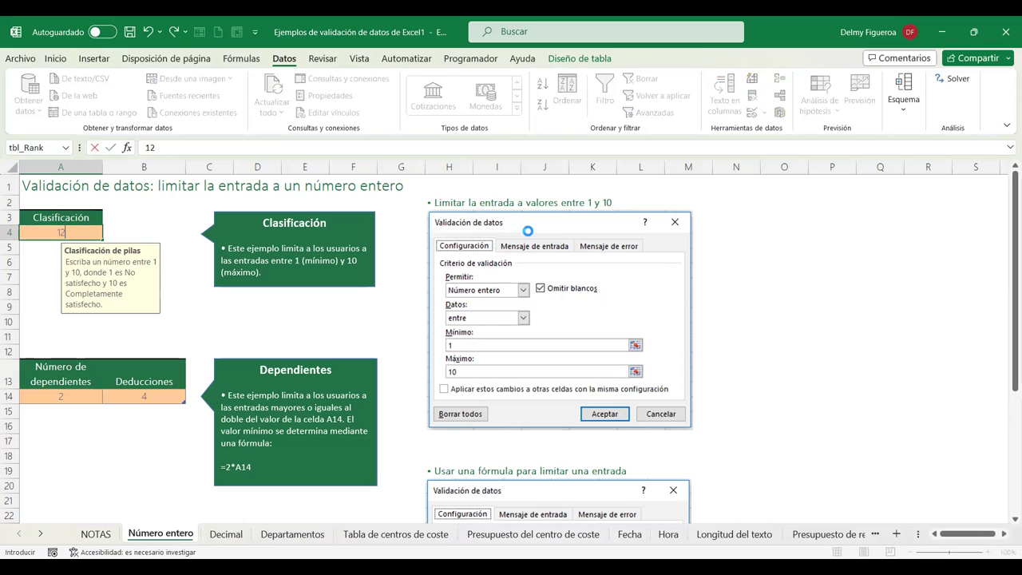
{"action": "key", "text": "Return"}
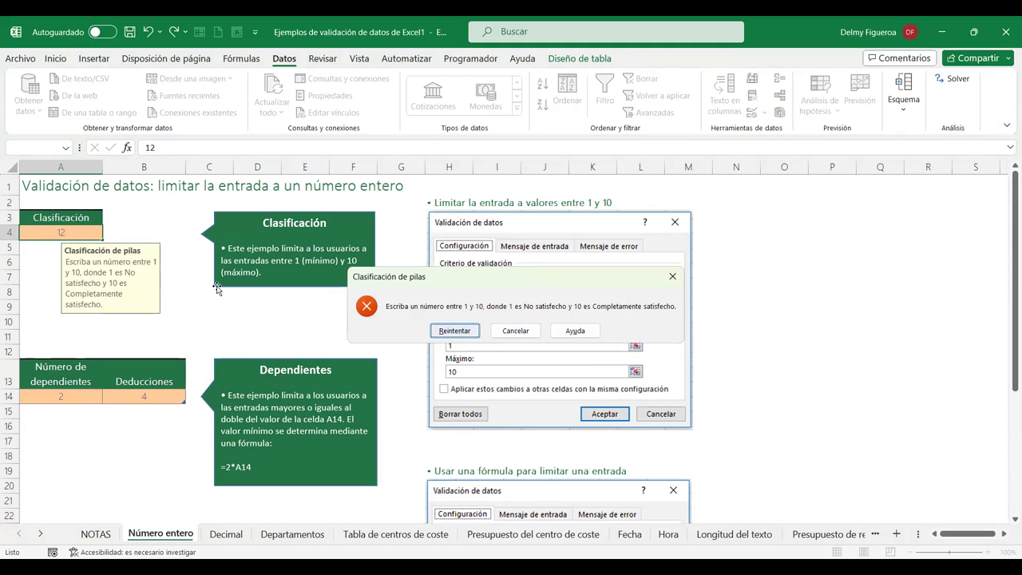
{"action": "left_click", "coordinate": [454, 331]}
{"action": "type", "text": "="}
{"action": "left_click", "coordinate": [144, 232]}
{"action": "key", "text": "Escape"}
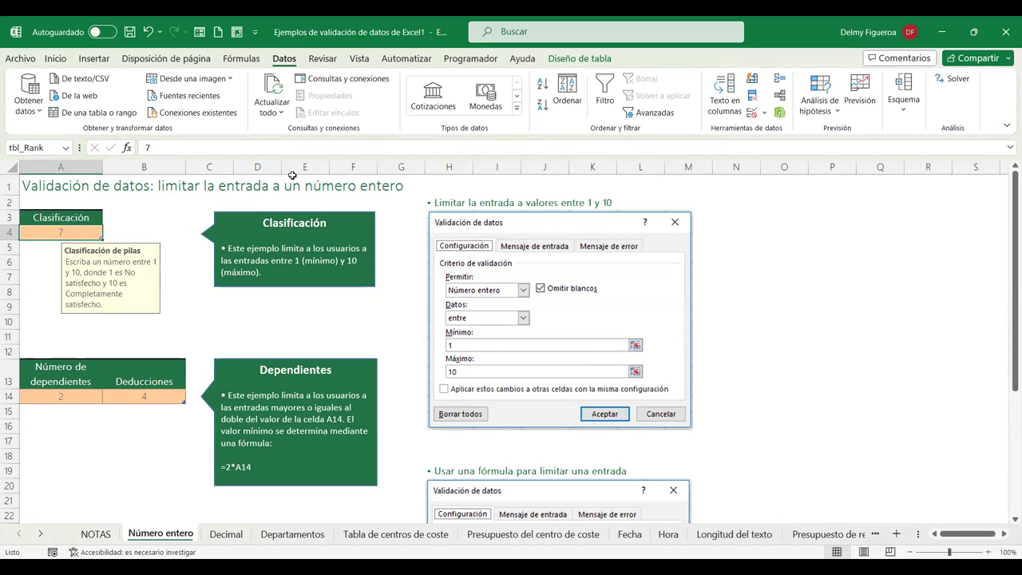
{"action": "type", "text": "5"}
{"action": "key", "text": "Tab"}
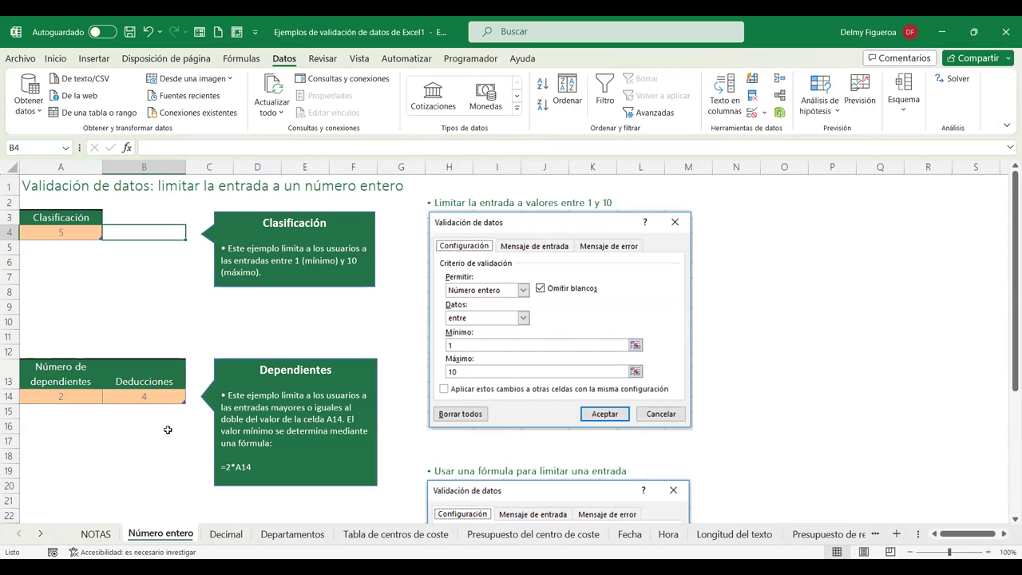
{"action": "left_click", "coordinate": [168, 429]}
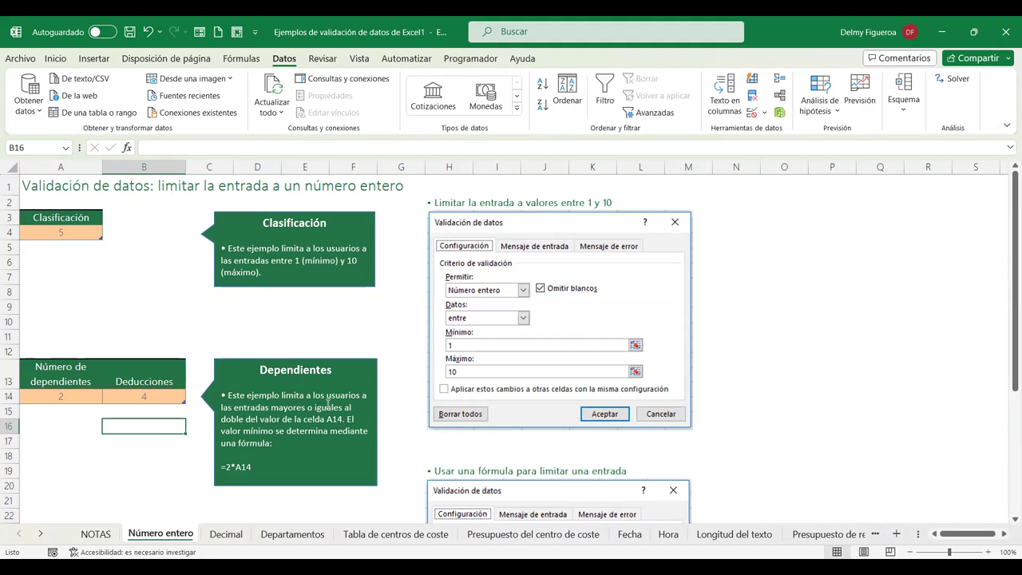
{"action": "left_click", "coordinate": [988, 551]}
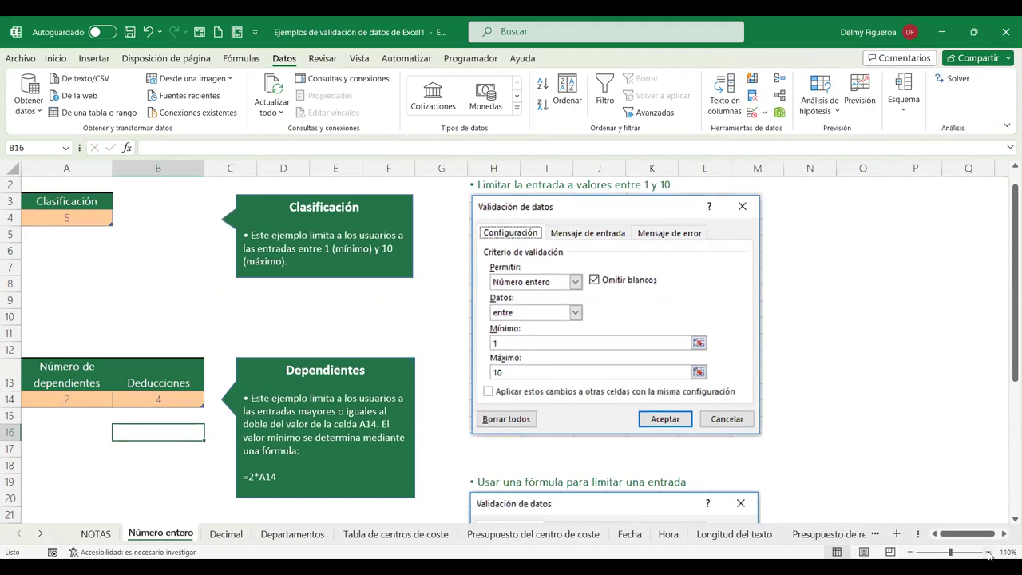
{"action": "left_click", "coordinate": [988, 551]}
{"action": "scroll", "coordinate": [441, 388], "scroll_direction": "down", "scroll_amount": 1}
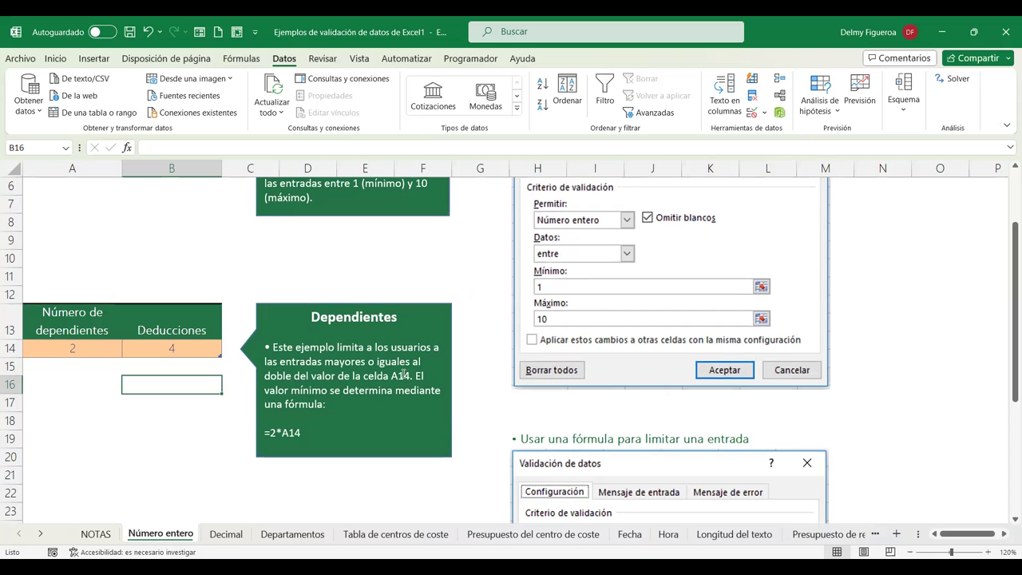
{"action": "left_click", "coordinate": [78, 349]}
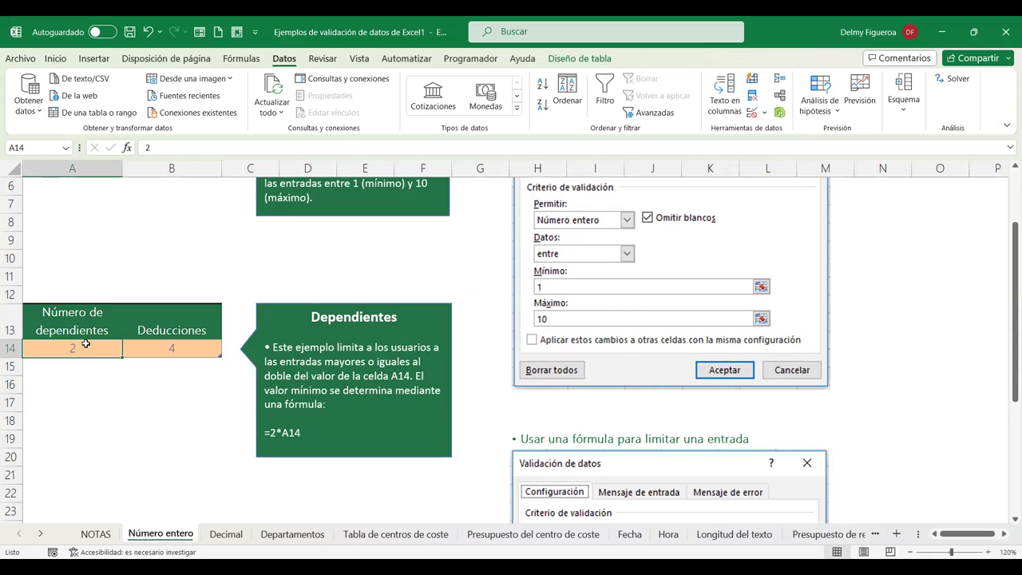
{"action": "left_click", "coordinate": [180, 348]}
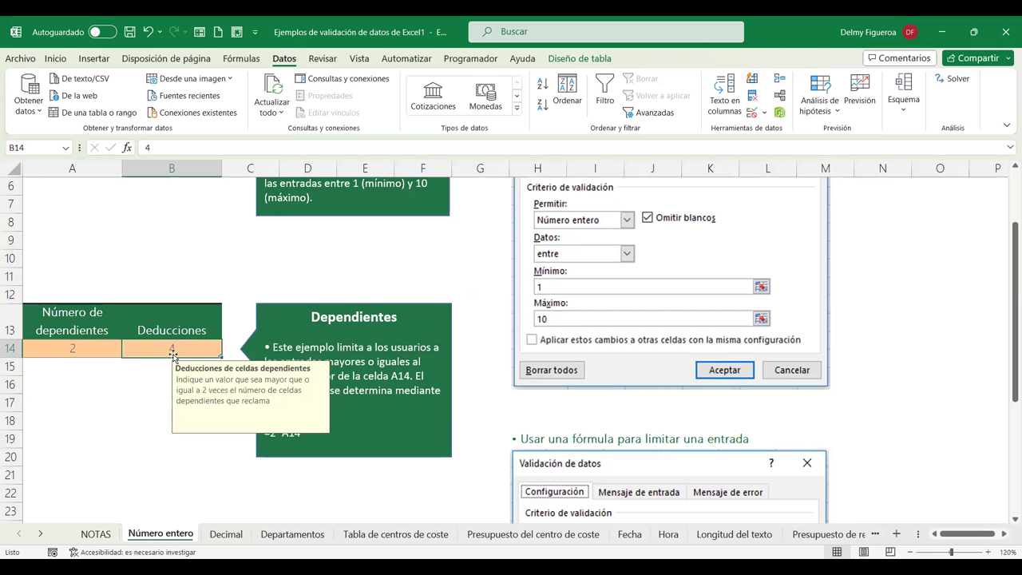
{"action": "left_click", "coordinate": [80, 349]}
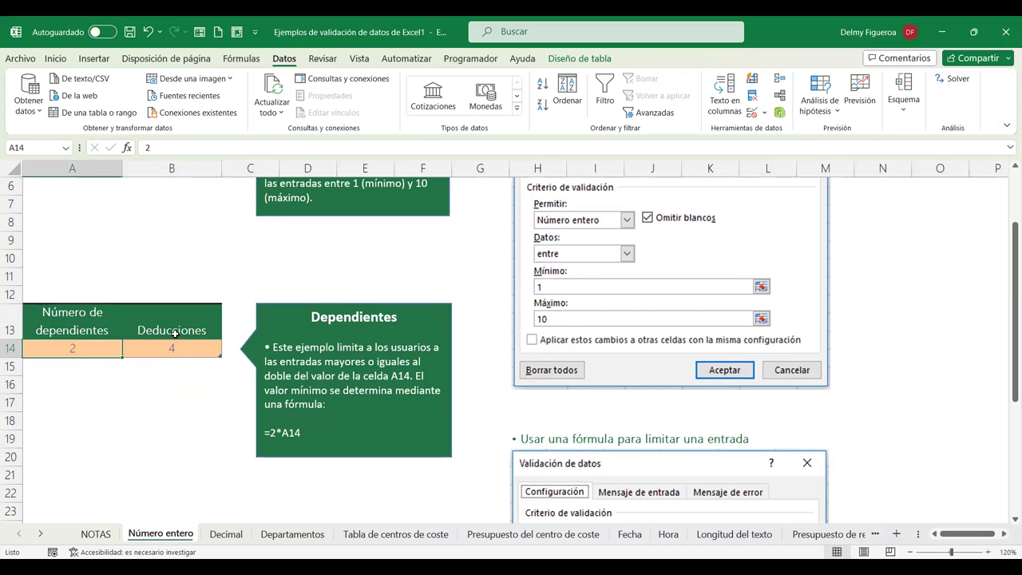
{"action": "left_click", "coordinate": [192, 348]}
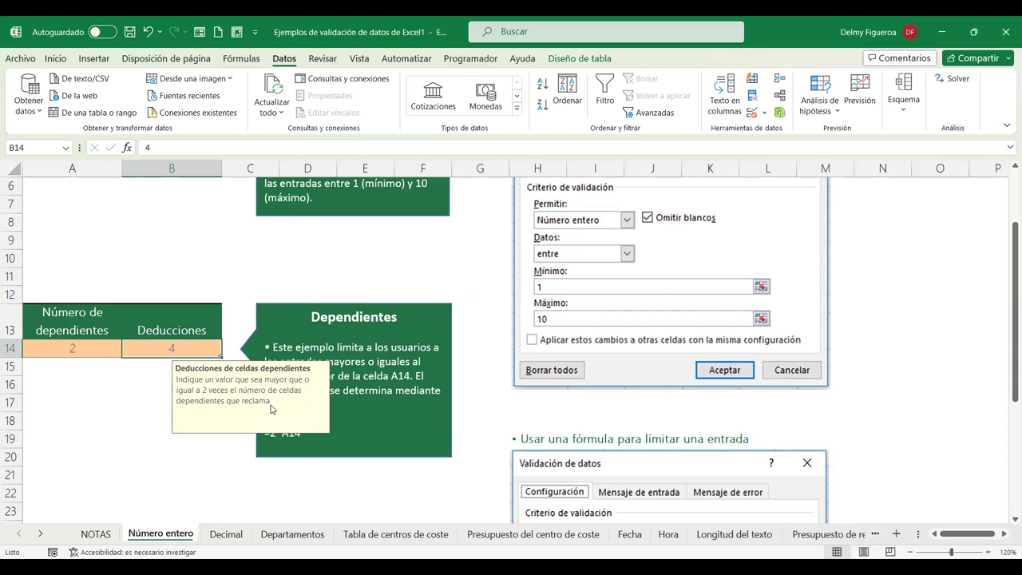
{"action": "left_click", "coordinate": [129, 417]}
{"action": "left_click", "coordinate": [188, 348]}
{"action": "left_click", "coordinate": [131, 415]}
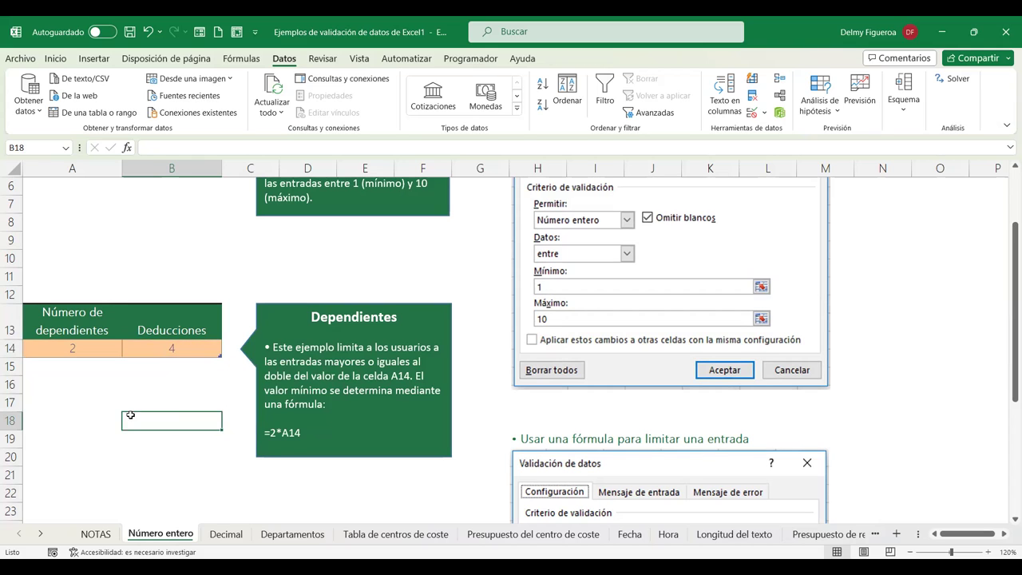
{"action": "left_click", "coordinate": [193, 347]}
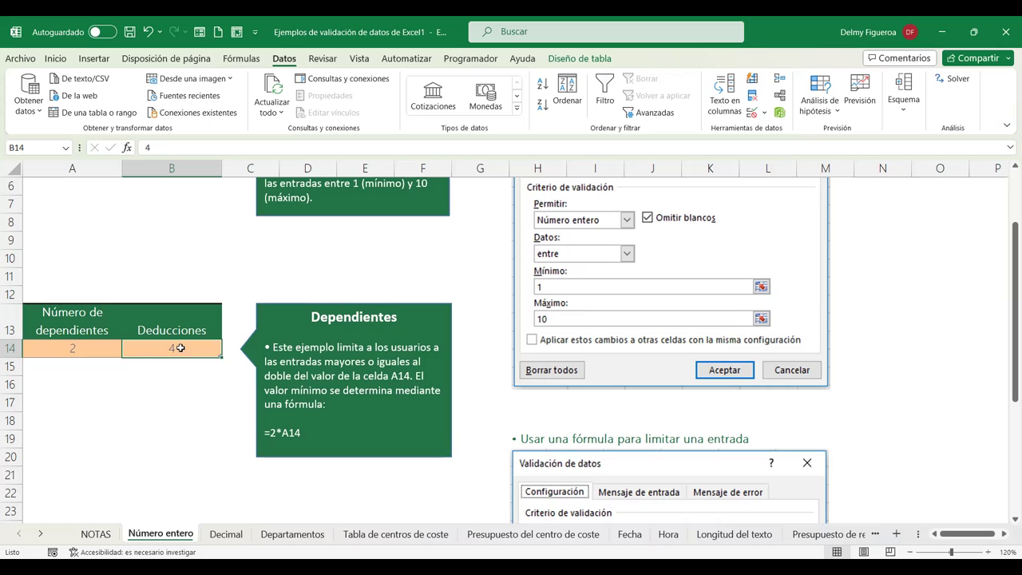
Try 3 deductions in B14 and cancel the rejected entry.
{"action": "type", "text": "3"}
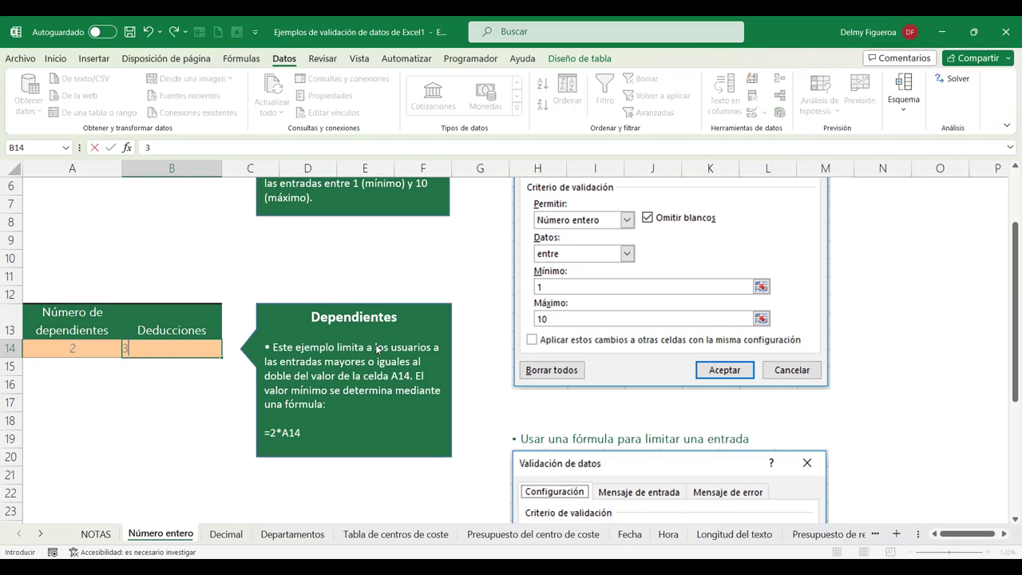
{"action": "key", "text": "Return"}
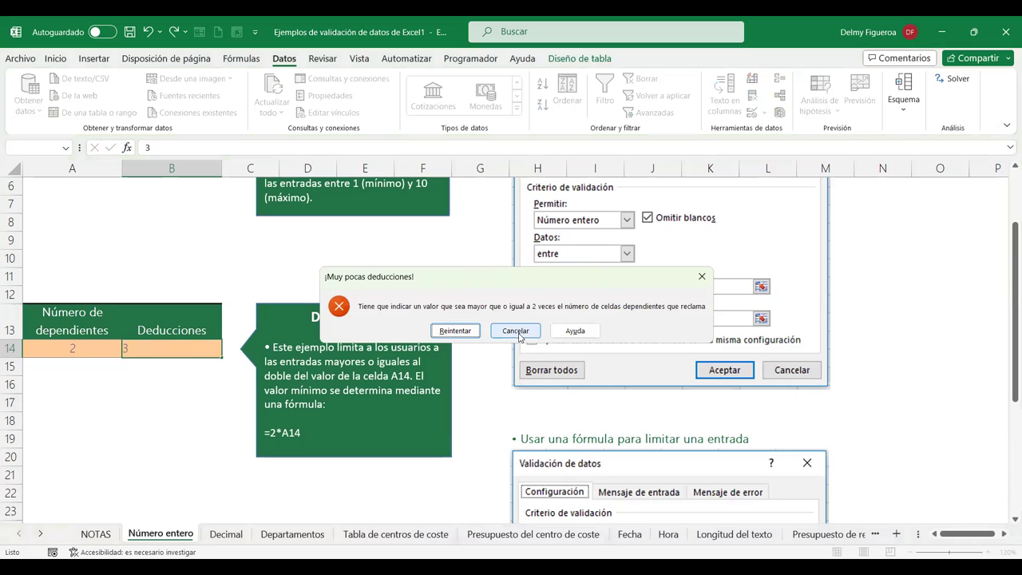
{"action": "left_click", "coordinate": [518, 334]}
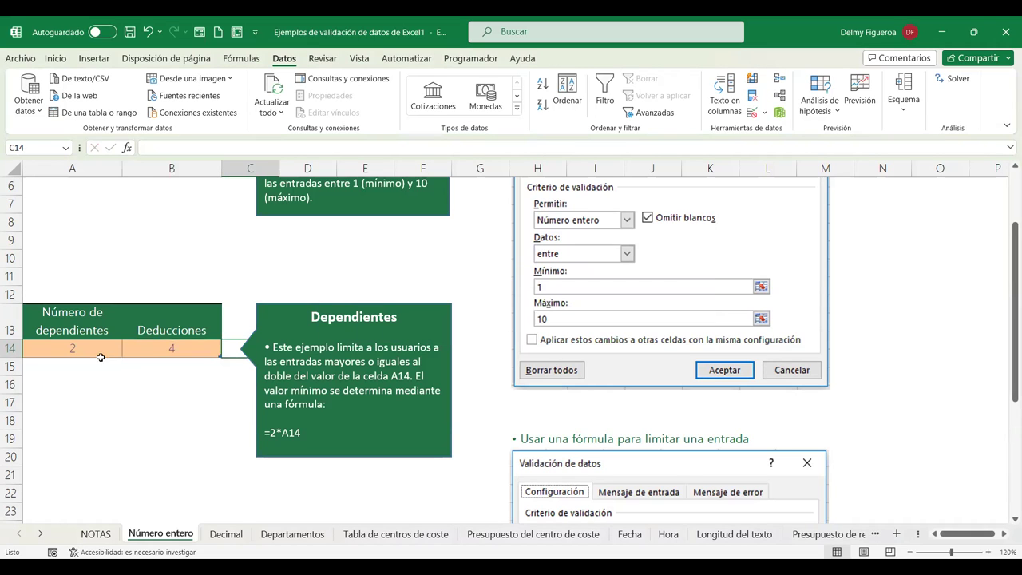
{"action": "left_click", "coordinate": [175, 352]}
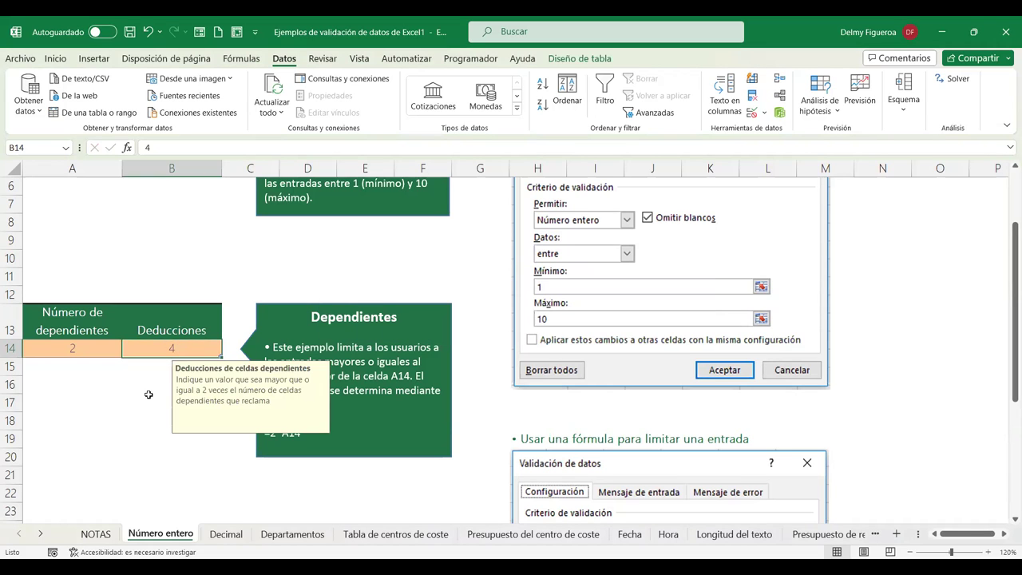
{"action": "left_click", "coordinate": [130, 445]}
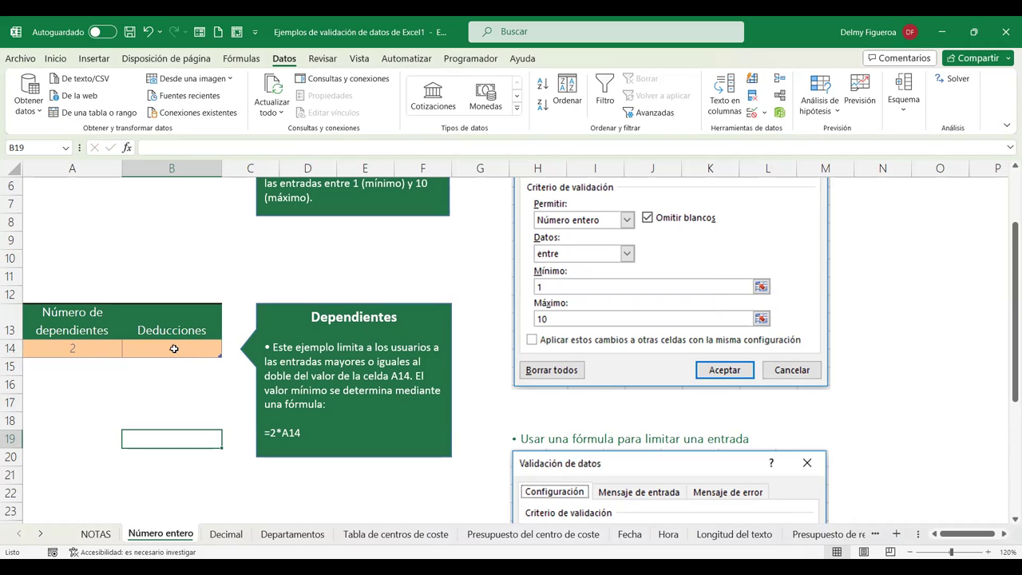
Enter 5 in B14, change dependents A14 to 3, and clear B14.
{"action": "left_click", "coordinate": [79, 348]}
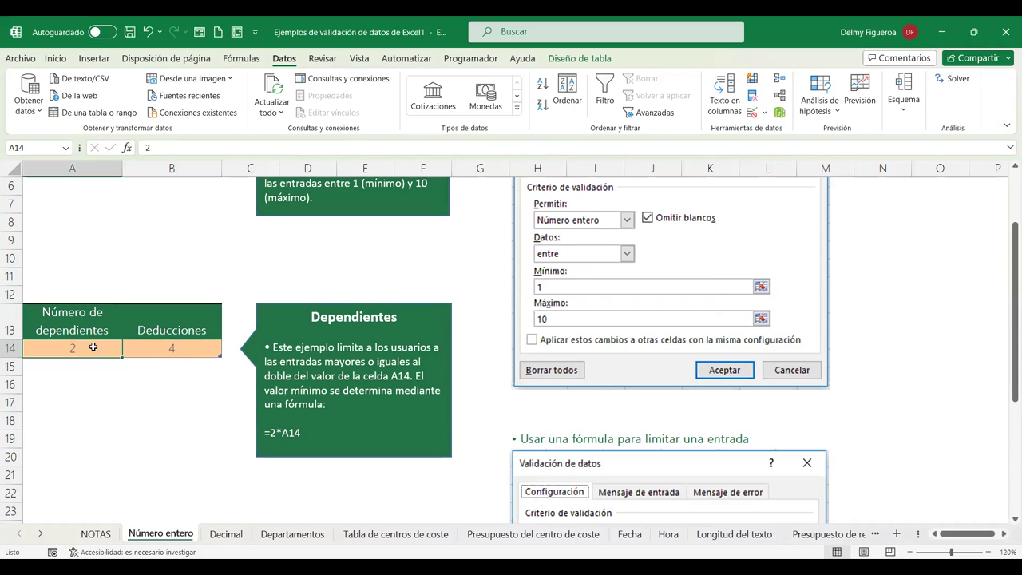
{"action": "left_click", "coordinate": [190, 349]}
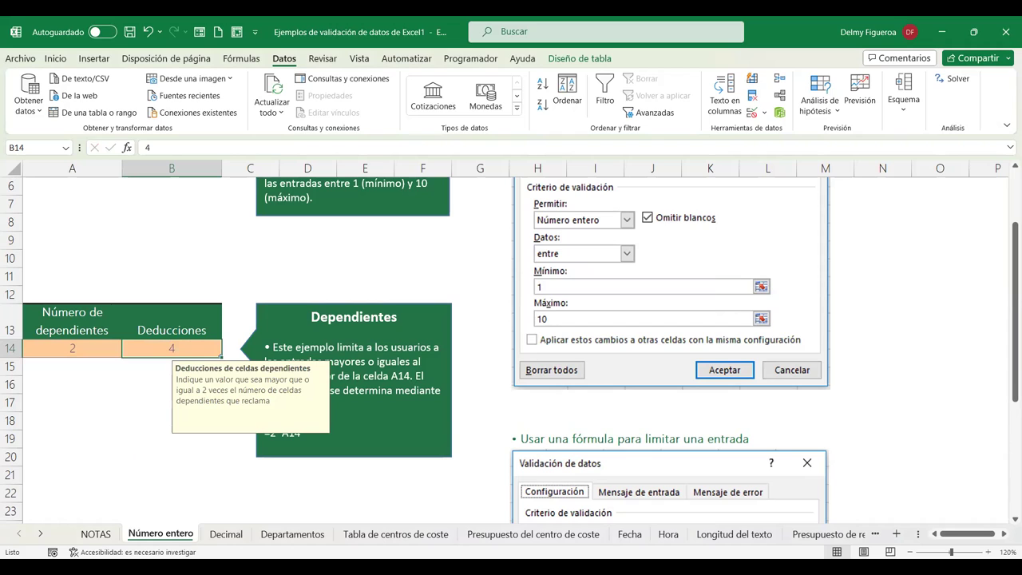
{"action": "type", "text": "5"}
{"action": "key", "text": "Tab"}
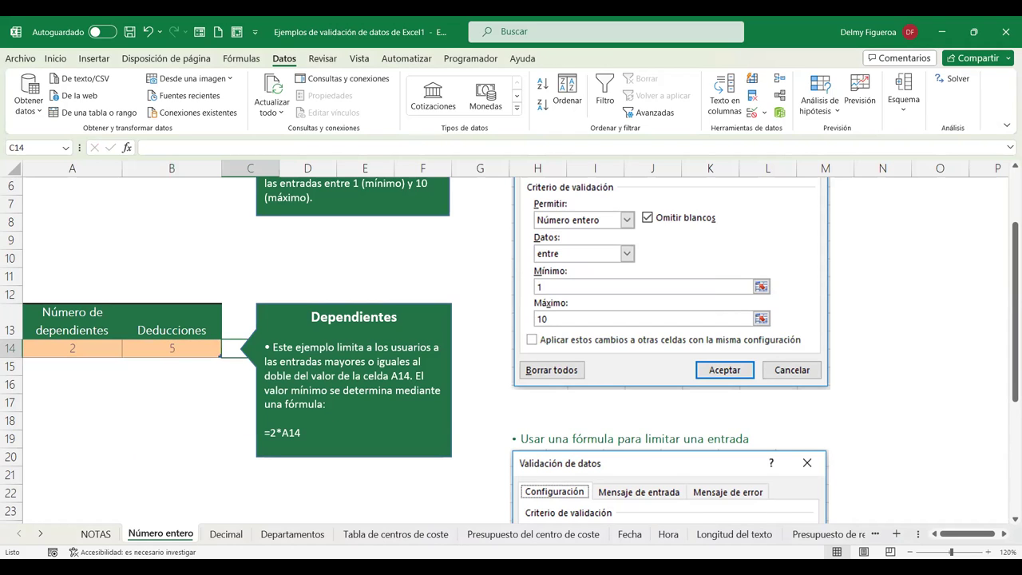
{"action": "left_click", "coordinate": [59, 349]}
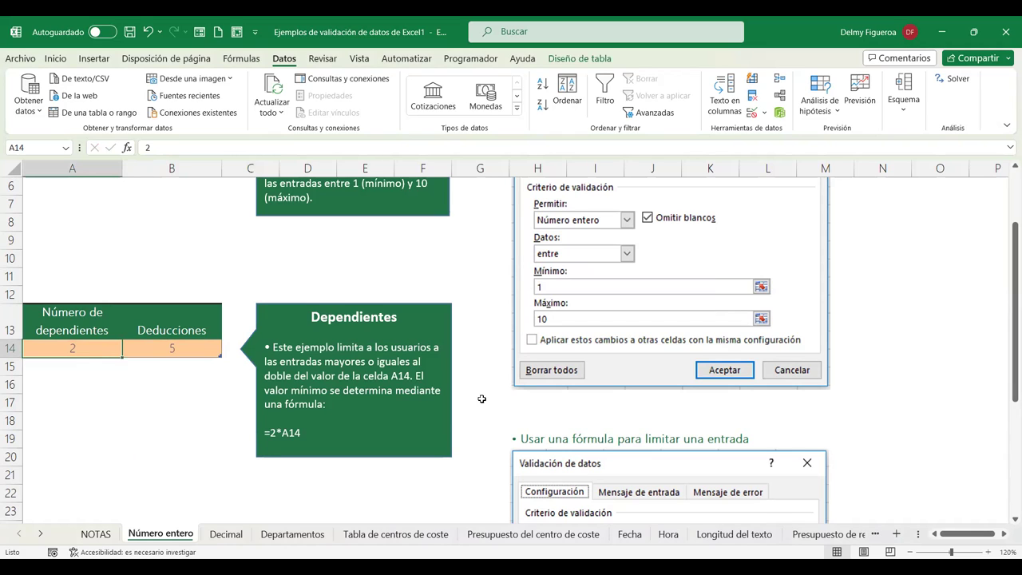
{"action": "type", "text": "3"}
{"action": "key", "text": "Tab"}
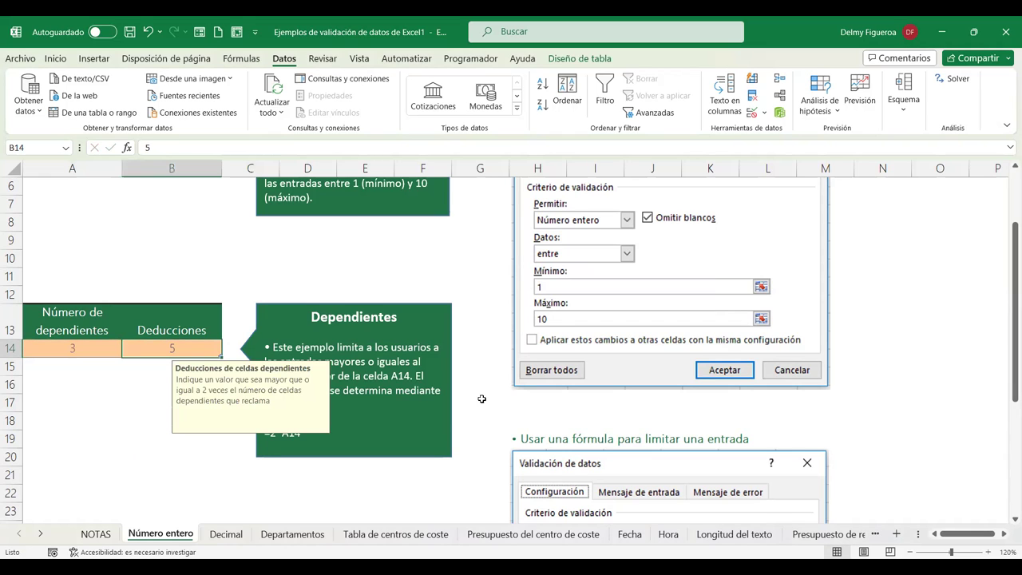
{"action": "key", "text": "Delete"}
{"action": "left_click", "coordinate": [128, 402]}
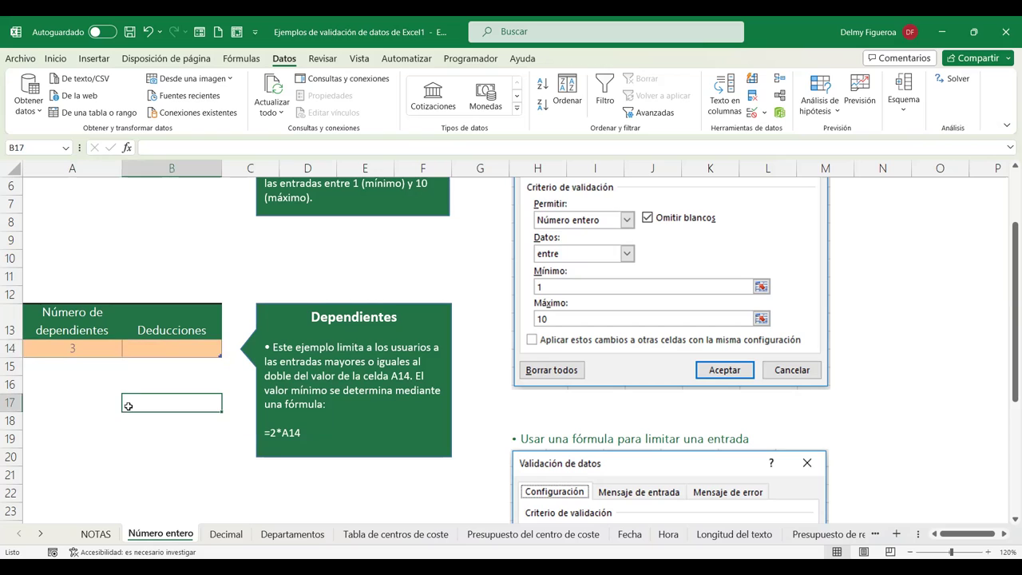
Retry 5 deductions in B14, cancel the rejection, and settle on 7.
{"action": "left_click", "coordinate": [192, 352]}
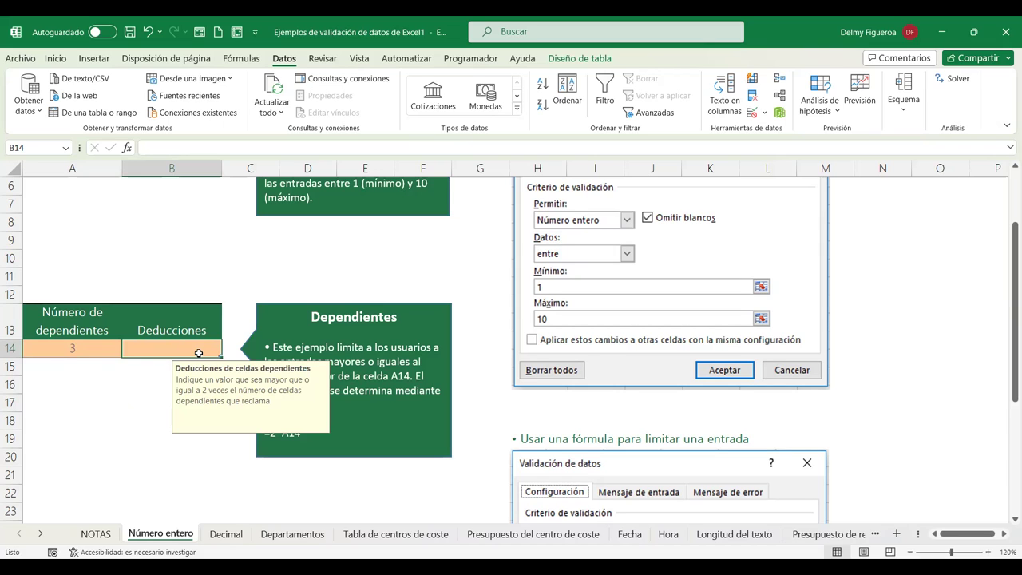
{"action": "type", "text": "5"}
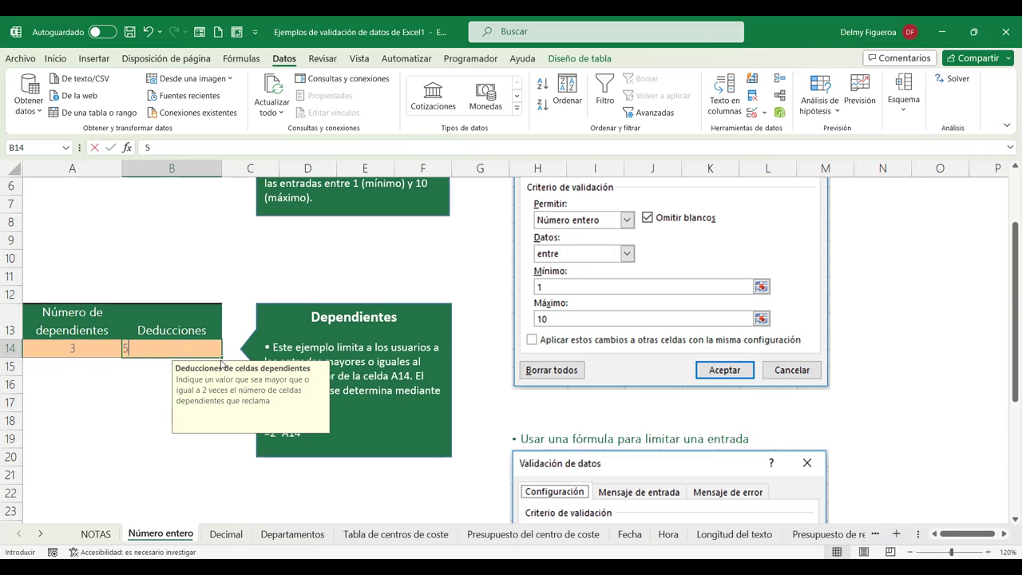
{"action": "key", "text": "Return"}
{"action": "left_click", "coordinate": [526, 335]}
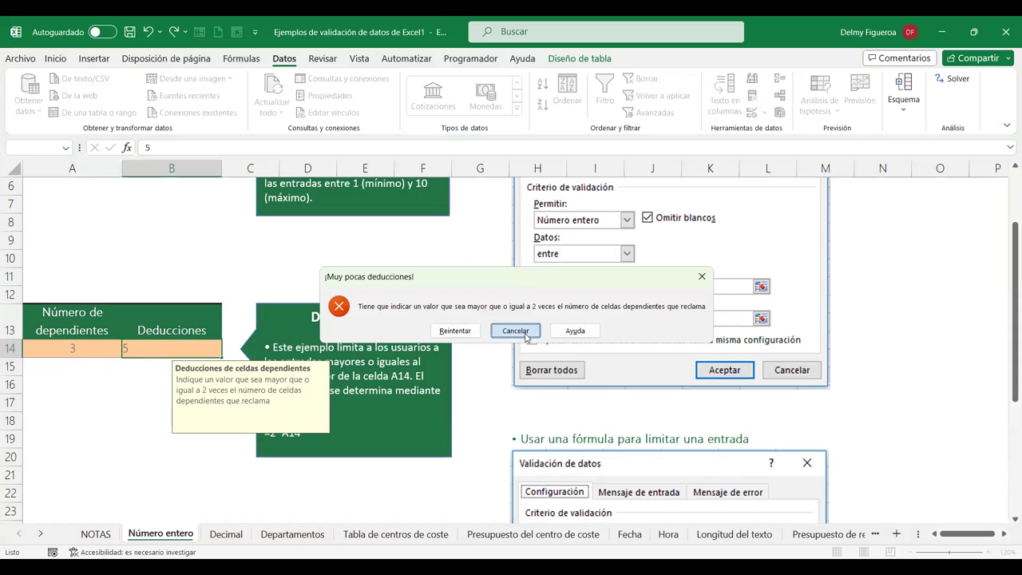
{"action": "type", "text": "6"}
{"action": "key", "text": "ctrl+Return"}
{"action": "type", "text": "7"}
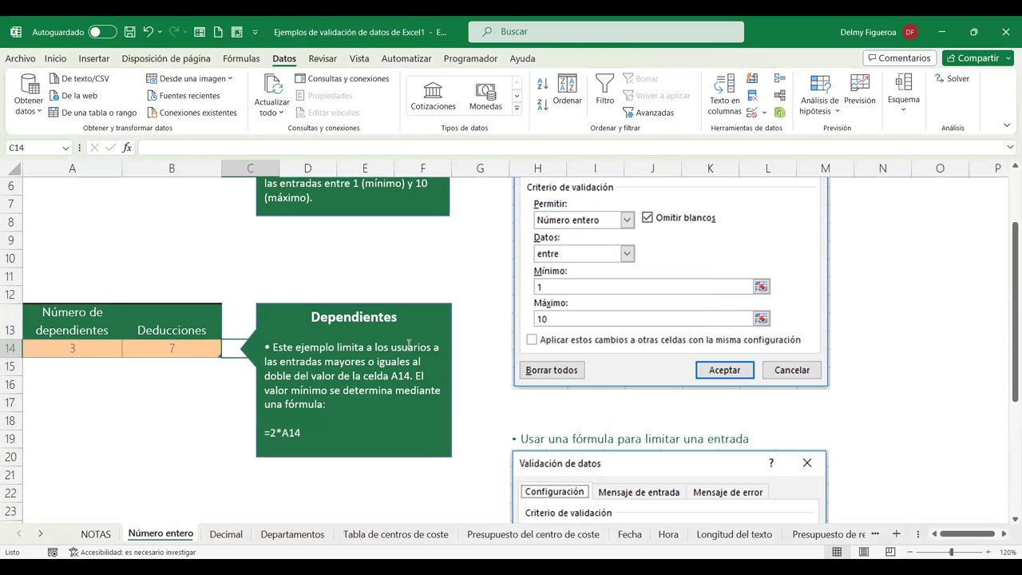
{"action": "key", "text": "Return"}
{"action": "left_click", "coordinate": [165, 342]}
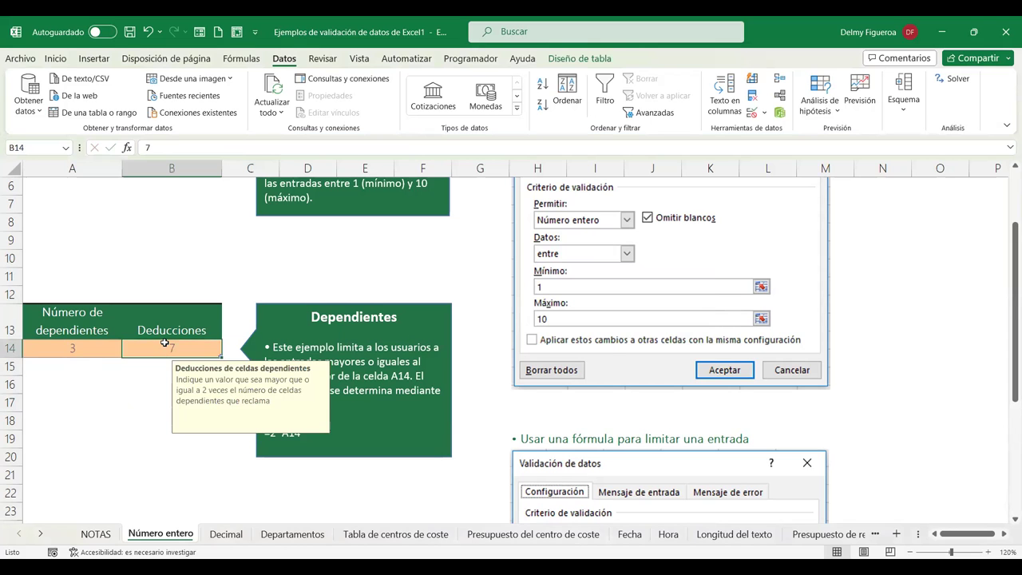
Change B14's Deducciones error alert style to Advertencia, check its =2*A14 minimum, and apply.
{"action": "scroll", "coordinate": [794, 319], "scroll_direction": "down", "scroll_amount": 1}
{"action": "scroll", "coordinate": [794, 320], "scroll_direction": "down", "scroll_amount": 2}
{"action": "scroll", "coordinate": [794, 319], "scroll_direction": "down", "scroll_amount": 1}
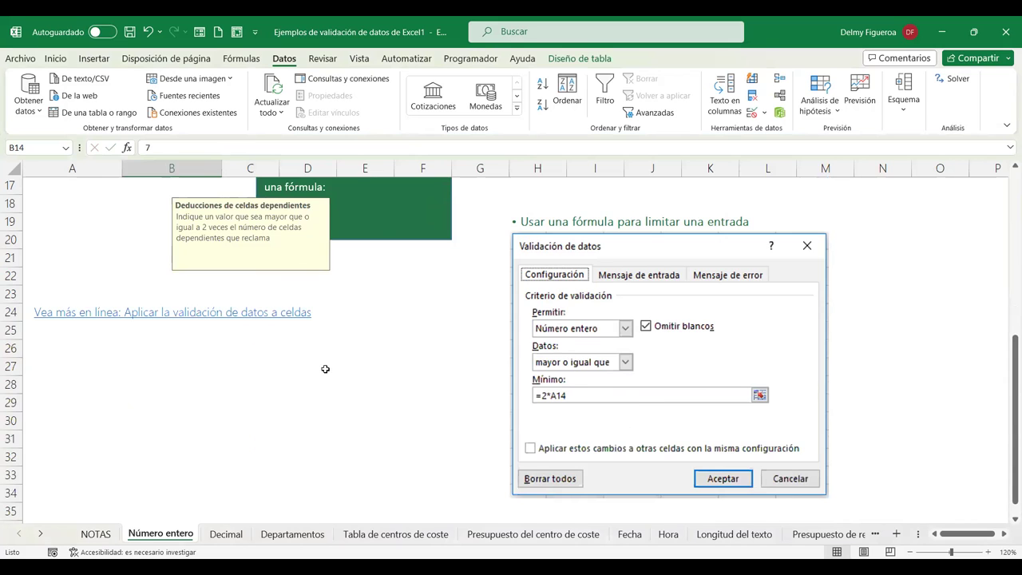
{"action": "scroll", "coordinate": [326, 367], "scroll_direction": "up", "scroll_amount": 3}
{"action": "scroll", "coordinate": [326, 367], "scroll_direction": "up", "scroll_amount": 2}
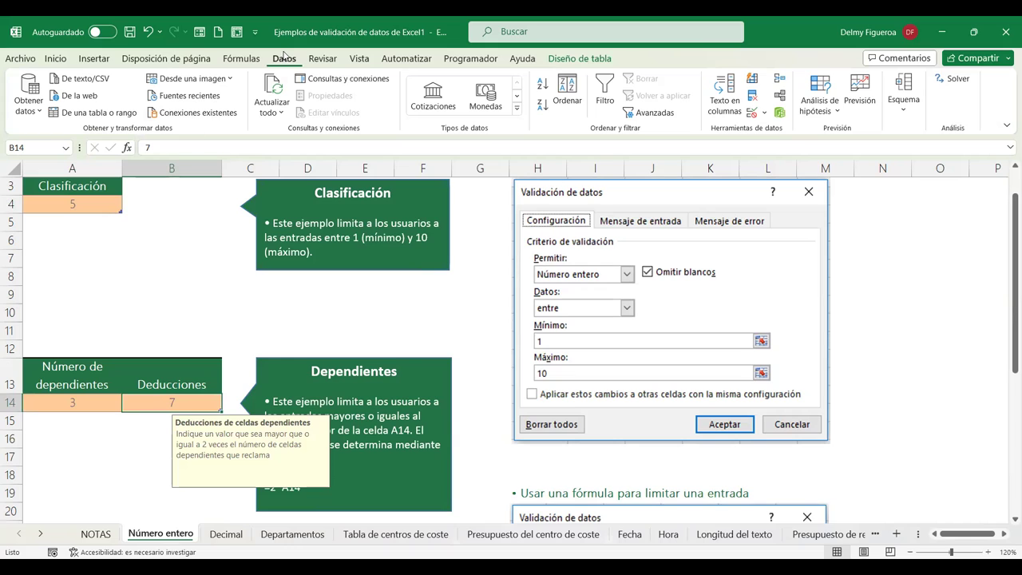
{"action": "left_click", "coordinate": [754, 115]}
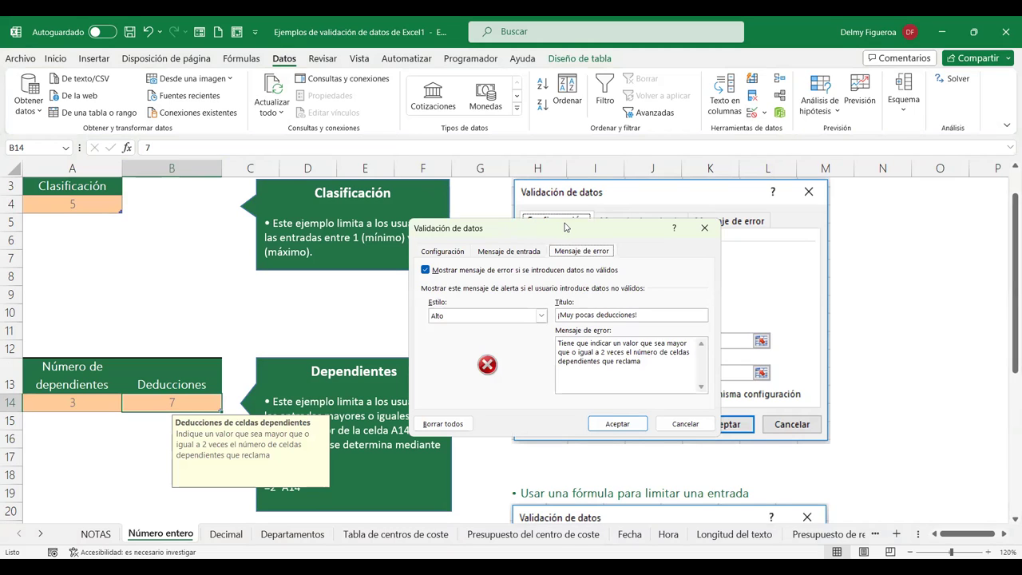
{"action": "left_click_drag", "start_coordinate": [564, 227], "coordinate": [650, 202]}
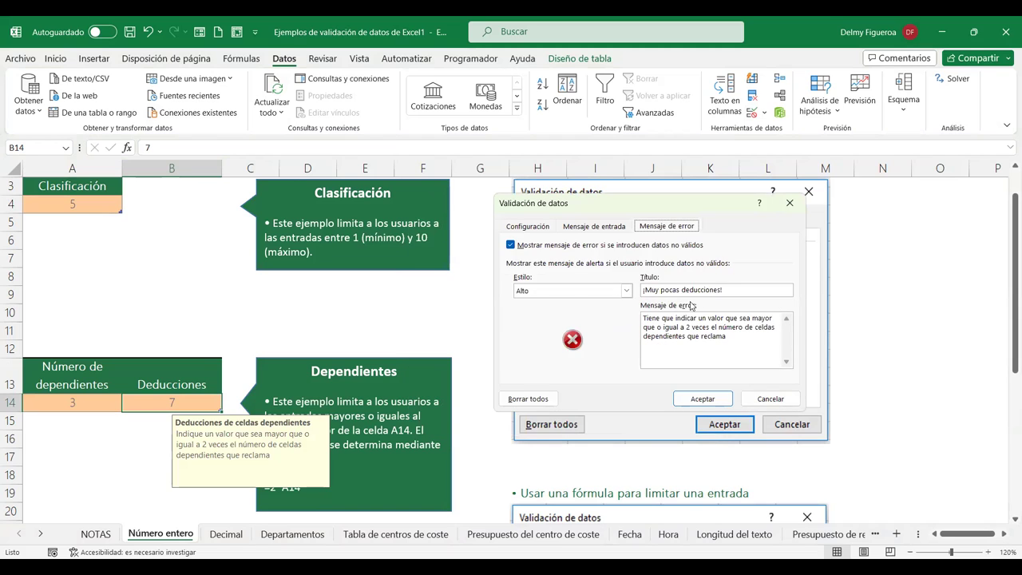
{"action": "left_click", "coordinate": [627, 292]}
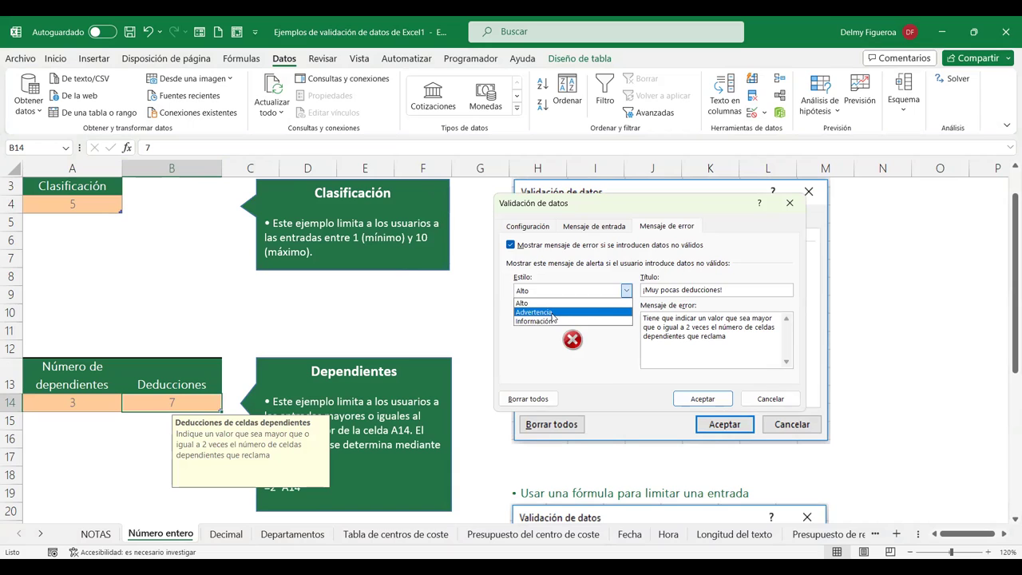
{"action": "left_click", "coordinate": [552, 314]}
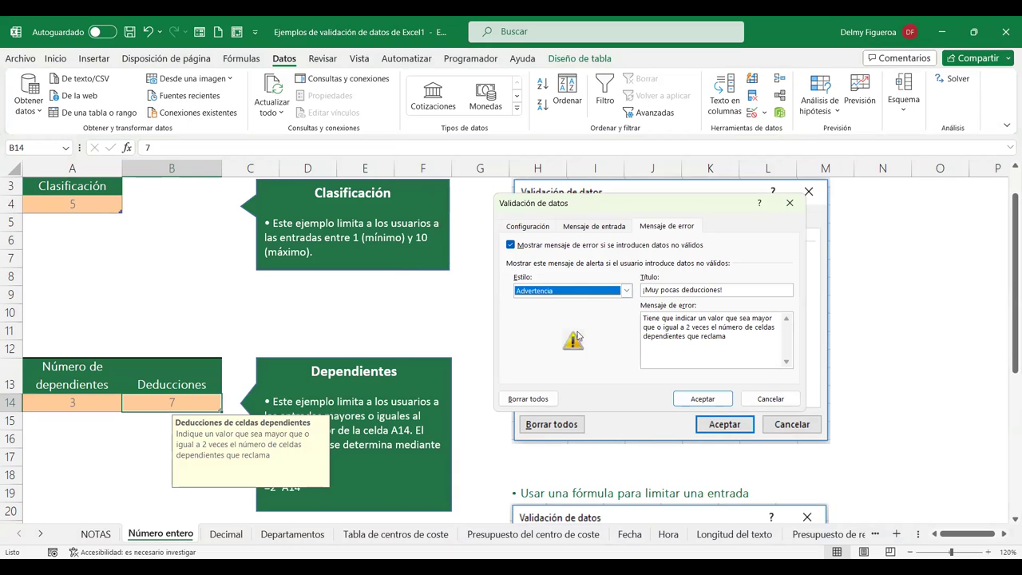
{"action": "left_click", "coordinate": [593, 227]}
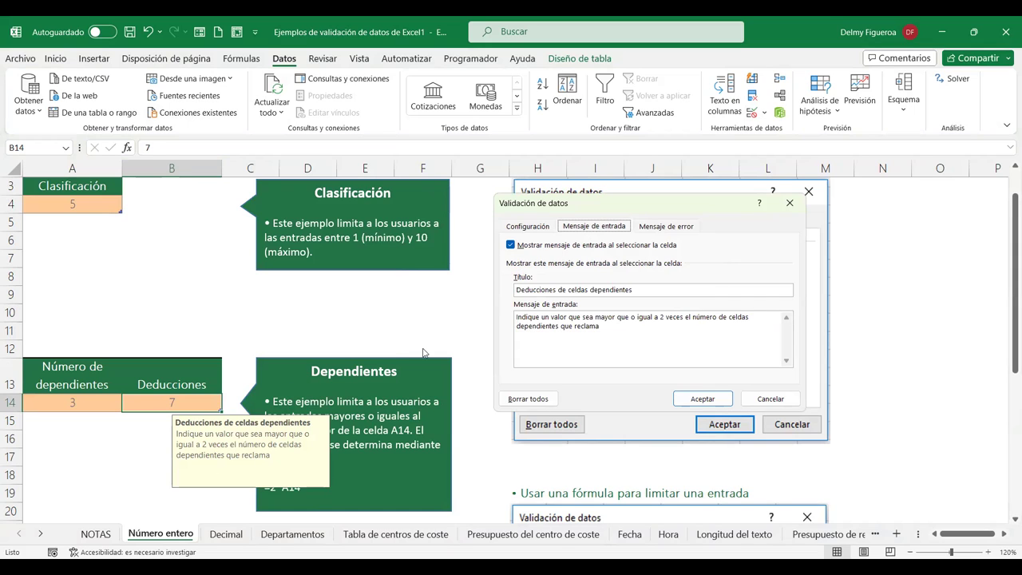
{"action": "left_click", "coordinate": [543, 228]}
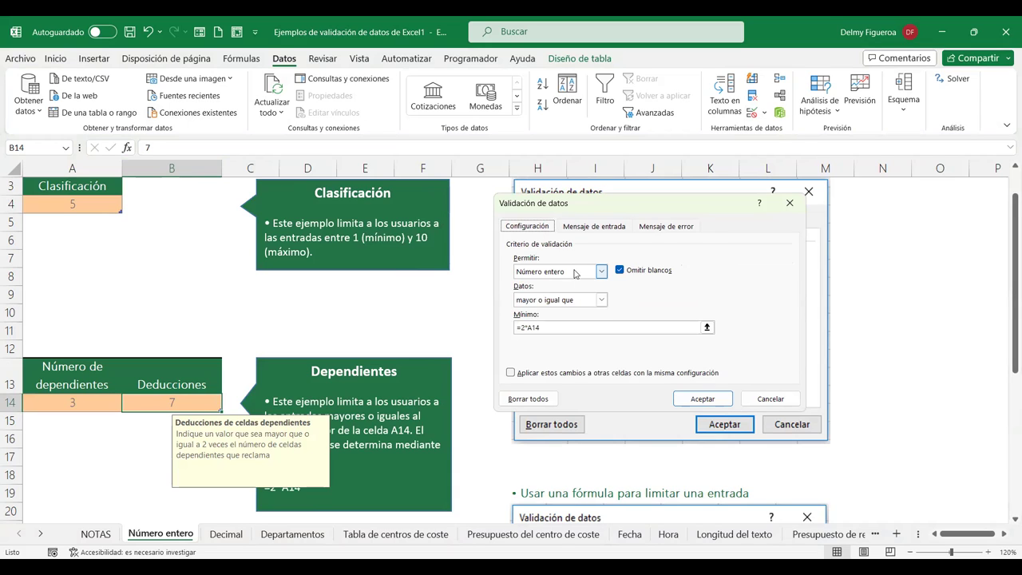
{"action": "left_click", "coordinate": [536, 327]}
{"action": "left_click", "coordinate": [713, 400]}
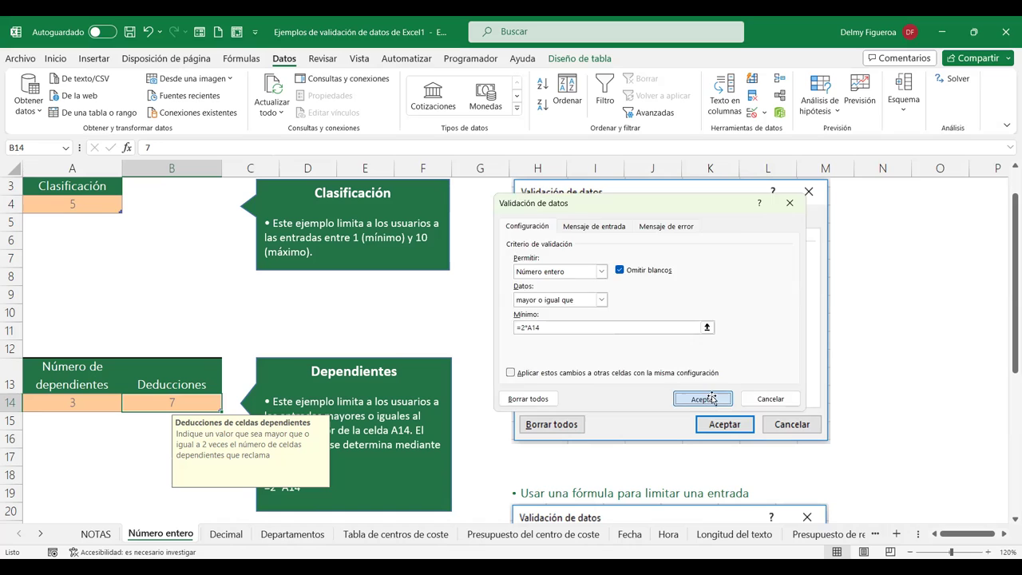
{"action": "left_click", "coordinate": [81, 402]}
{"action": "type", "text": "4"}
{"action": "key", "text": "Tab"}
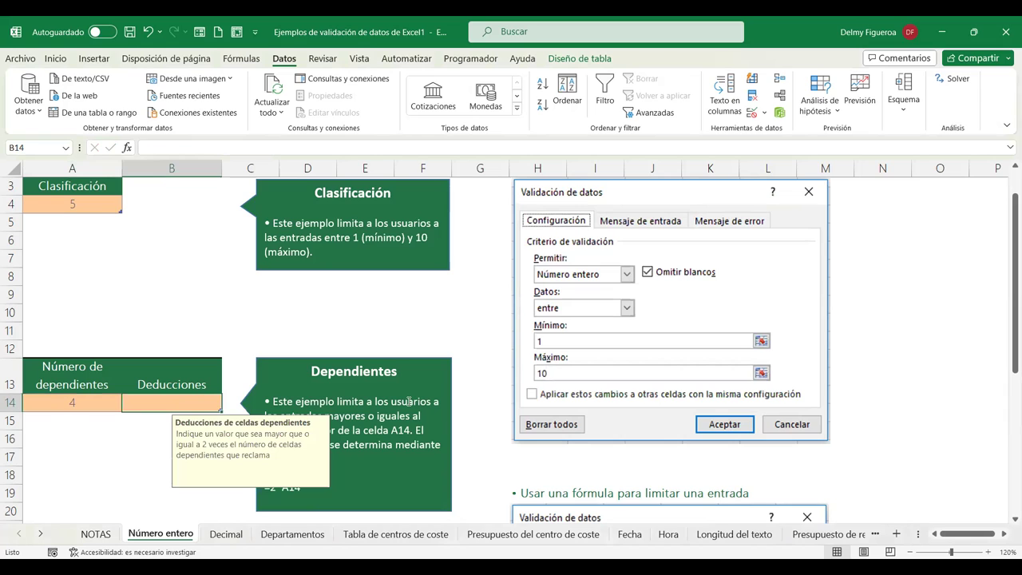
{"action": "key", "text": "shift+Tab"}
{"action": "key", "text": "Tab"}
{"action": "type", "text": "7"}
{"action": "key", "text": "Return"}
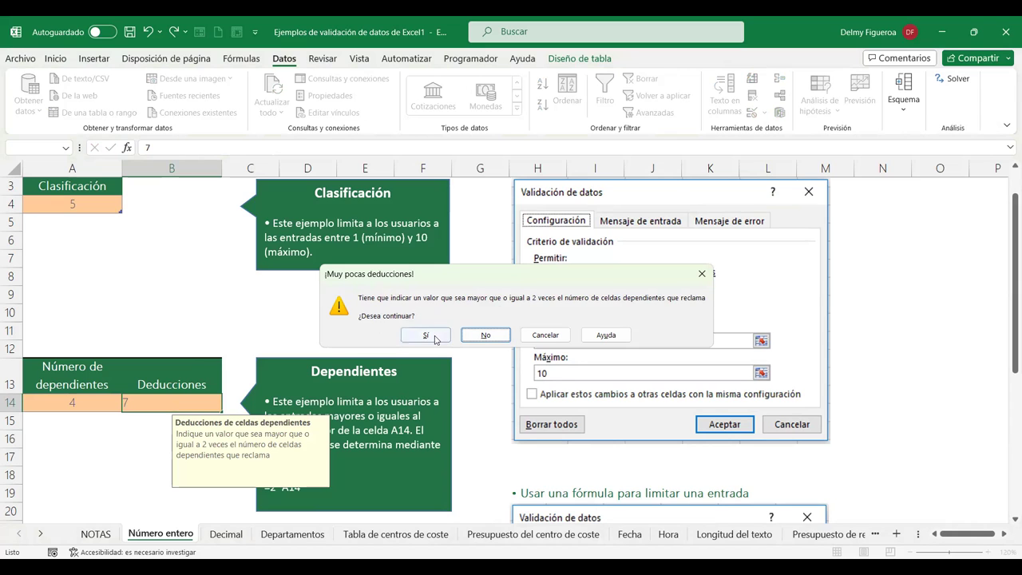
{"action": "left_click", "coordinate": [427, 335]}
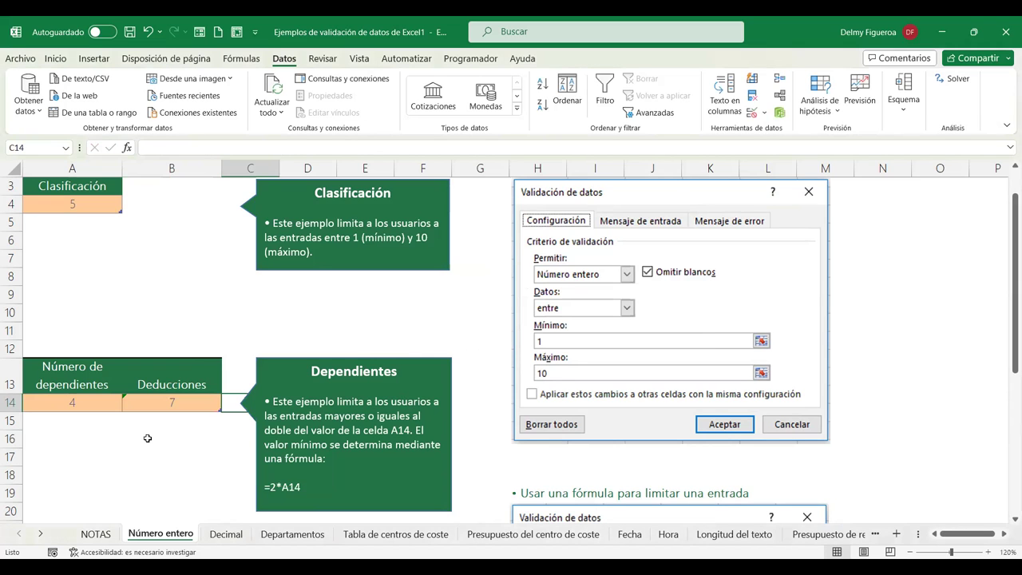
{"action": "left_click", "coordinate": [147, 438]}
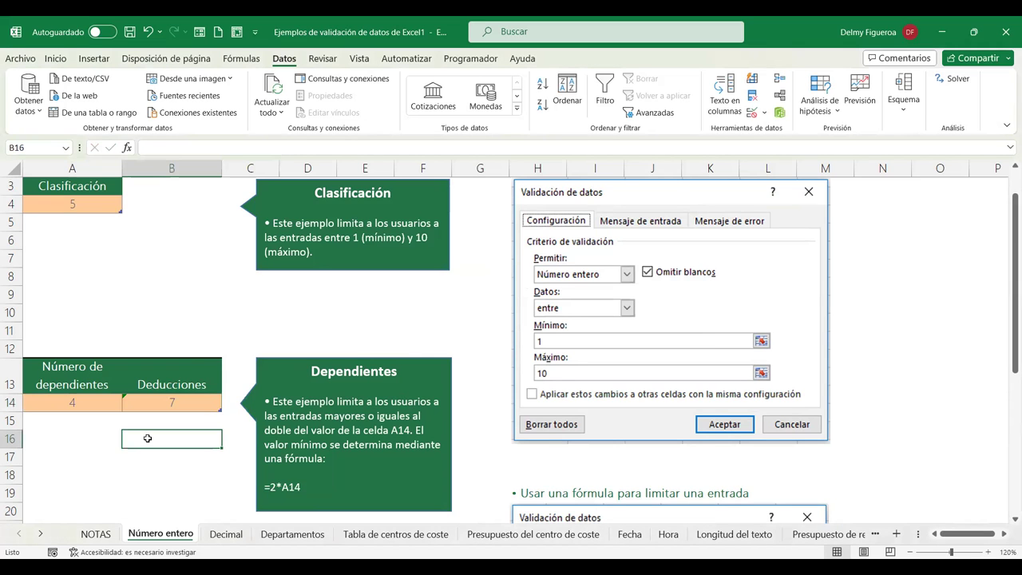
{"action": "left_click", "coordinate": [179, 402]}
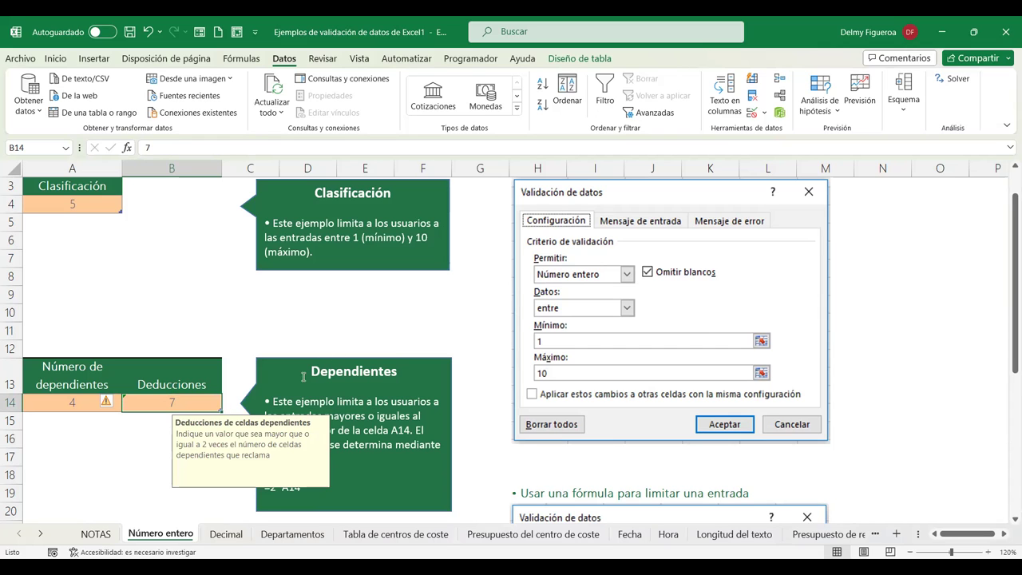
Dismiss the deductions message and show B4's merit raise input message on the Decimal sheet at 120%.
{"action": "scroll", "coordinate": [241, 373], "scroll_direction": "down", "scroll_amount": 1}
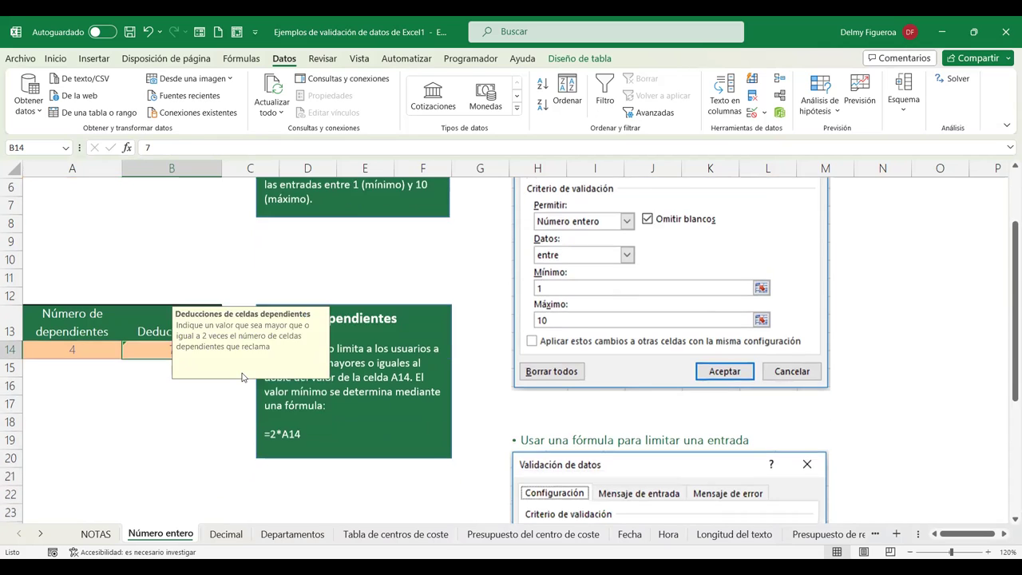
{"action": "scroll", "coordinate": [242, 373], "scroll_direction": "up", "scroll_amount": 2}
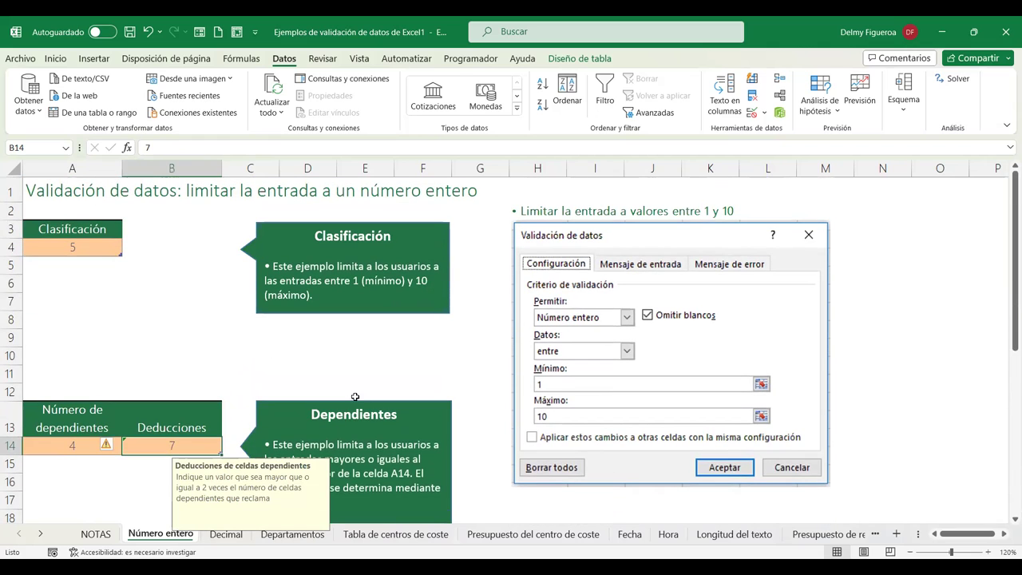
{"action": "left_click", "coordinate": [483, 338]}
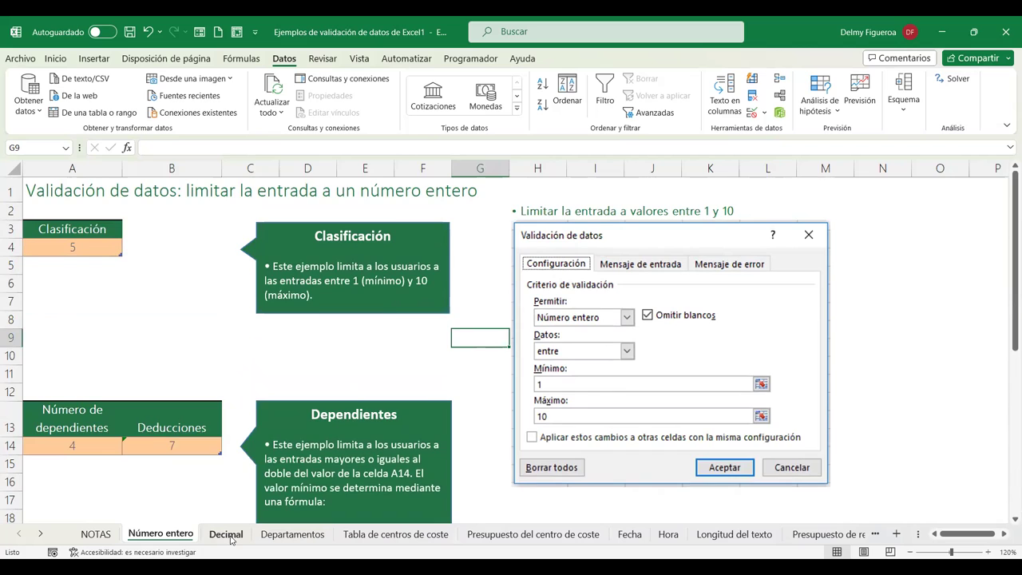
{"action": "left_click", "coordinate": [226, 534]}
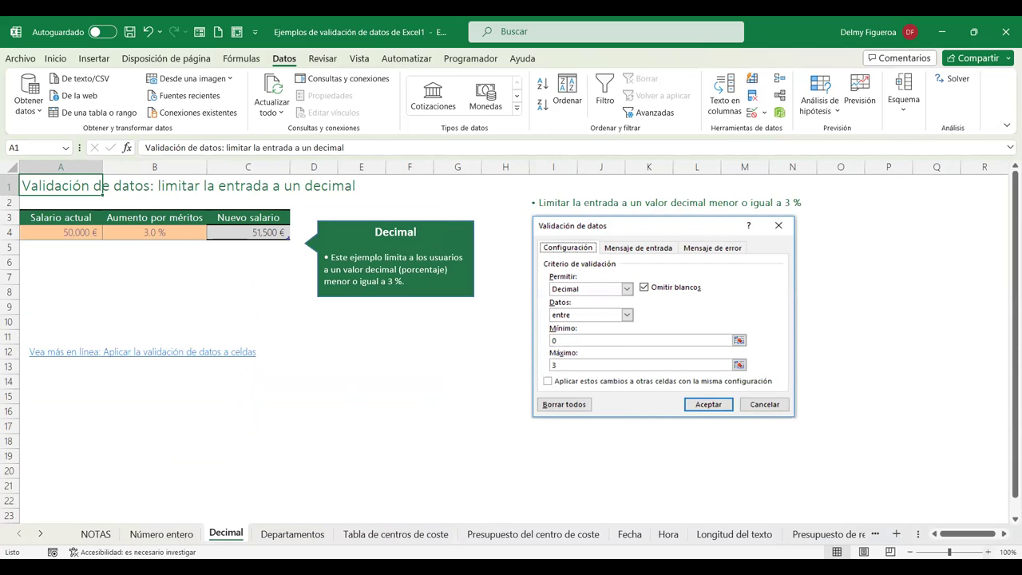
{"action": "left_click", "coordinate": [987, 551]}
{"action": "left_click", "coordinate": [987, 551]}
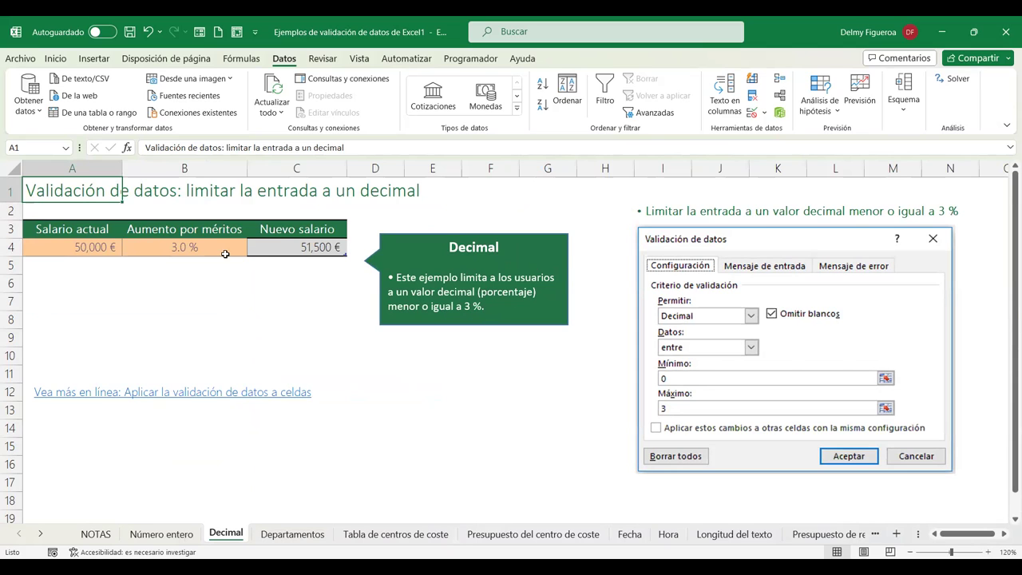
{"action": "left_click", "coordinate": [200, 246]}
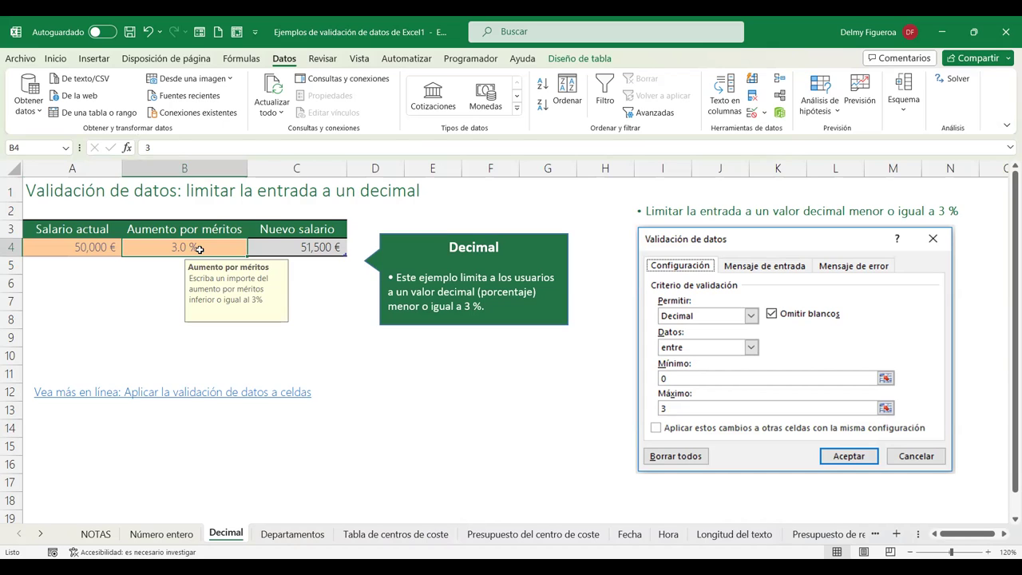
Enter a 1.8 % merit raise in B4, then try 3.1 and cancel the rejected entry.
{"action": "type", "text": "1.8"}
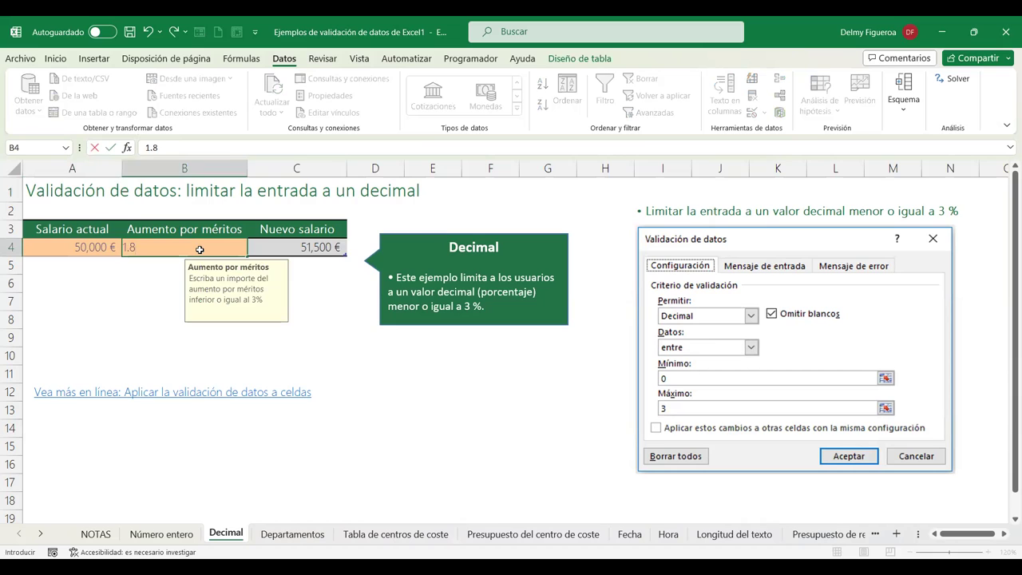
{"action": "key", "text": "Tab"}
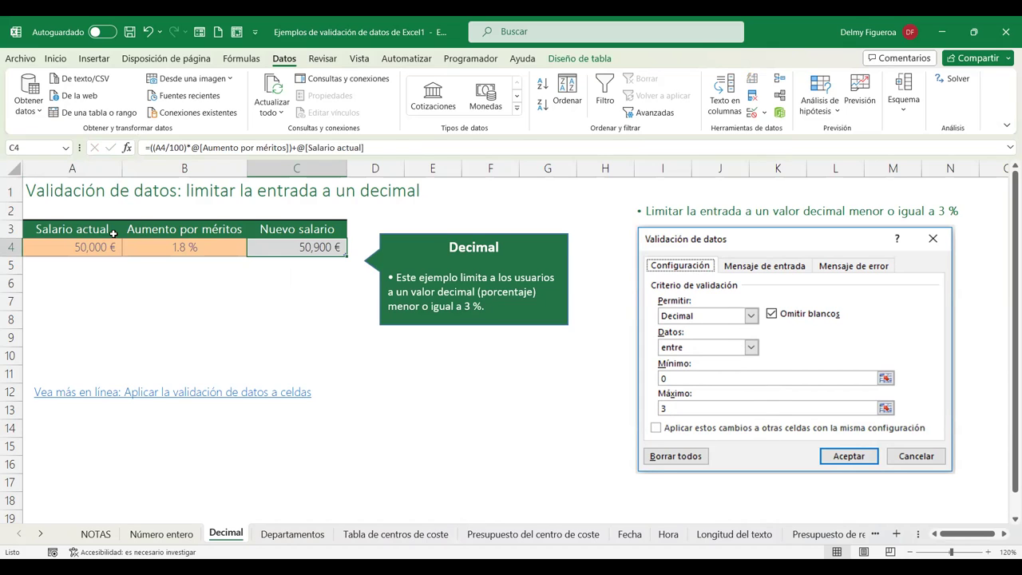
{"action": "left_click", "coordinate": [200, 246]}
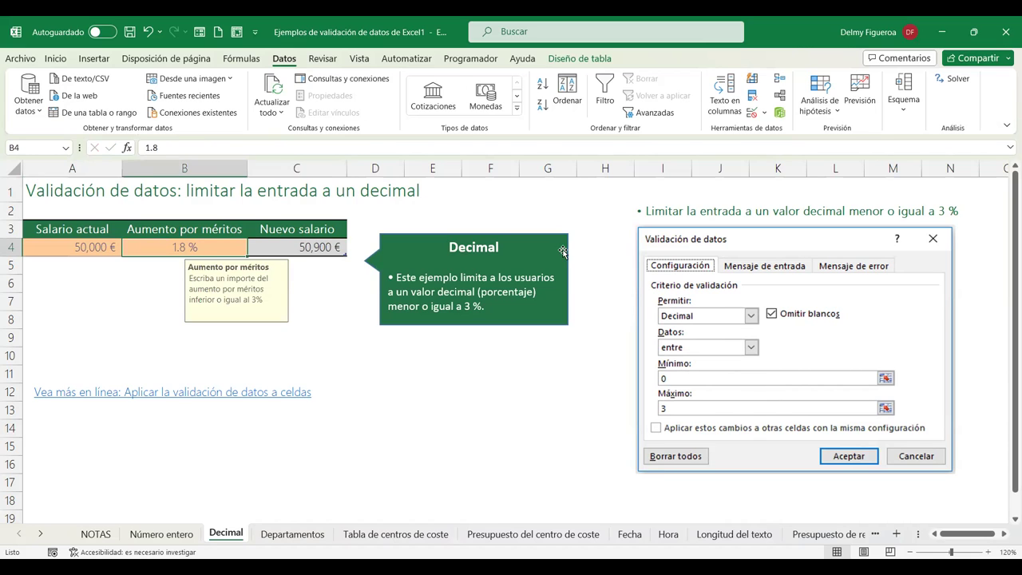
{"action": "type", "text": "3.1"}
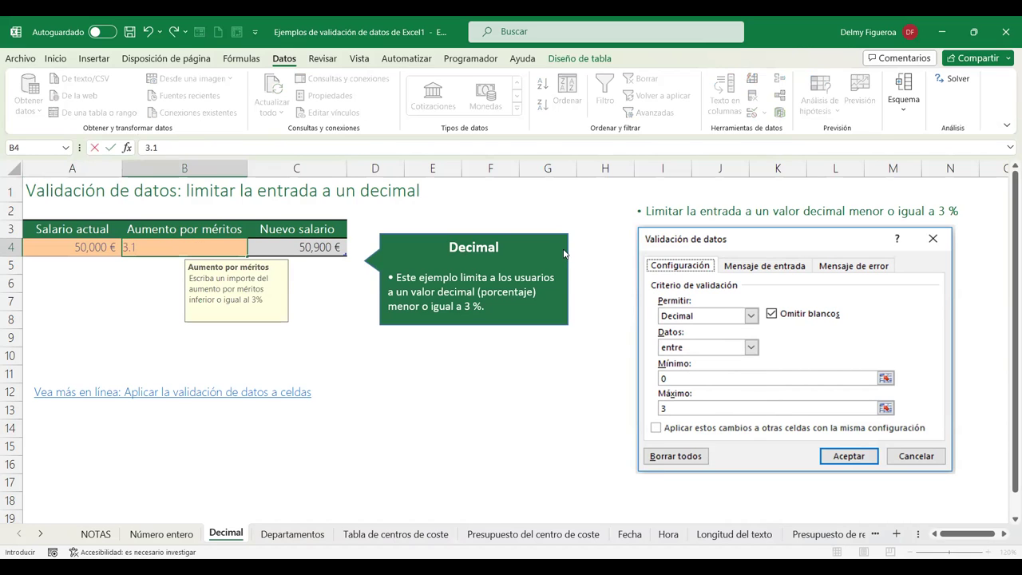
{"action": "key", "text": "Return"}
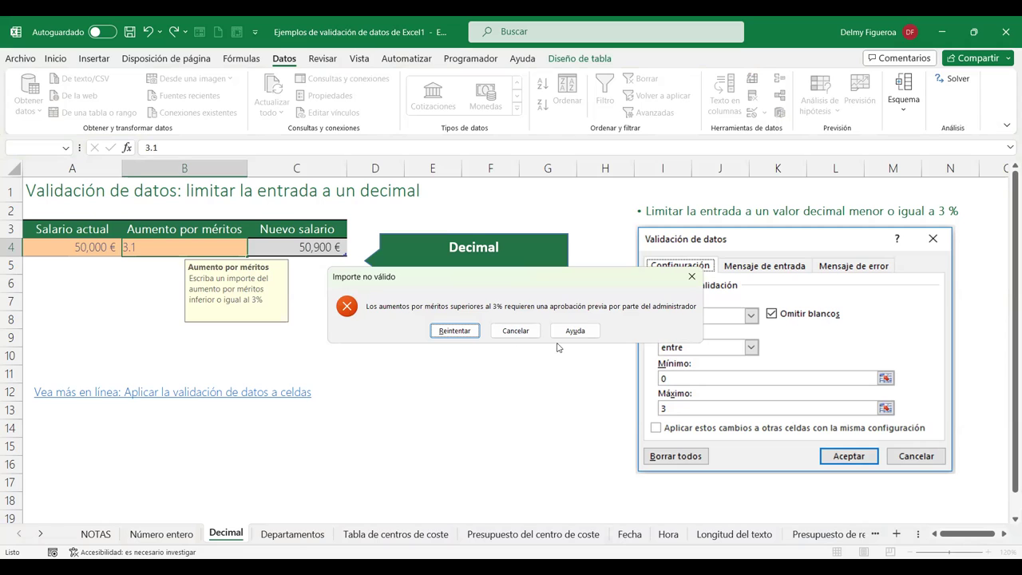
{"action": "left_click", "coordinate": [531, 328]}
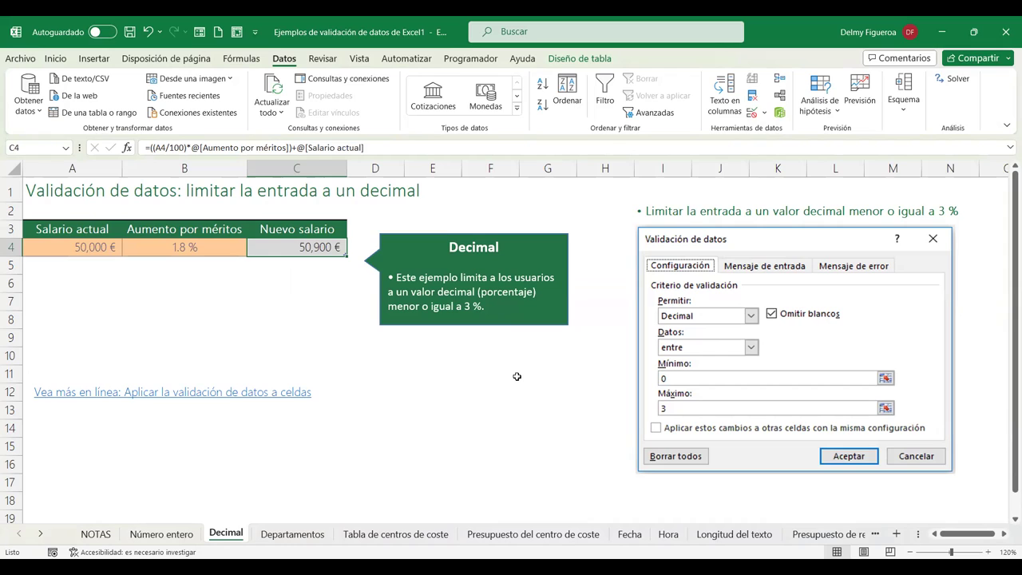
Change B4's data validation error alert style from Stop to Información.
{"action": "left_click", "coordinate": [222, 231]}
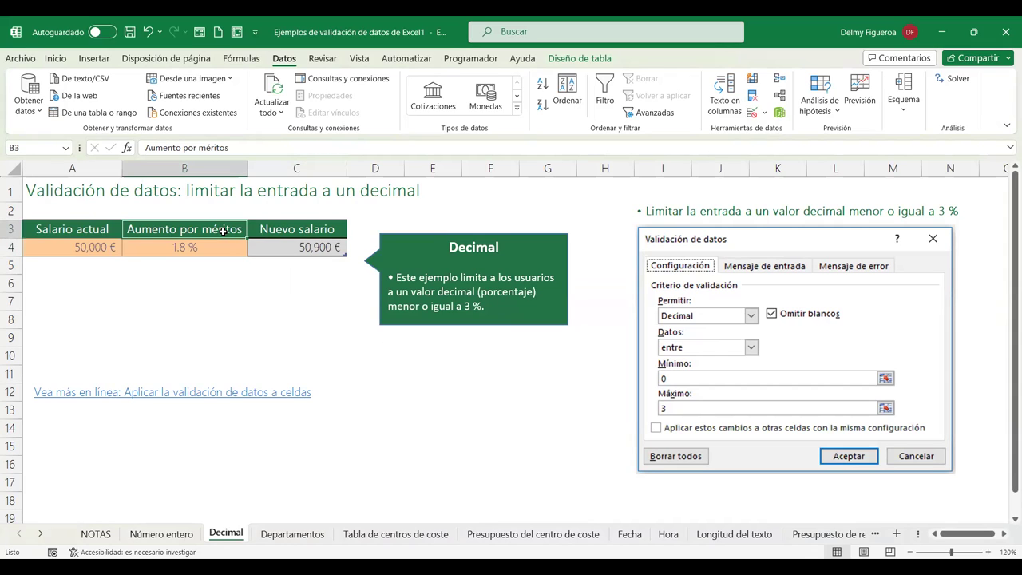
{"action": "left_click", "coordinate": [215, 241]}
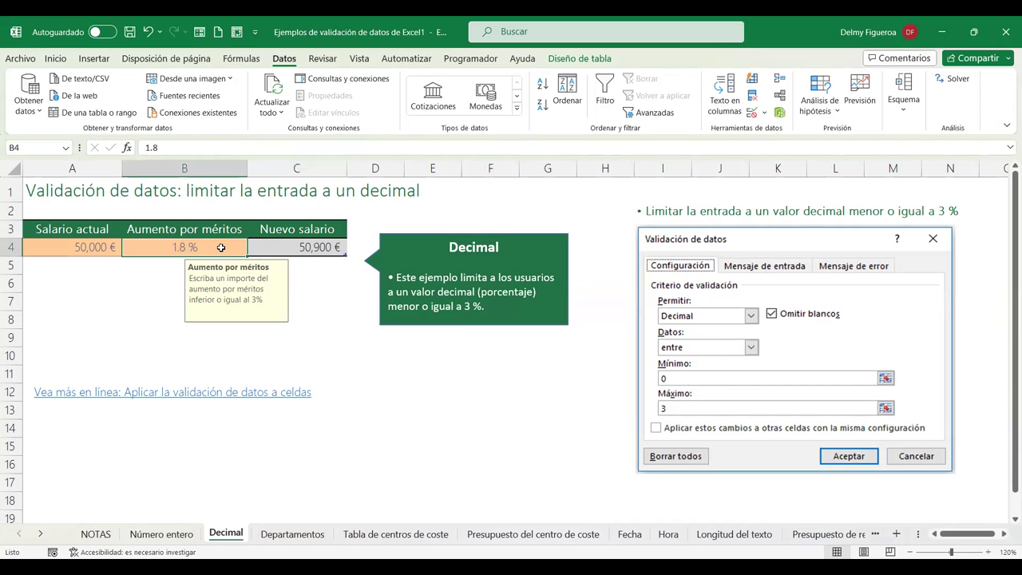
{"action": "left_click", "coordinate": [751, 114]}
{"action": "left_click", "coordinate": [659, 227]}
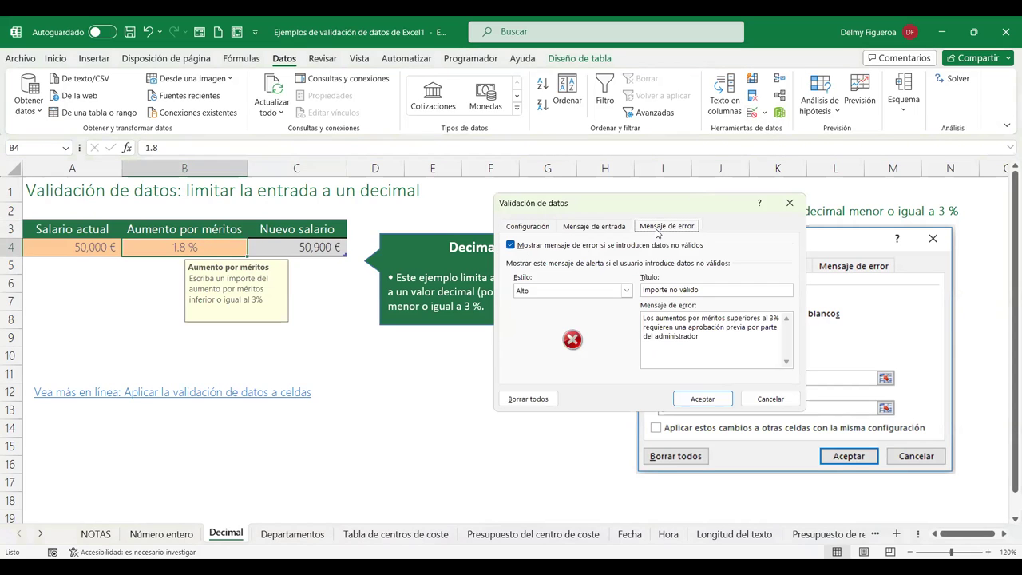
{"action": "left_click", "coordinate": [627, 291]}
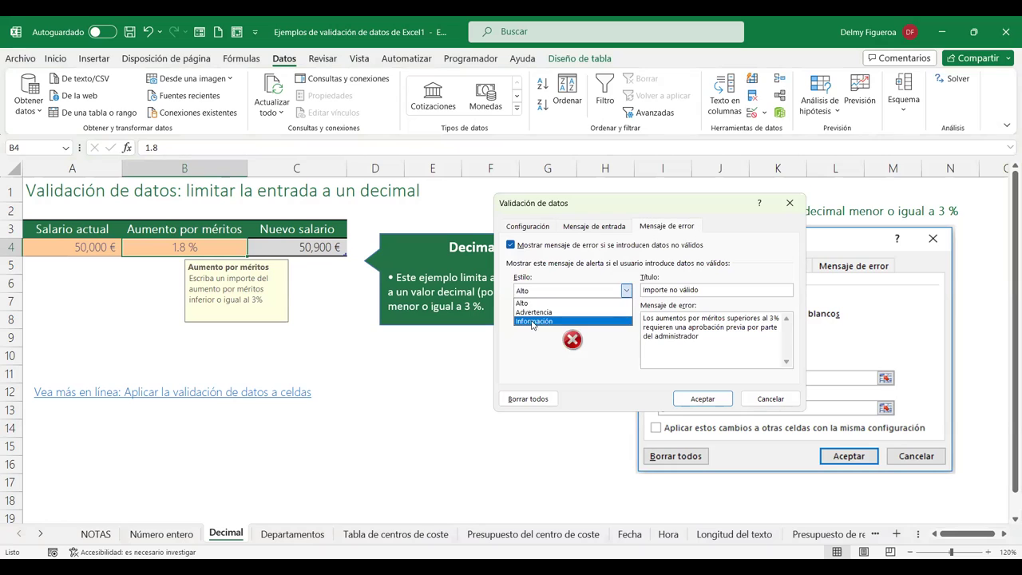
{"action": "left_click", "coordinate": [533, 321]}
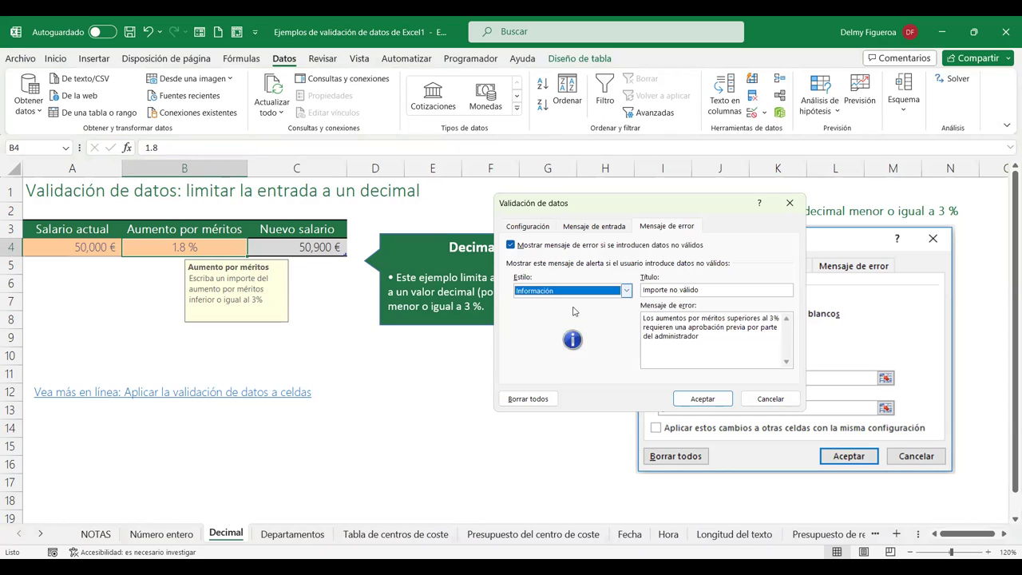
{"action": "left_click", "coordinate": [697, 403]}
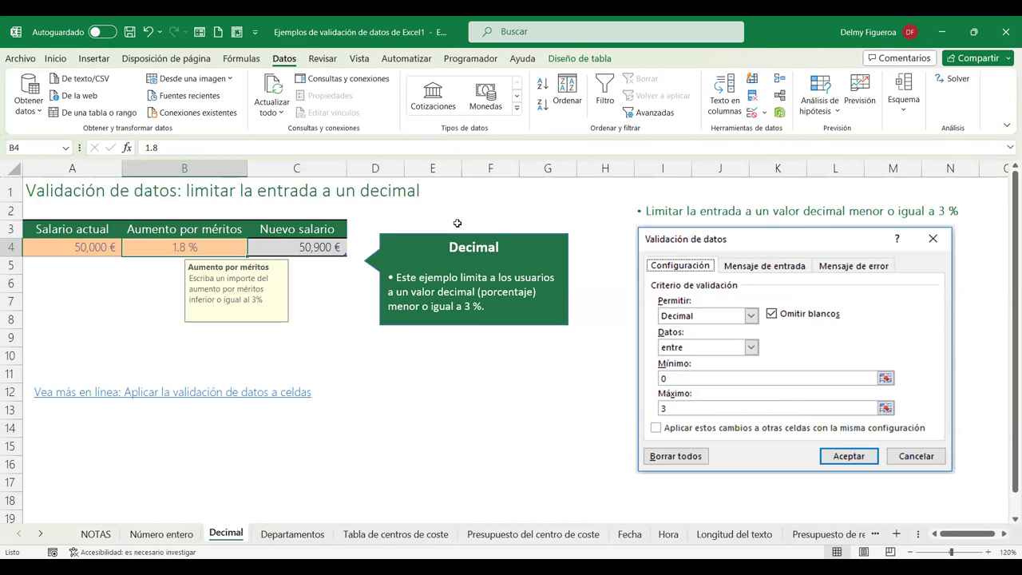
Enter 3.2 in B4, accept it at the information alert, and reselect B4.
{"action": "type", "text": "3.2"}
{"action": "key", "text": "Return"}
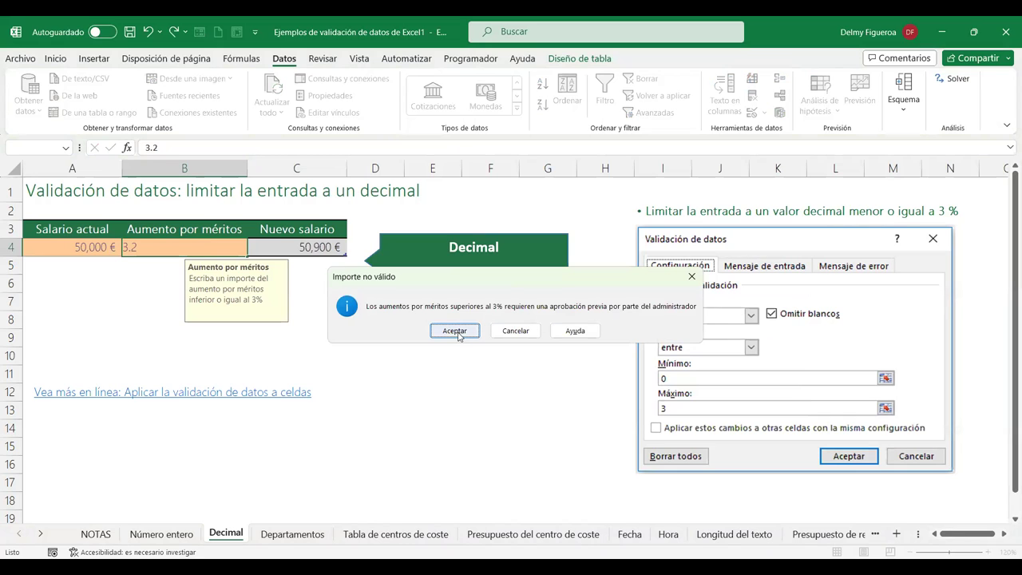
{"action": "left_click", "coordinate": [455, 330]}
{"action": "left_click", "coordinate": [150, 276]}
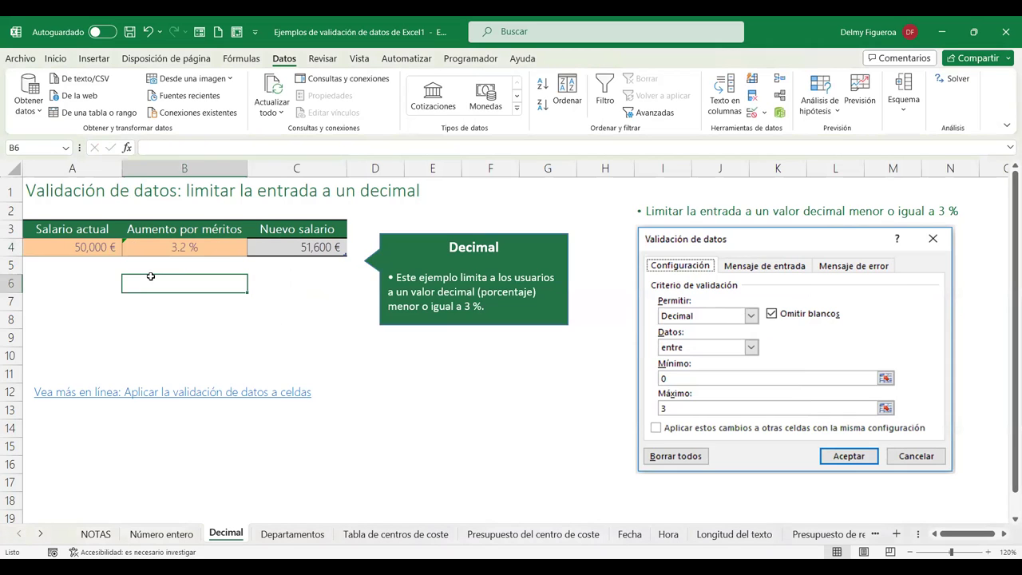
{"action": "left_click", "coordinate": [193, 246]}
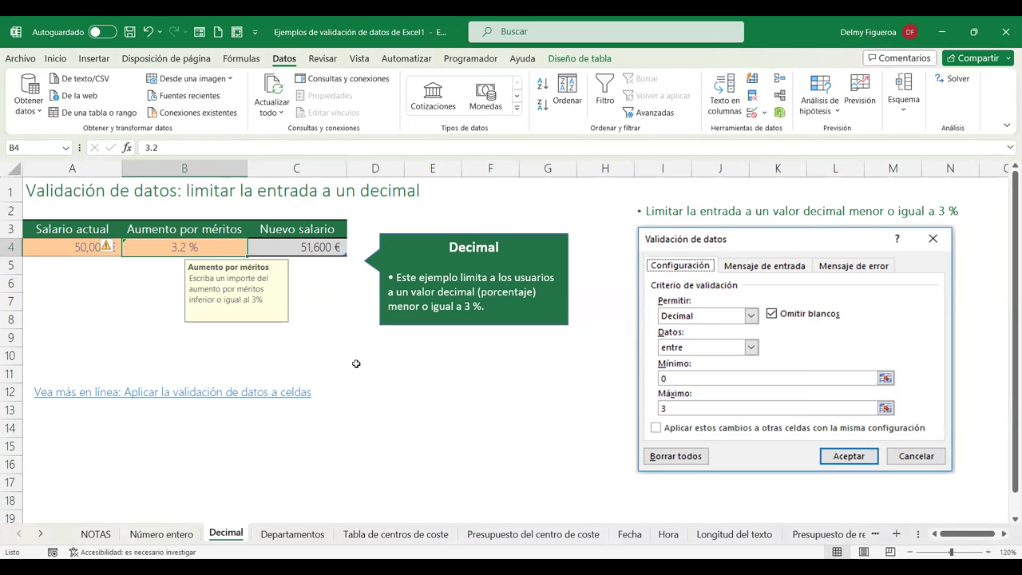
{"action": "scroll", "coordinate": [289, 328], "scroll_direction": "down", "scroll_amount": 1}
{"action": "scroll", "coordinate": [288, 328], "scroll_direction": "down", "scroll_amount": 3}
{"action": "scroll", "coordinate": [288, 328], "scroll_direction": "up", "scroll_amount": 4}
Switch to the Departamentos sheet at 120% and highlight the department names in A4:A10.
{"action": "left_click", "coordinate": [285, 541]}
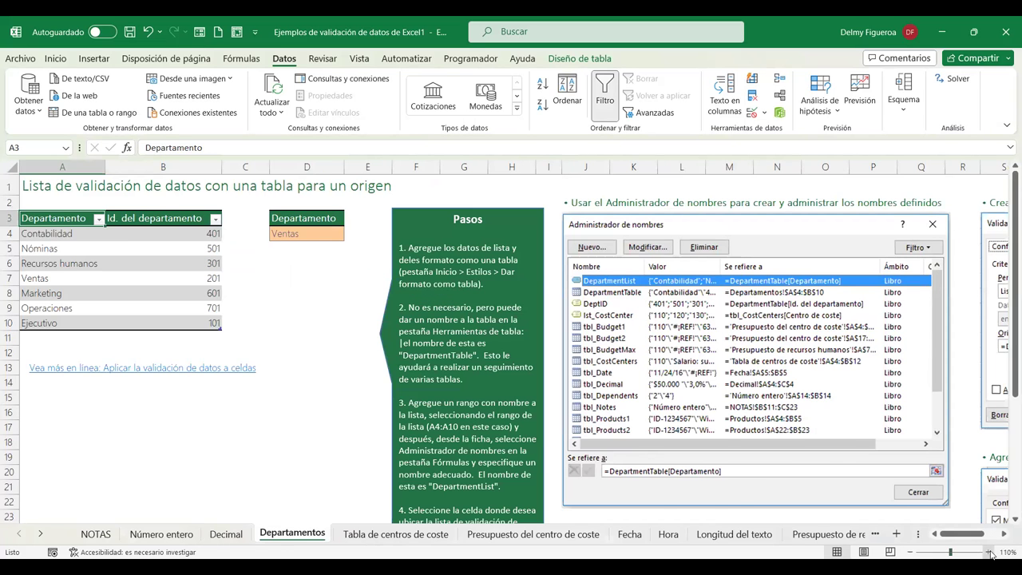
{"action": "left_click", "coordinate": [988, 551]}
{"action": "left_click", "coordinate": [988, 551]}
{"action": "scroll", "coordinate": [327, 316], "scroll_direction": "up", "scroll_amount": 1}
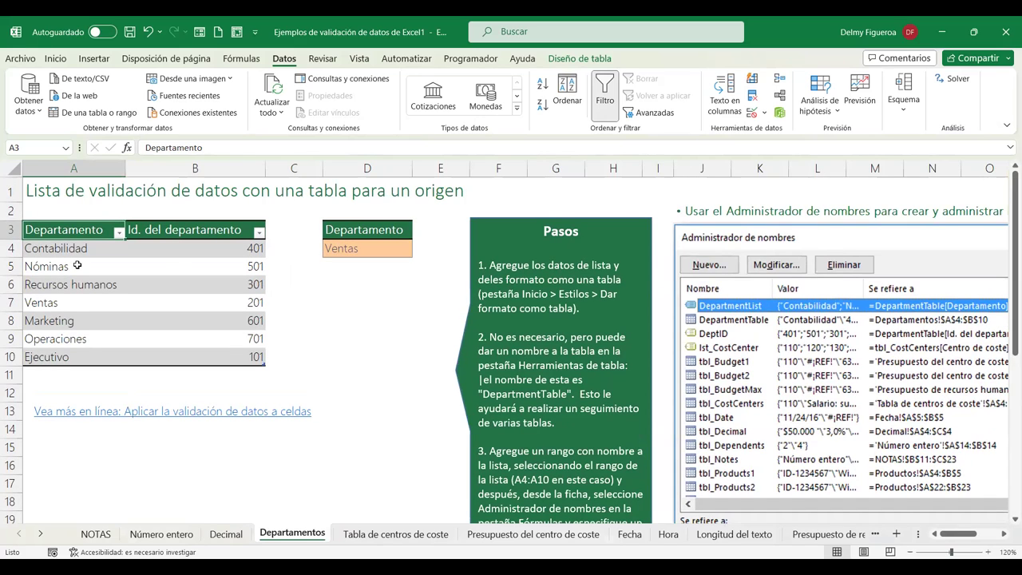
{"action": "left_click_drag", "start_coordinate": [50, 249], "coordinate": [56, 359]}
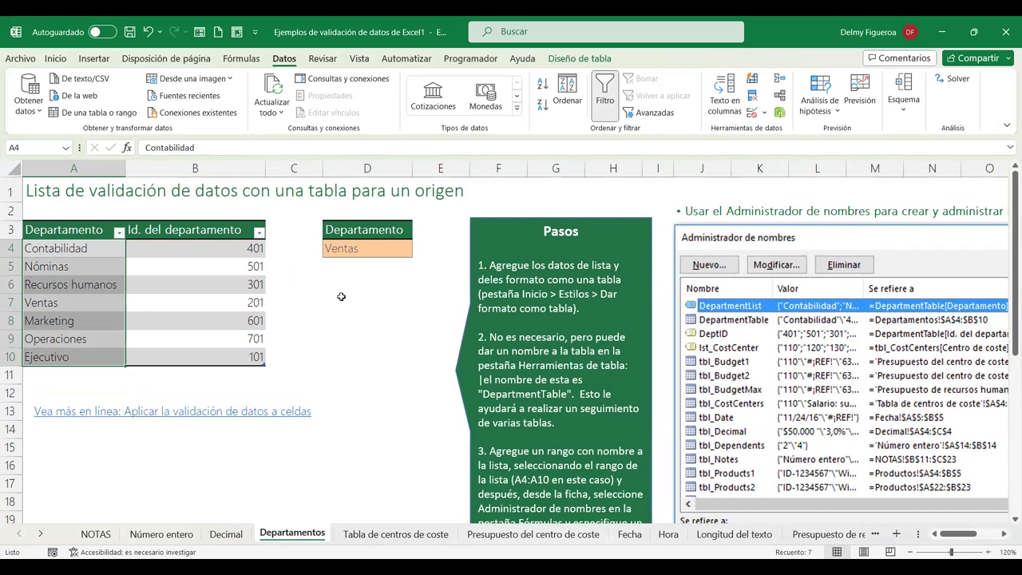
{"action": "left_click", "coordinate": [340, 305]}
Open D4's department dropdown without changing it, check D5 and D6, then reselect D4.
{"action": "left_click", "coordinate": [372, 247]}
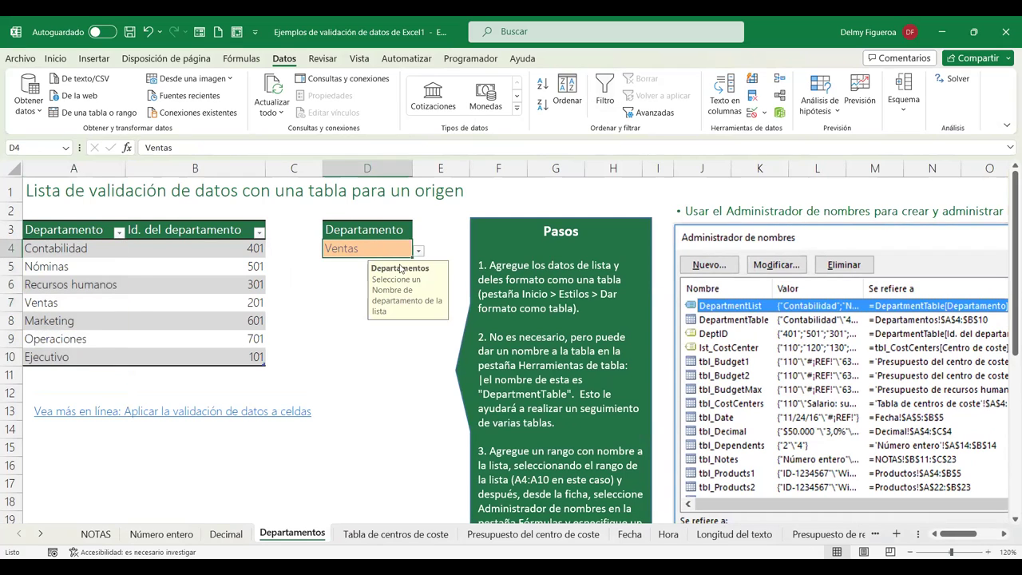
{"action": "left_click", "coordinate": [419, 252]}
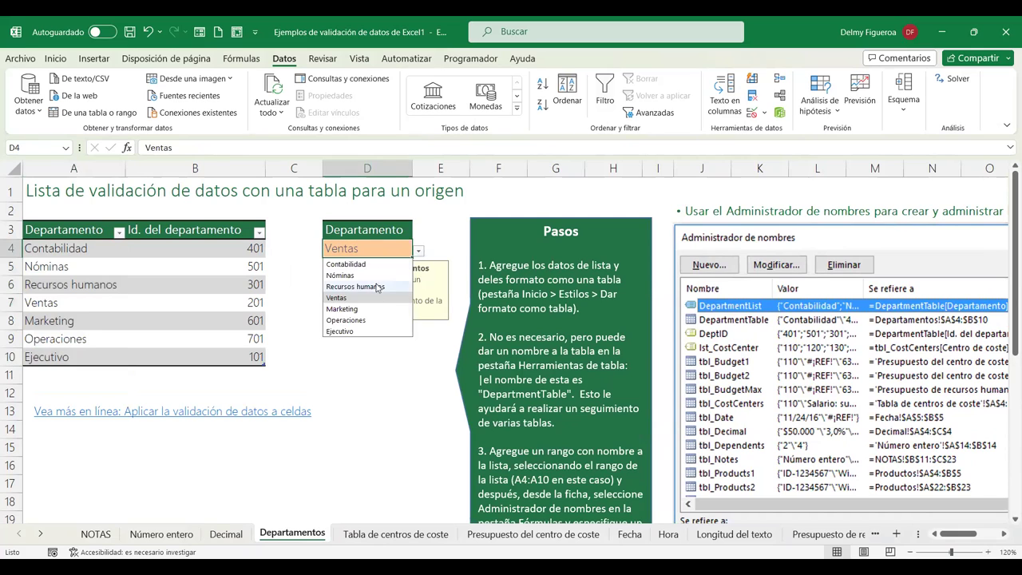
{"action": "left_click", "coordinate": [359, 372]}
{"action": "left_click", "coordinate": [363, 266]}
{"action": "left_click", "coordinate": [360, 287]}
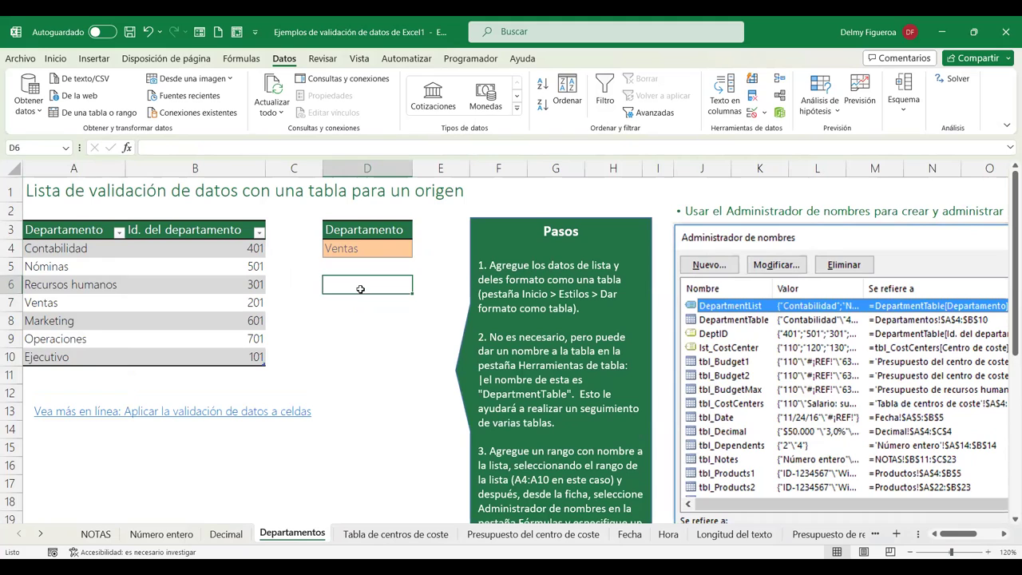
{"action": "left_click", "coordinate": [374, 248]}
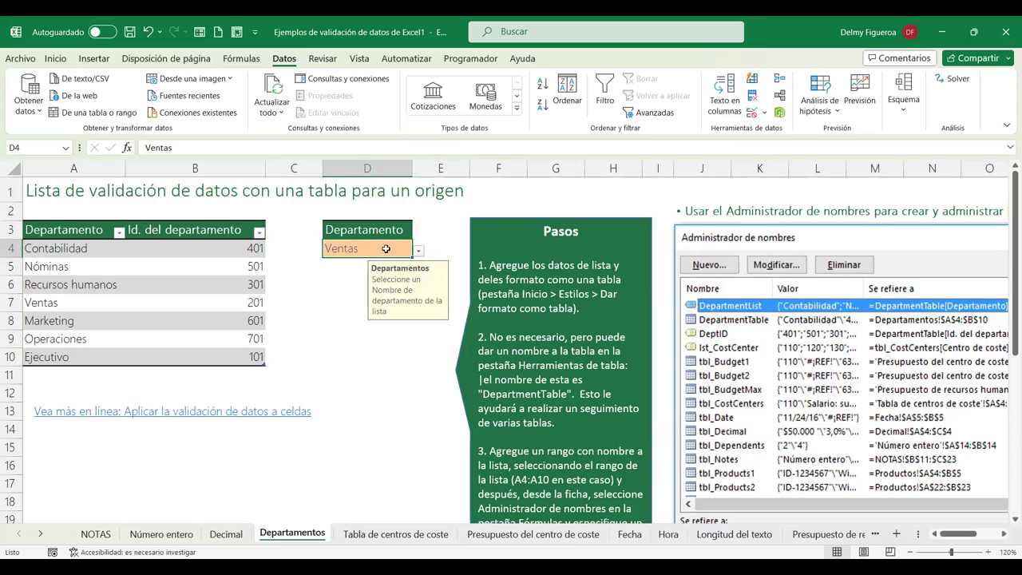
{"action": "left_click", "coordinate": [754, 117]}
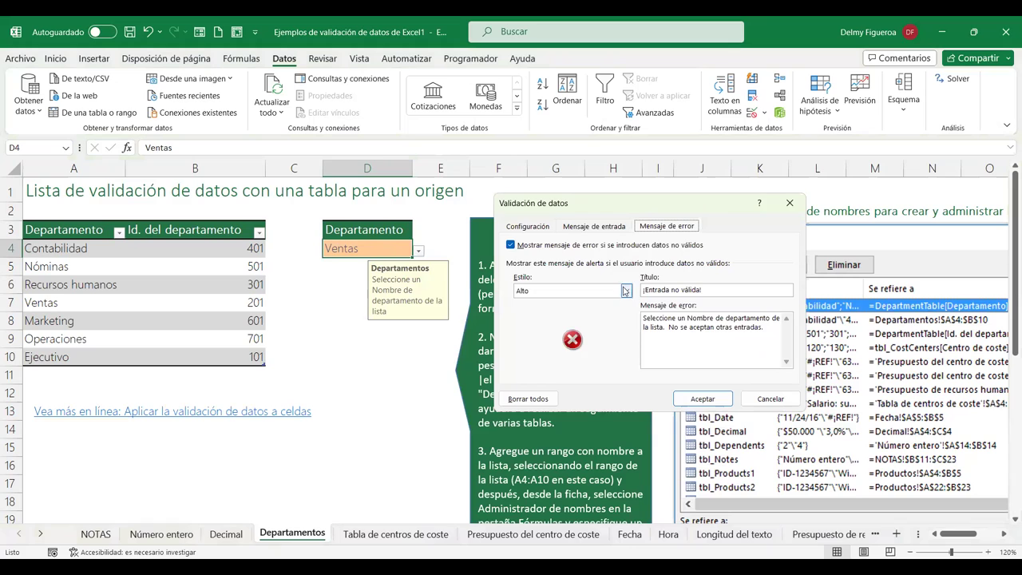
{"action": "left_click", "coordinate": [606, 228]}
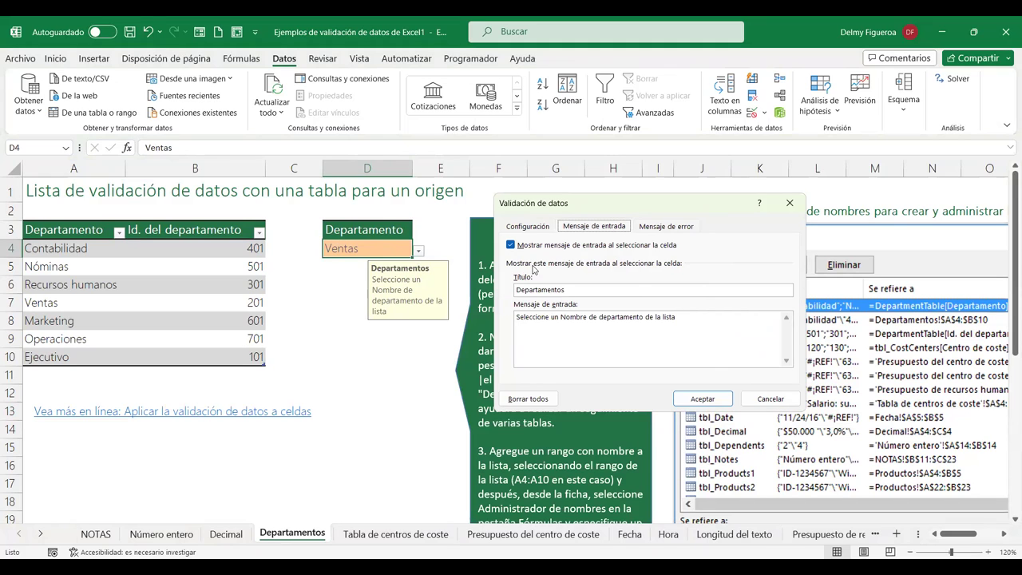
{"action": "left_click", "coordinate": [535, 228]}
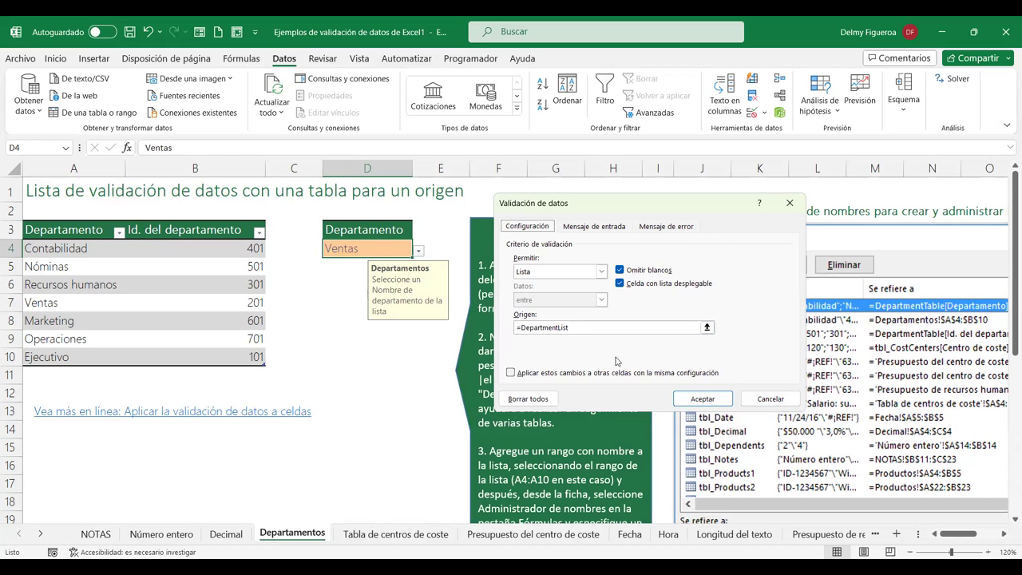
{"action": "left_click", "coordinate": [769, 398]}
{"action": "left_click", "coordinate": [341, 284]}
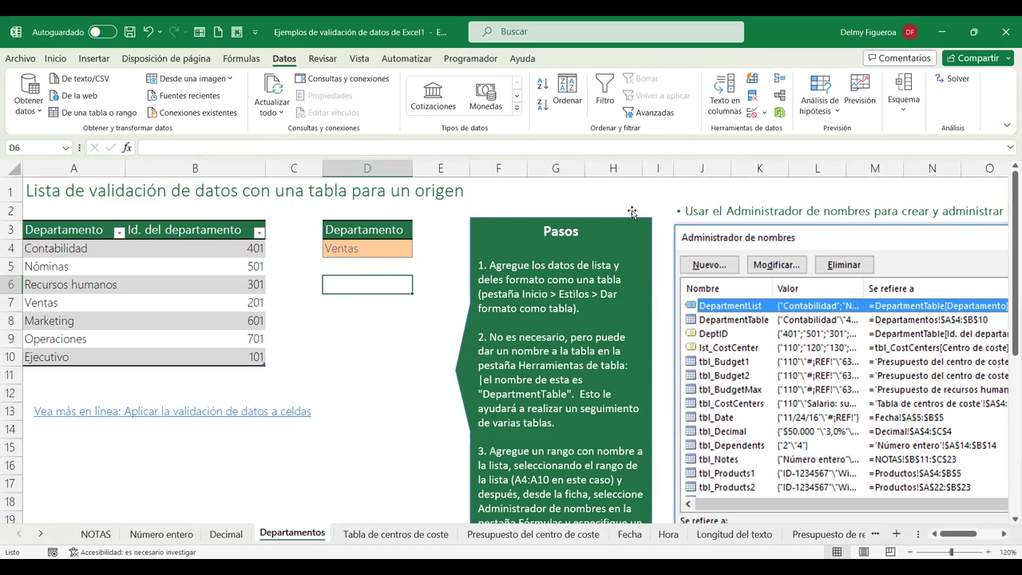
Give D6 a List validation rule sourced from =$A$4:$A$10.
{"action": "left_click", "coordinate": [753, 113]}
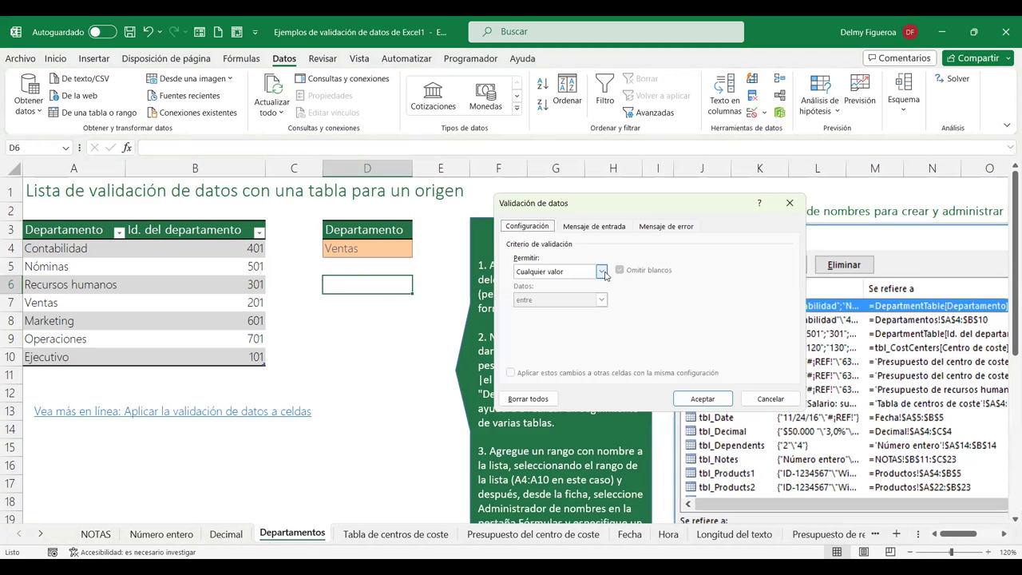
{"action": "left_click", "coordinate": [601, 271]}
{"action": "left_click", "coordinate": [539, 311]}
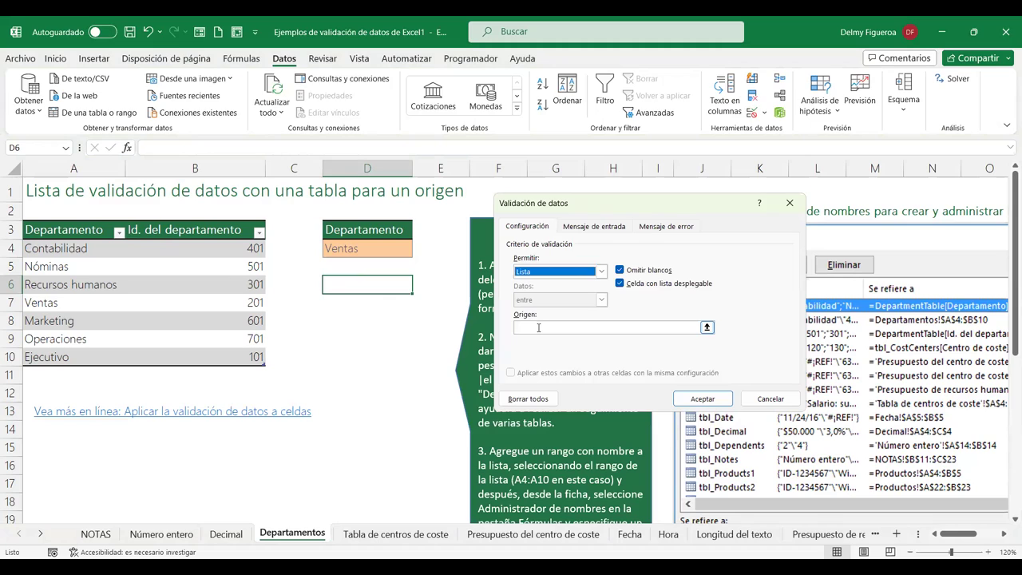
{"action": "left_click", "coordinate": [539, 327]}
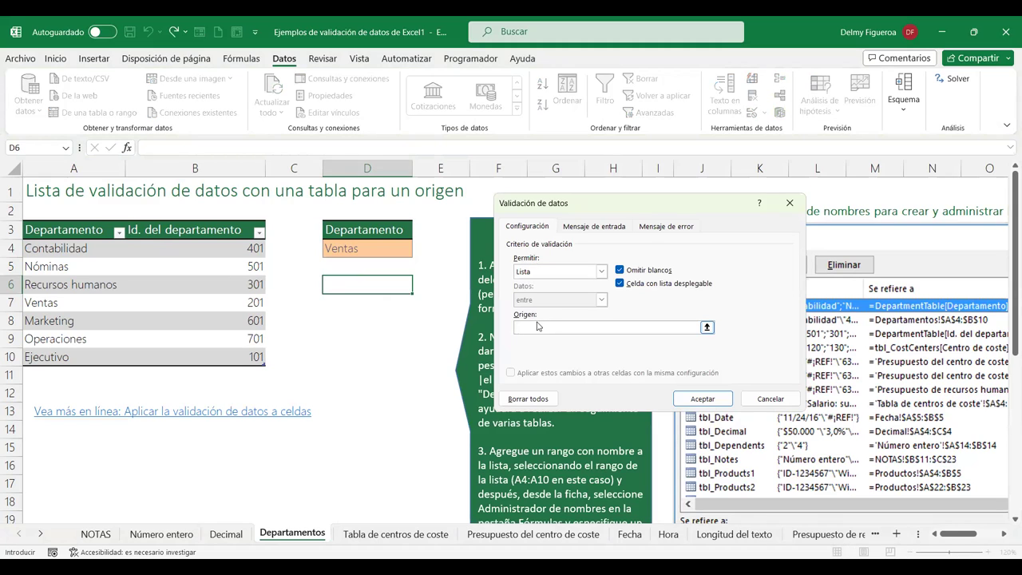
{"action": "left_click", "coordinate": [56, 244]}
{"action": "left_click_drag", "start_coordinate": [55, 352], "coordinate": [57, 361]}
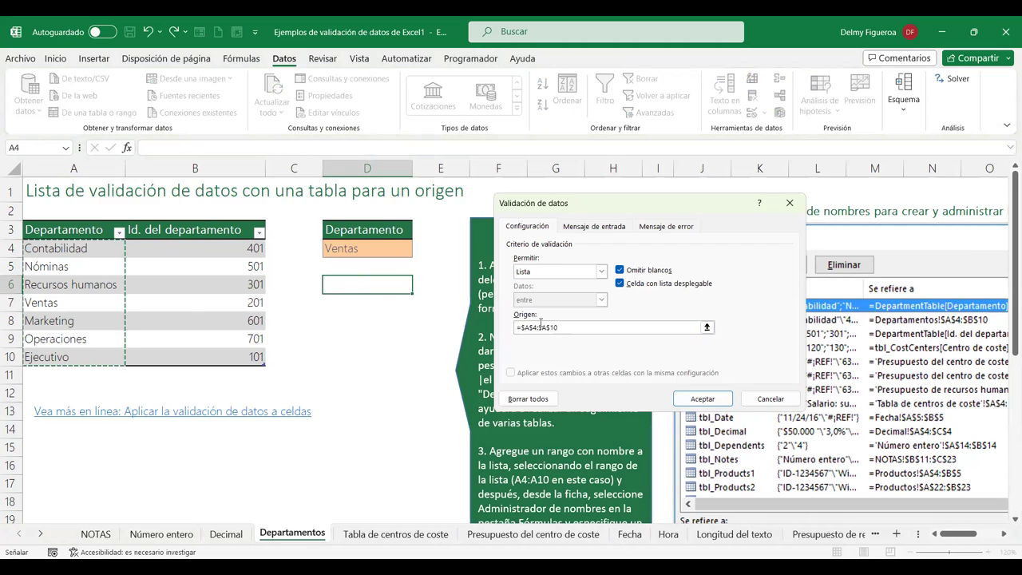
{"action": "left_click", "coordinate": [717, 403]}
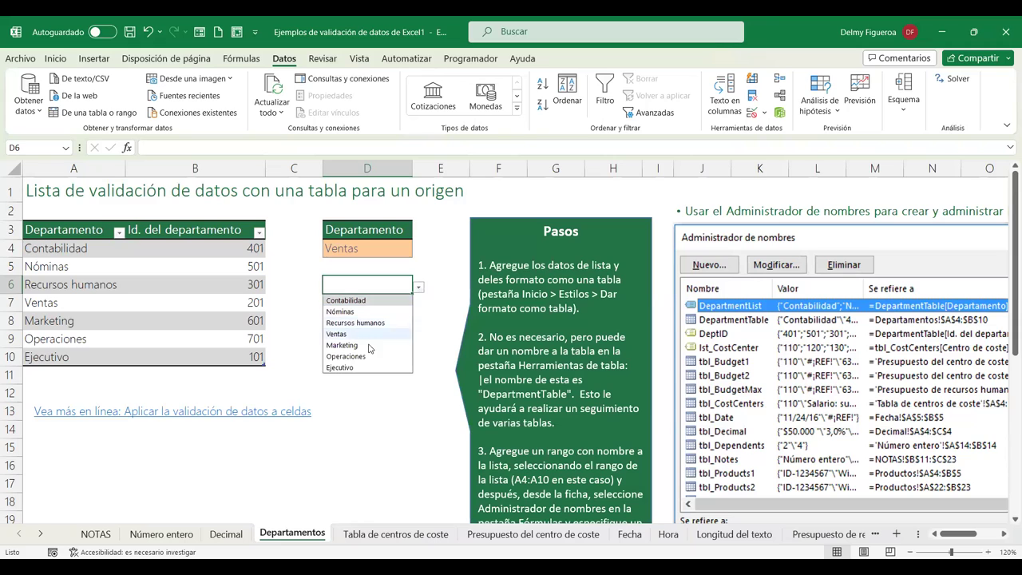
Choose Operaciones from D6's new dropdown and highlight the department names in A4:A10.
{"action": "left_click", "coordinate": [365, 357]}
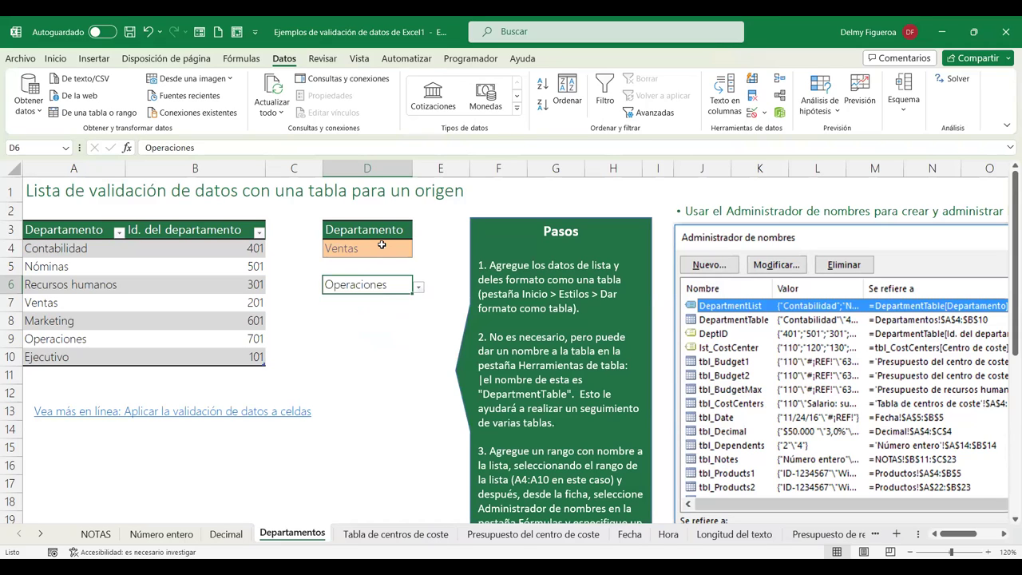
{"action": "left_click", "coordinate": [381, 247]}
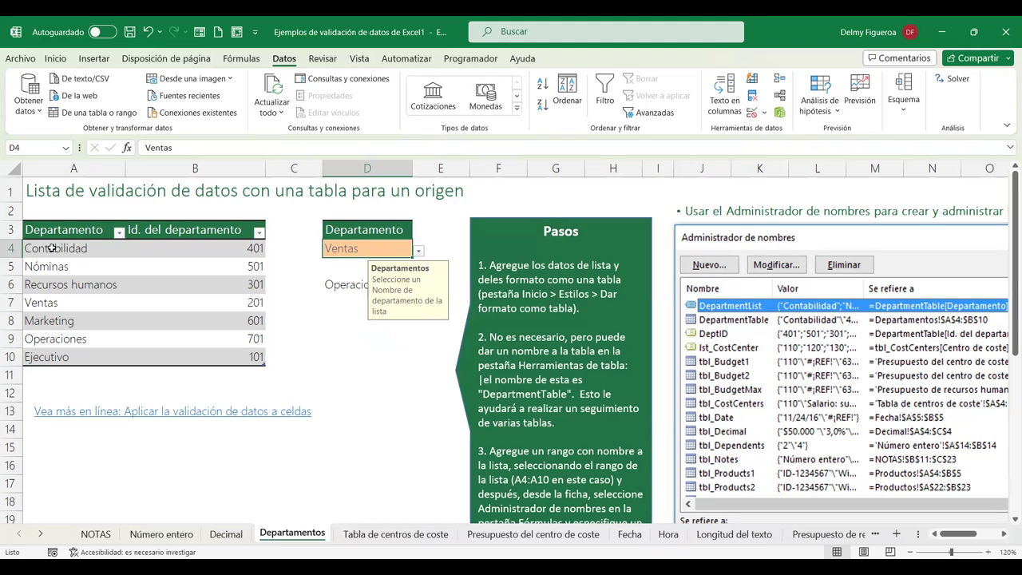
{"action": "left_click_drag", "start_coordinate": [52, 249], "coordinate": [54, 360]}
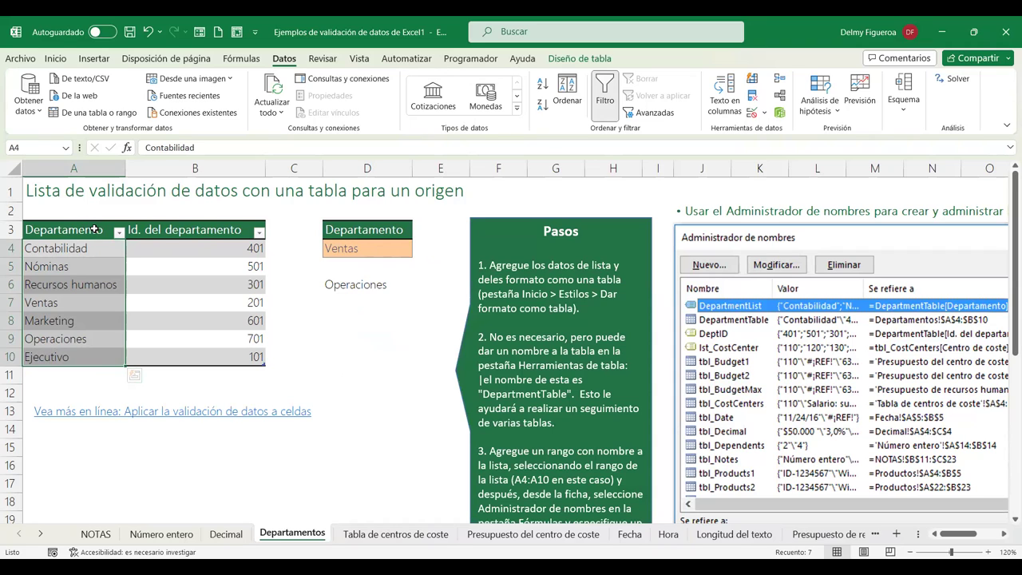
{"action": "left_click", "coordinate": [343, 320]}
{"action": "left_click_drag", "start_coordinate": [47, 248], "coordinate": [45, 359]}
{"action": "left_click", "coordinate": [408, 302]}
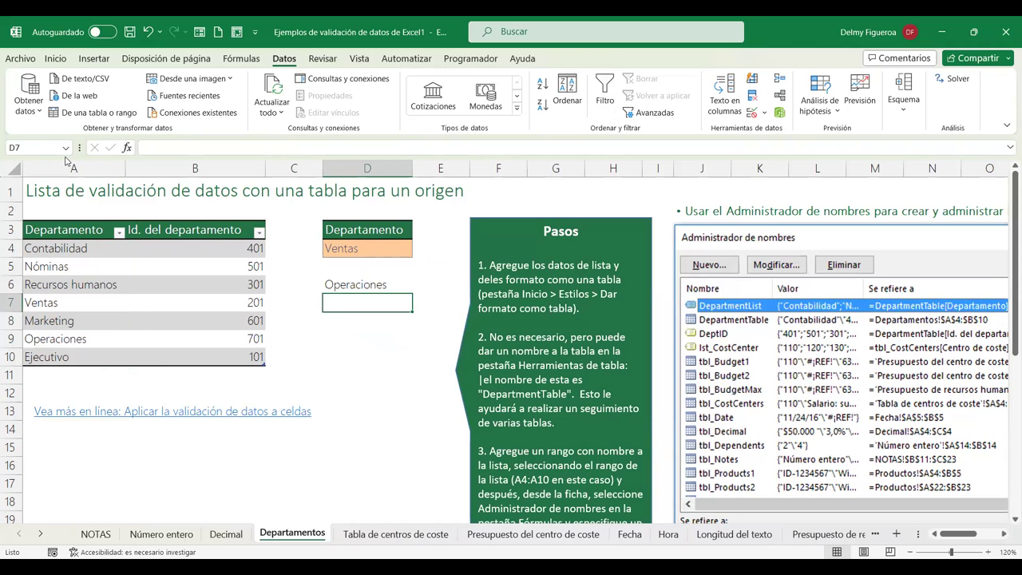
Pick DepartmentList from the Name Box to confirm it covers A4:A10, then reselect D4.
{"action": "left_click", "coordinate": [67, 149]}
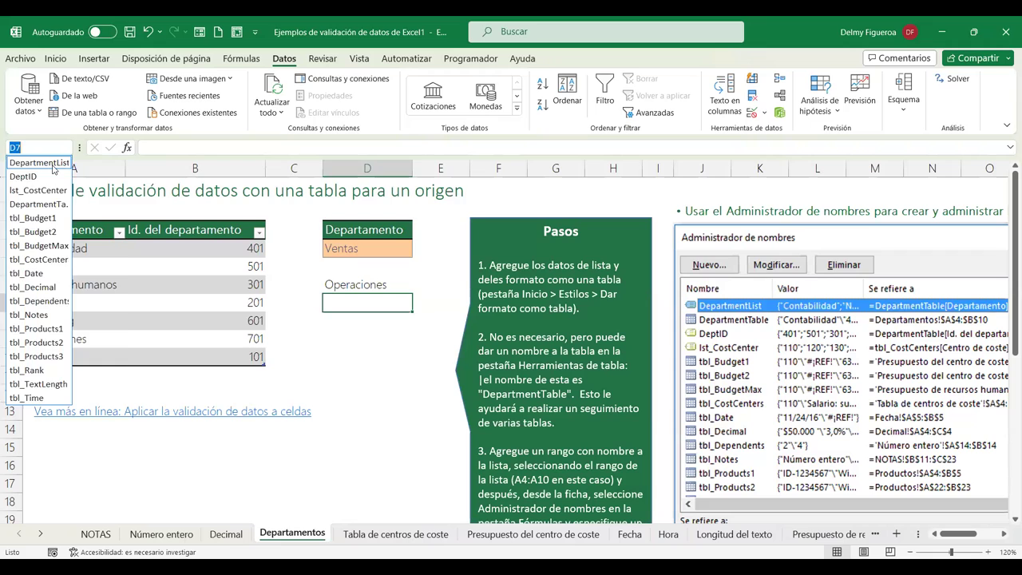
{"action": "left_click", "coordinate": [53, 168]}
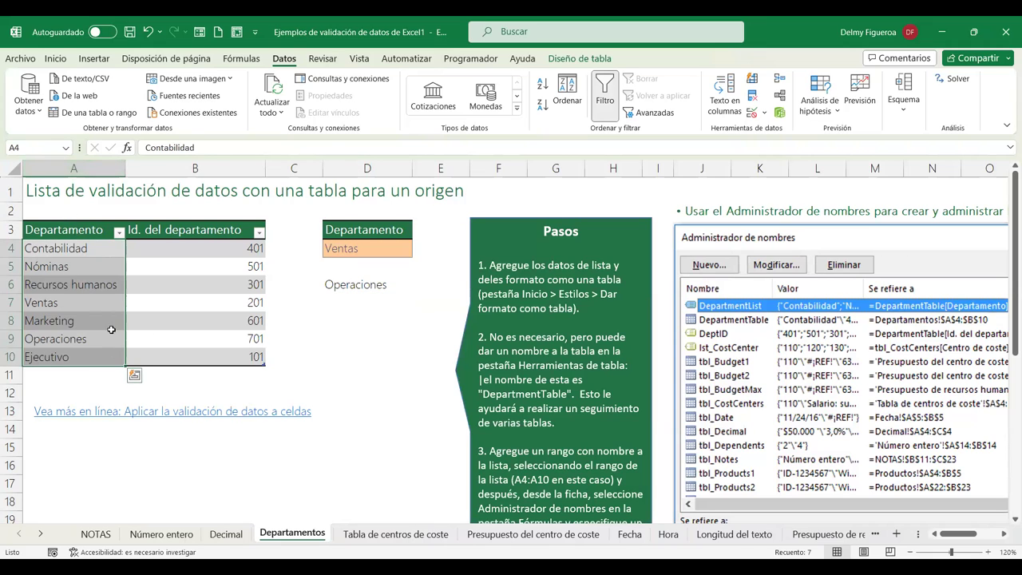
{"action": "left_click", "coordinate": [407, 325]}
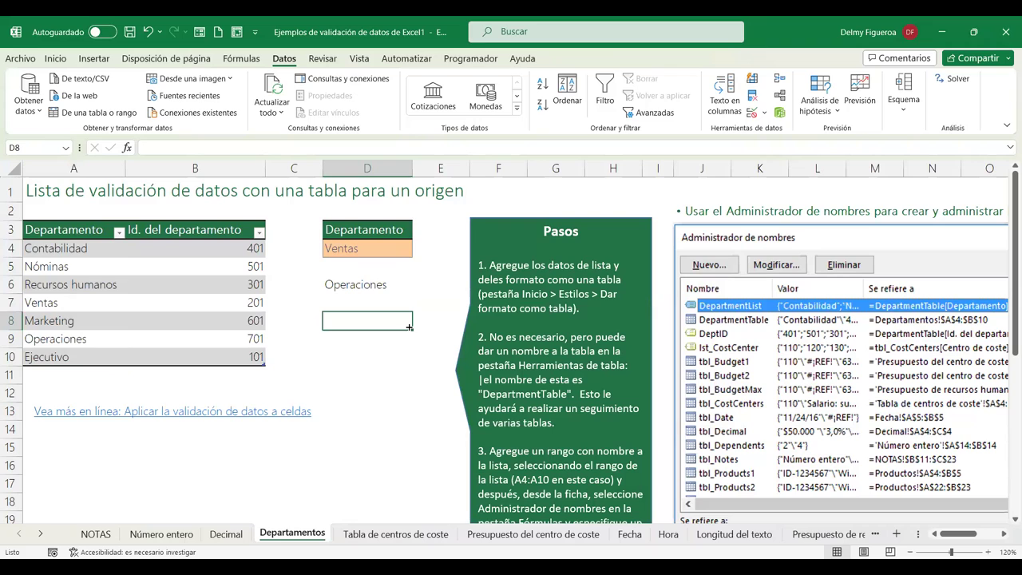
{"action": "left_click", "coordinate": [391, 247]}
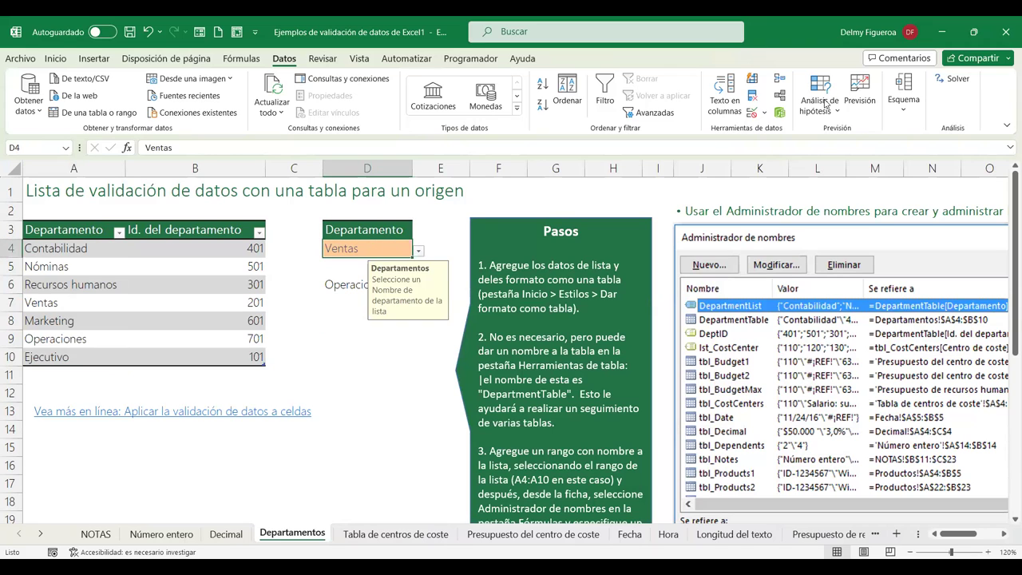
{"action": "left_click", "coordinate": [754, 115]}
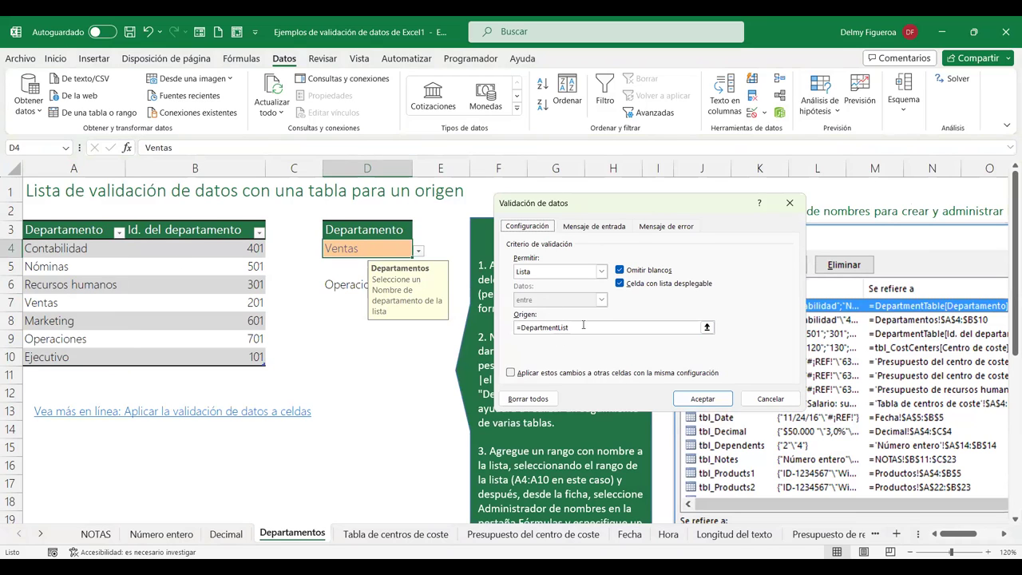
{"action": "left_click", "coordinate": [771, 401]}
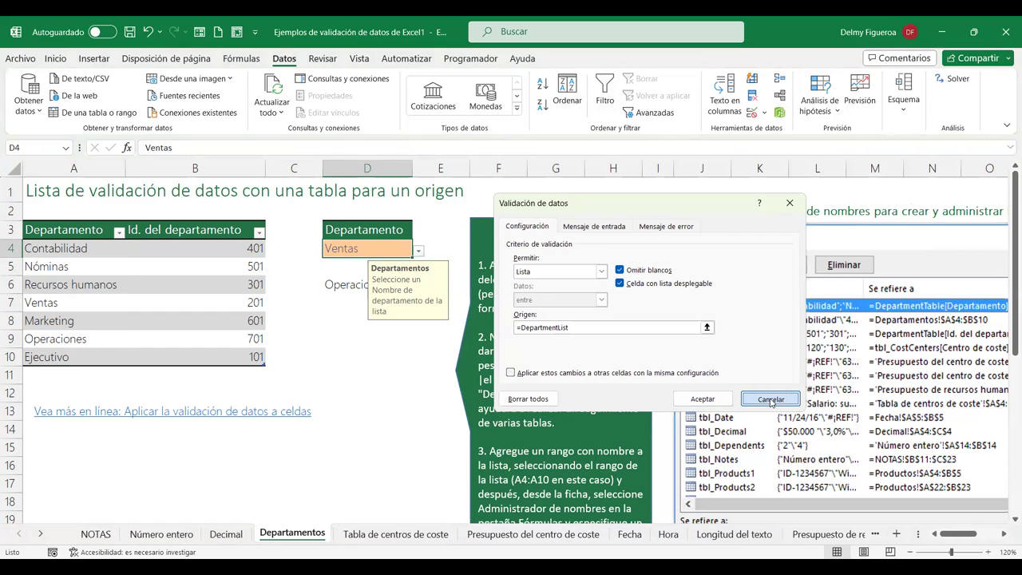
{"action": "scroll", "coordinate": [255, 343], "scroll_direction": "down", "scroll_amount": 3}
{"action": "scroll", "coordinate": [255, 343], "scroll_direction": "down", "scroll_amount": 5}
{"action": "scroll", "coordinate": [255, 344], "scroll_direction": "up", "scroll_amount": 8}
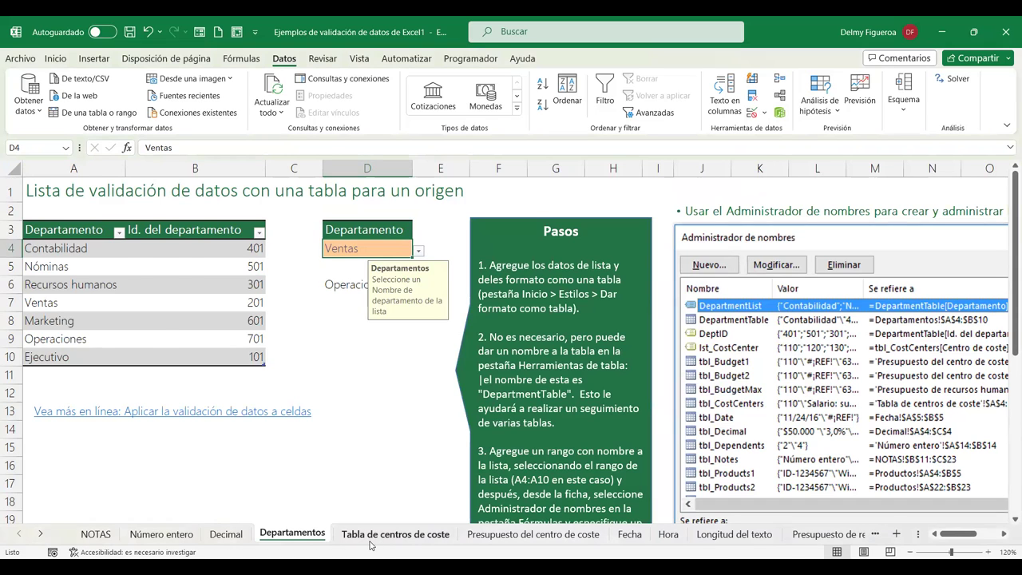
Switch to the Tabla de centros de coste sheet, zoom in, and clear the column selection.
{"action": "left_click", "coordinate": [386, 534]}
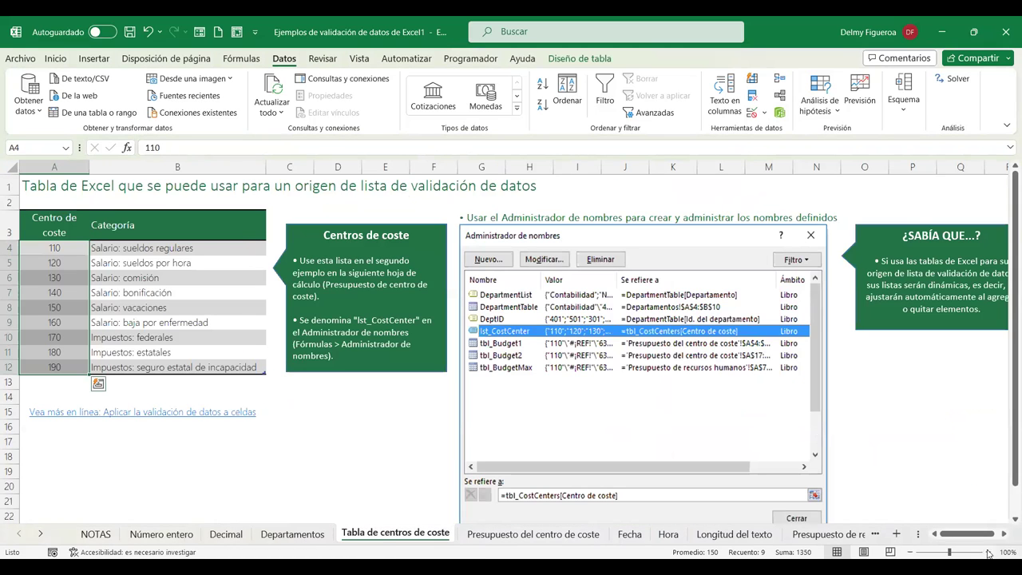
{"action": "left_click", "coordinate": [987, 551]}
{"action": "left_click", "coordinate": [987, 552]}
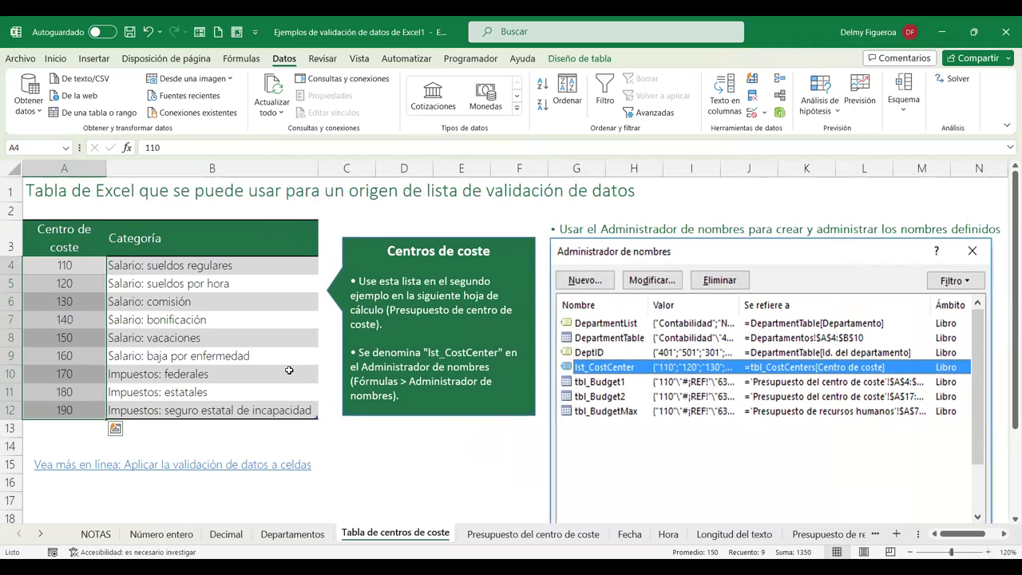
{"action": "left_click", "coordinate": [738, 198]}
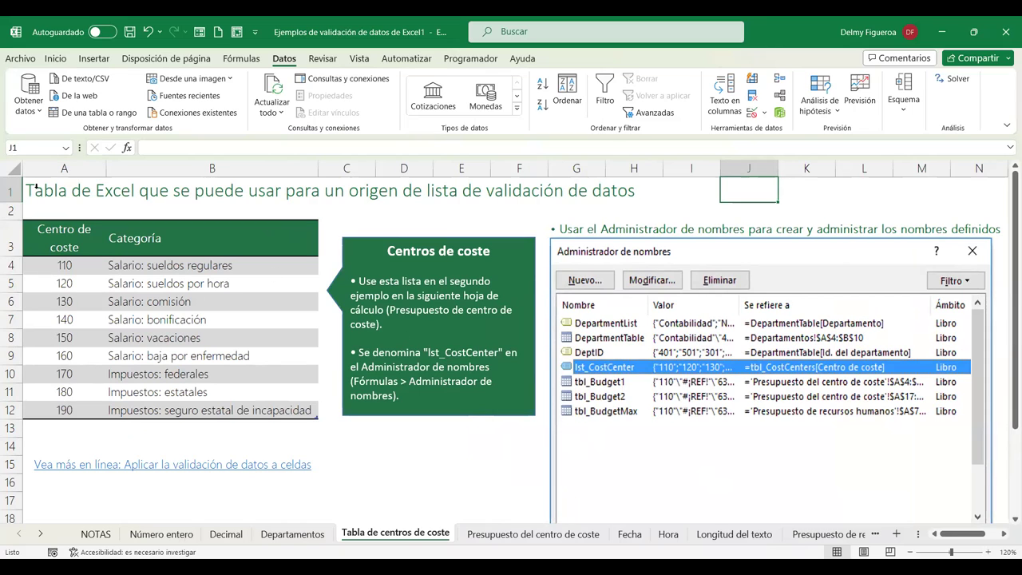
Select the lst_CostCenter named range and check the categories for codes 110, 120, 130 and 140.
{"action": "left_click", "coordinate": [67, 150]}
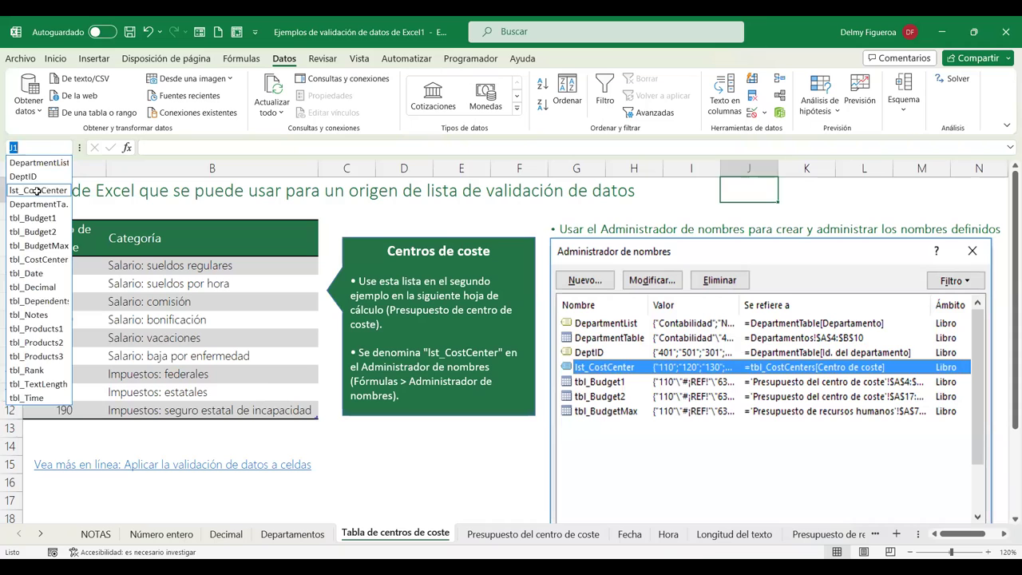
{"action": "left_click", "coordinate": [36, 193]}
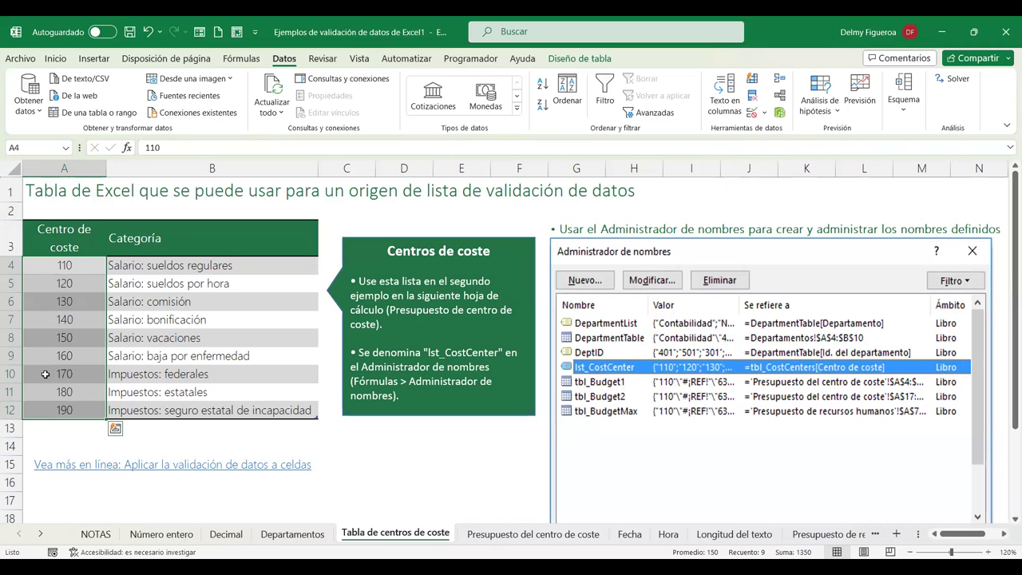
{"action": "left_click", "coordinate": [70, 265]}
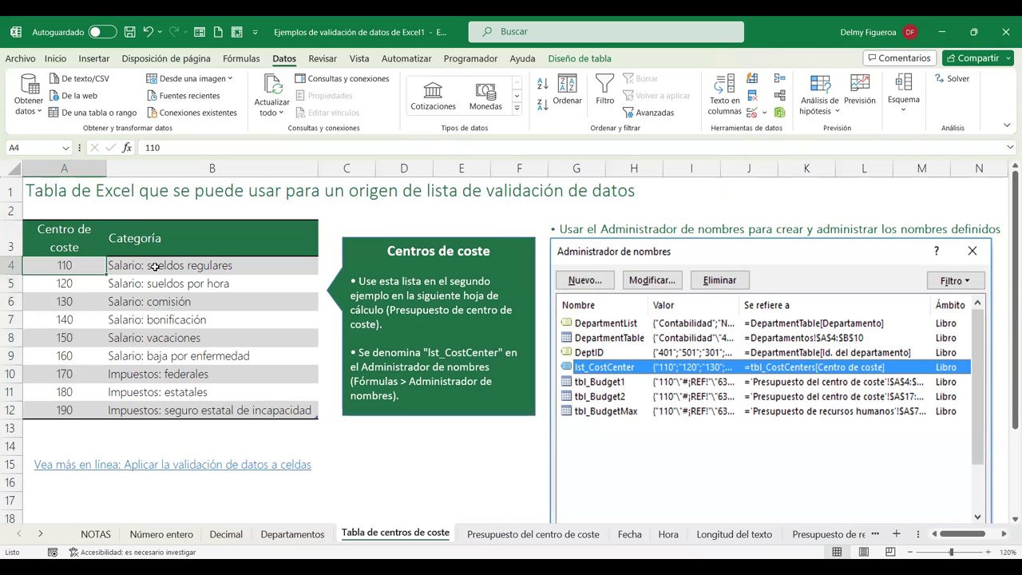
{"action": "left_click", "coordinate": [186, 266]}
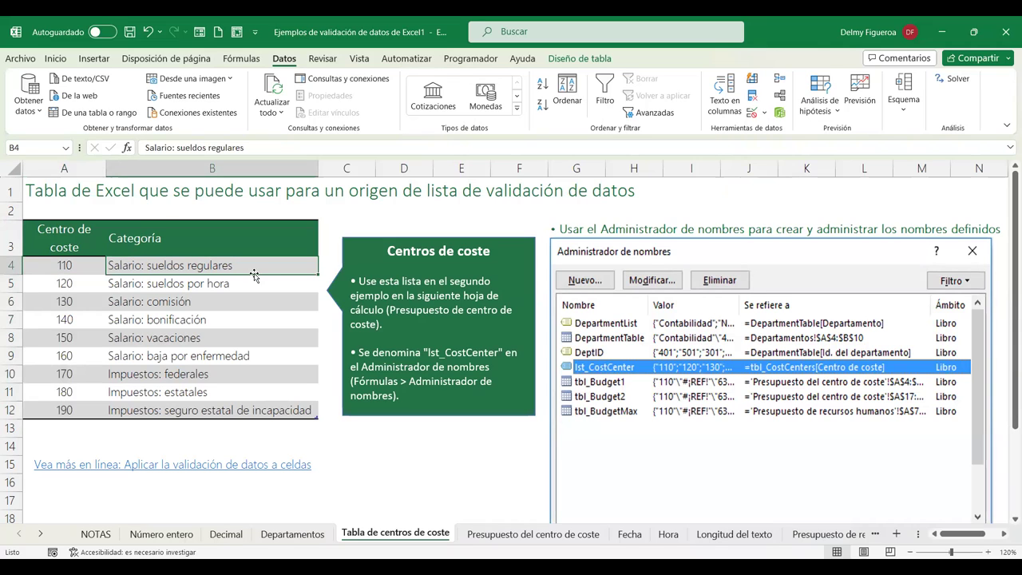
{"action": "left_click", "coordinate": [71, 283]}
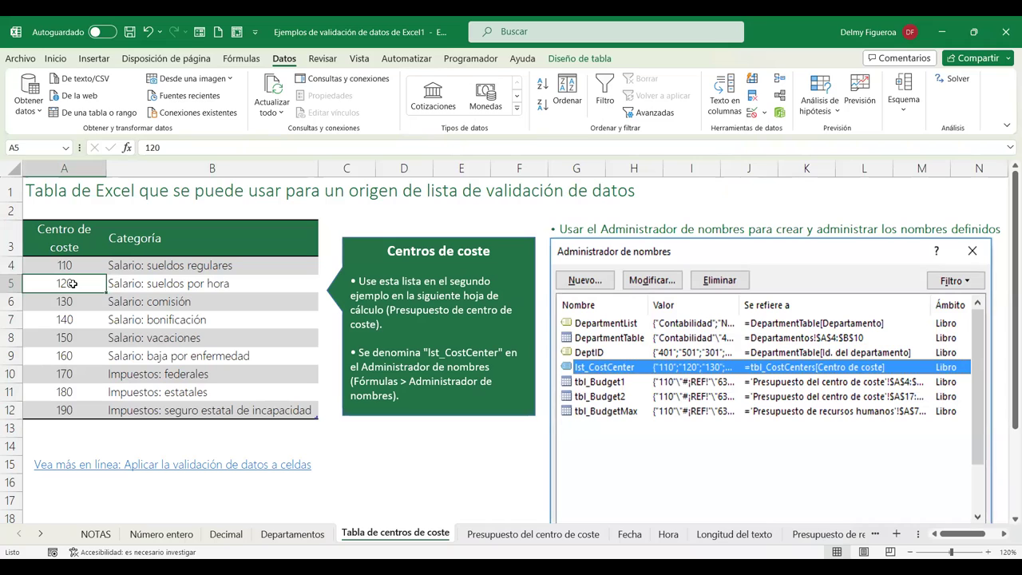
{"action": "left_click", "coordinate": [221, 284]}
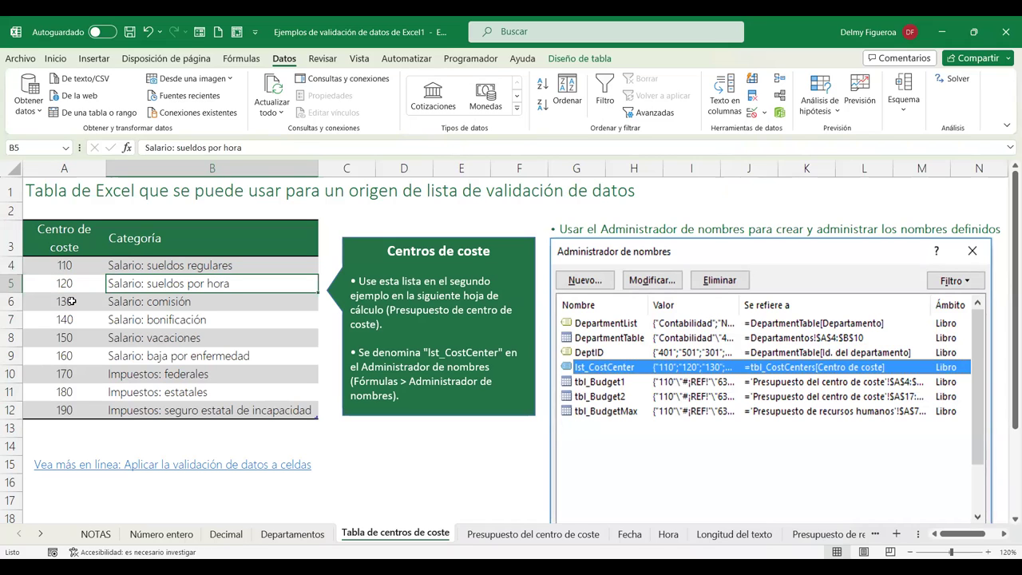
{"action": "left_click", "coordinate": [72, 301]}
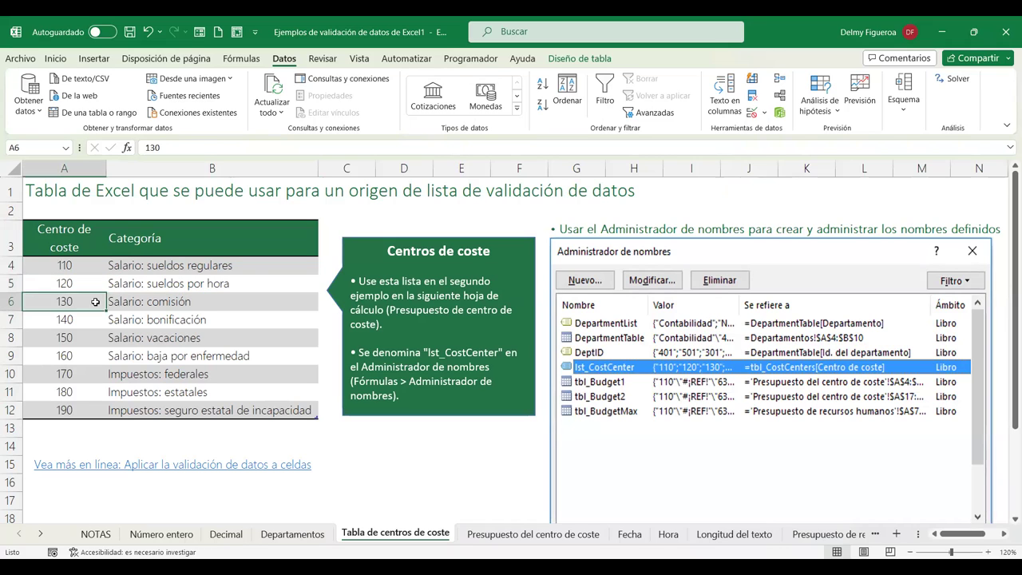
{"action": "left_click", "coordinate": [196, 301]}
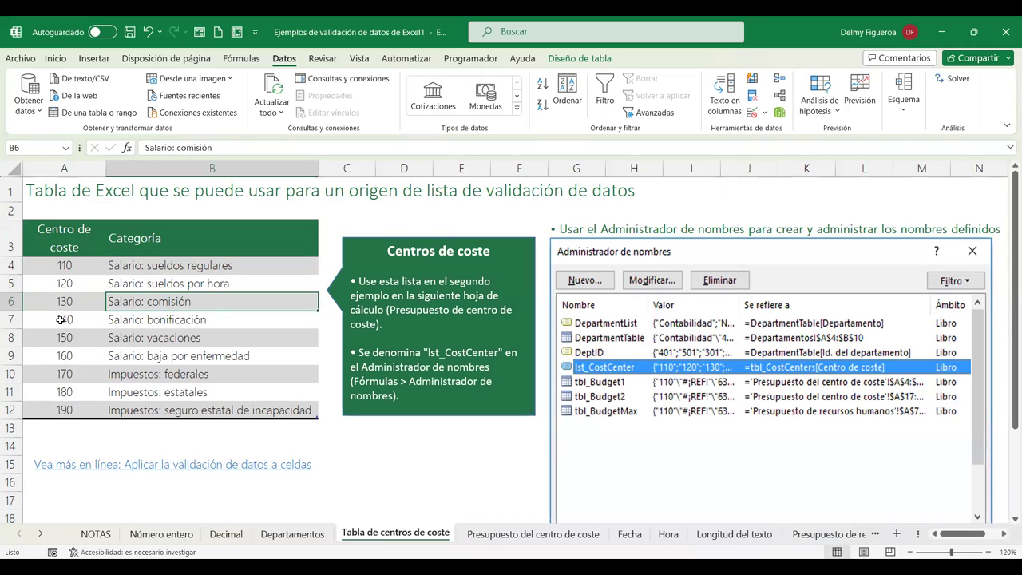
{"action": "left_click", "coordinate": [189, 320]}
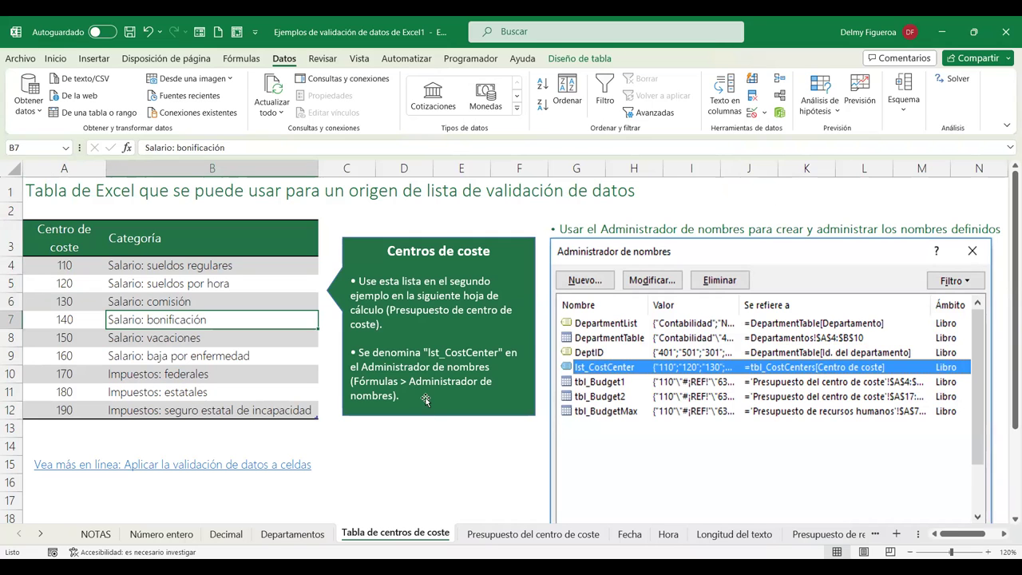
{"action": "scroll", "coordinate": [625, 356], "scroll_direction": "down", "scroll_amount": 5}
{"action": "scroll", "coordinate": [625, 357], "scroll_direction": "up", "scroll_amount": 5}
Show the Presupuesto del centro de coste sheet at 110% and select codes A4:A12 to see their input message.
{"action": "left_click", "coordinate": [494, 534]}
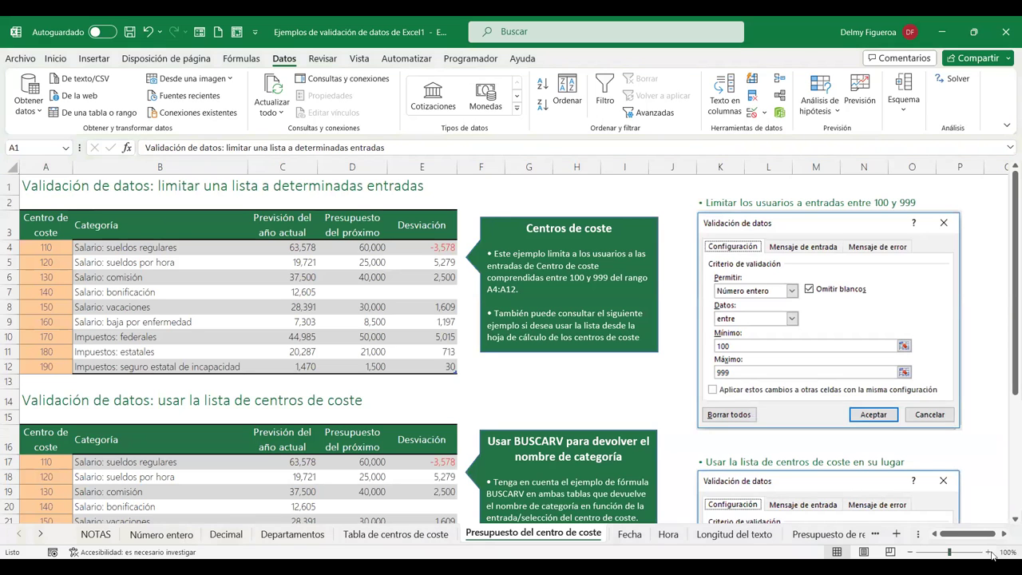
{"action": "left_click", "coordinate": [989, 551]}
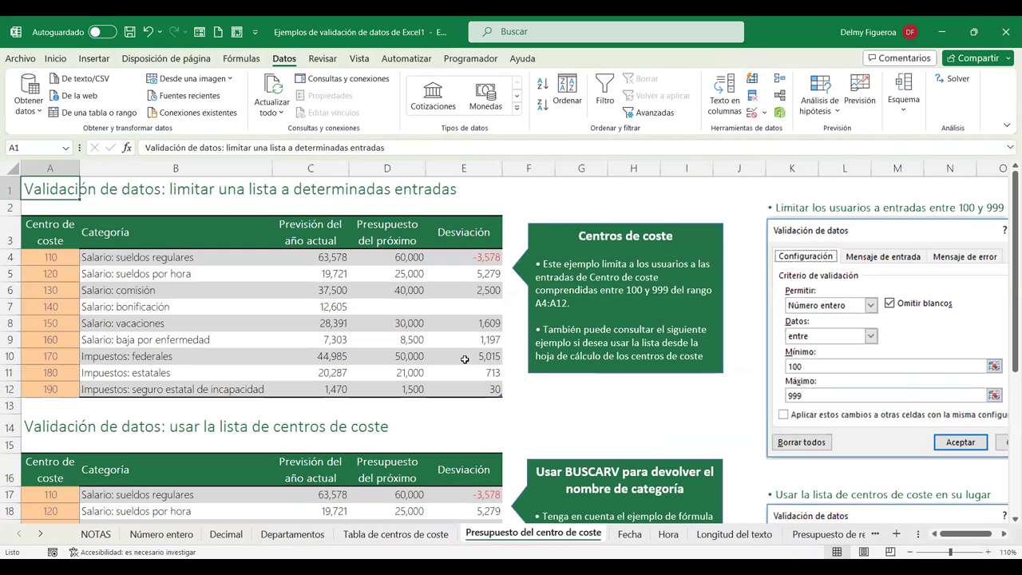
{"action": "left_click", "coordinate": [609, 404]}
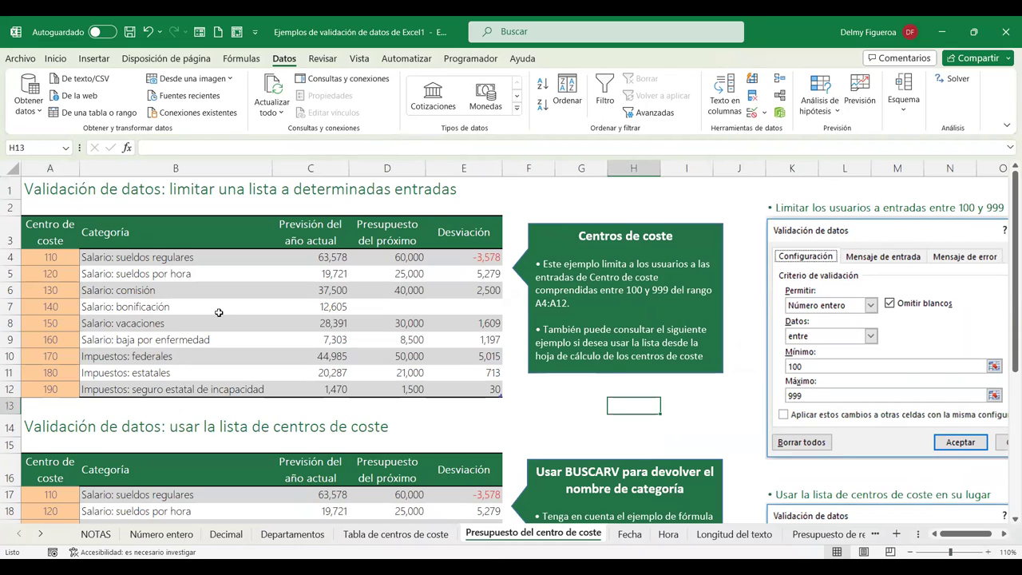
{"action": "left_click", "coordinate": [47, 251]}
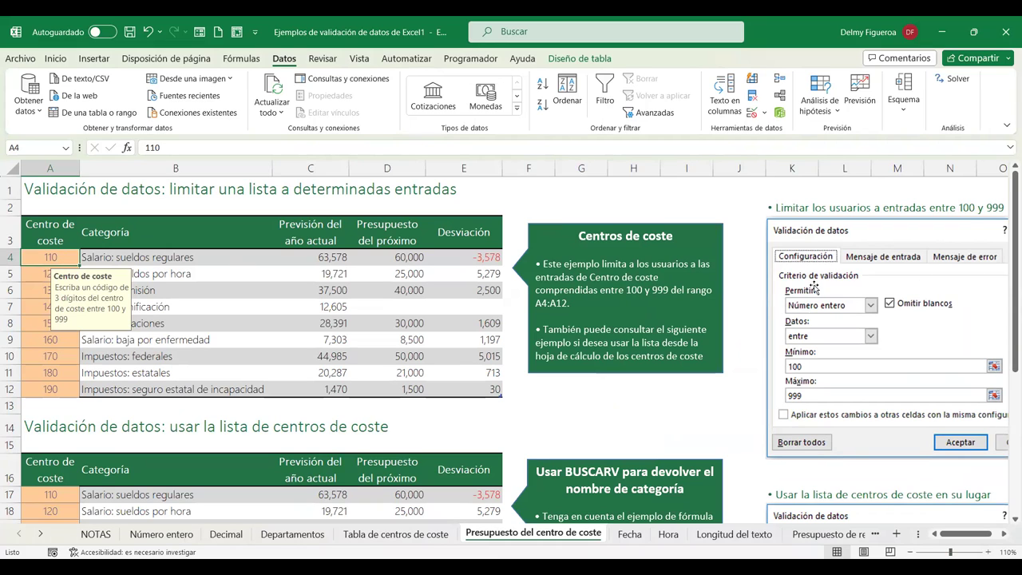
{"action": "left_click_drag", "start_coordinate": [42, 258], "coordinate": [46, 392]}
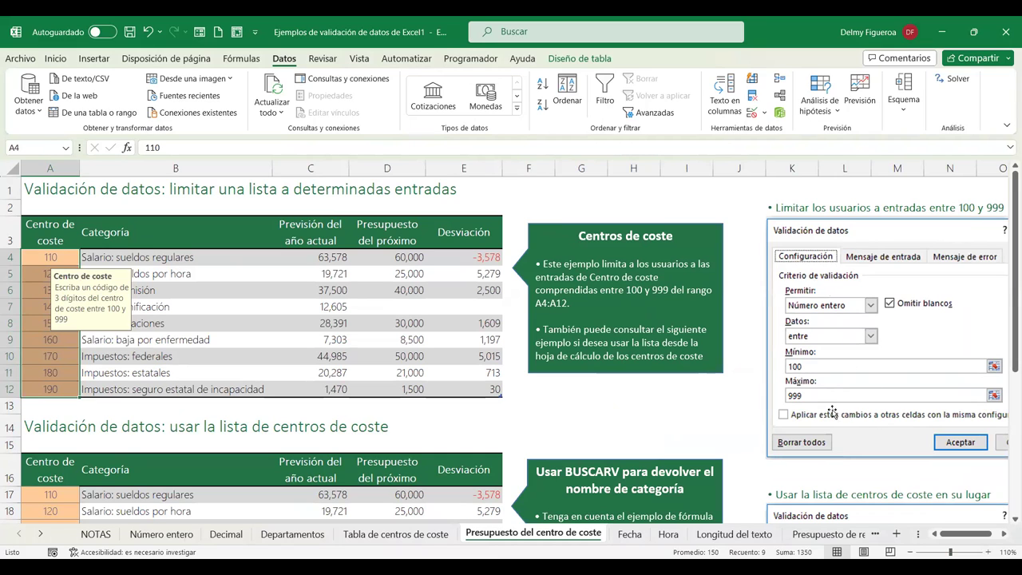
Try 90 in A4, cancel the rejection, enter 101 instead, then view the Tabla de centros de coste sheet.
{"action": "left_click", "coordinate": [50, 255]}
{"action": "type", "text": "90"}
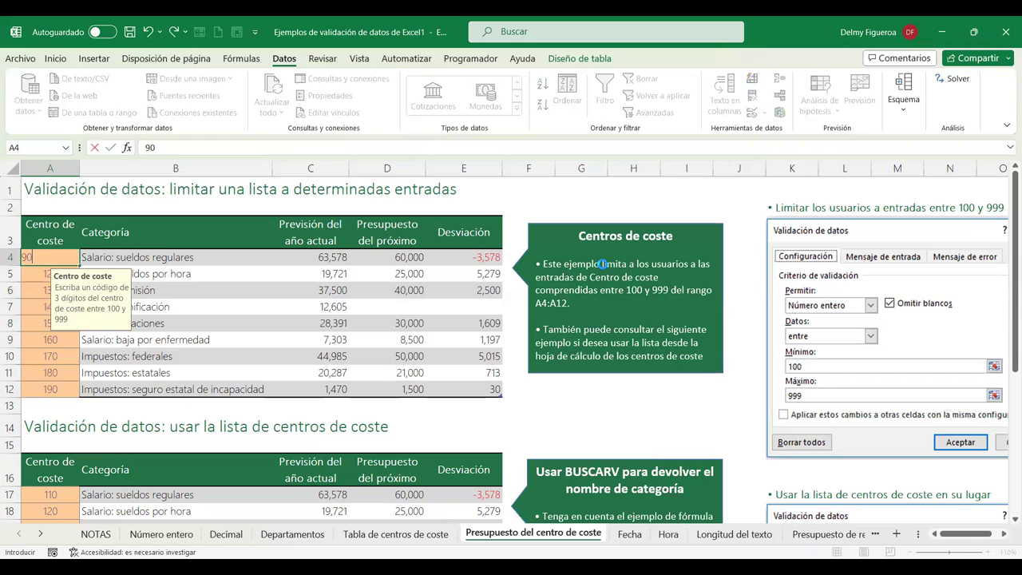
{"action": "key", "text": "Return"}
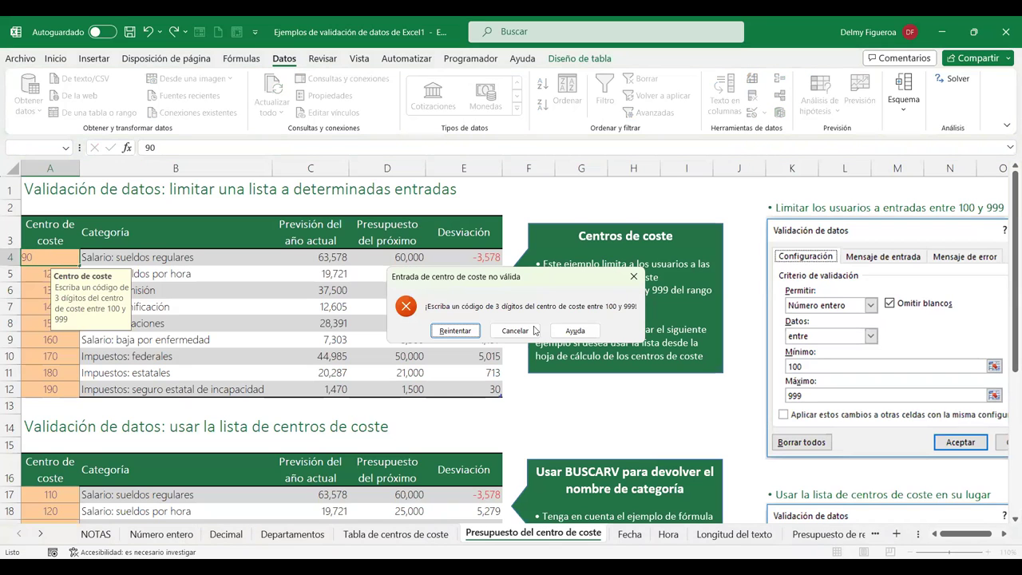
{"action": "left_click", "coordinate": [521, 335]}
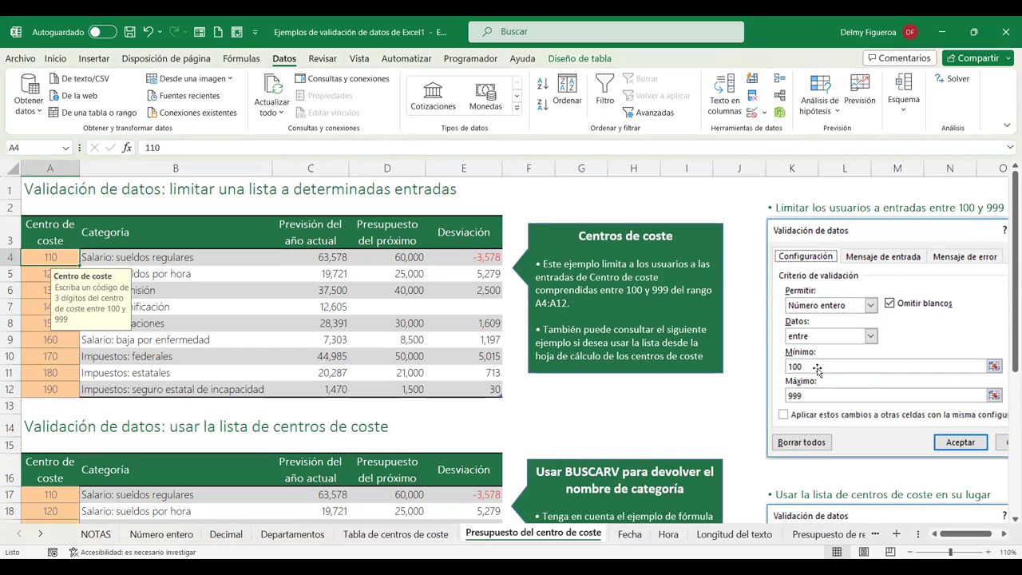
{"action": "type", "text": "101"}
{"action": "key", "text": "Tab"}
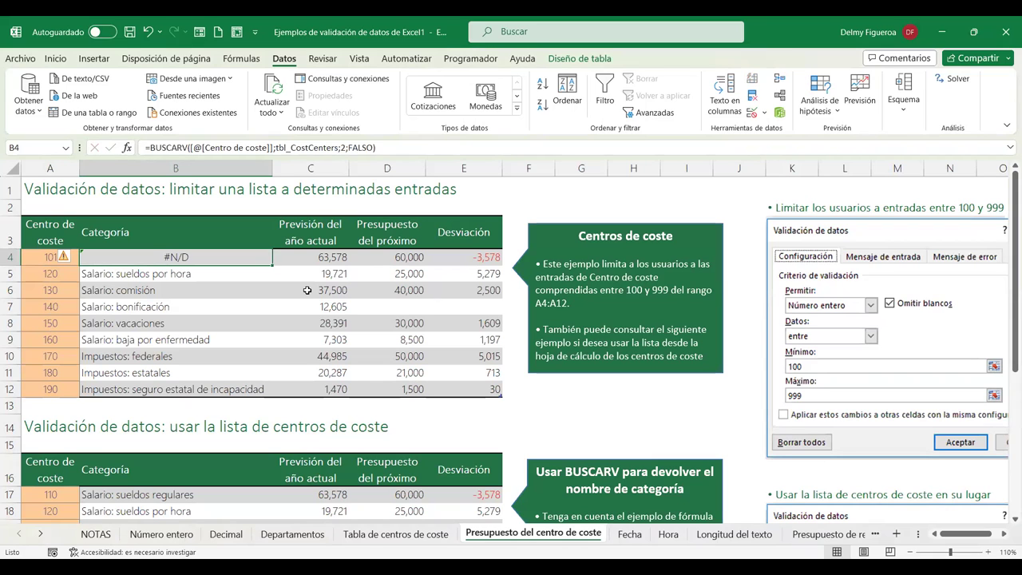
{"action": "left_click", "coordinate": [395, 533]}
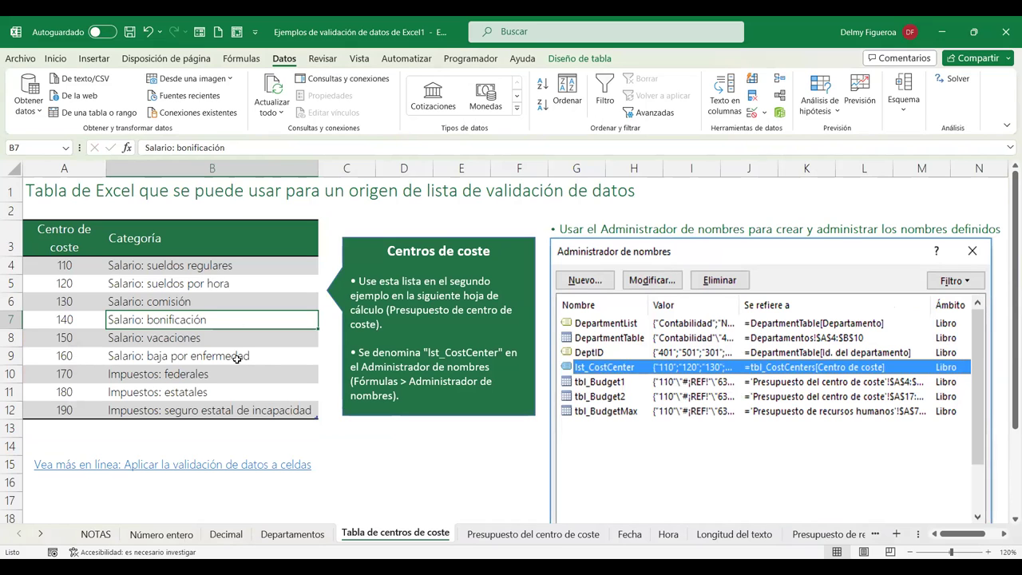
Compare code 101 in A4 against the Tabla de centros de coste list, which has no 101.
{"action": "left_click", "coordinate": [494, 538]}
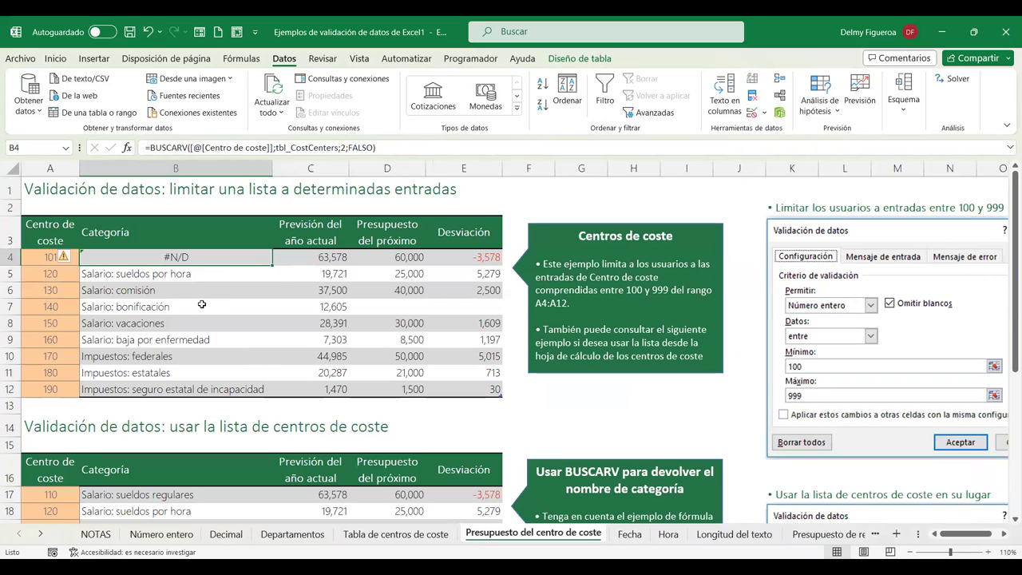
{"action": "left_click", "coordinate": [40, 254]}
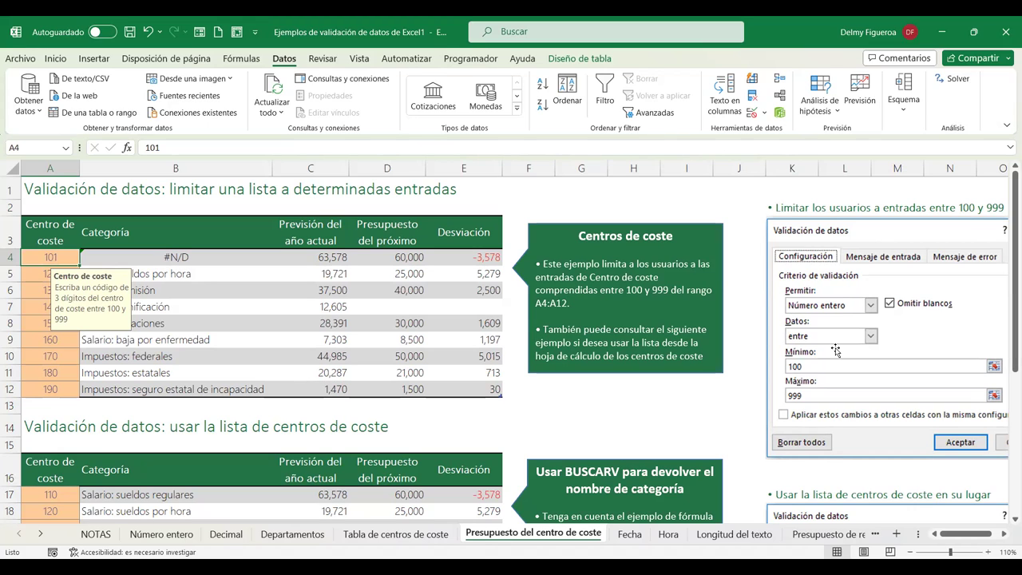
{"action": "left_click", "coordinate": [396, 534]}
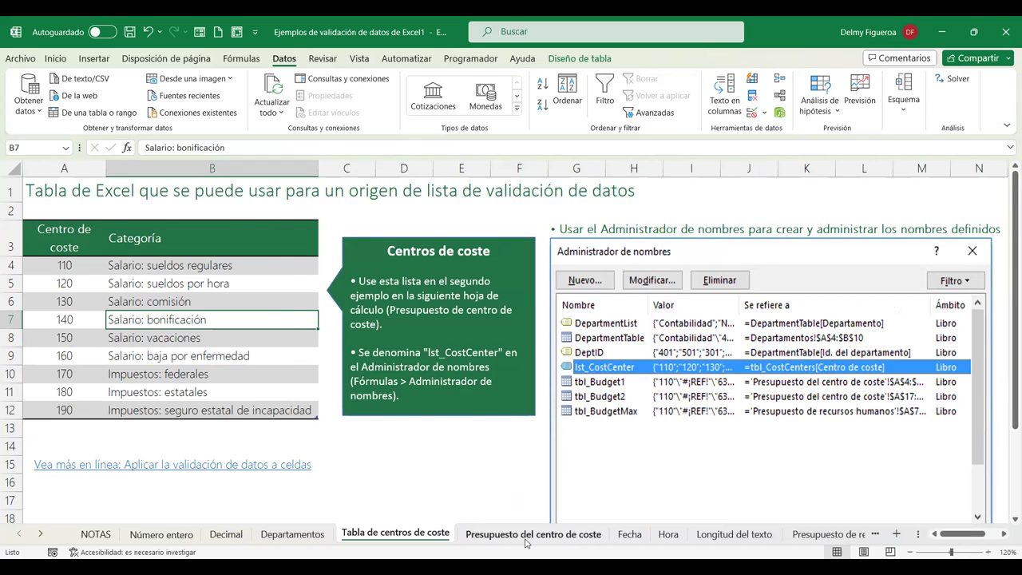
{"action": "left_click", "coordinate": [526, 539]}
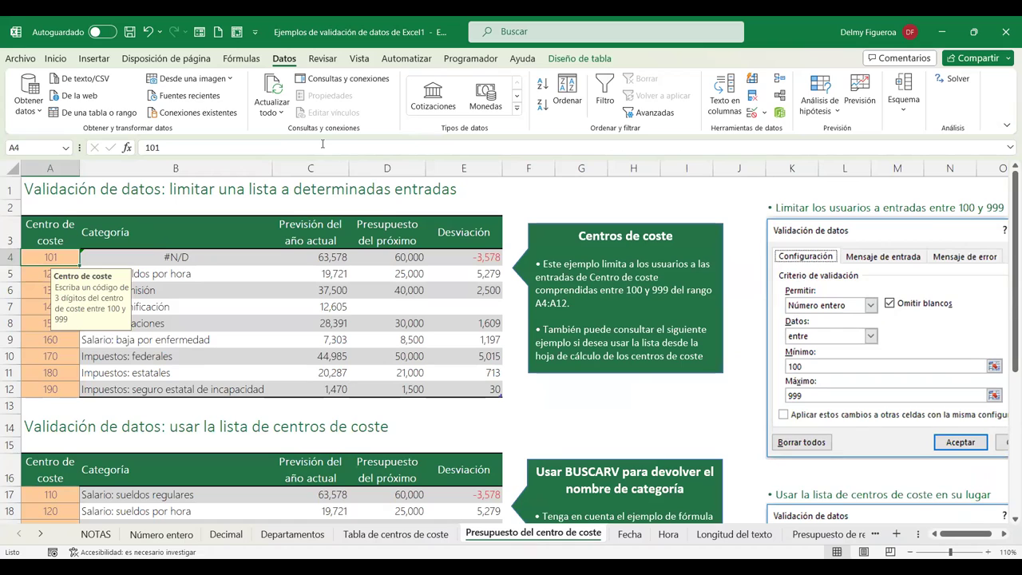
Restore 110 in A4 and clear the codes in A5:A10.
{"action": "type", "text": "110"}
{"action": "key", "text": "Tab"}
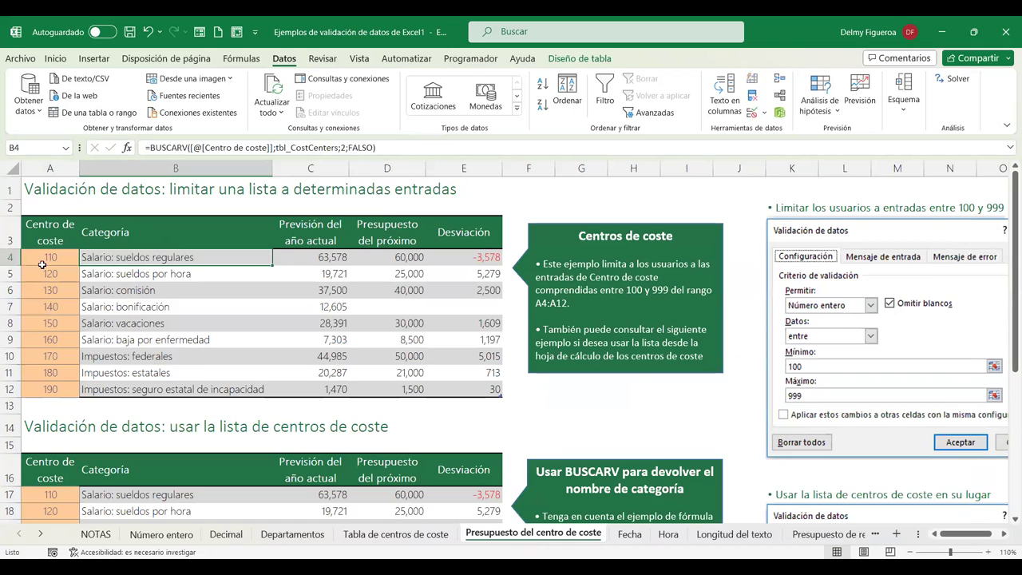
{"action": "left_click_drag", "start_coordinate": [54, 275], "coordinate": [51, 356]}
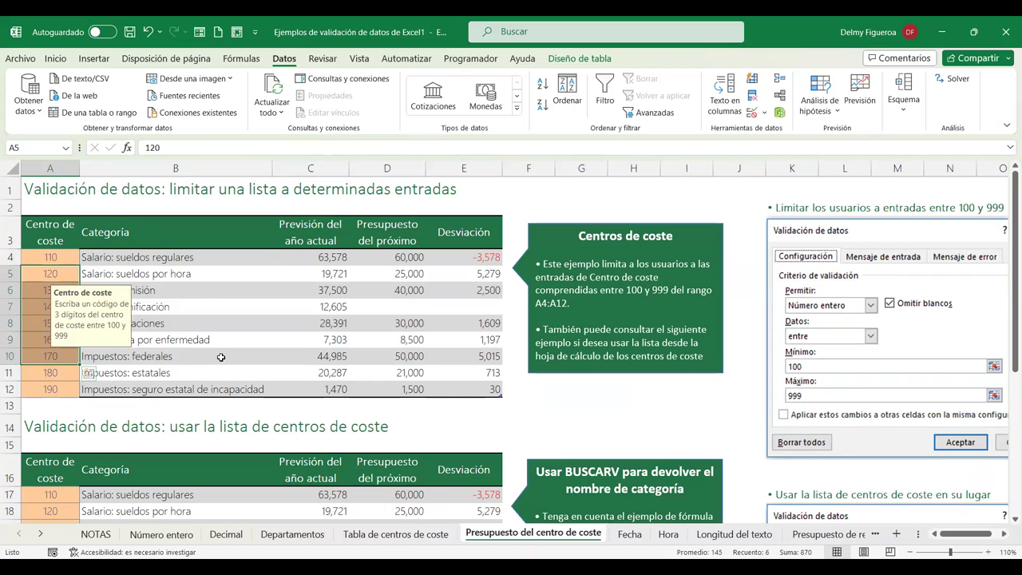
{"action": "key", "text": "Delete"}
{"action": "left_click", "coordinate": [471, 275]}
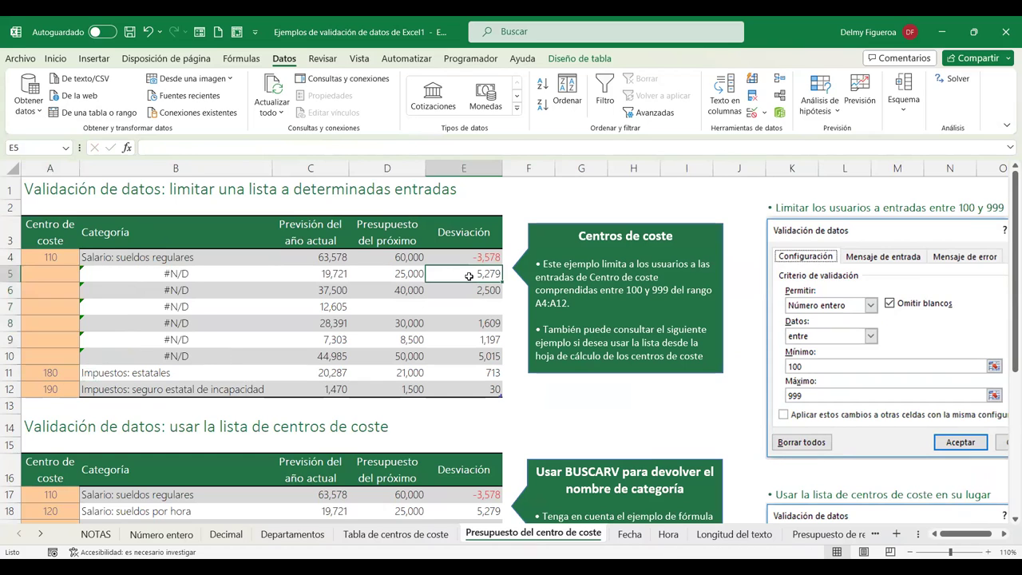
Enter 120 in A5, then try 1000 in A6 to test the limit.
{"action": "left_click", "coordinate": [51, 276]}
{"action": "type", "text": "120"}
{"action": "key", "text": "Tab"}
{"action": "key", "text": "Return"}
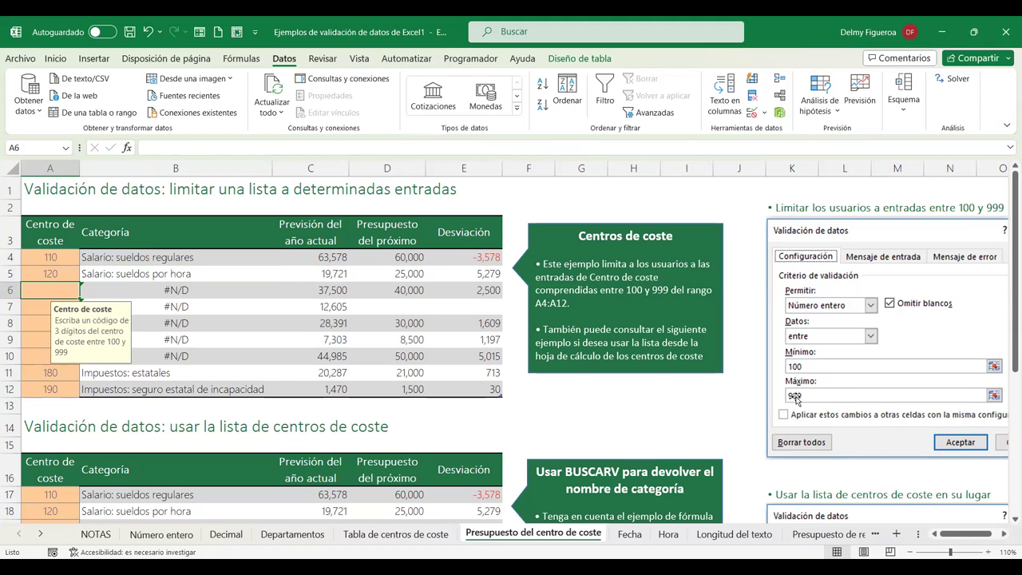
{"action": "type", "text": "1000"}
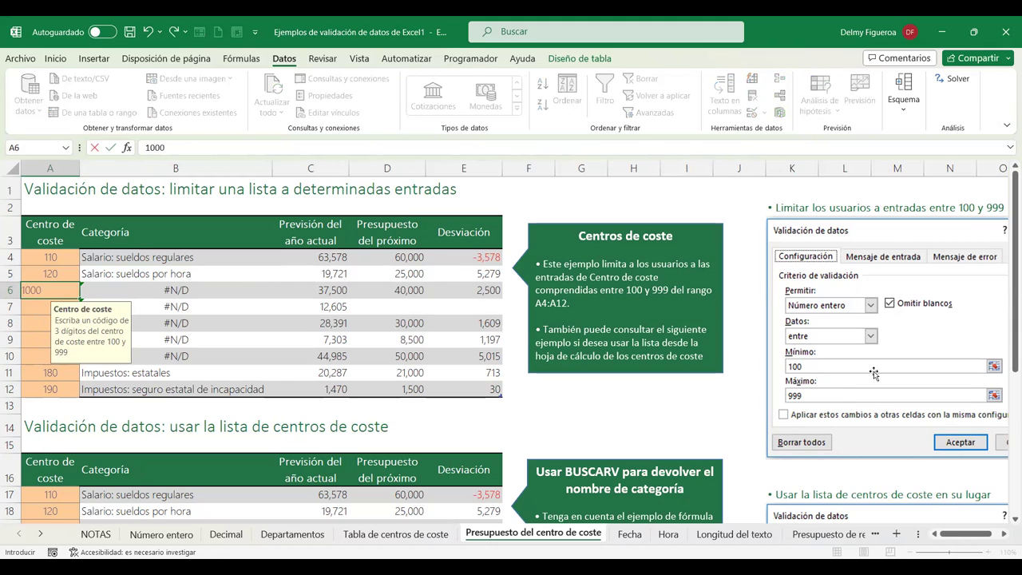
{"action": "key", "text": "Return"}
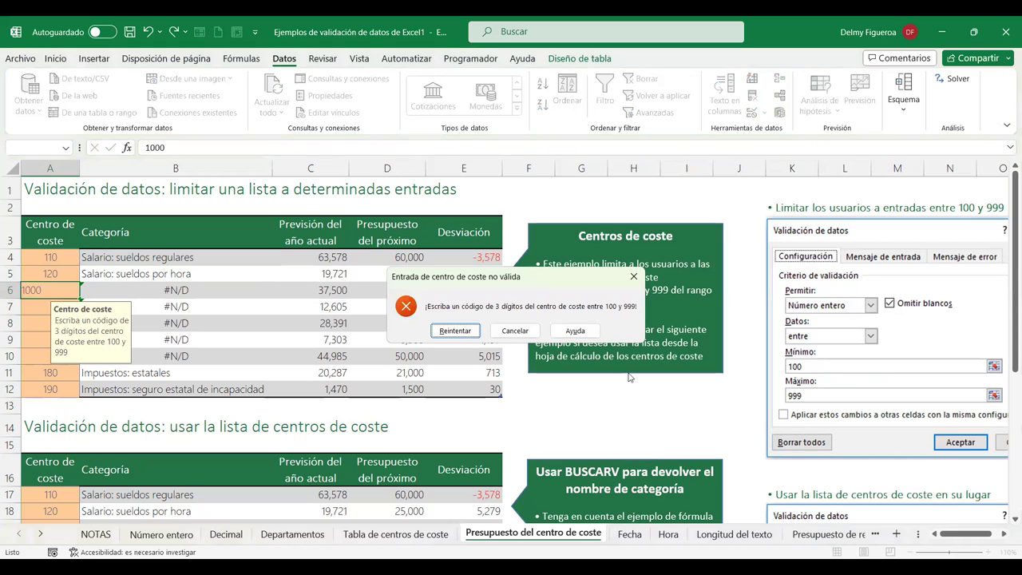
Dismiss the rejection of 1000 and enter 500 in A6 instead.
{"action": "left_click", "coordinate": [515, 330]}
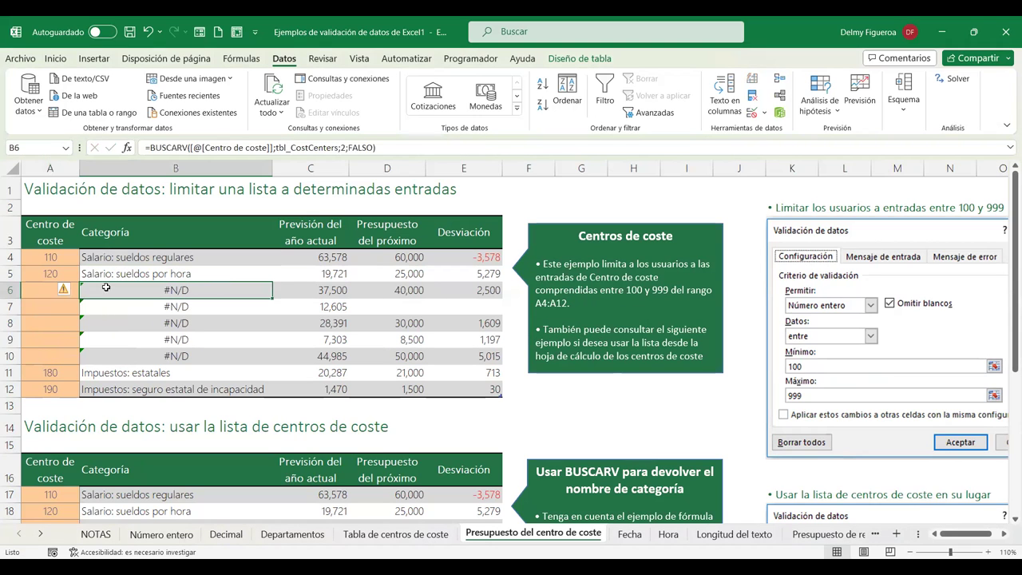
{"action": "left_click", "coordinate": [51, 286]}
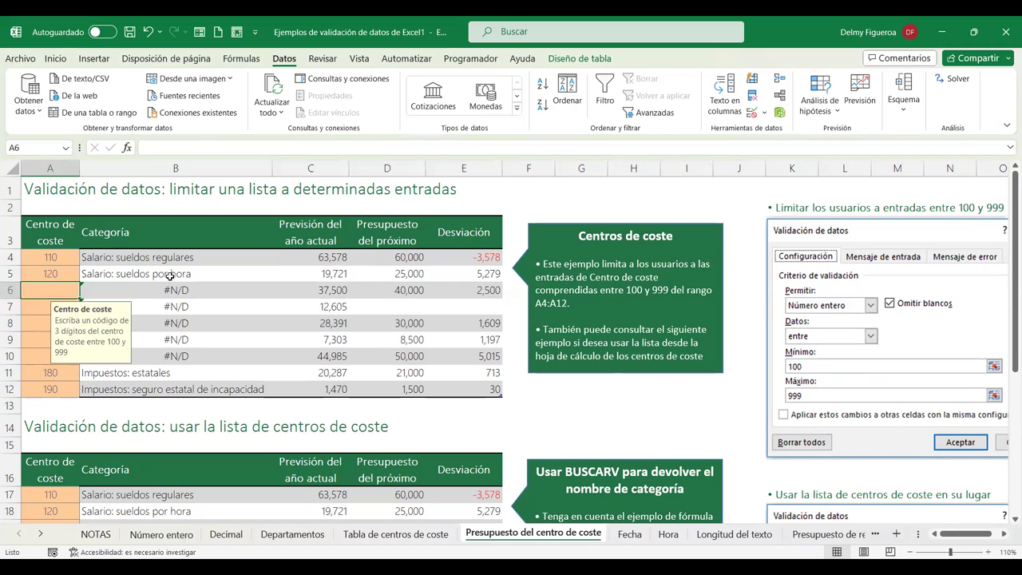
{"action": "type", "text": "500"}
{"action": "key", "text": "Tab"}
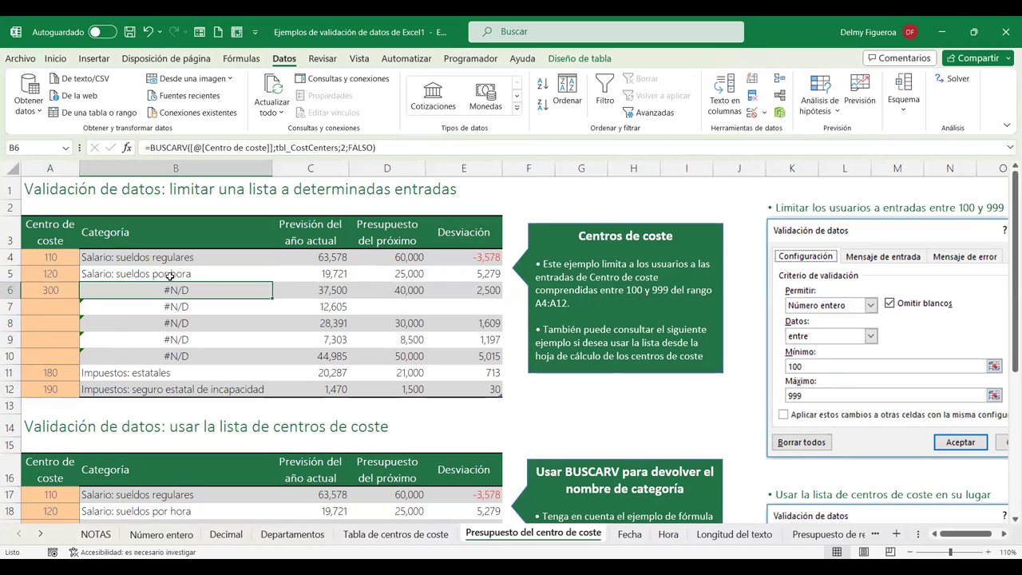
Enter codes 130, 140, 150, 160 and 170 down A6:A10.
{"action": "left_click", "coordinate": [44, 288]}
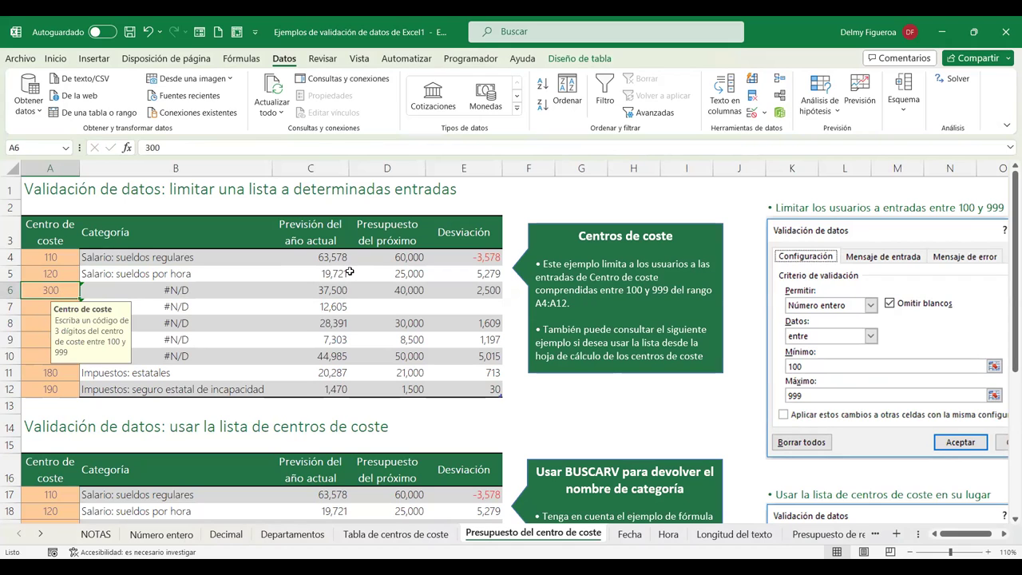
{"action": "type", "text": "130"}
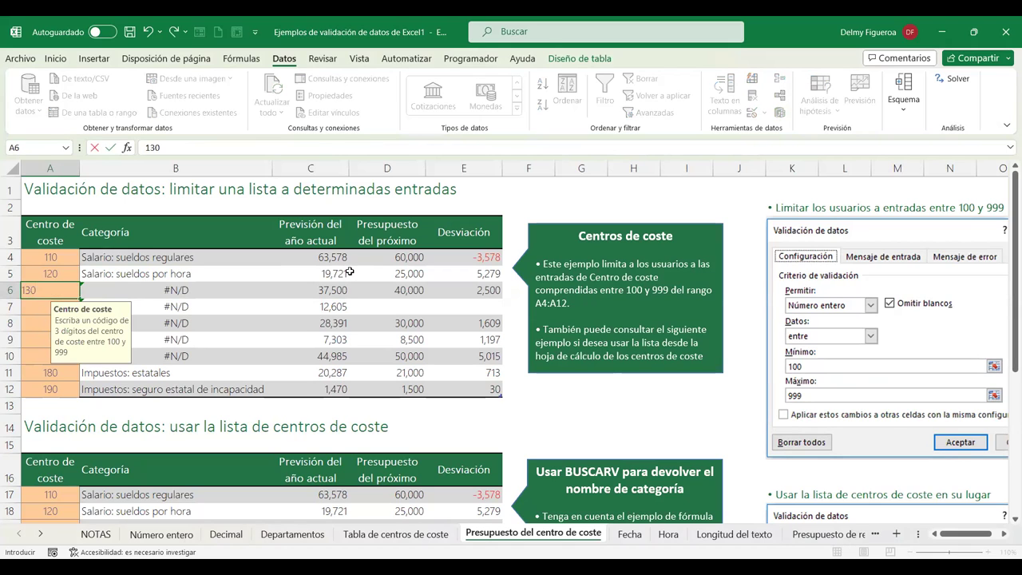
{"action": "key", "text": "Return"}
{"action": "type", "text": "140"}
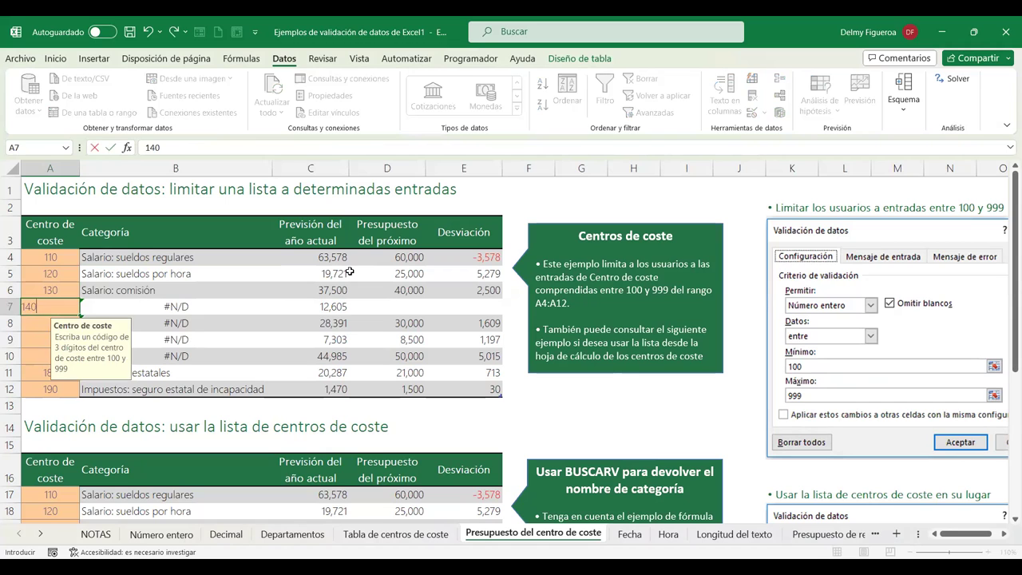
{"action": "key", "text": "Return"}
{"action": "type", "text": "150"}
{"action": "key", "text": "Return"}
{"action": "type", "text": "160"}
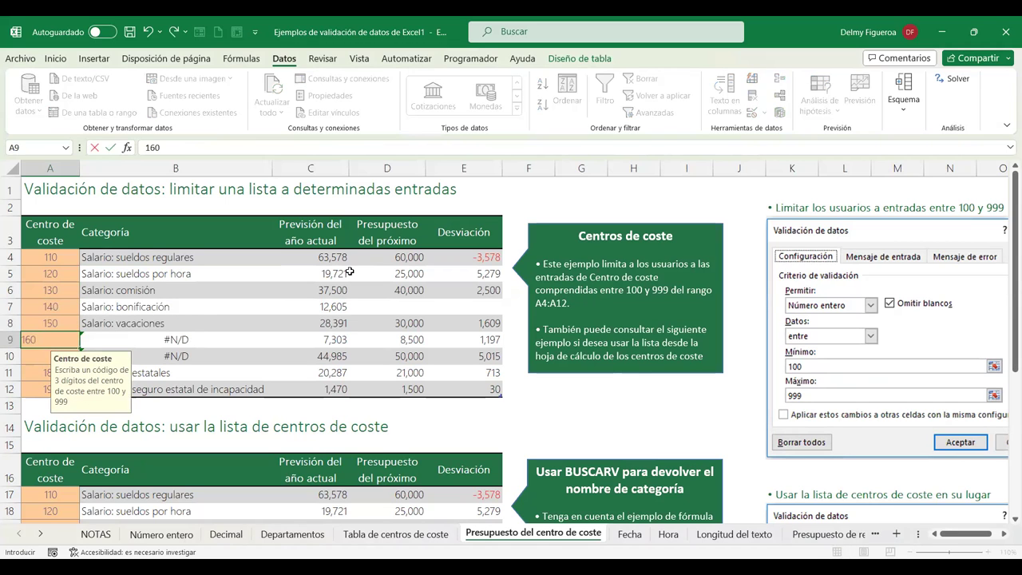
{"action": "key", "text": "Return"}
{"action": "type", "text": "170"}
{"action": "key", "text": "Return"}
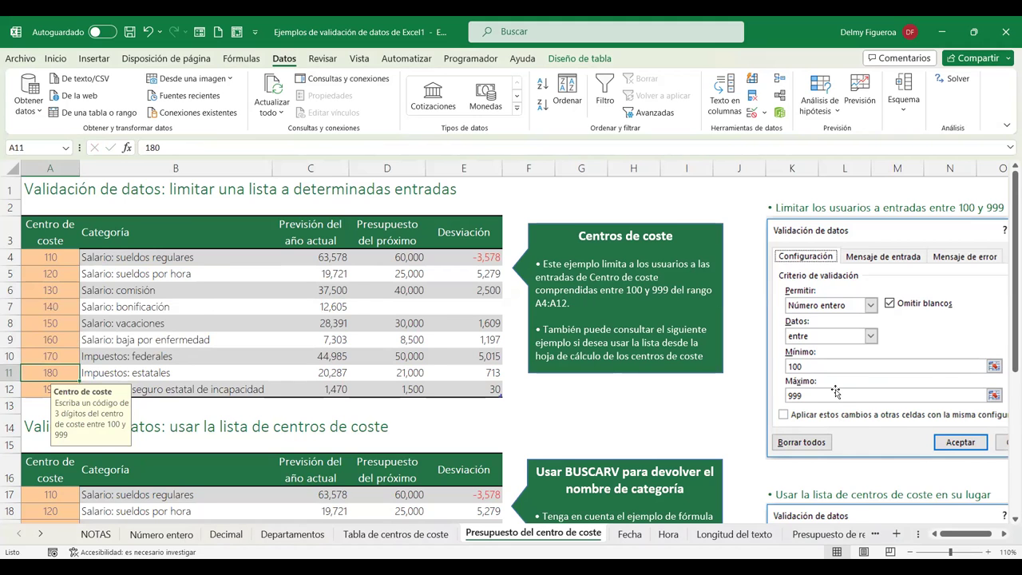
Scroll to the lower budget table and open A17's drop-down to view codes 110–190.
{"action": "scroll", "coordinate": [266, 275], "scroll_direction": "down", "scroll_amount": 2}
{"action": "scroll", "coordinate": [267, 275], "scroll_direction": "down", "scroll_amount": 2}
{"action": "scroll", "coordinate": [267, 276], "scroll_direction": "down", "scroll_amount": 1}
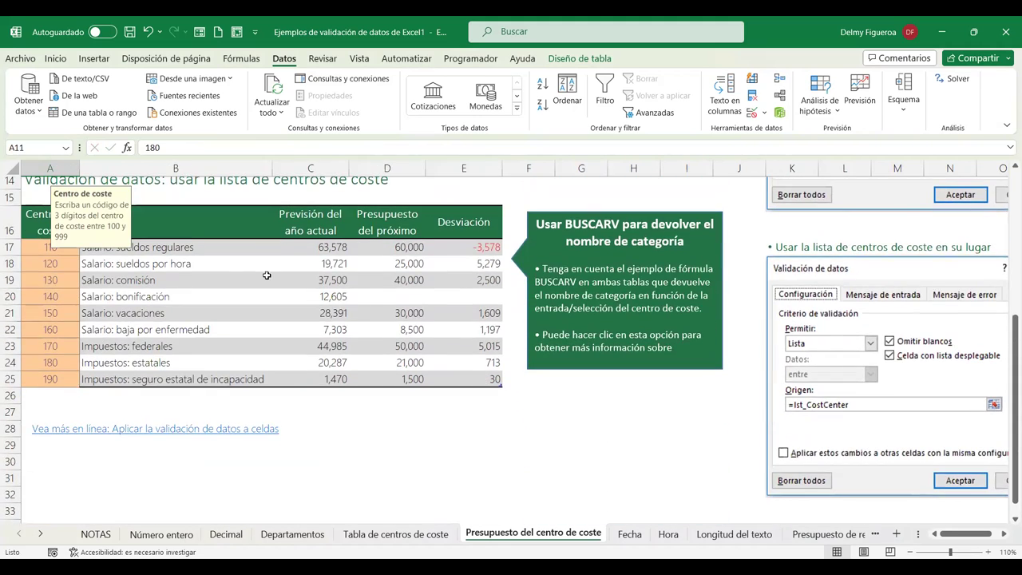
{"action": "left_click", "coordinate": [334, 401]}
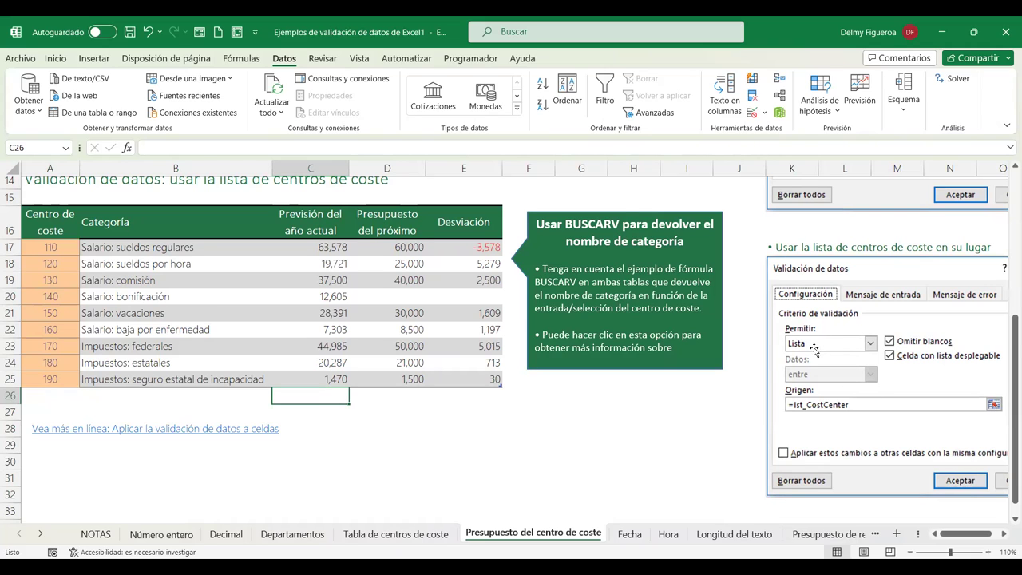
{"action": "left_click", "coordinate": [57, 247]}
{"action": "left_click", "coordinate": [84, 248]}
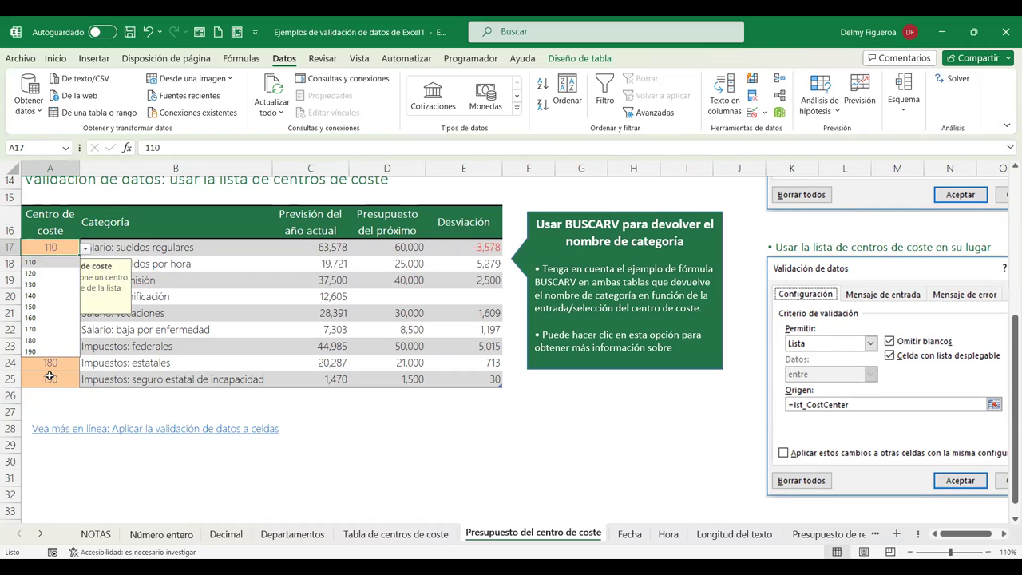
{"action": "left_click", "coordinate": [50, 375]}
Select code cells A19, A25 and A18 to view their input messages.
{"action": "left_click", "coordinate": [50, 283]}
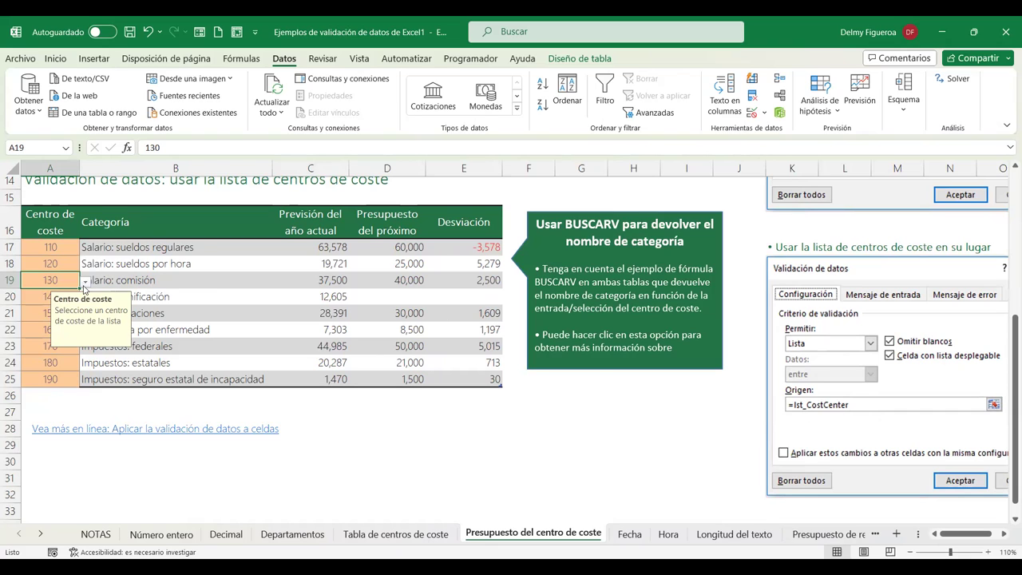
{"action": "left_click", "coordinate": [667, 418]}
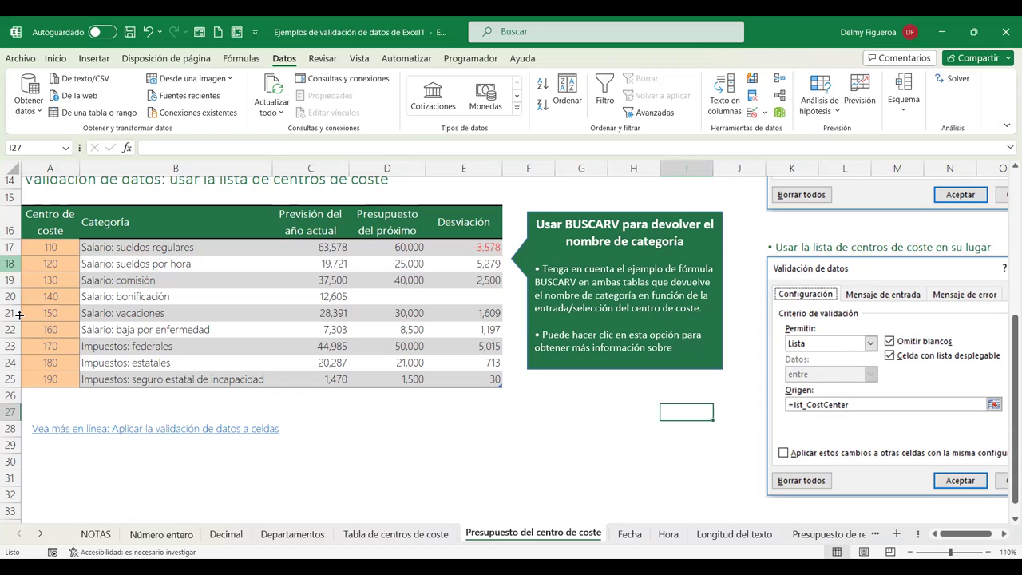
{"action": "left_click", "coordinate": [52, 379]}
{"action": "left_click", "coordinate": [50, 264]}
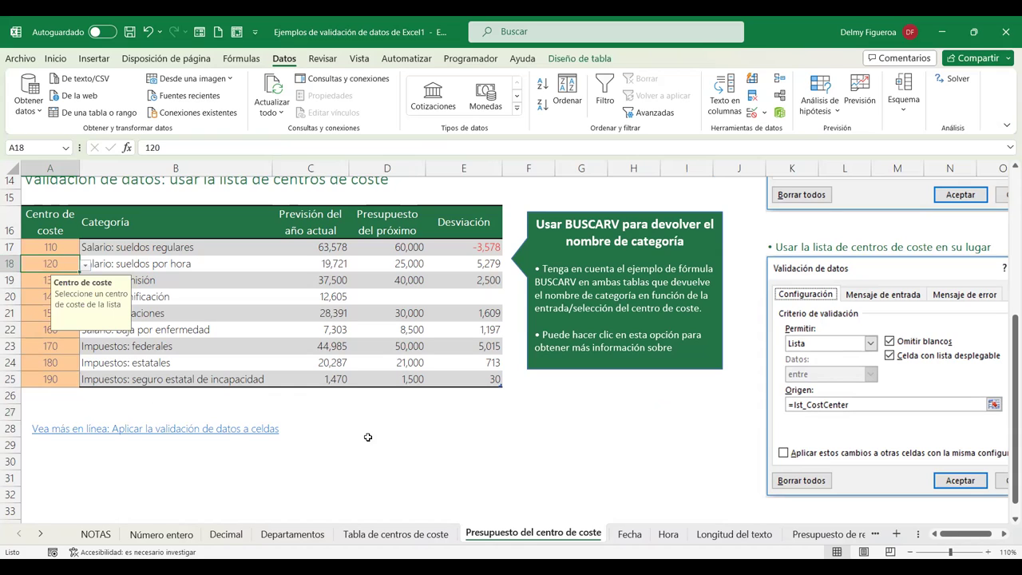
{"action": "left_click", "coordinate": [396, 431]}
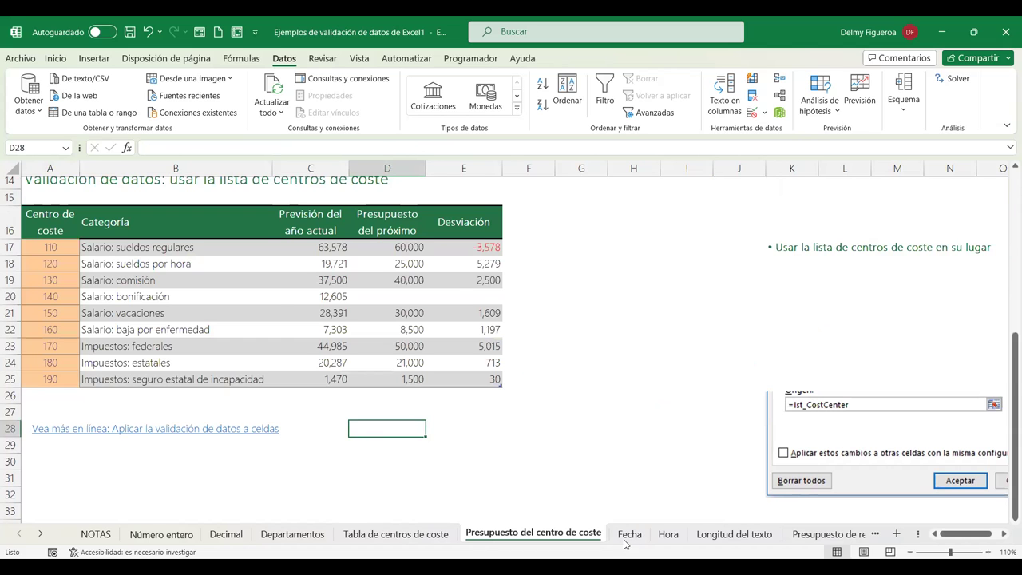
Open the Fecha sheet and select A5 to inspect its =HOY()+1 start-date formula.
{"action": "left_click", "coordinate": [628, 534]}
{"action": "scroll", "coordinate": [730, 317], "scroll_direction": "up", "scroll_amount": 1}
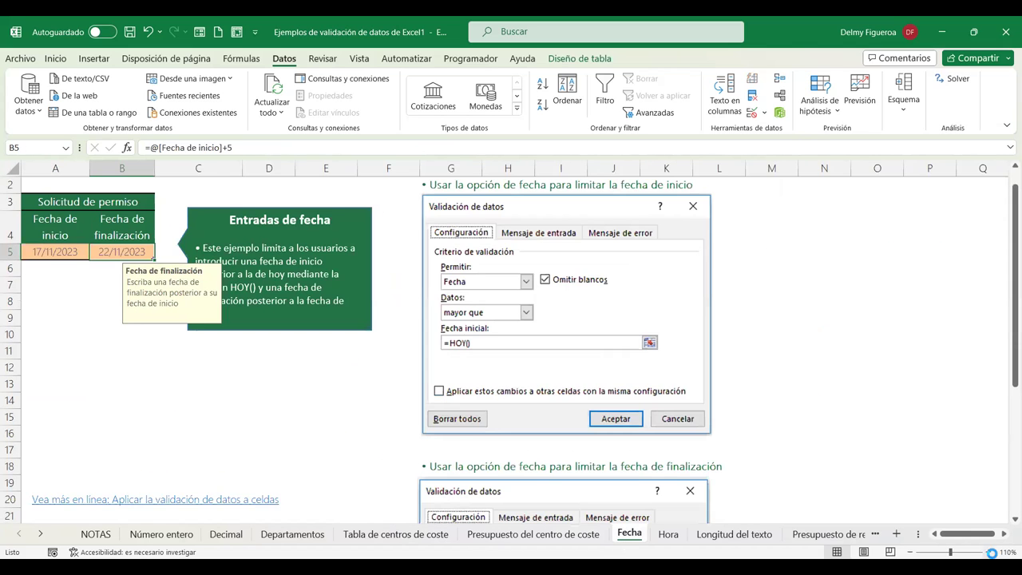
{"action": "scroll", "coordinate": [730, 318], "scroll_direction": "up", "scroll_amount": 1}
{"action": "scroll", "coordinate": [730, 318], "scroll_direction": "up", "scroll_amount": 1}
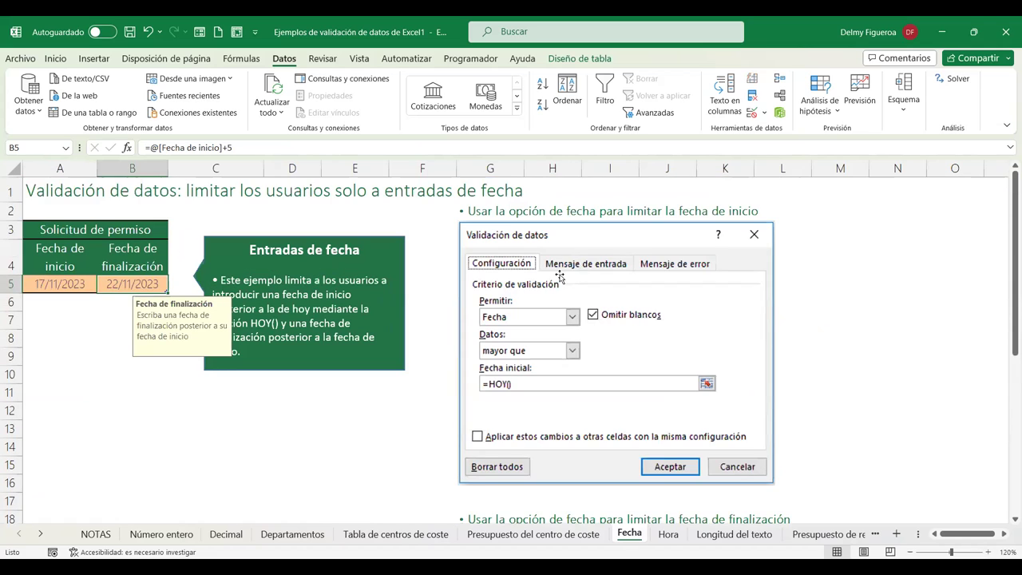
{"action": "left_click", "coordinate": [60, 367]}
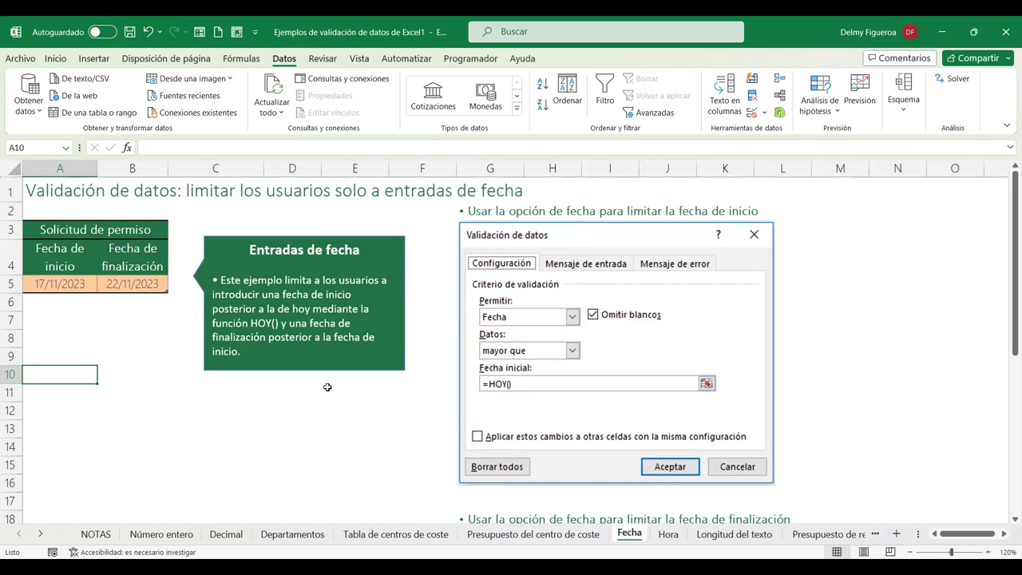
{"action": "left_click", "coordinate": [60, 280]}
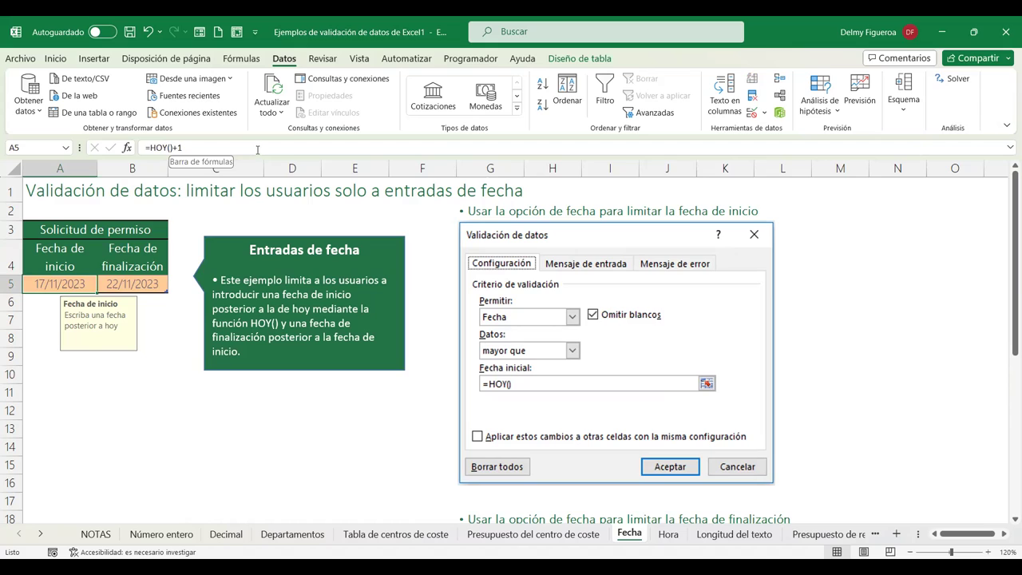
{"action": "left_click", "coordinate": [54, 373]}
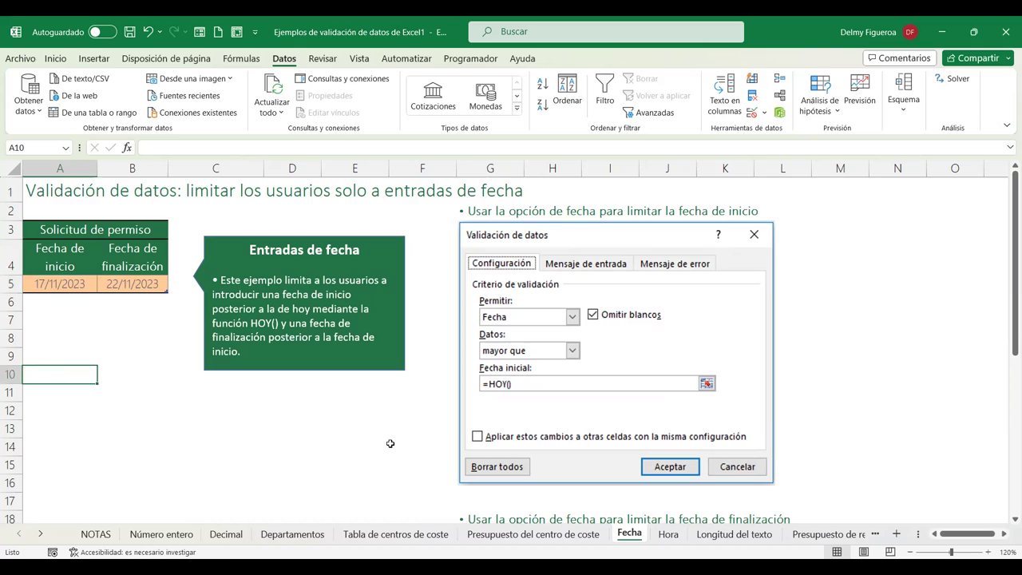
{"action": "type", "text": "=h"}
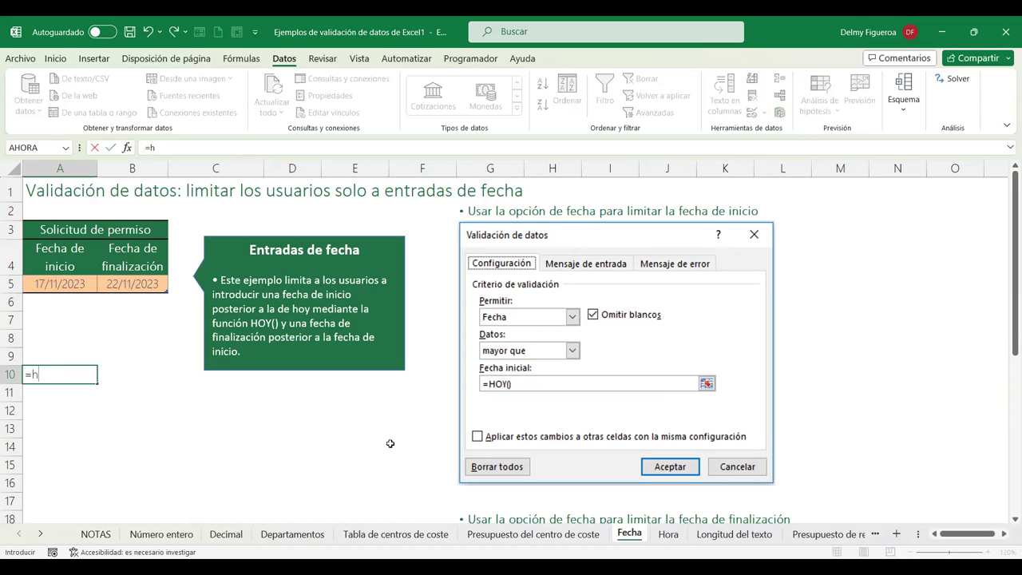
{"action": "type", "text": "oy"}
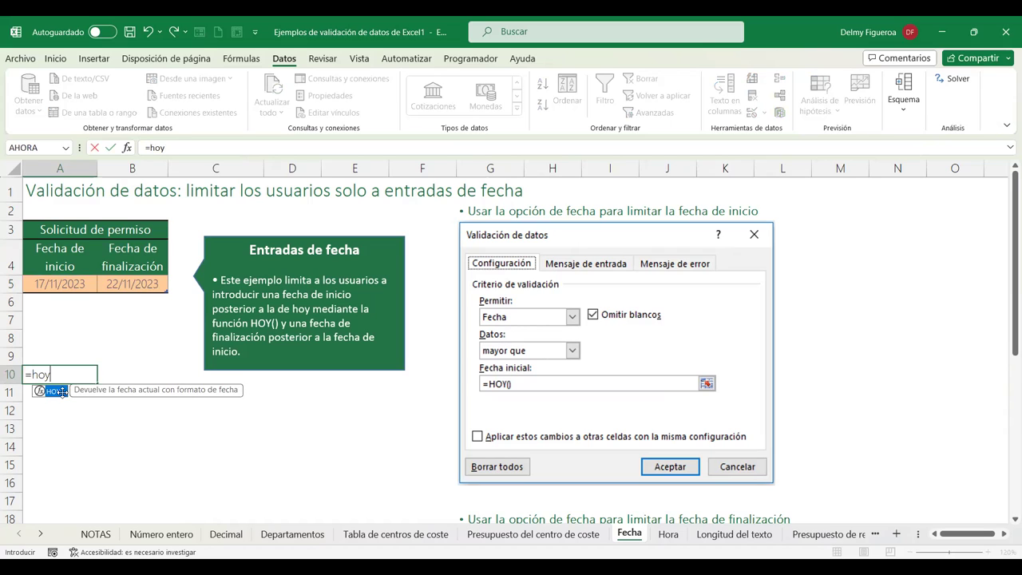
{"action": "double_click", "coordinate": [54, 391]}
{"action": "type", "text": ")"}
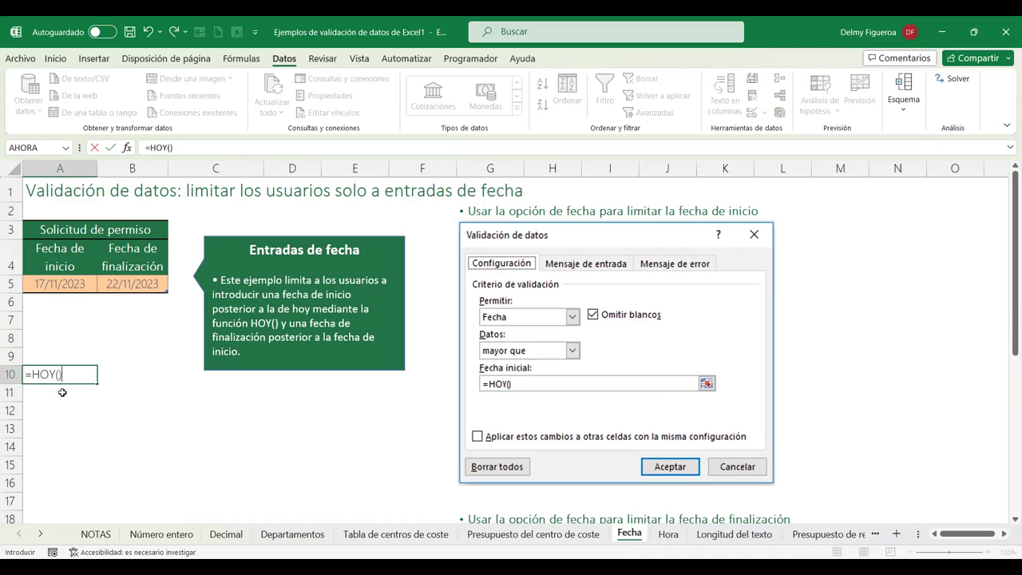
{"action": "key", "text": "Return"}
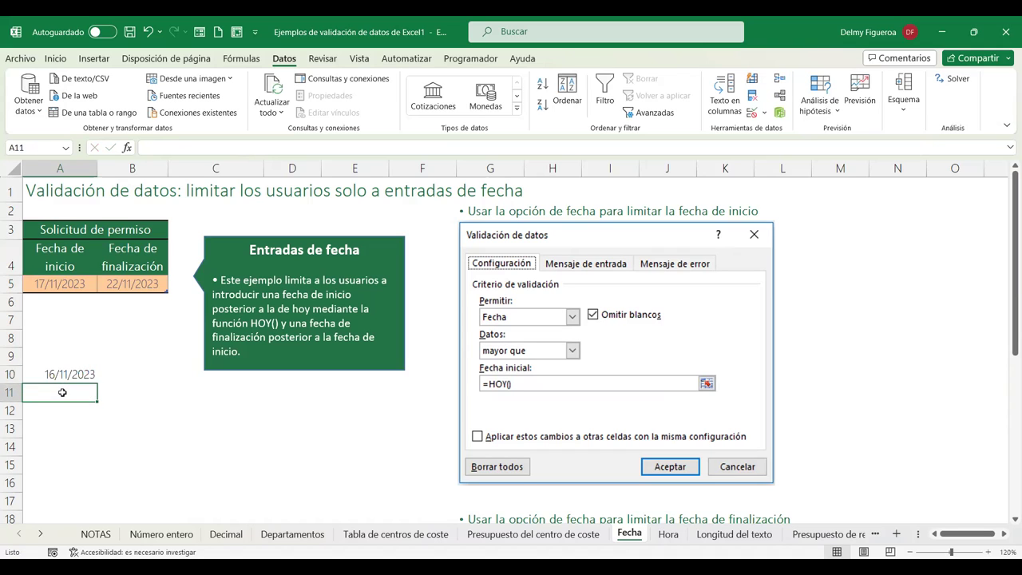
{"action": "left_click", "coordinate": [63, 377]}
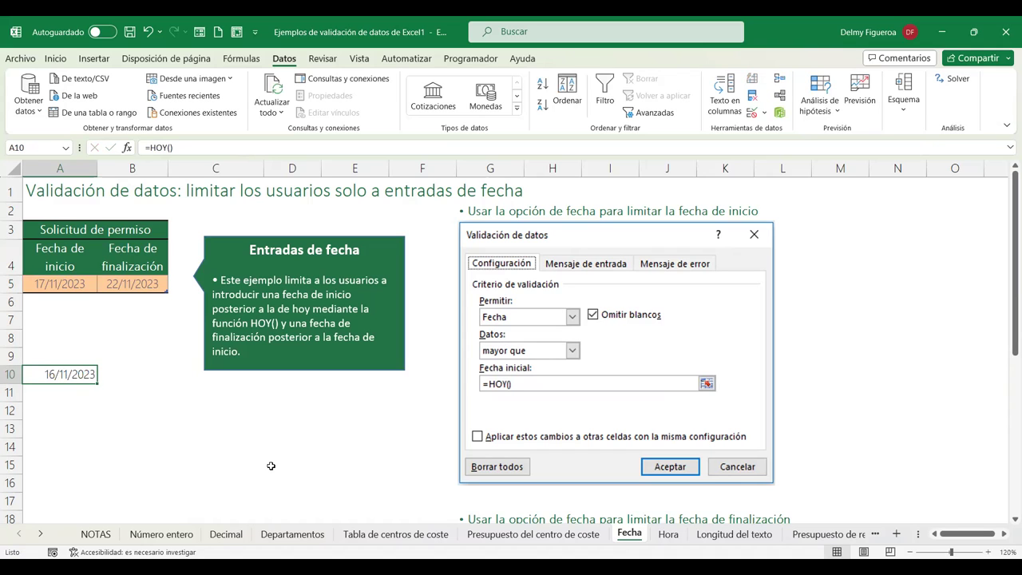
{"action": "left_click", "coordinate": [72, 288]}
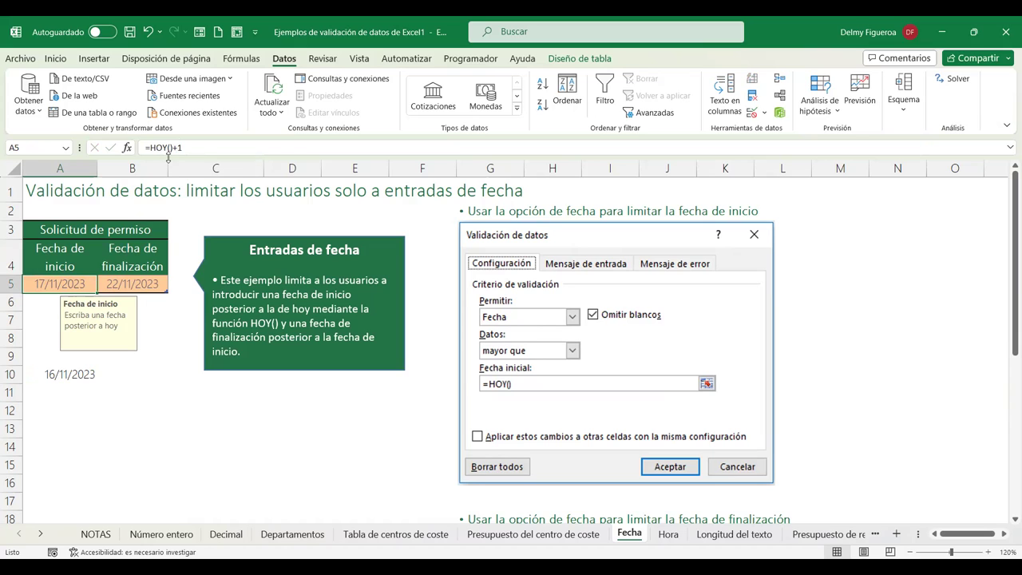
{"action": "left_click", "coordinate": [77, 373]}
{"action": "key", "text": "Delete"}
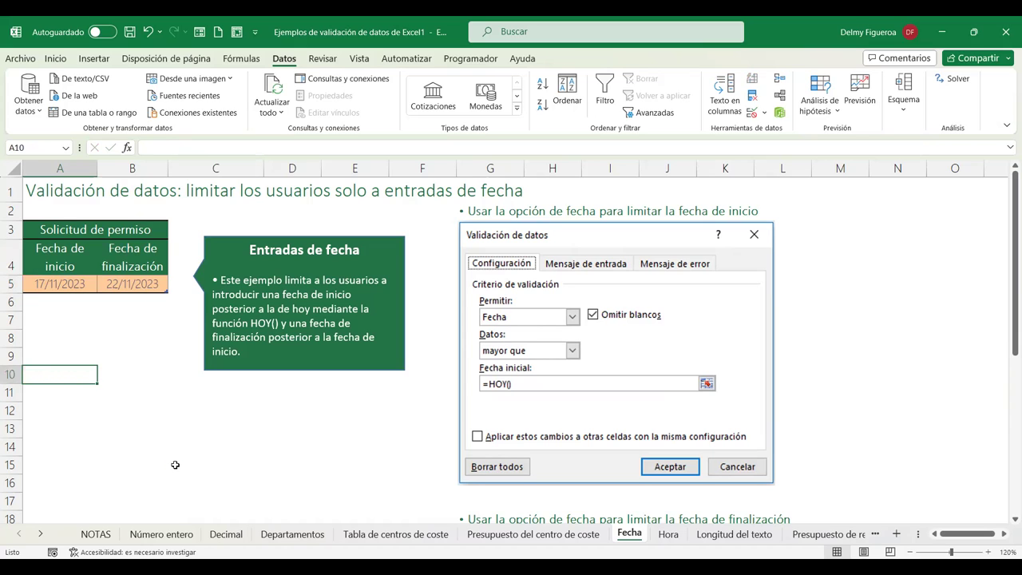
Inspect the A5 and B5 date formulas and review the start date's validation rule.
{"action": "left_click", "coordinate": [59, 278]}
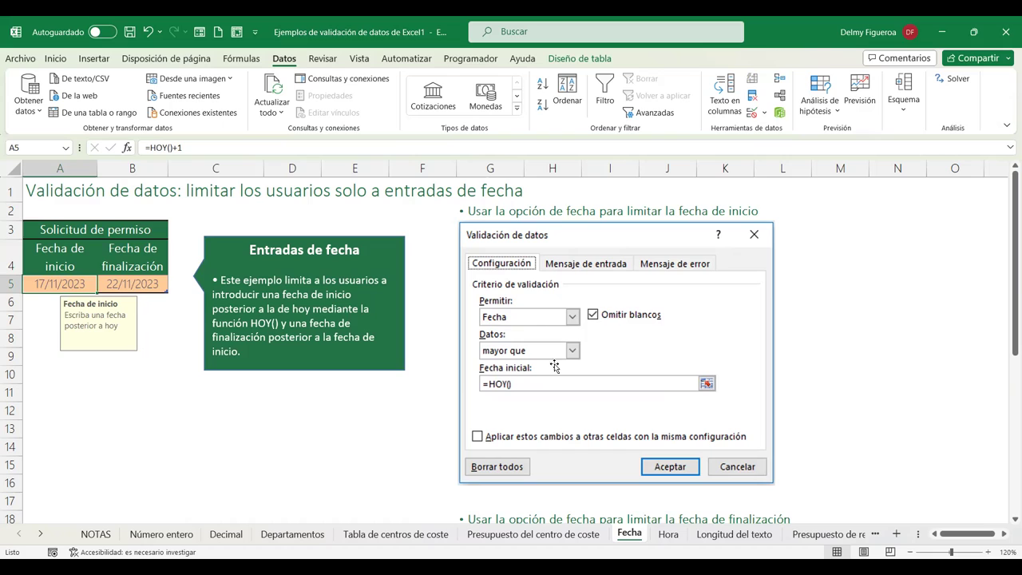
{"action": "left_click", "coordinate": [132, 286]}
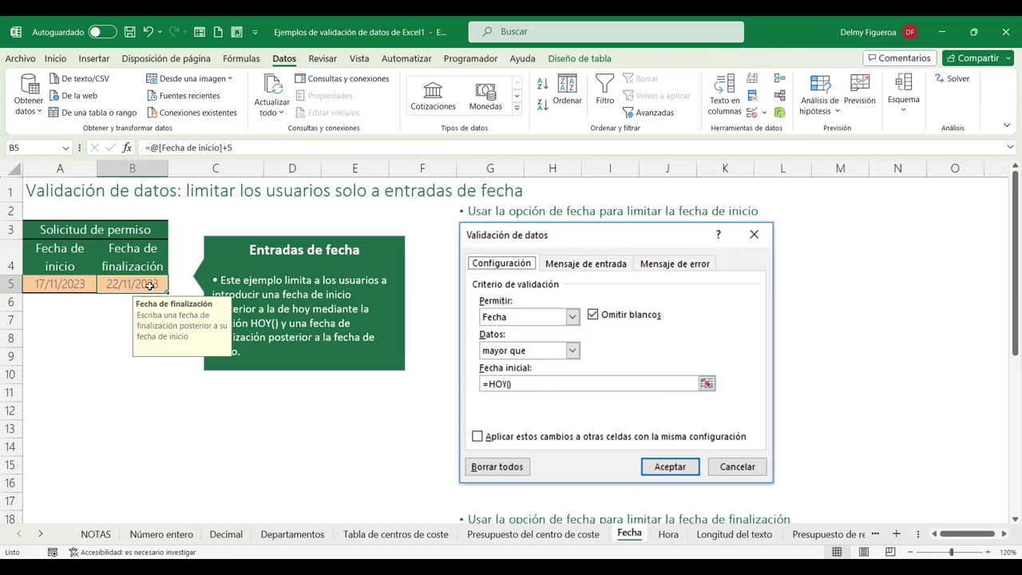
{"action": "left_click", "coordinate": [79, 284]}
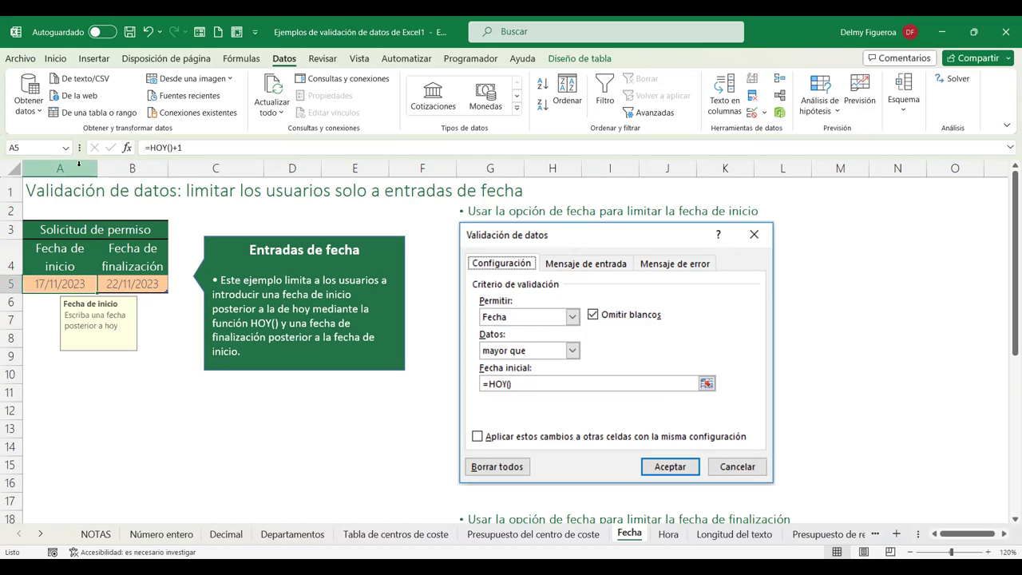
{"action": "left_click", "coordinate": [753, 116]}
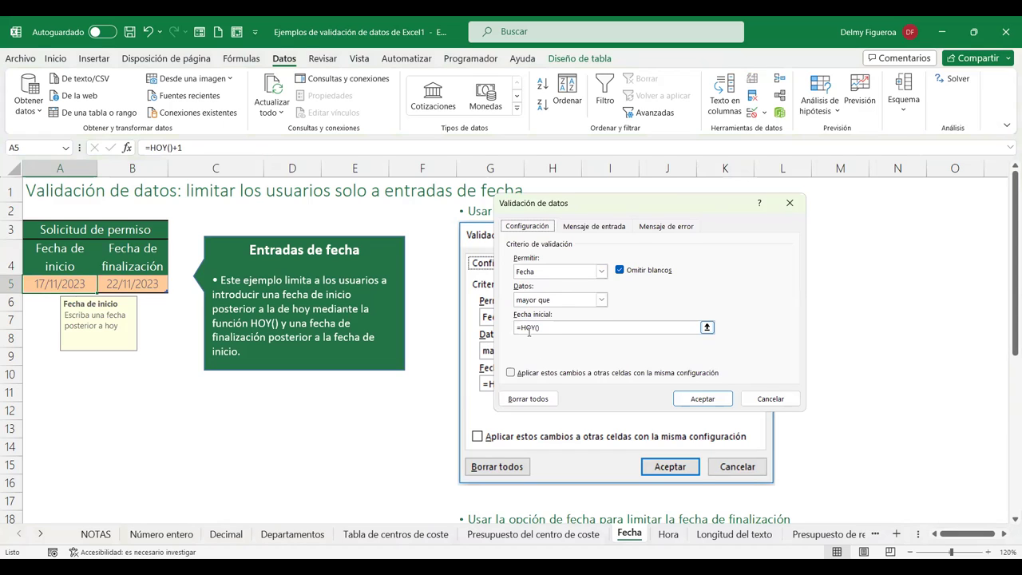
{"action": "left_click", "coordinate": [790, 400]}
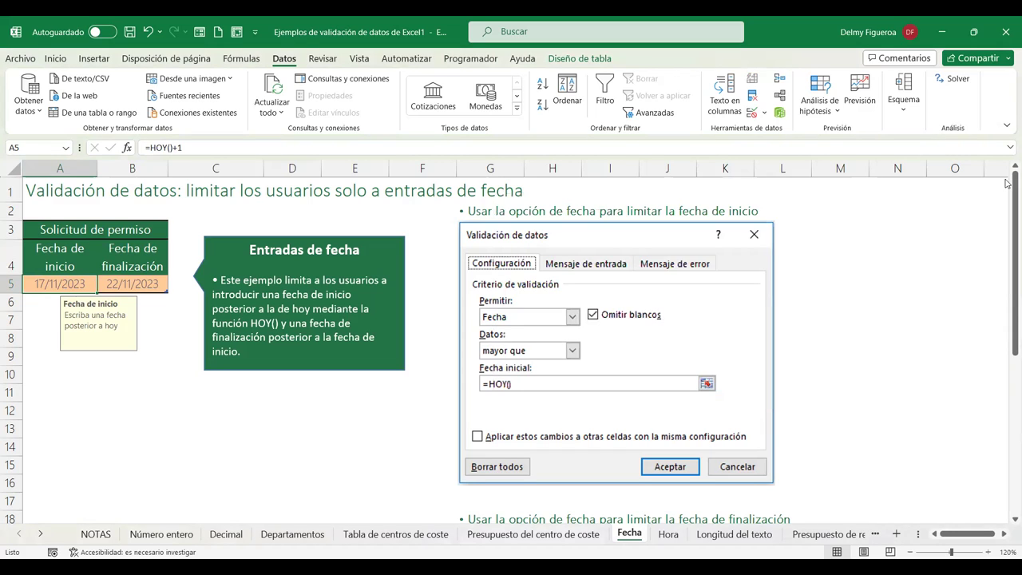
Try 16/11/2023 as the start date and cancel the Fecha no válida alert.
{"action": "type", "text": "16/11/2023"}
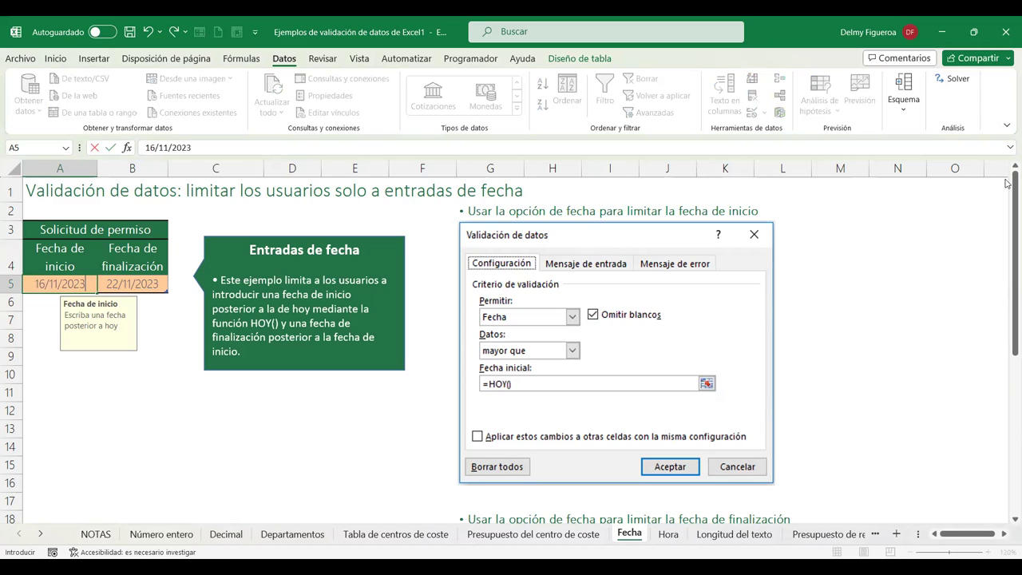
{"action": "key", "text": "Return"}
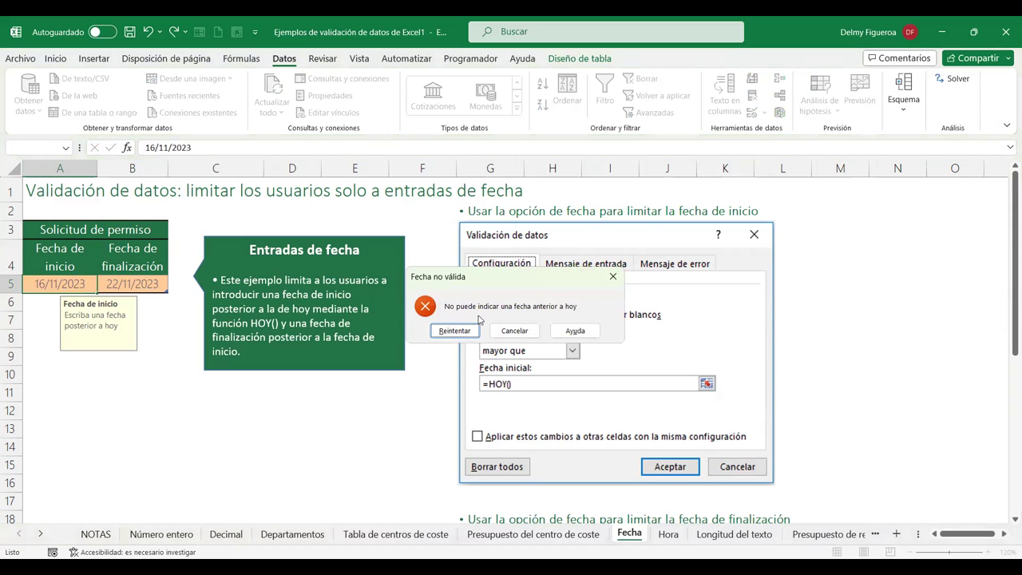
{"action": "left_click", "coordinate": [529, 332]}
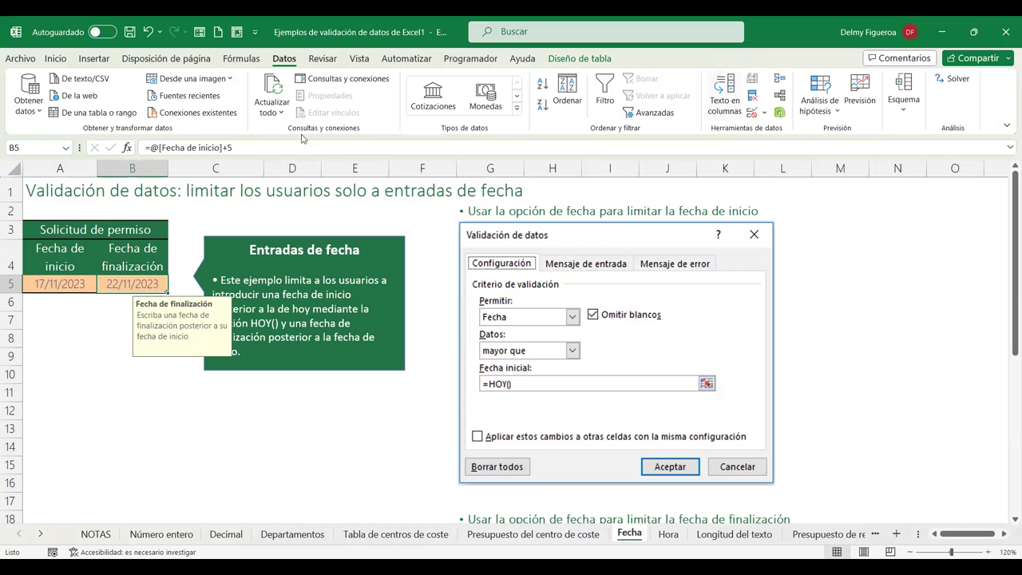
Enter a start-date-plus-5 formula (=A5+5) in B10, giving 22/11/2023.
{"action": "scroll", "coordinate": [694, 383], "scroll_direction": "down", "scroll_amount": 2}
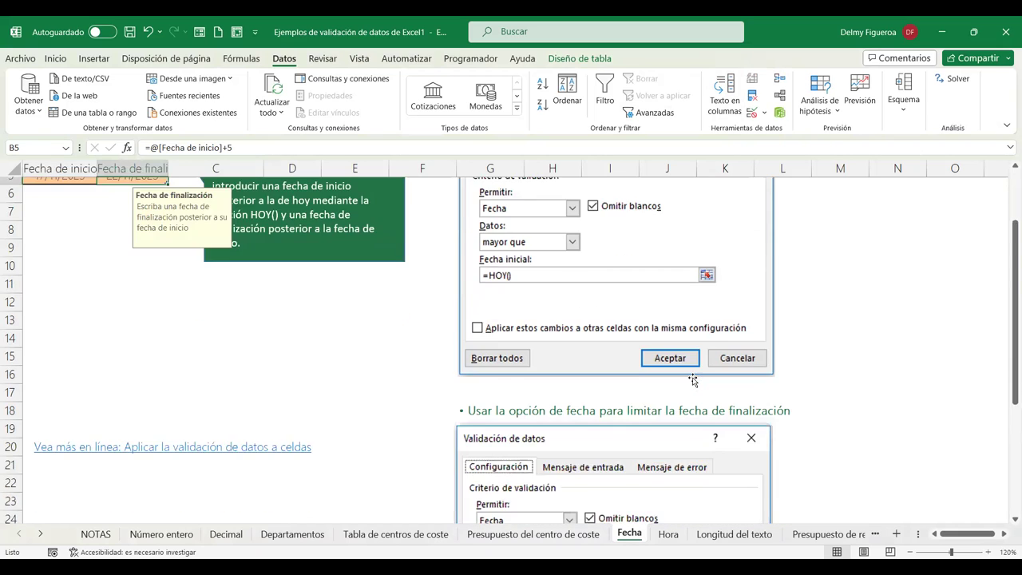
{"action": "scroll", "coordinate": [693, 381], "scroll_direction": "down", "scroll_amount": 2}
{"action": "scroll", "coordinate": [693, 381], "scroll_direction": "down", "scroll_amount": 2}
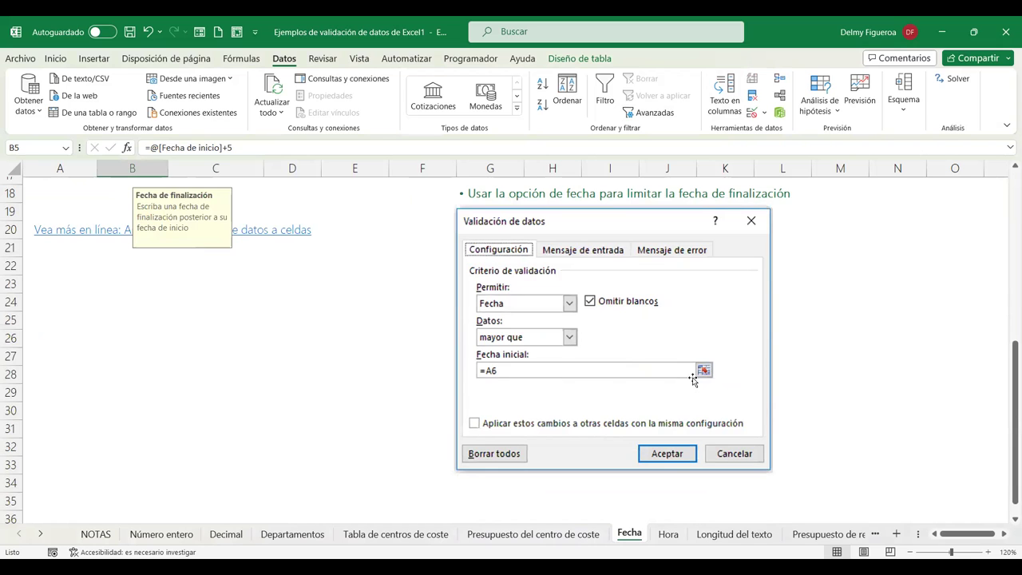
{"action": "scroll", "coordinate": [692, 380], "scroll_direction": "up", "scroll_amount": 4}
{"action": "scroll", "coordinate": [693, 381], "scroll_direction": "up", "scroll_amount": 2}
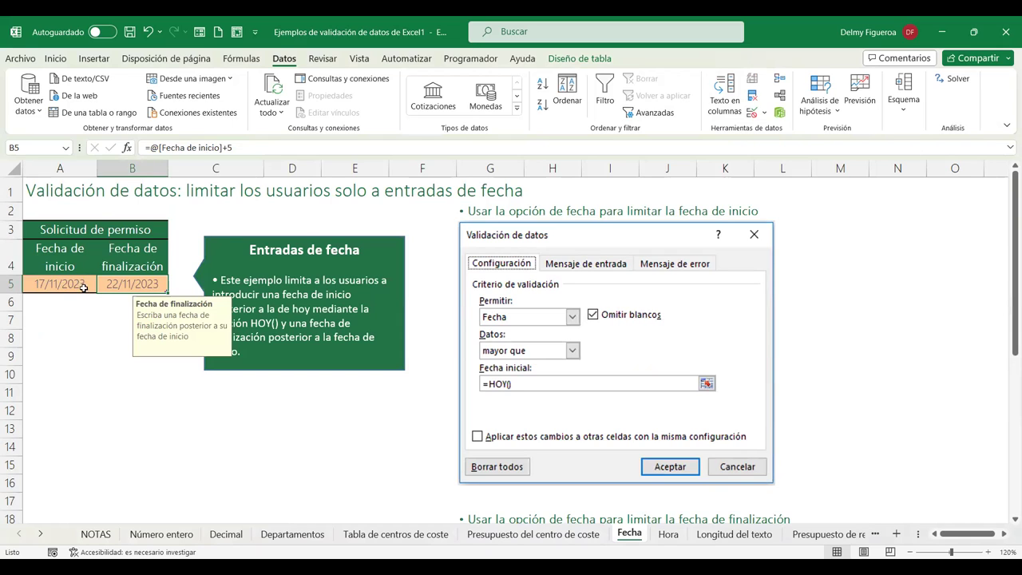
{"action": "left_click", "coordinate": [132, 373]}
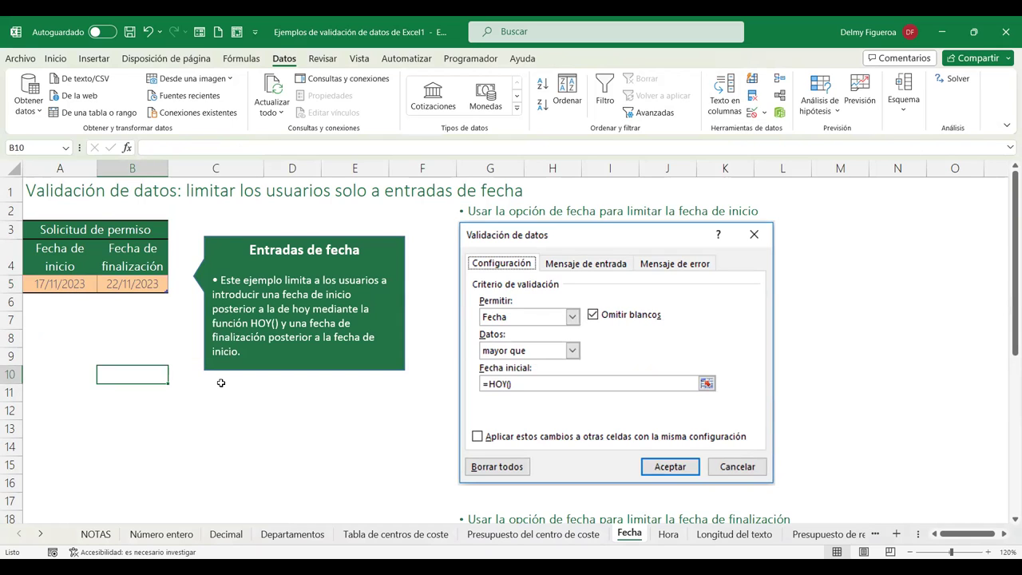
{"action": "type", "text": "="}
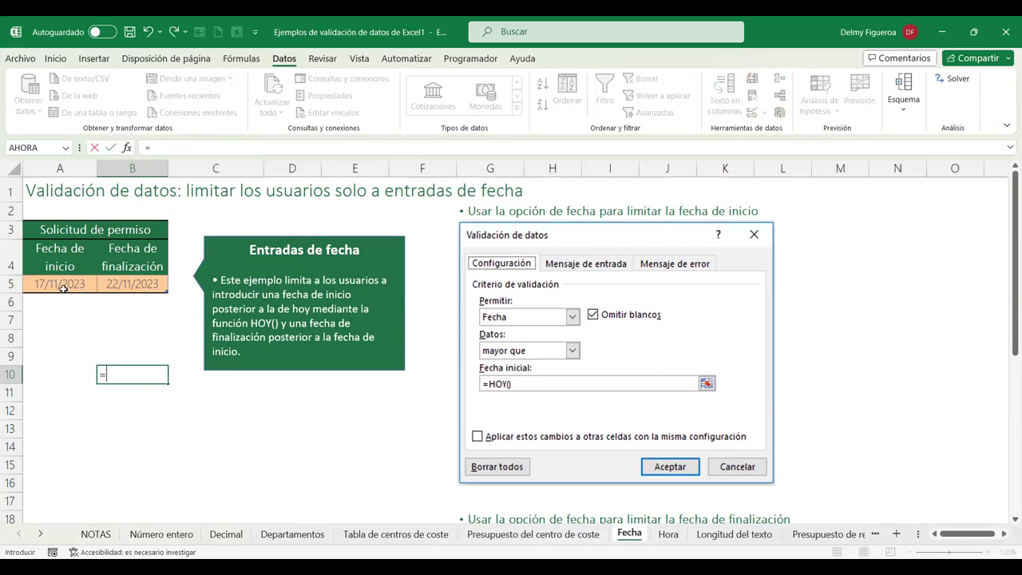
{"action": "left_click", "coordinate": [63, 283]}
{"action": "type", "text": "+5"}
{"action": "key", "text": "Return"}
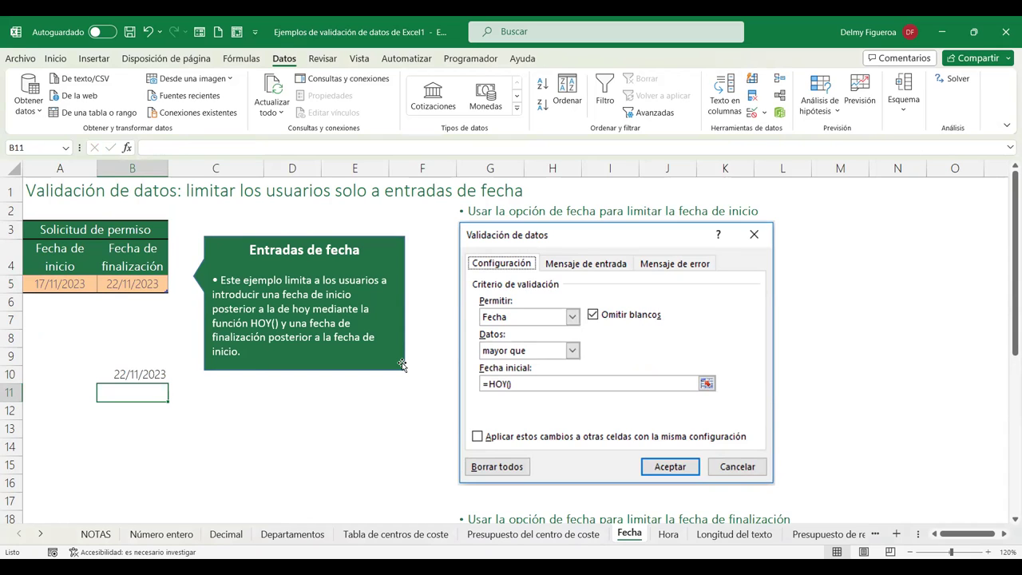
{"action": "left_click", "coordinate": [144, 278]}
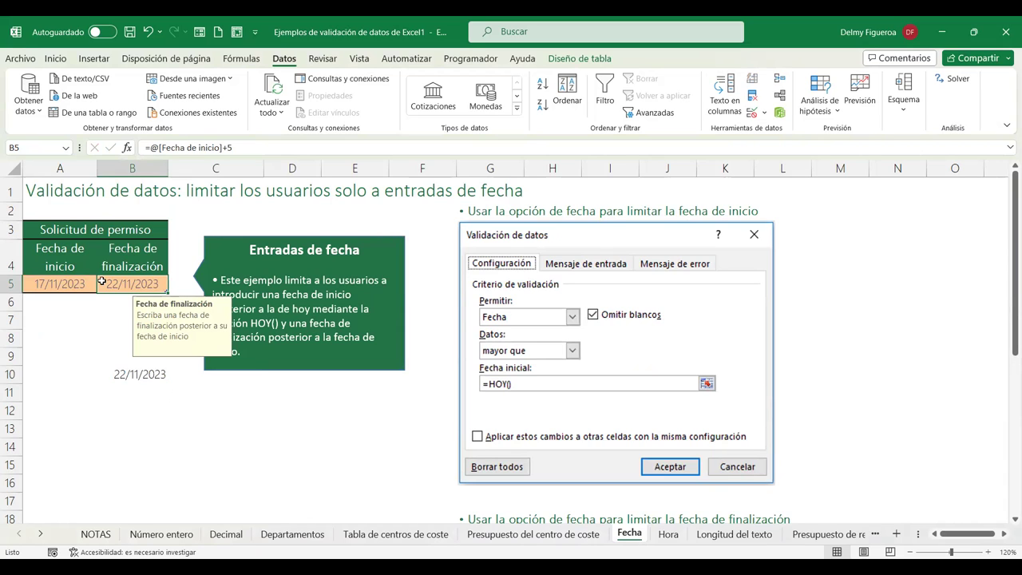
Review the end date's validation rule and see 17/11/2023 rejected in B5.
{"action": "left_click", "coordinate": [751, 118]}
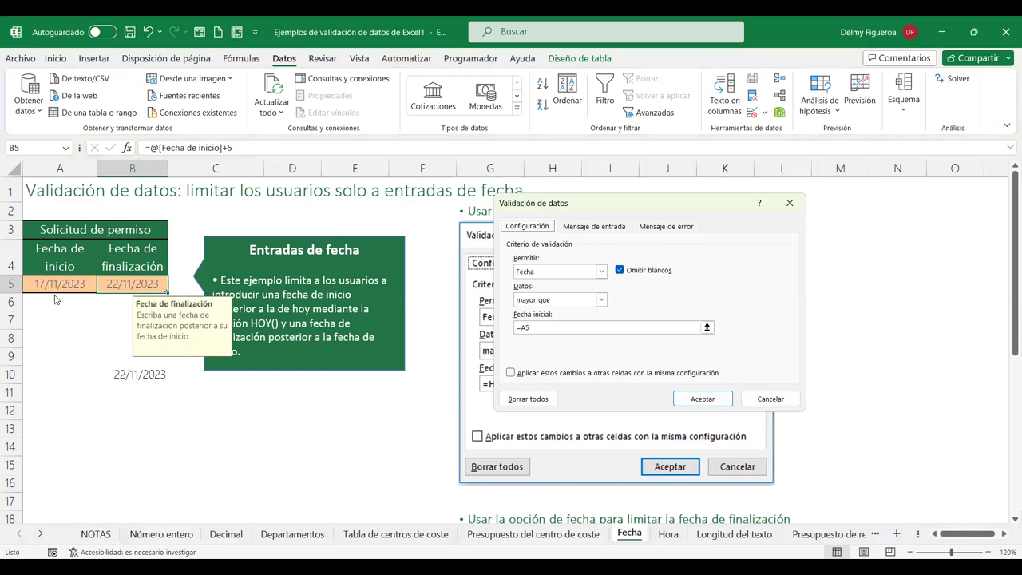
{"action": "left_click", "coordinate": [771, 399]}
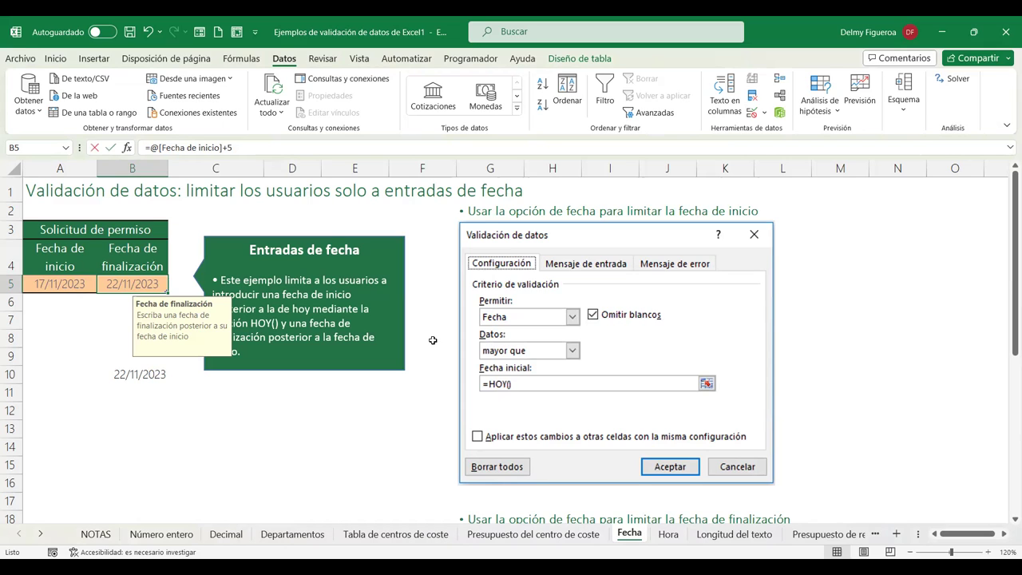
{"action": "type", "text": "17/11/2023"}
{"action": "key", "text": "Return"}
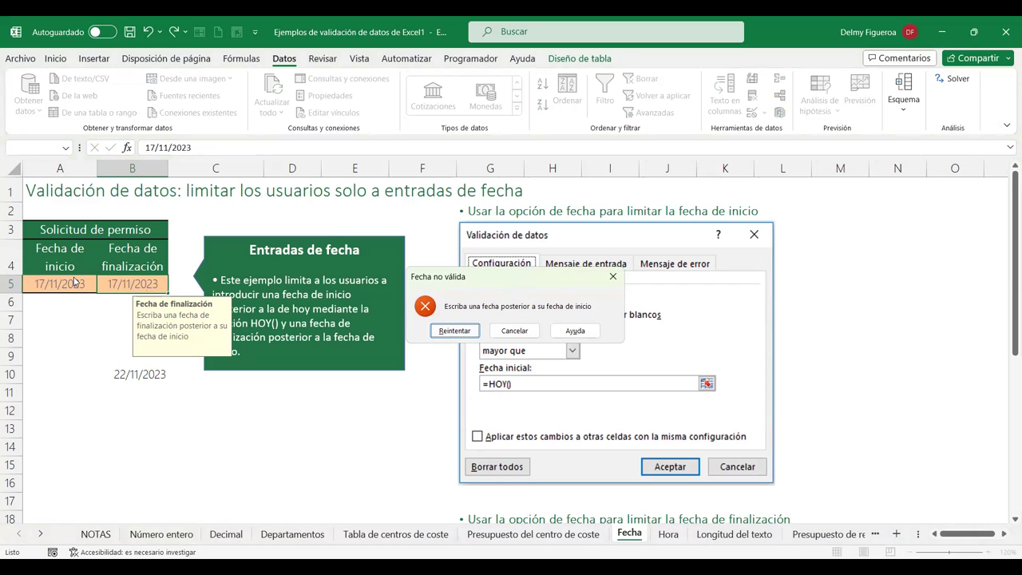
{"action": "left_click", "coordinate": [509, 332]}
Enter 18/11/2023 as the end date in B5 and check the B10 helper formula.
{"action": "type", "text": "18"}
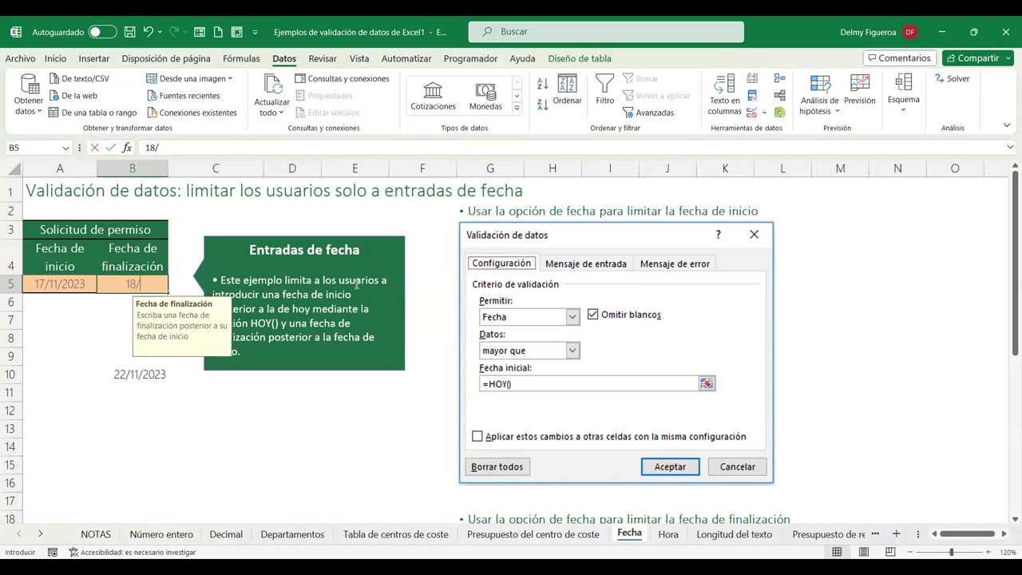
{"action": "type", "text": "/11/2023"}
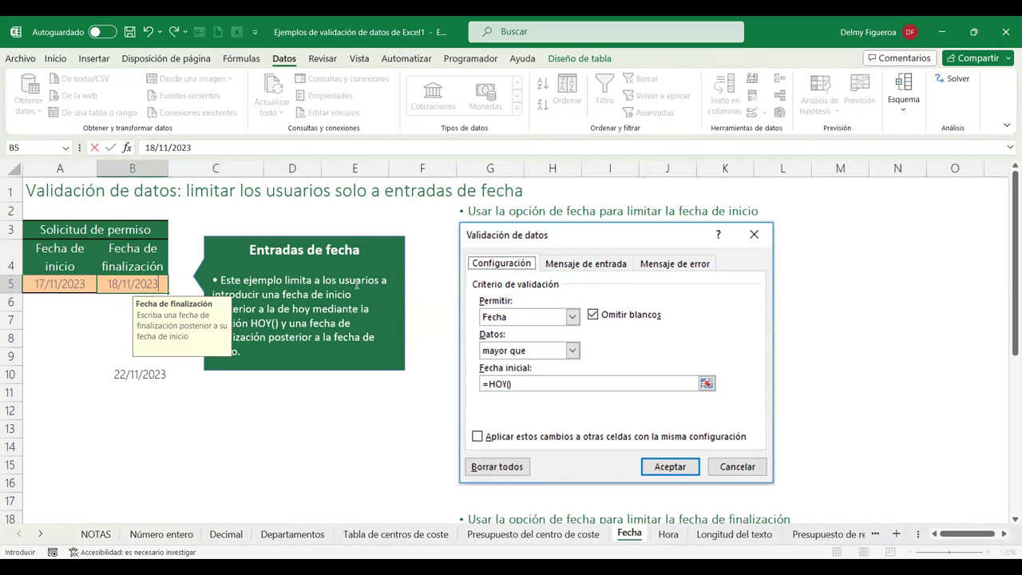
{"action": "key", "text": "Tab"}
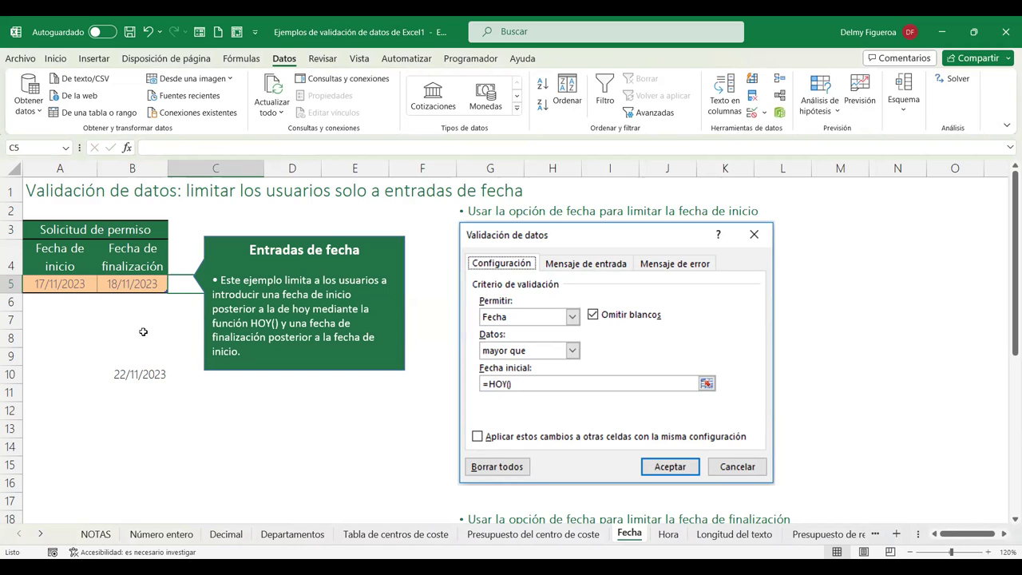
{"action": "left_click", "coordinate": [143, 334]}
{"action": "left_click", "coordinate": [143, 279]}
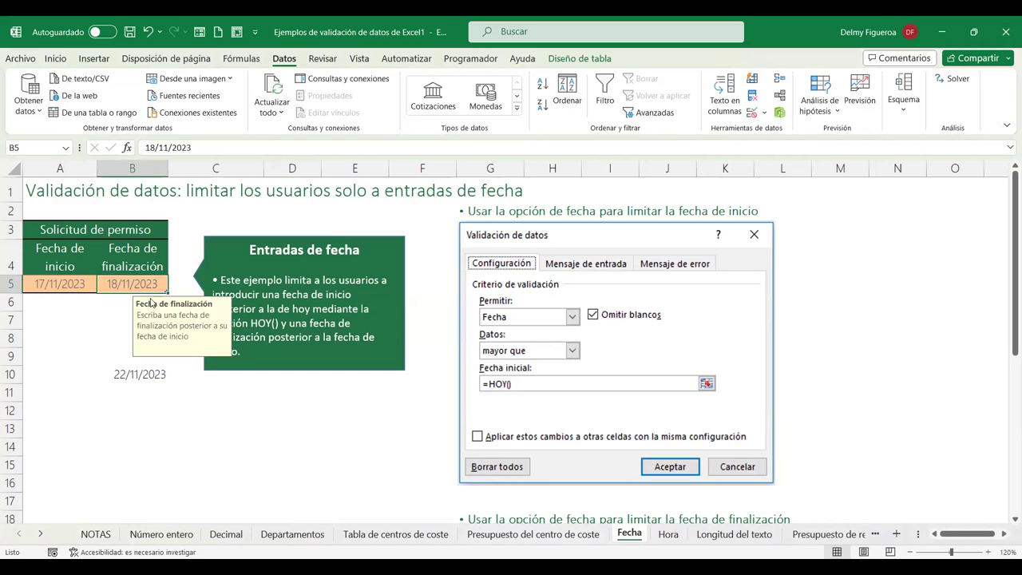
{"action": "left_click", "coordinate": [154, 382]}
Reselect the end-date cell B5 on the current sheet.
{"action": "left_click", "coordinate": [144, 279]}
{"action": "scroll", "coordinate": [639, 404], "scroll_direction": "down", "scroll_amount": 3}
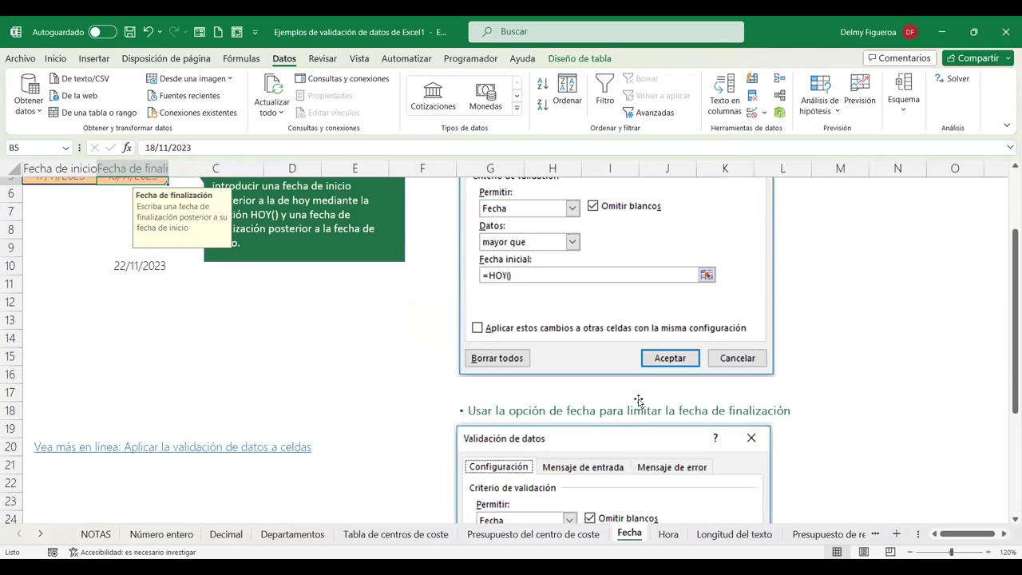
{"action": "scroll", "coordinate": [638, 395], "scroll_direction": "down", "scroll_amount": 4}
{"action": "scroll", "coordinate": [639, 388], "scroll_direction": "up", "scroll_amount": 4}
{"action": "scroll", "coordinate": [639, 389], "scroll_direction": "up", "scroll_amount": 3}
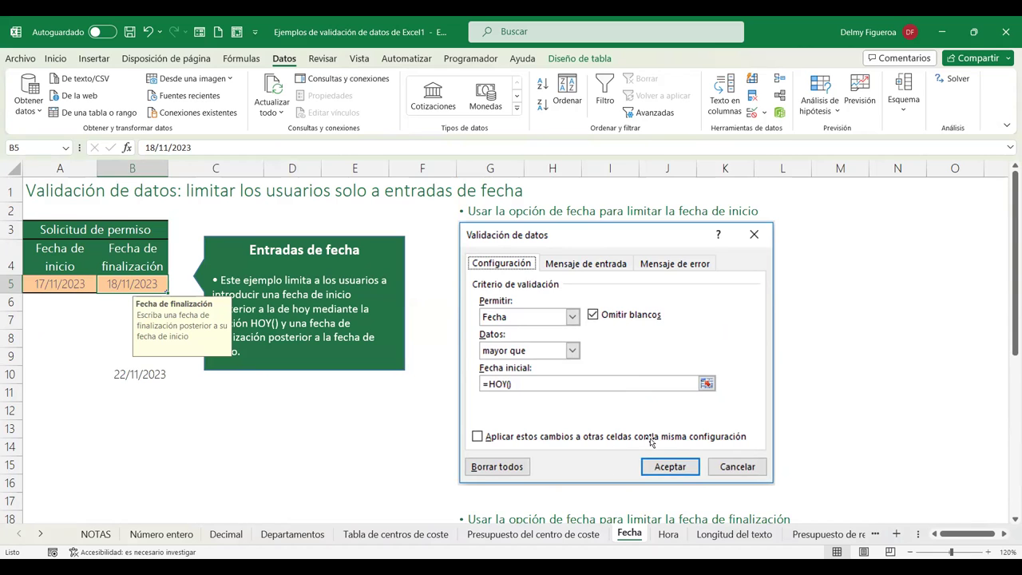
Switch to the Hora sheet at 120% zoom and select the meeting-time cell C4.
{"action": "left_click", "coordinate": [667, 534]}
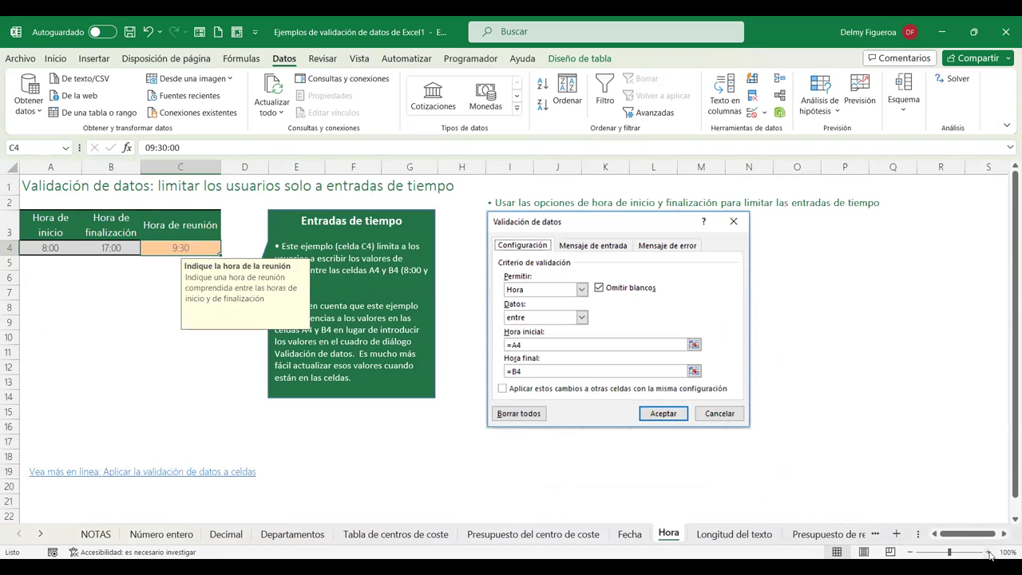
{"action": "left_click", "coordinate": [988, 551]}
{"action": "left_click", "coordinate": [988, 552]}
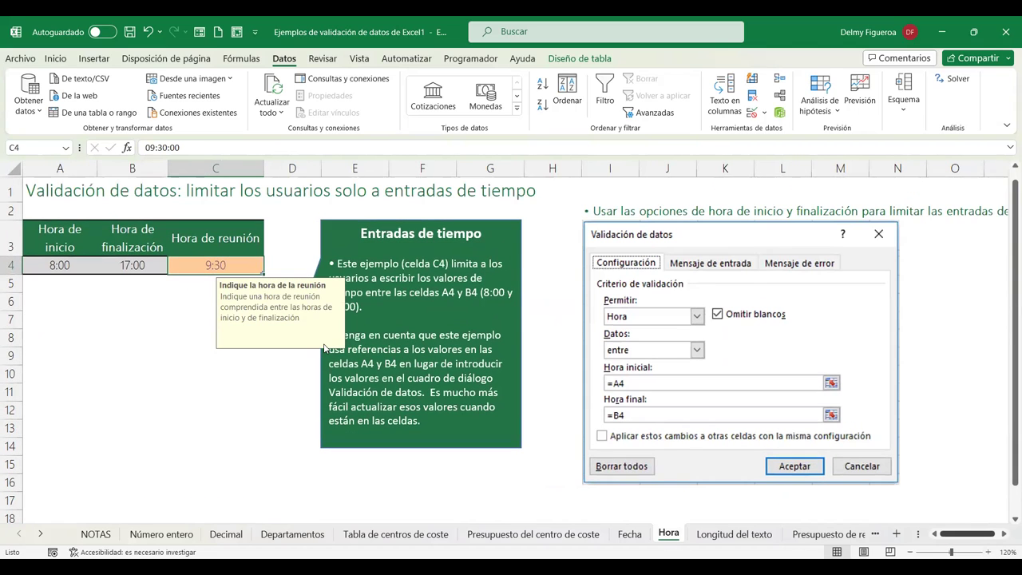
{"action": "left_click", "coordinate": [145, 352]}
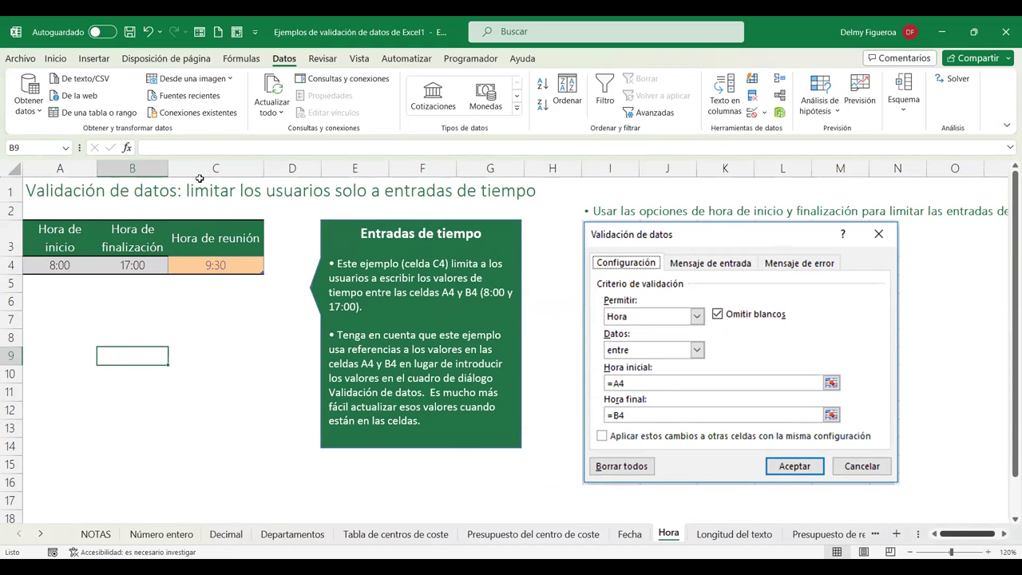
{"action": "left_click", "coordinate": [225, 263]}
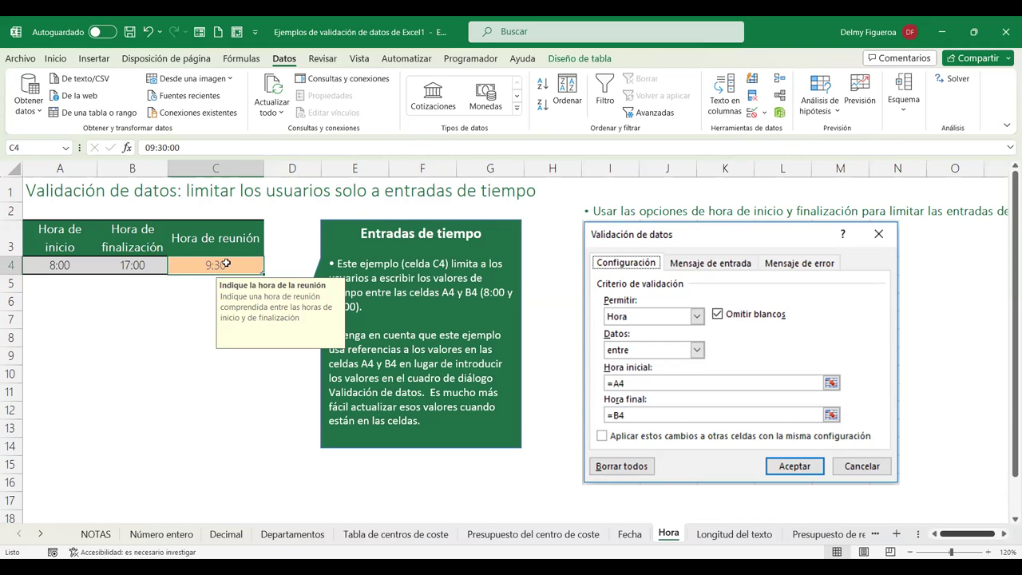
Try 17:30 as the meeting time in C4 and dismiss the rejection.
{"action": "type", "text": "17"}
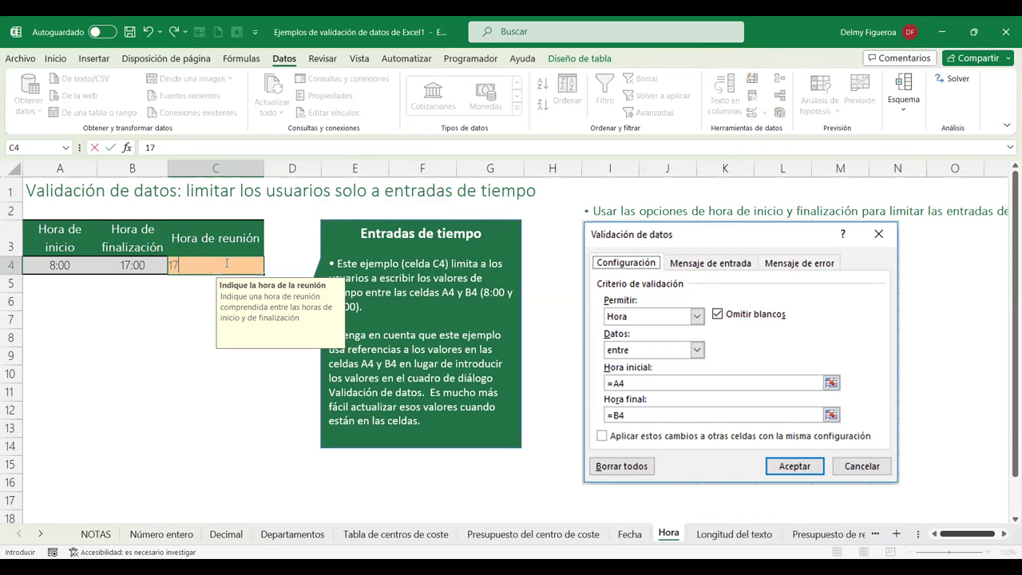
{"action": "type", "text": ":3"}
{"action": "key", "text": "Return"}
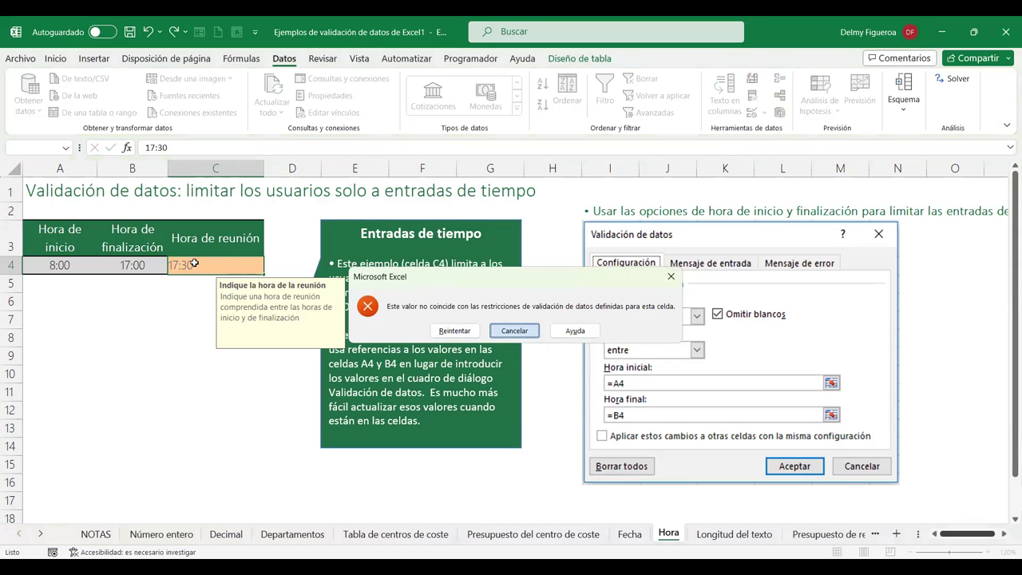
{"action": "key", "text": "Escape"}
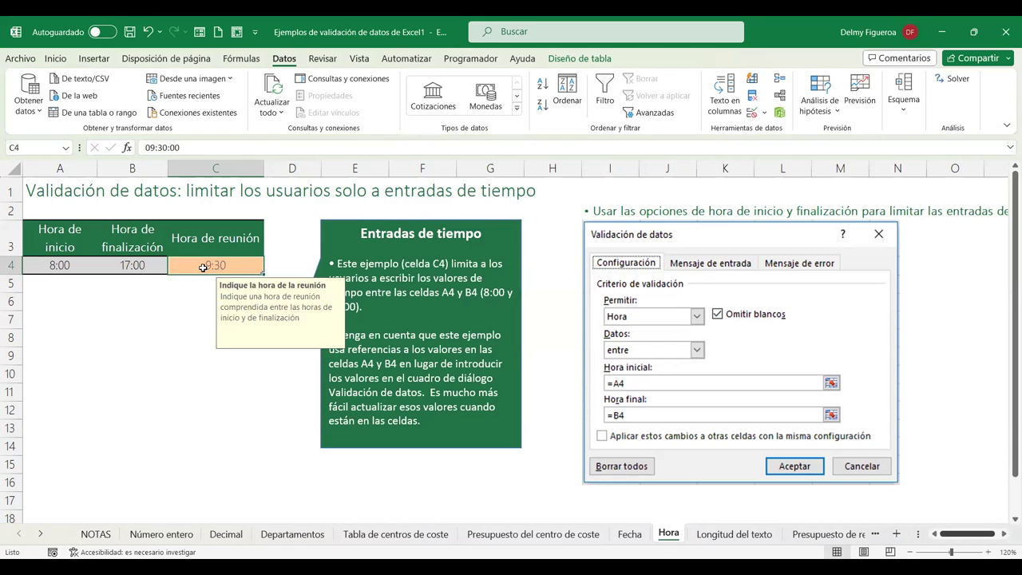
Enter 16:00 as the meeting time in C4, then select start-time cell A4.
{"action": "type", "text": "16:00"}
{"action": "key", "text": "Tab"}
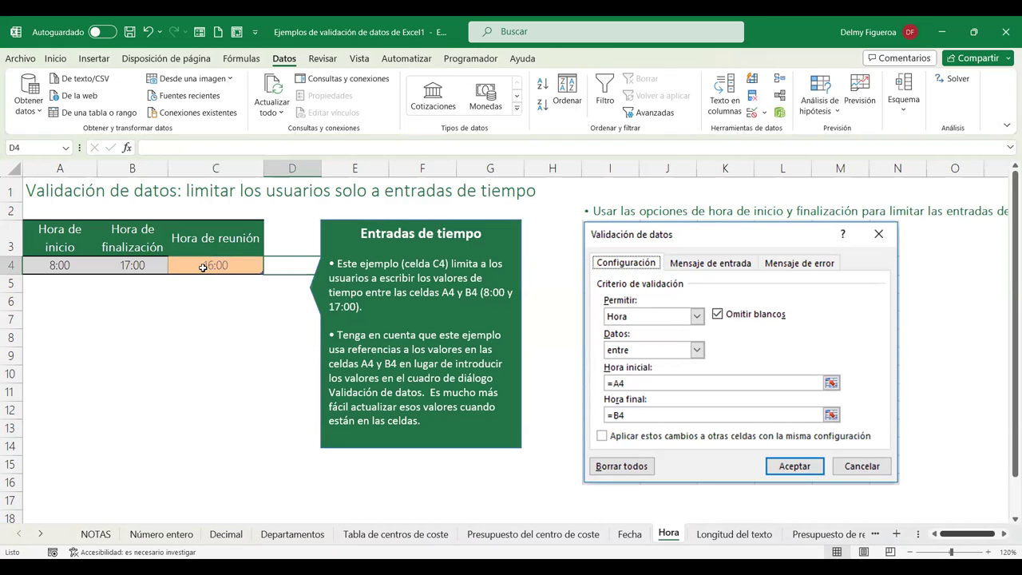
{"action": "left_click", "coordinate": [203, 268]}
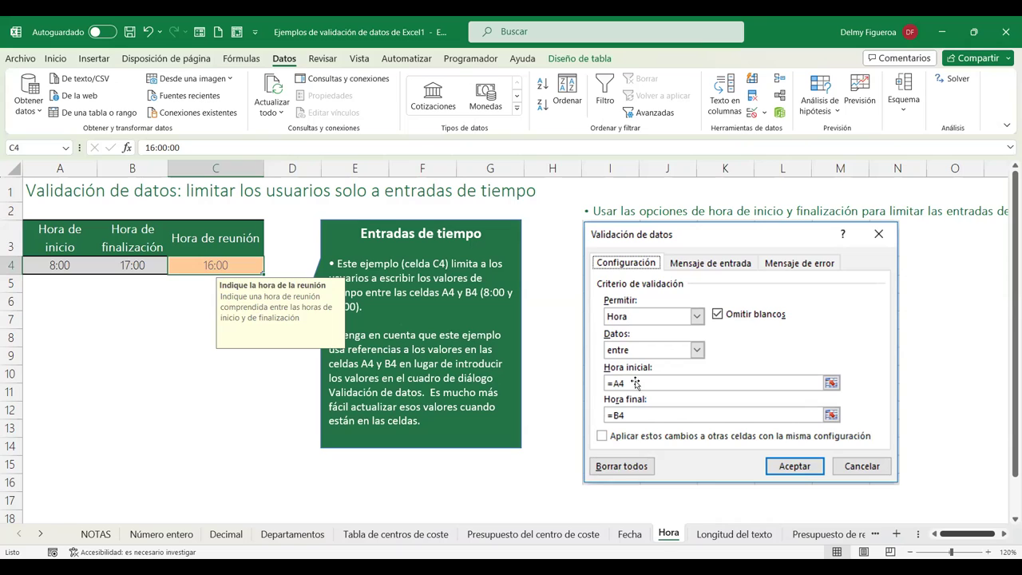
{"action": "left_click", "coordinate": [58, 264]}
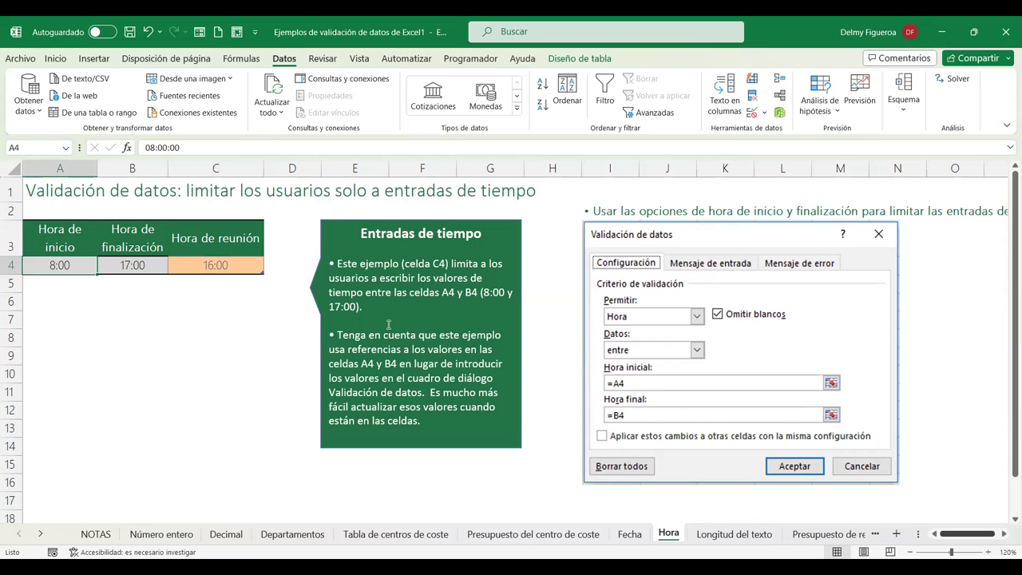
Set the start time to 9:00 and the end time to 16:00.
{"action": "type", "text": "9:00"}
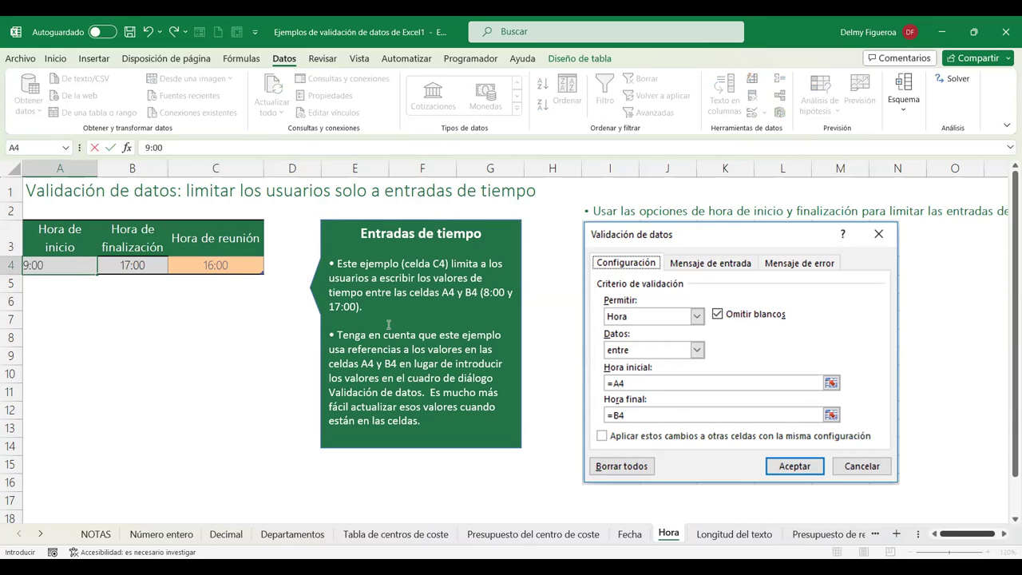
{"action": "key", "text": "Tab"}
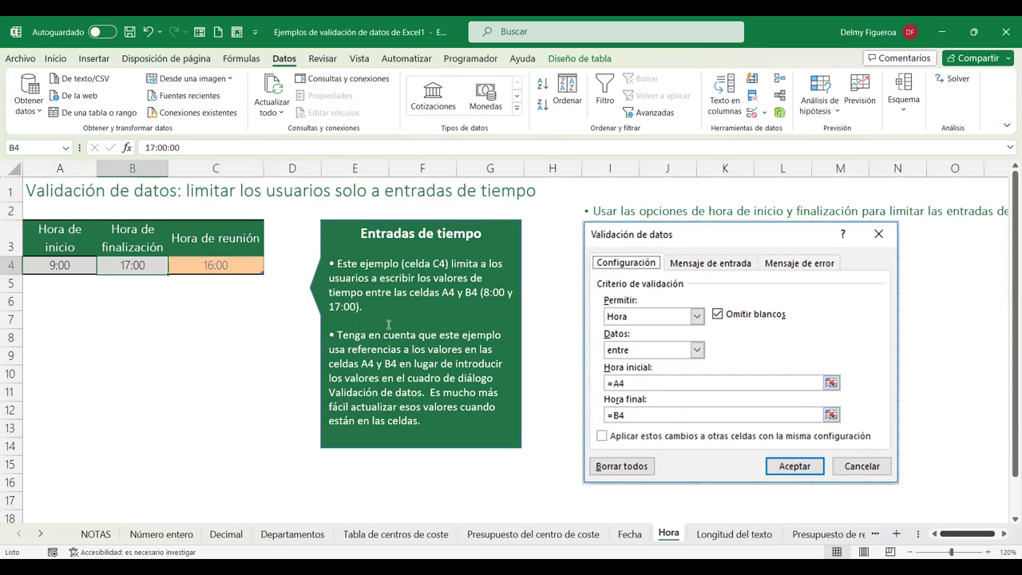
{"action": "type", "text": "16:"}
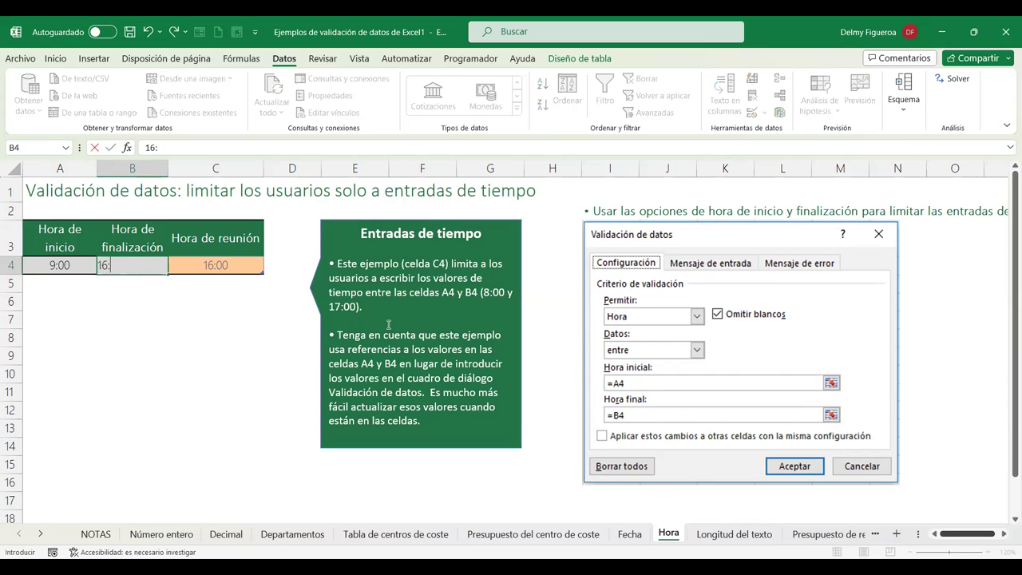
{"action": "type", "text": "00"}
{"action": "key", "text": "Tab"}
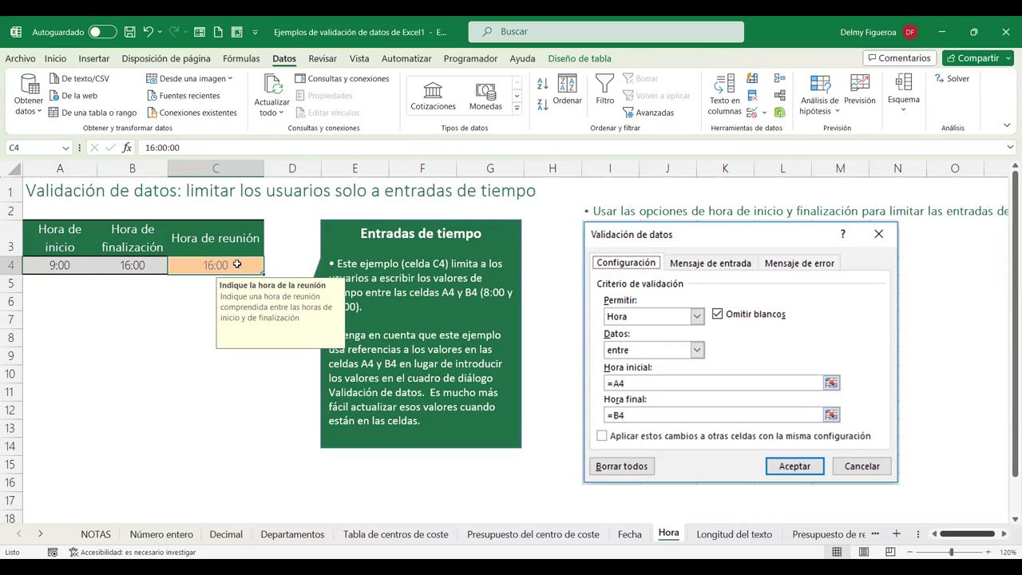
Try 8:00 as the meeting time in C4 and cancel the rejection.
{"action": "key", "text": "F2"}
{"action": "type", "text": "8:00"}
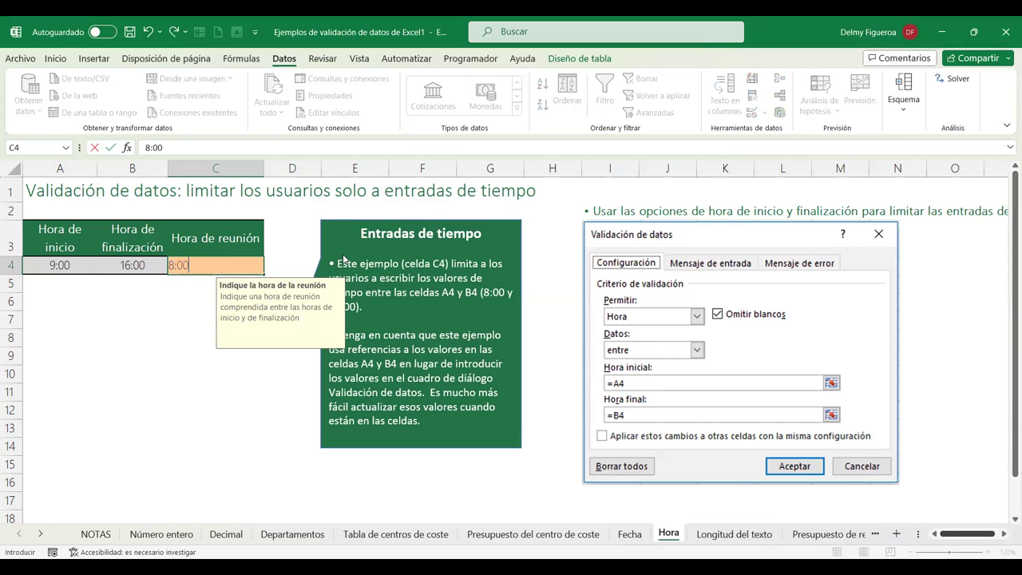
{"action": "key", "text": "Return"}
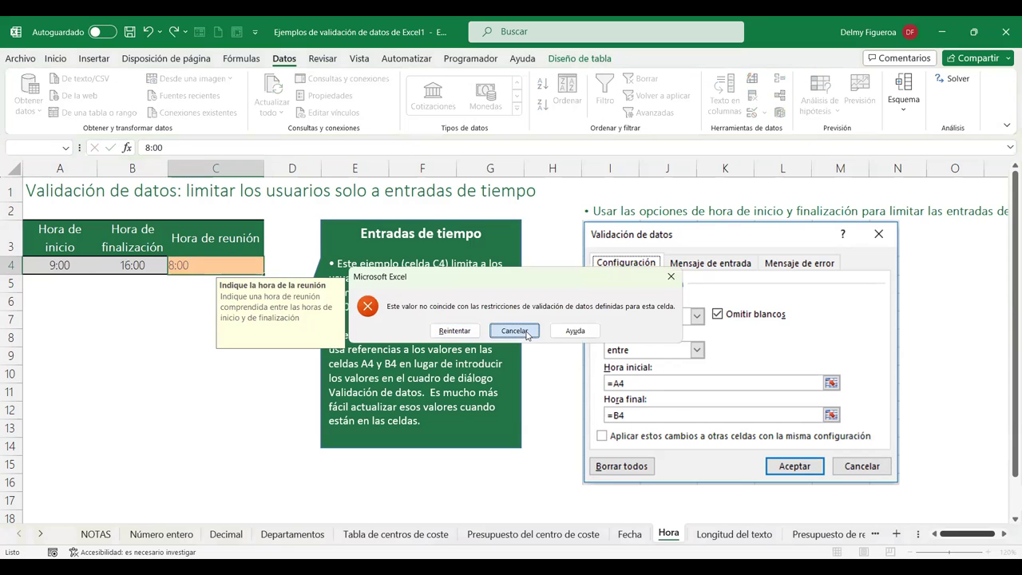
{"action": "left_click", "coordinate": [514, 330]}
Enter 10:30 as the meeting time in C4 and check it is accepted.
{"action": "left_click", "coordinate": [68, 263]}
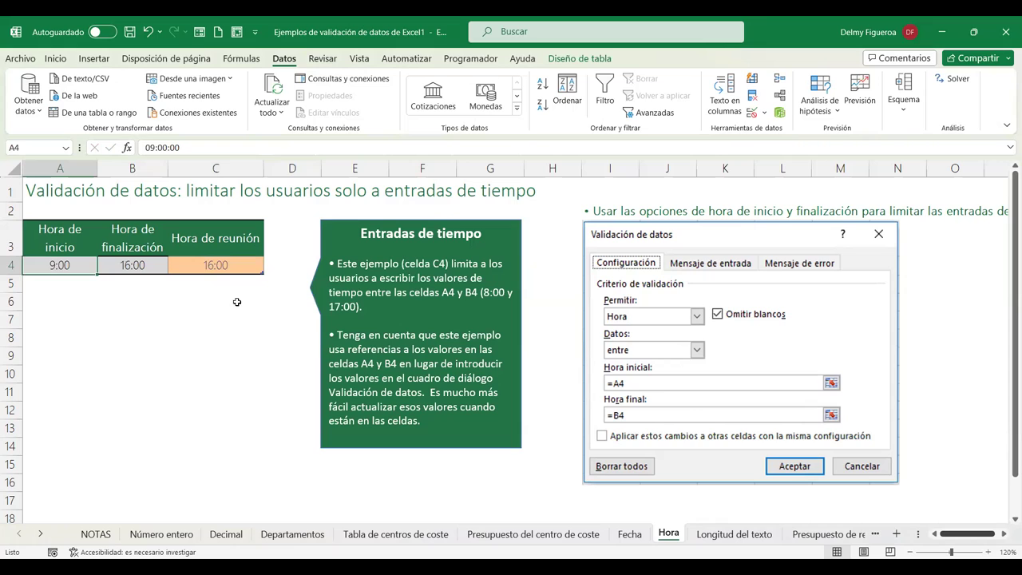
{"action": "left_click", "coordinate": [227, 265]}
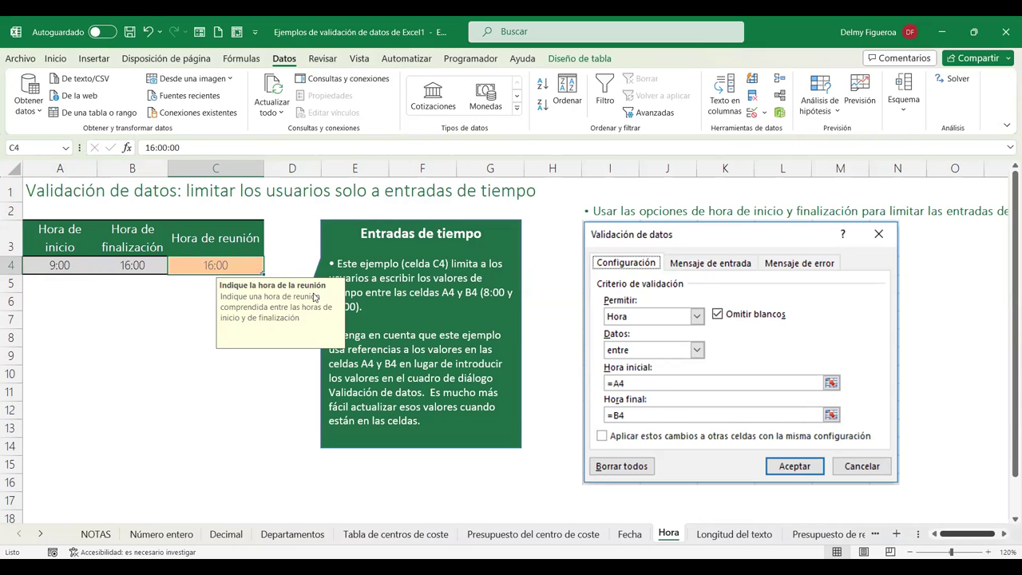
{"action": "type", "text": "10:30"}
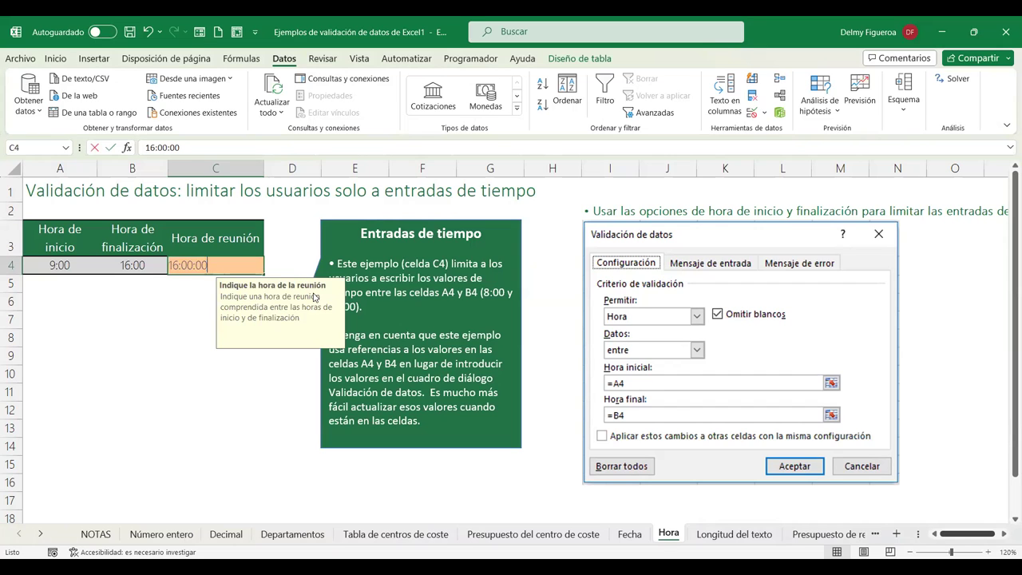
{"action": "key", "text": "Tab"}
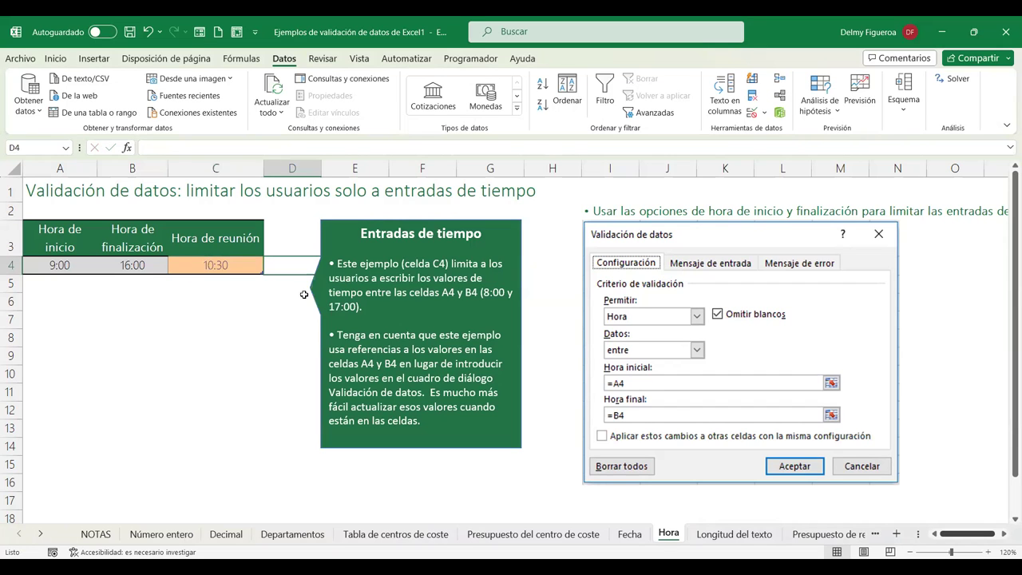
{"action": "left_click", "coordinate": [228, 265]}
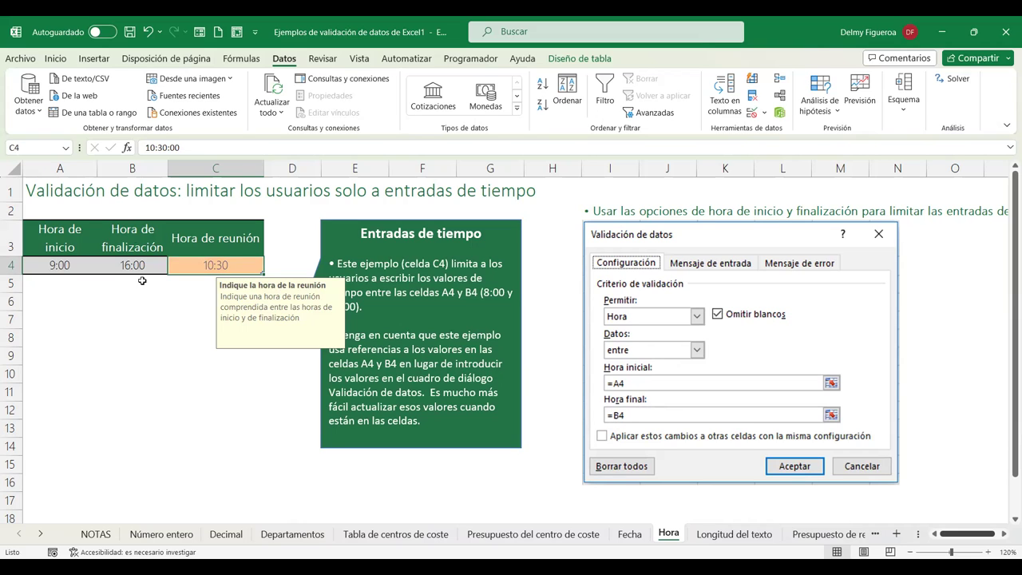
{"action": "scroll", "coordinate": [792, 355], "scroll_direction": "down", "scroll_amount": 2}
{"action": "scroll", "coordinate": [792, 355], "scroll_direction": "down", "scroll_amount": 3}
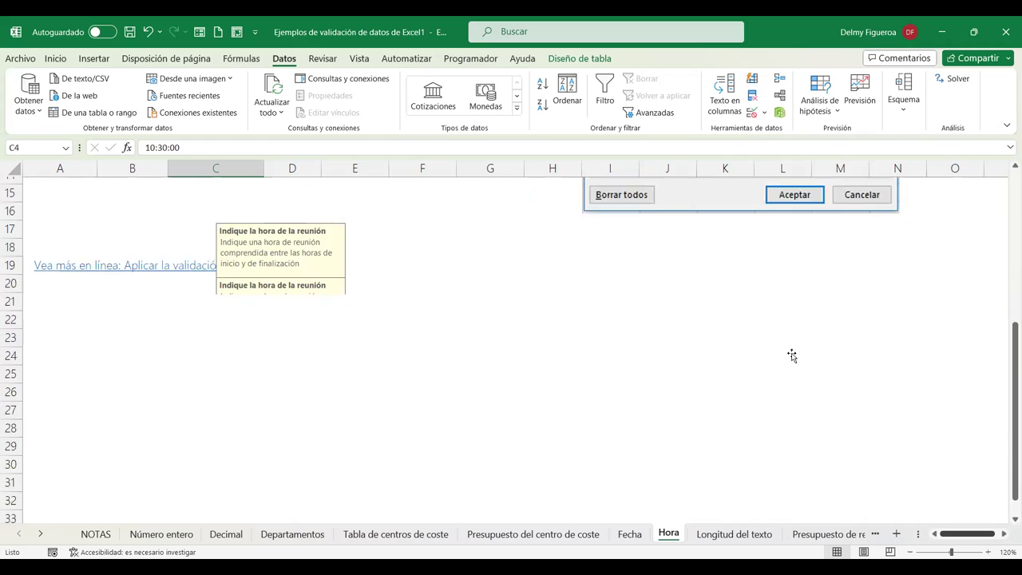
{"action": "scroll", "coordinate": [792, 355], "scroll_direction": "up", "scroll_amount": 5}
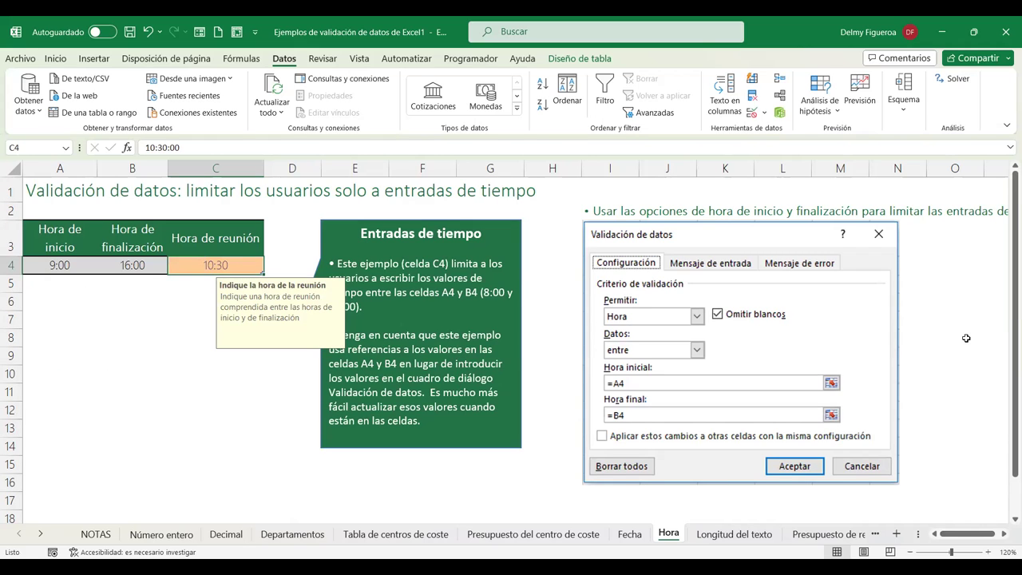
Switch to the Longitud del texto sheet at 120% zoom and begin typing 'Hoy es' in A4.
{"action": "left_click", "coordinate": [705, 536]}
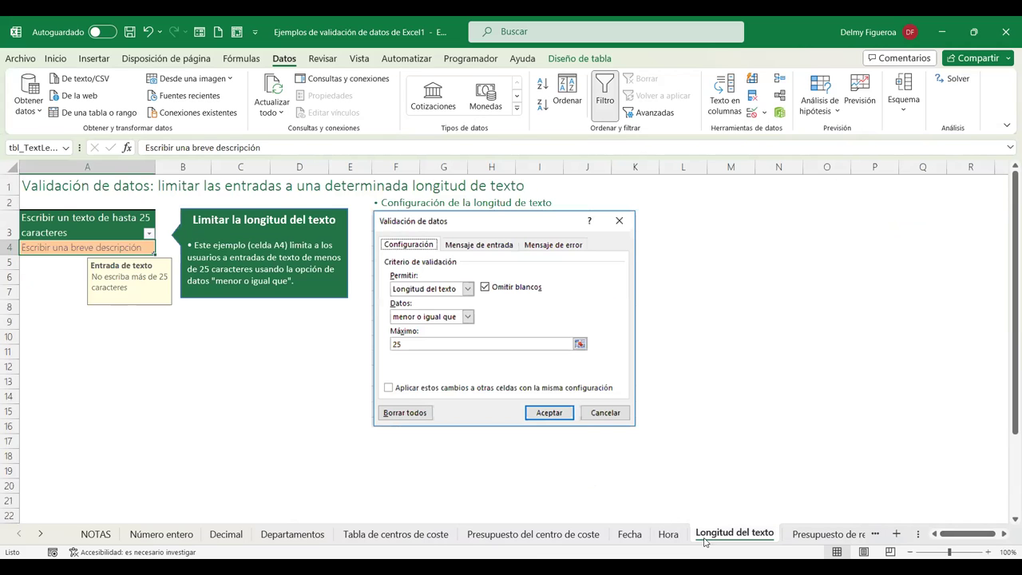
{"action": "left_click", "coordinate": [990, 551]}
{"action": "left_click", "coordinate": [990, 551]}
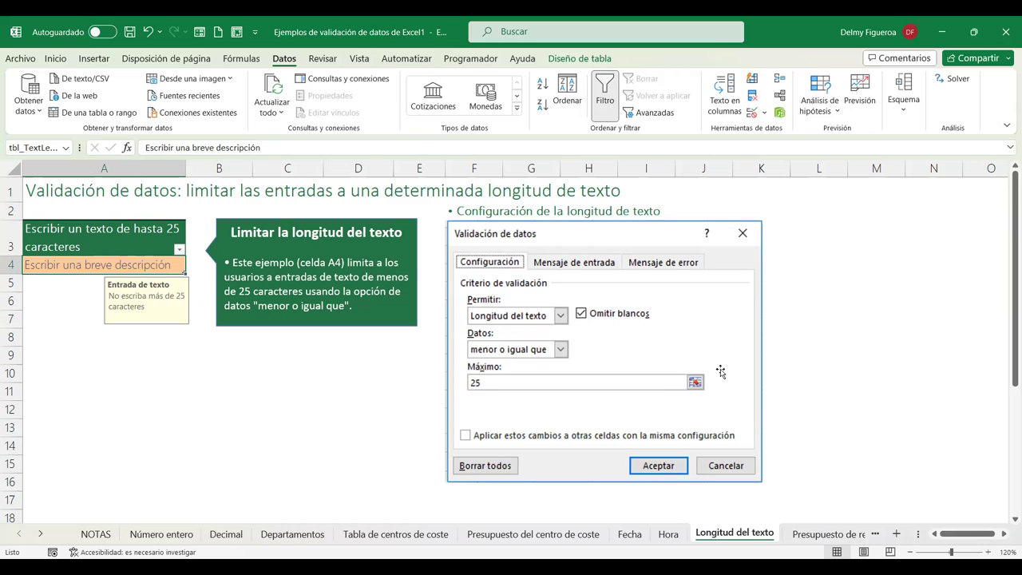
{"action": "type", "text": "Hoy es"}
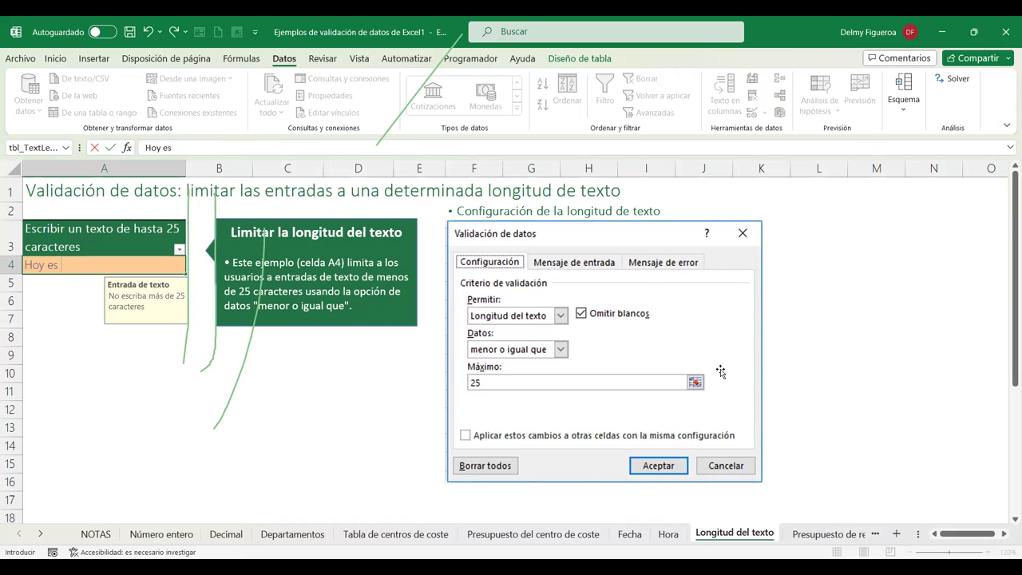
Finish entering 'Hoy es jueves 16' in A4.
{"action": "type", "text": "juves "}
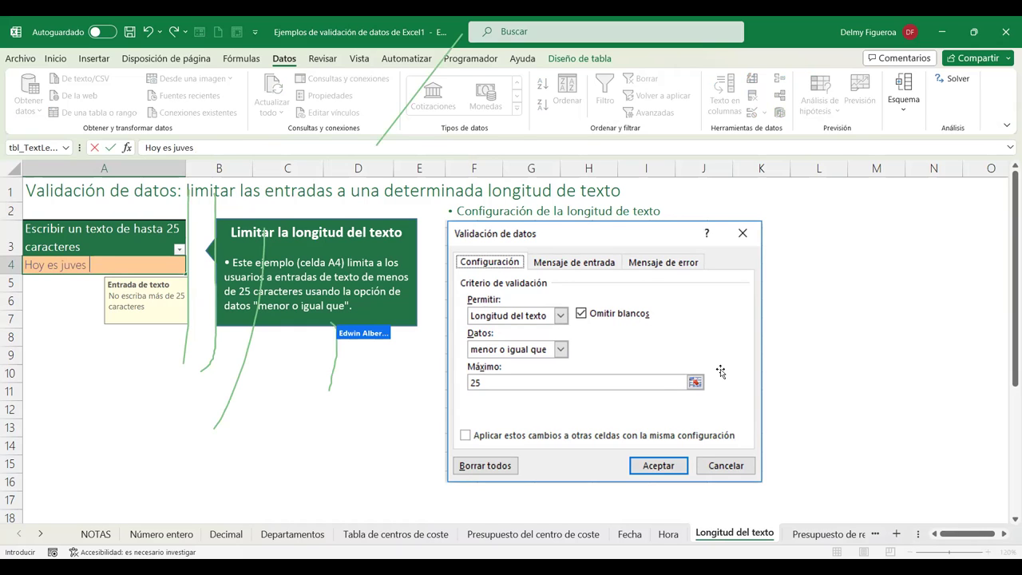
{"action": "key", "text": "BackSpace"}
{"action": "key", "text": "BackSpace"}
{"action": "key", "text": "BackSpace"}
{"action": "key", "text": "BackSpace"}
{"action": "type", "text": "eves 16"}
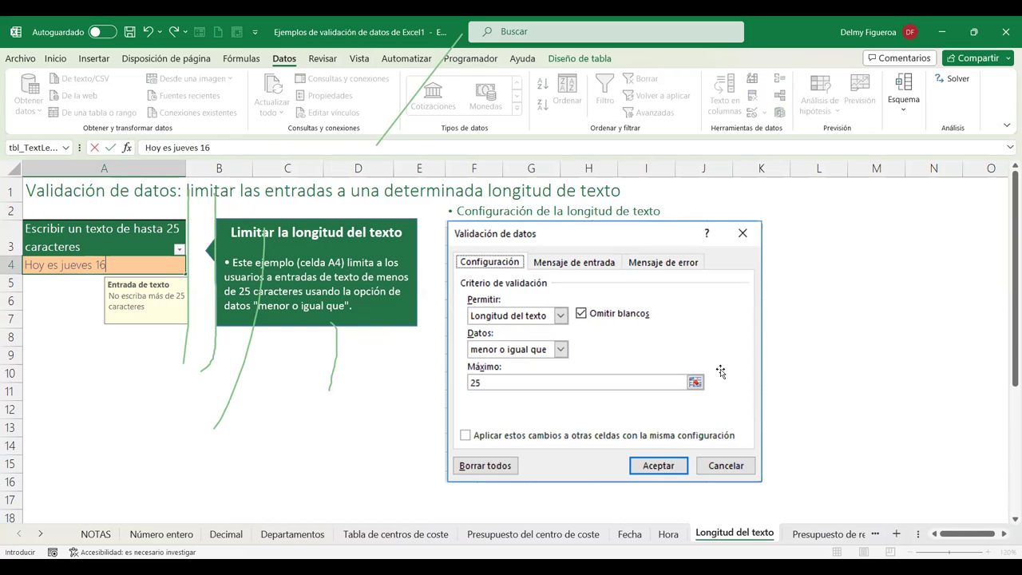
{"action": "key", "text": "ctrl+Return"}
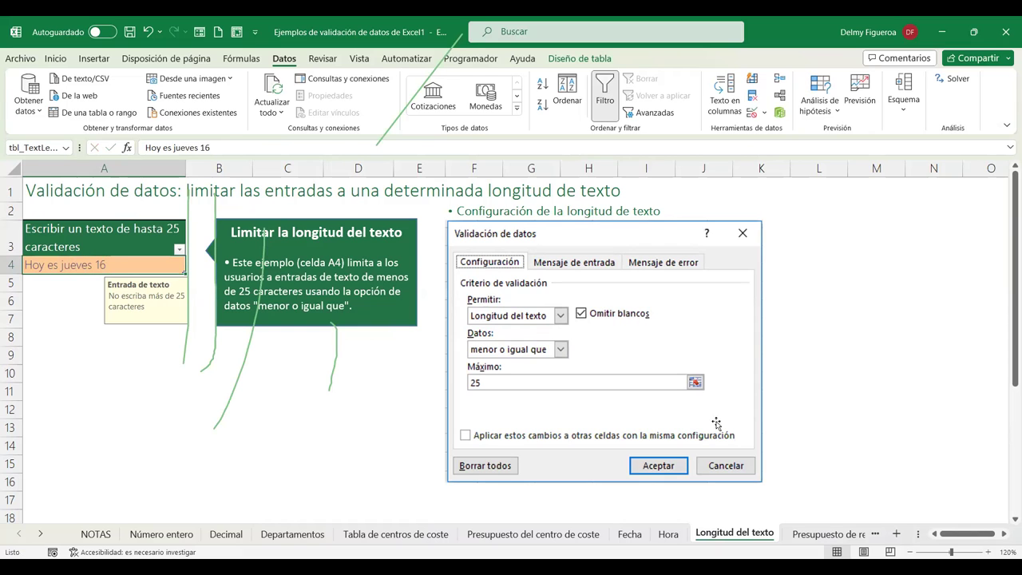
Append 'de noviembre' to A4, cancel the over-25-character rejection, and select A8.
{"action": "left_click", "coordinate": [279, 149]}
{"action": "type", "text": "de noviembre4"}
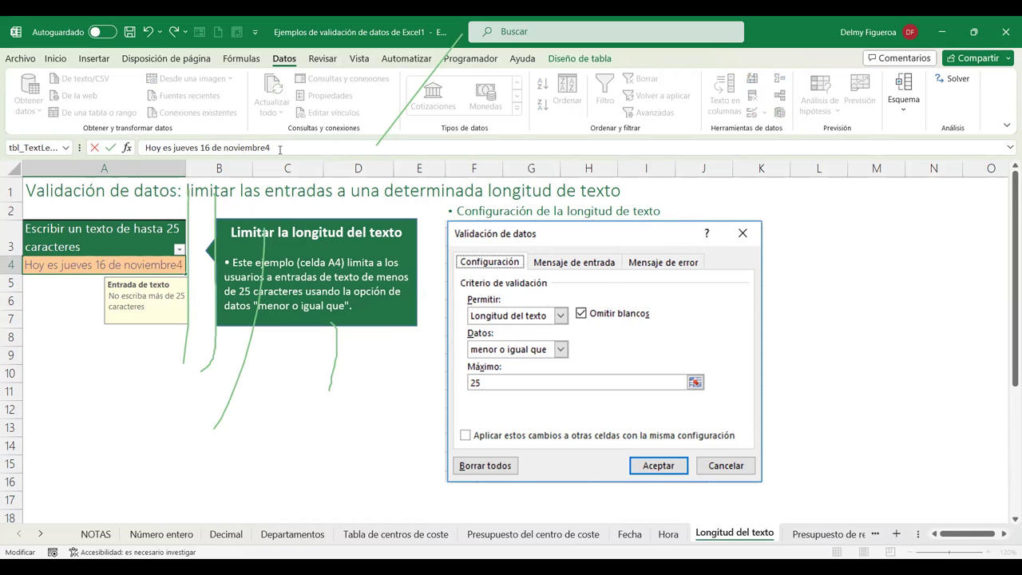
{"action": "key", "text": "BackSpace"}
{"action": "key", "text": "Return"}
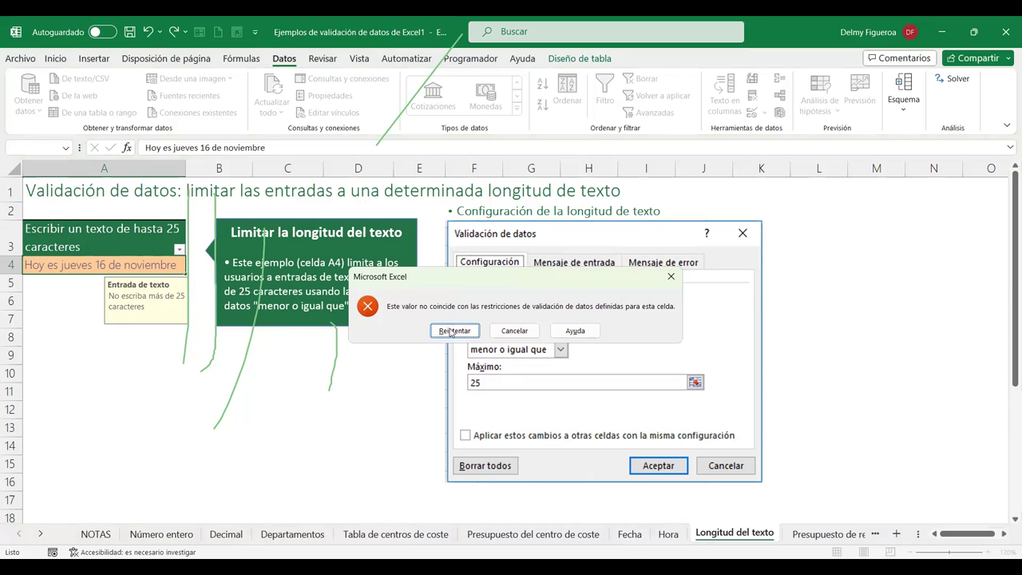
{"action": "left_click", "coordinate": [514, 331]}
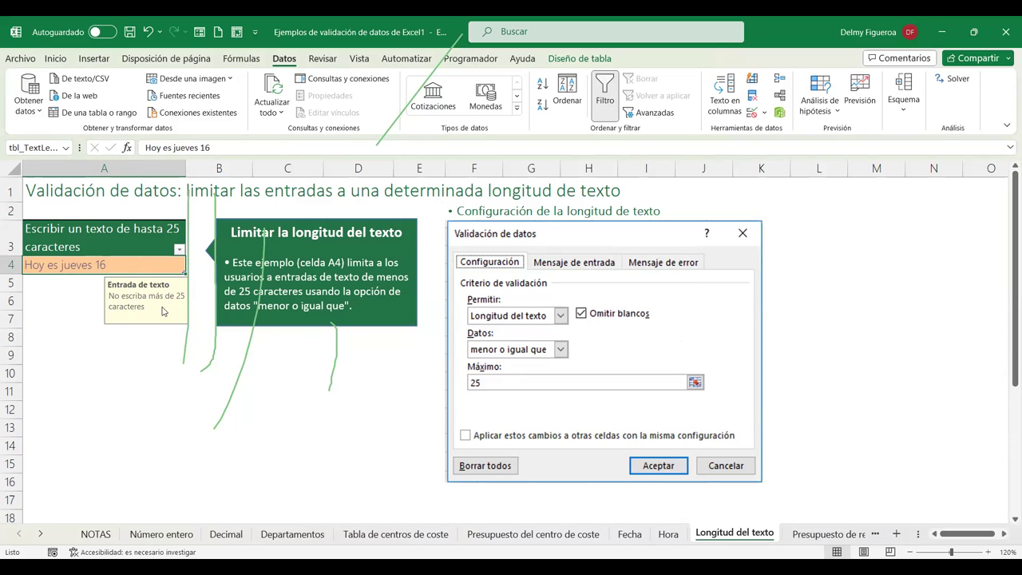
{"action": "left_click", "coordinate": [103, 338]}
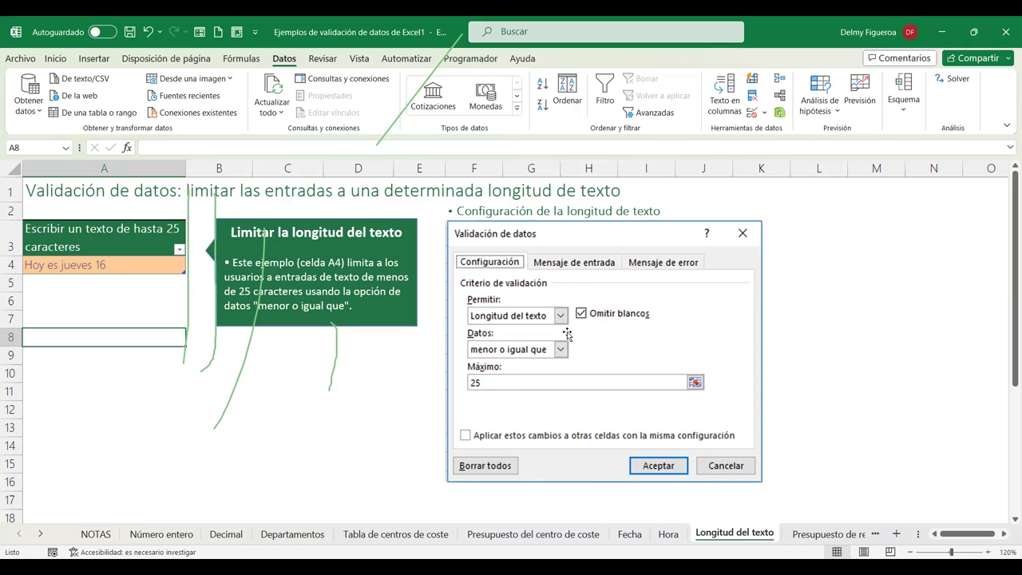
Enter =LARGO(A4) in A8 to count A4's characters, returning 16.
{"action": "type", "text": "=largo"}
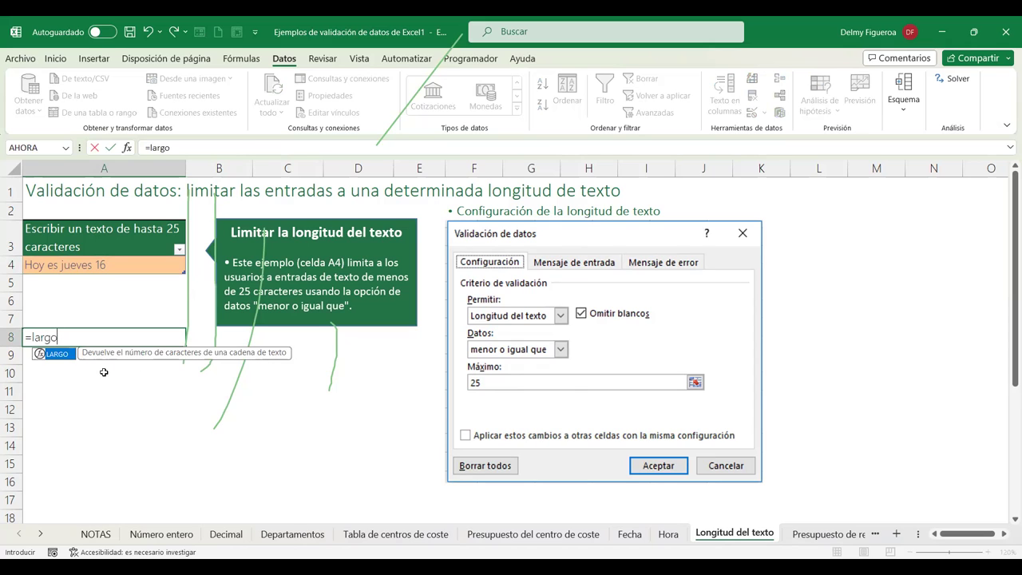
{"action": "double_click", "coordinate": [57, 356]}
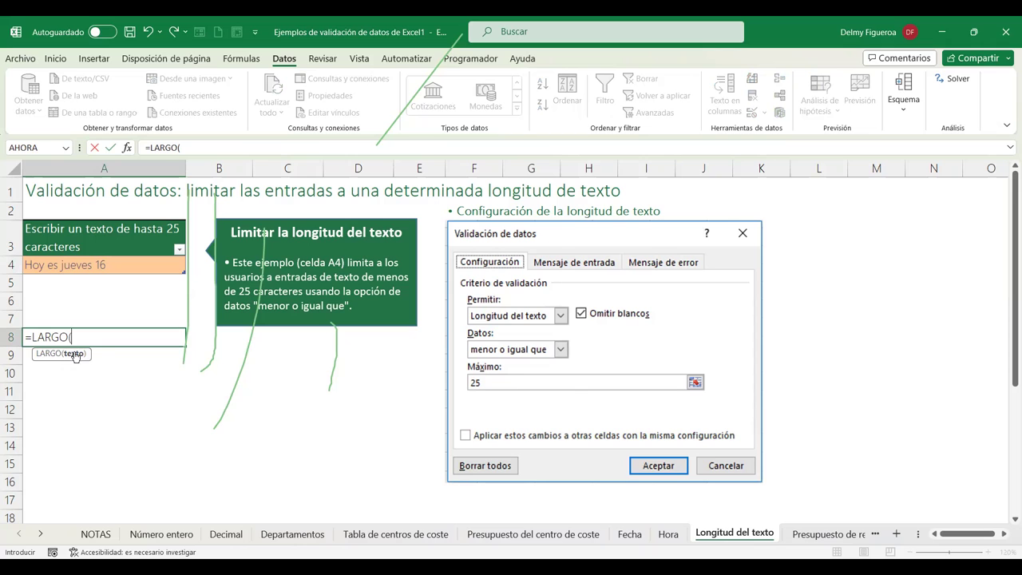
{"action": "left_click", "coordinate": [115, 263]}
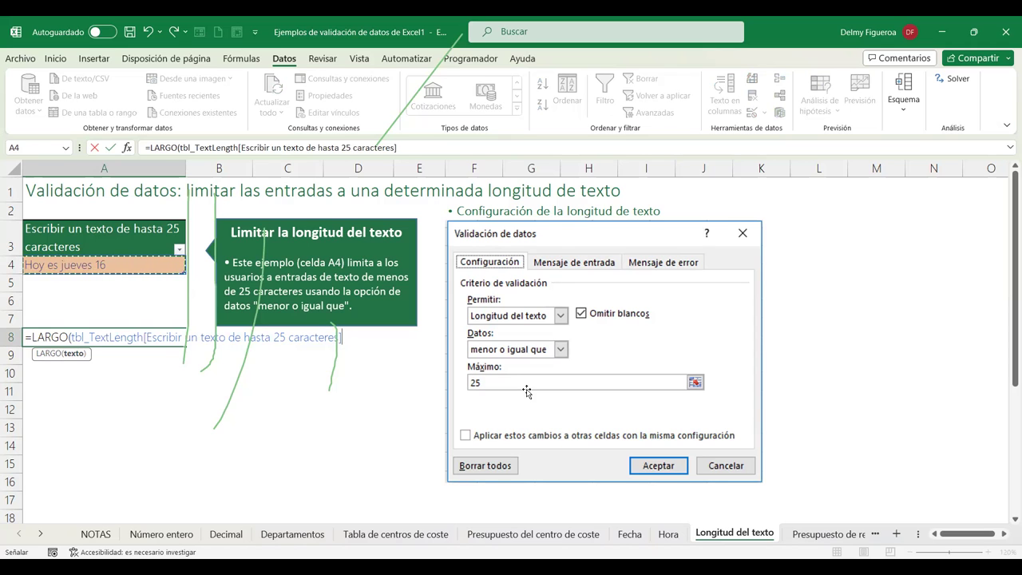
{"action": "key", "text": "Return"}
{"action": "left_click", "coordinate": [145, 338]}
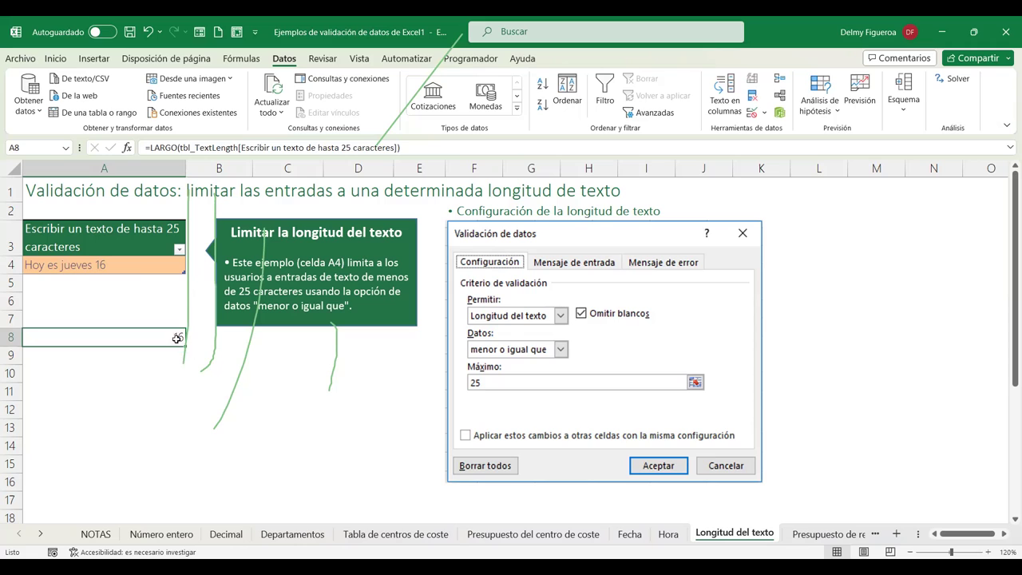
{"action": "left_click", "coordinate": [126, 262]}
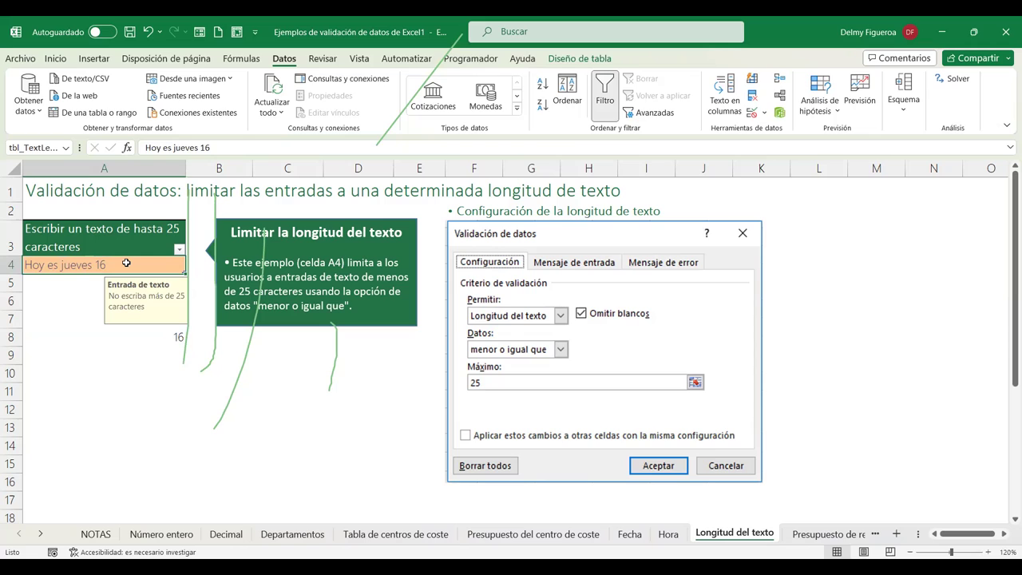
Try two sentences longer than 25 characters in A4 and cancel each rejection.
{"action": "type", "text": "En esta ced"}
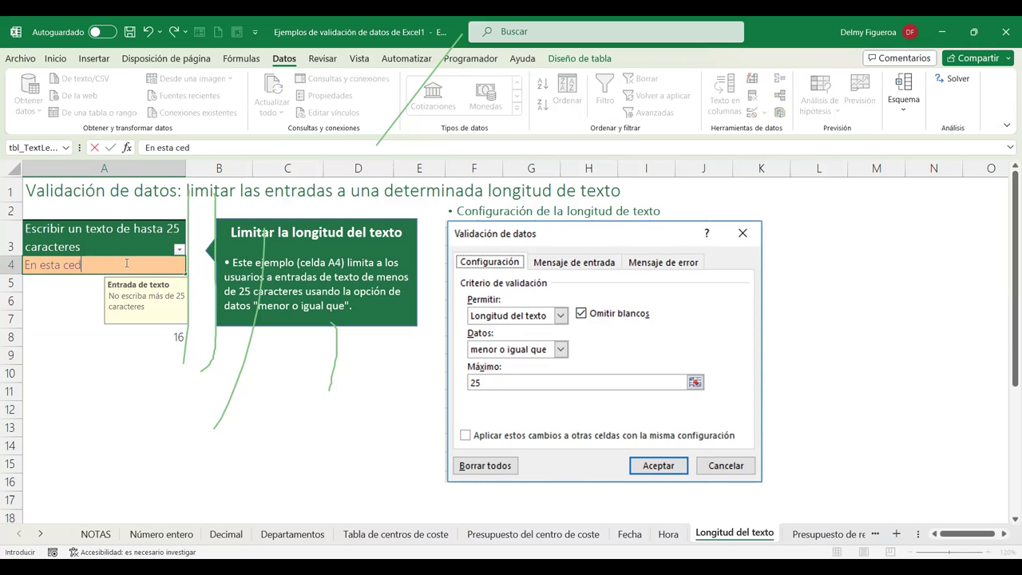
{"action": "type", "text": "lda debe"}
{"action": "type", "text": "escribir"}
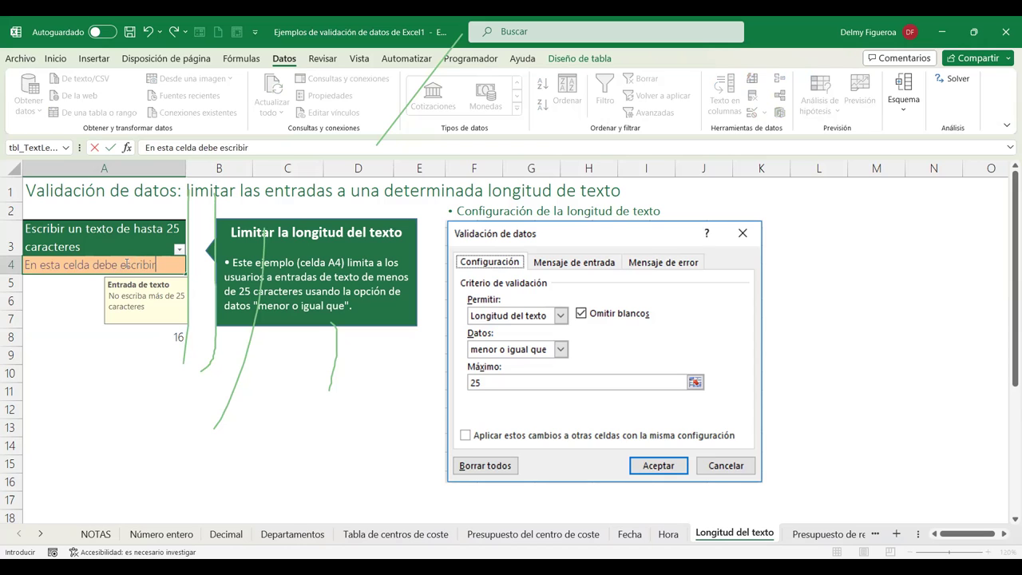
{"action": "type", "text": " menos de 25 caracteres"}
{"action": "key", "text": "Return"}
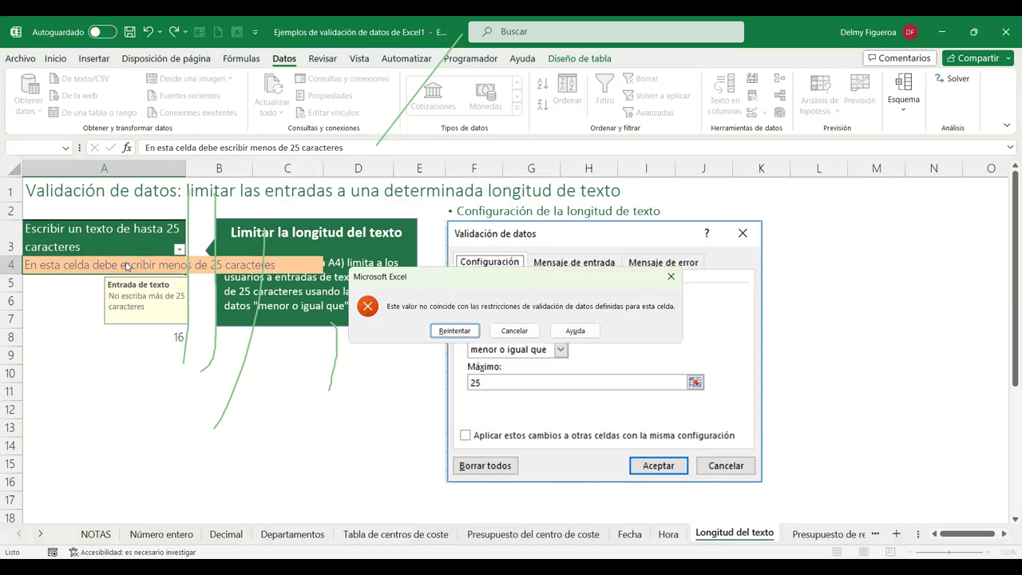
{"action": "left_click", "coordinate": [528, 333]}
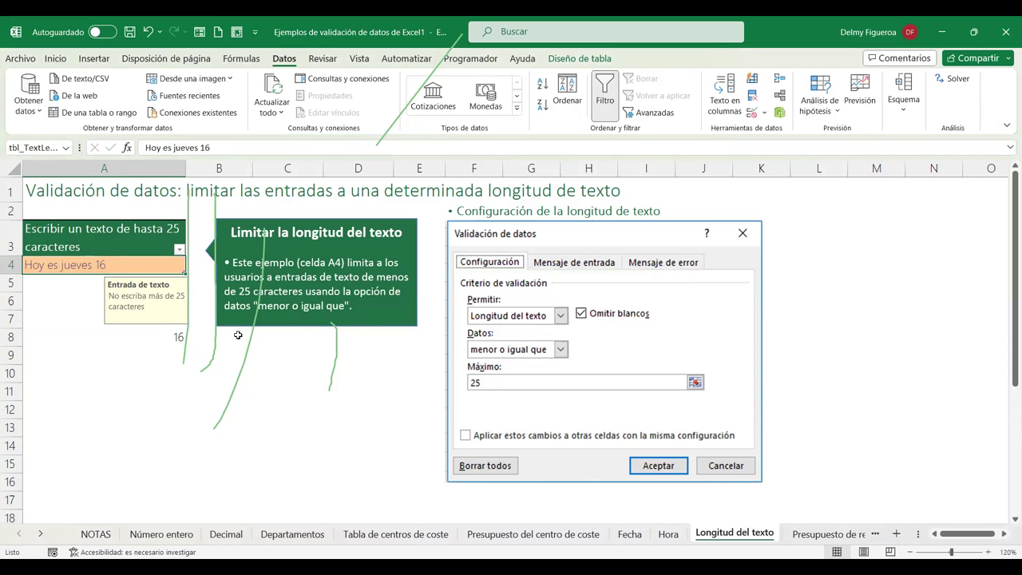
{"action": "key", "text": "Delete"}
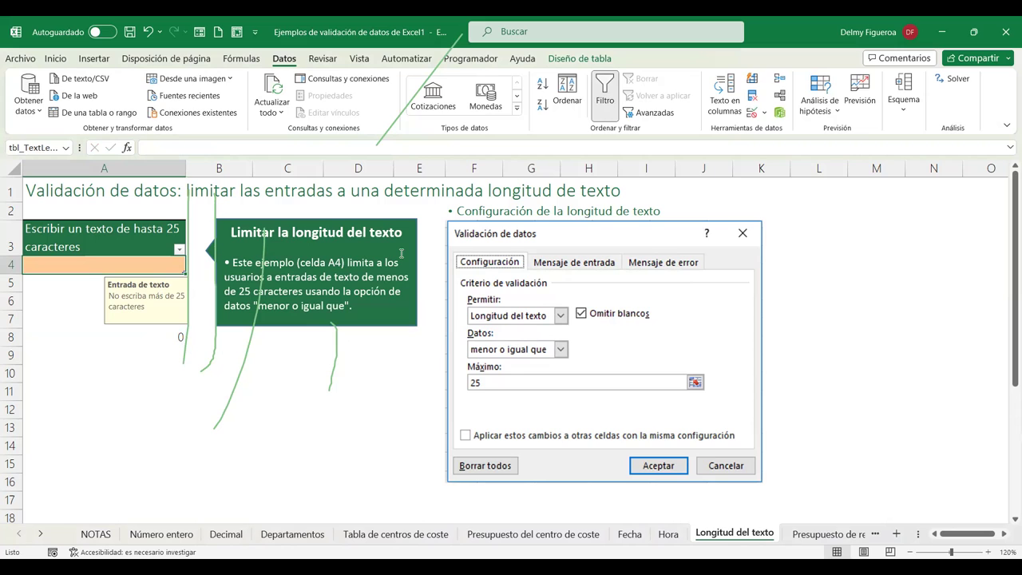
{"action": "type", "text": "Cuántos caracteres hay aquí"}
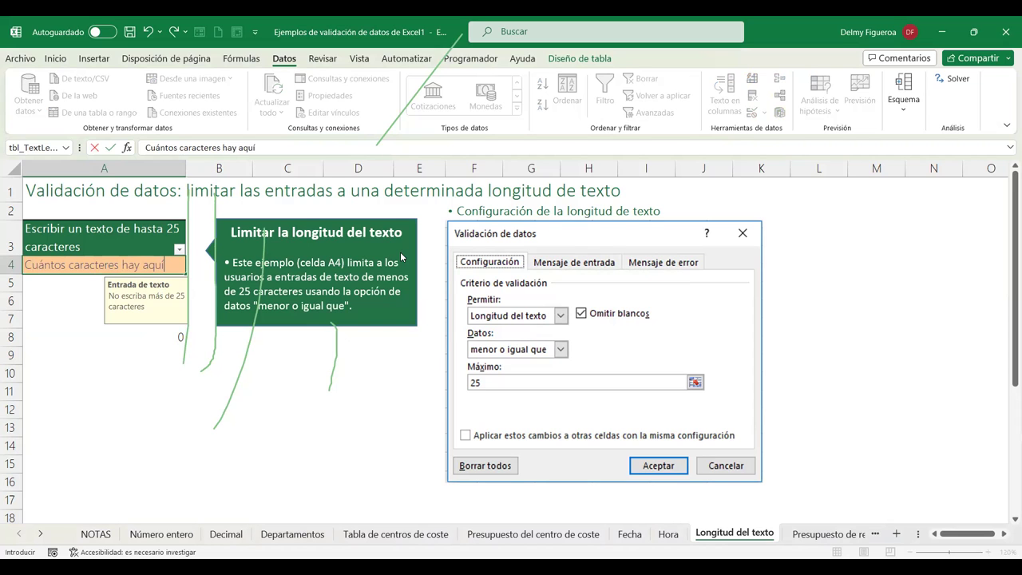
{"action": "key", "text": "Return"}
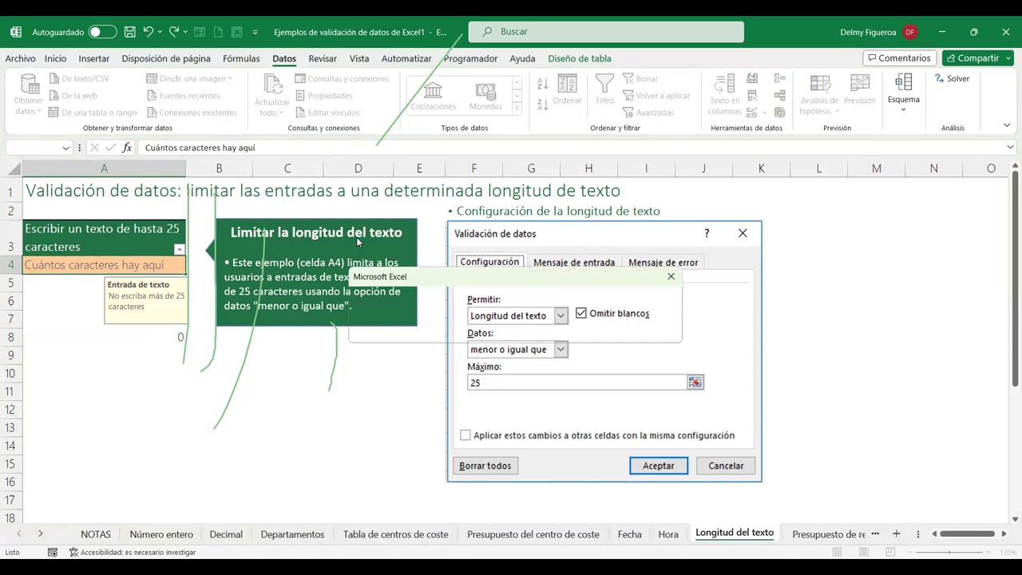
{"action": "left_click", "coordinate": [515, 332]}
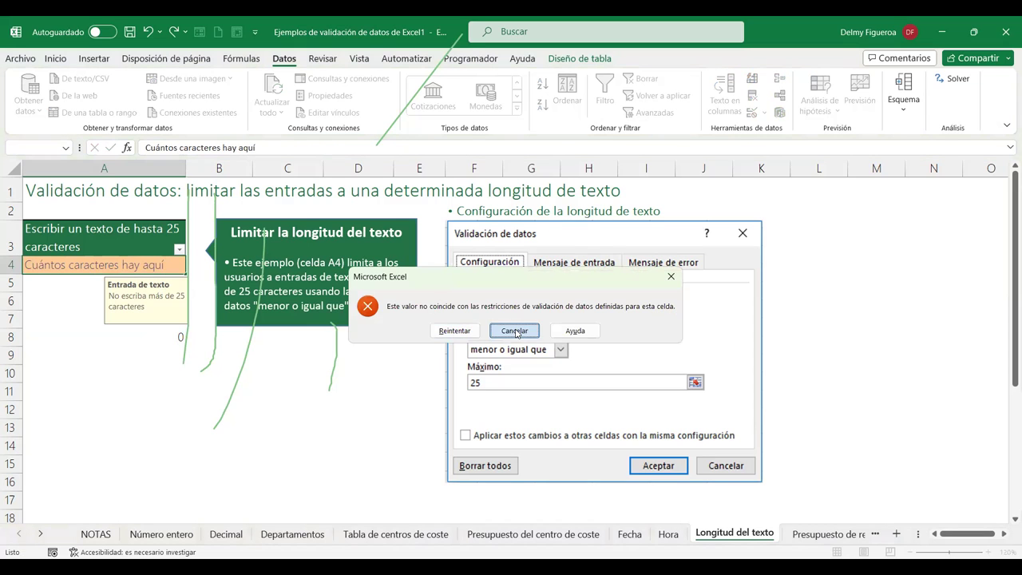
Enter 'Caracteres' in A4 and check that A8 now counts 10 characters.
{"action": "type", "text": "C"}
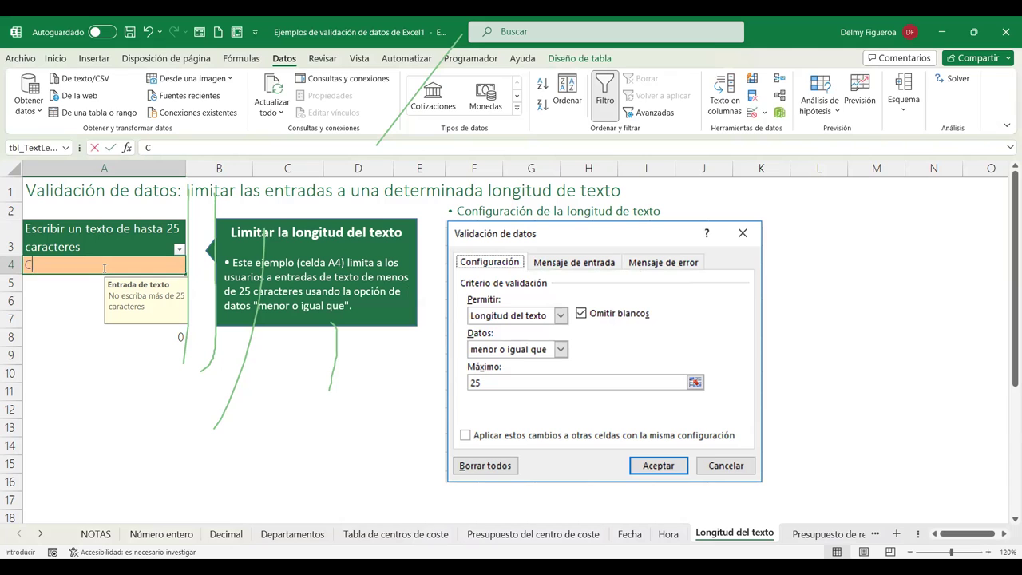
{"action": "type", "text": "aracteres"}
{"action": "key", "text": "Return"}
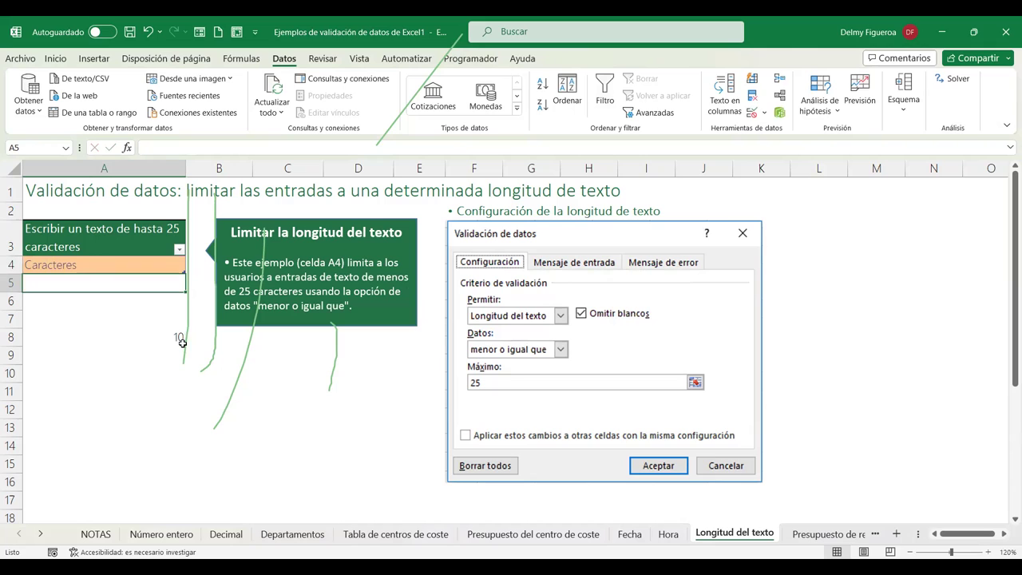
{"action": "left_click", "coordinate": [172, 338]}
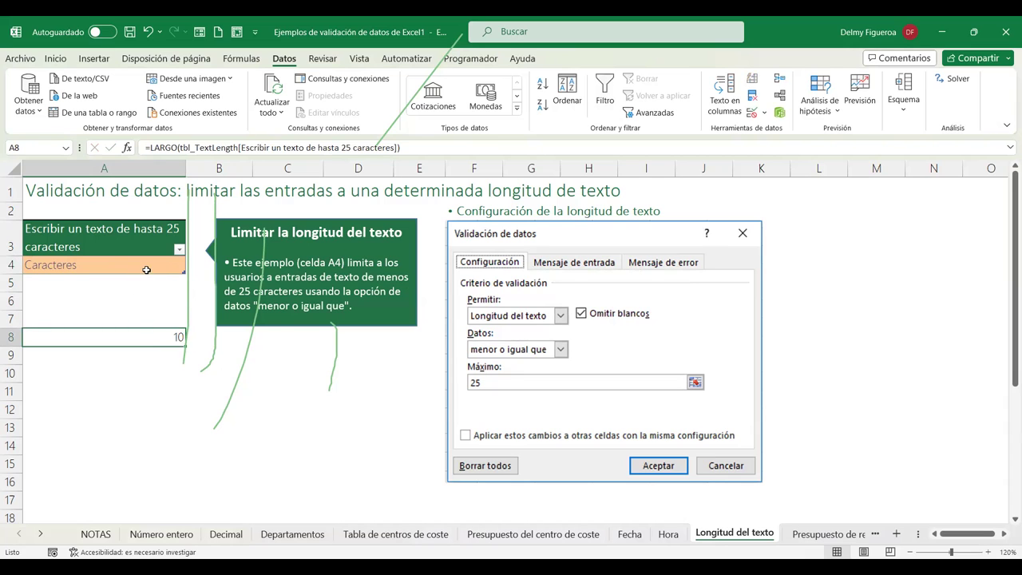
{"action": "scroll", "coordinate": [580, 322], "scroll_direction": "down", "scroll_amount": 5}
{"action": "scroll", "coordinate": [579, 322], "scroll_direction": "up", "scroll_amount": 3}
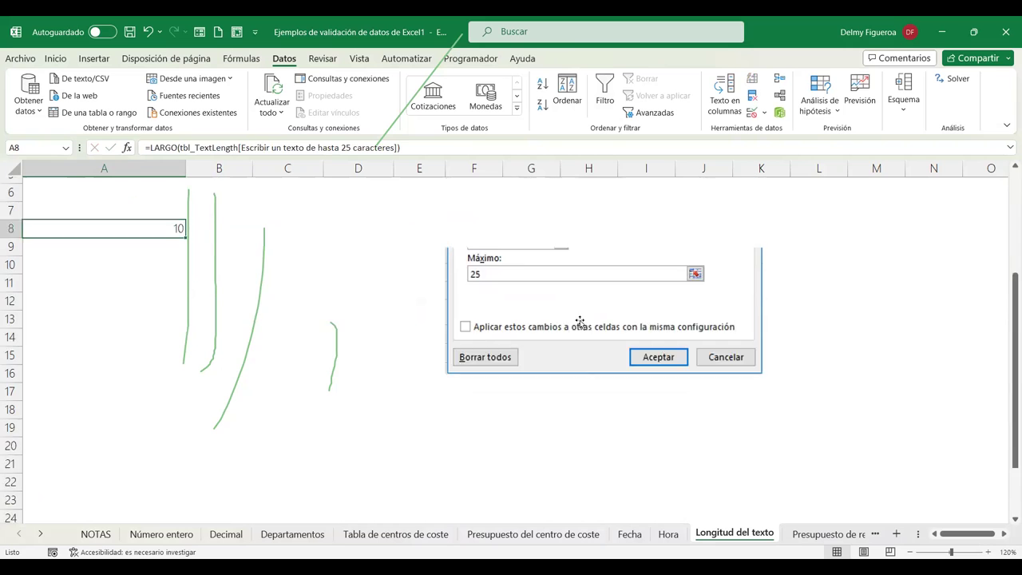
{"action": "scroll", "coordinate": [579, 322], "scroll_direction": "up", "scroll_amount": 2}
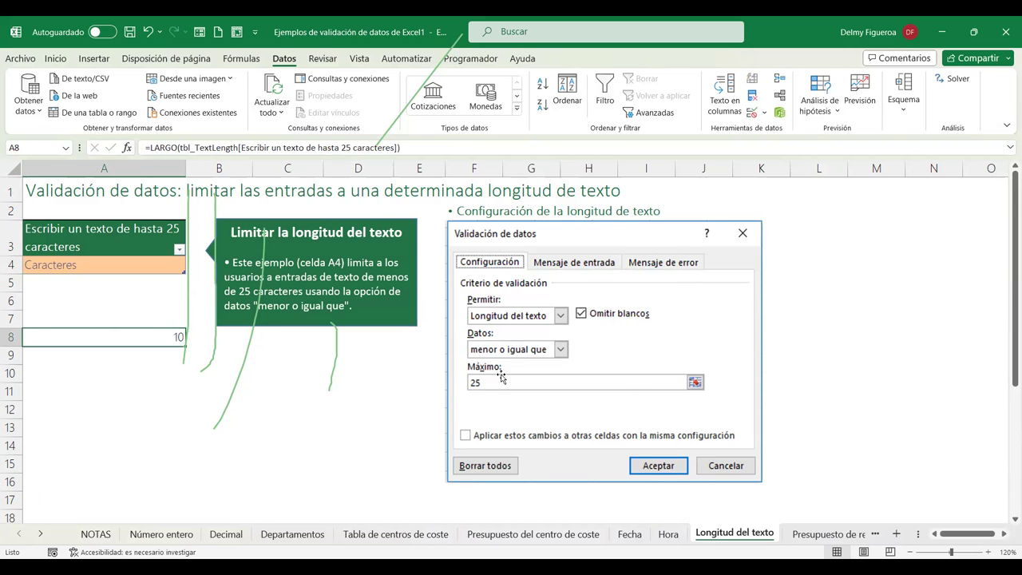
Switch to the Presupuesto de recursos humanos sheet, zoom in, and select bonus cell D10.
{"action": "left_click", "coordinate": [795, 534]}
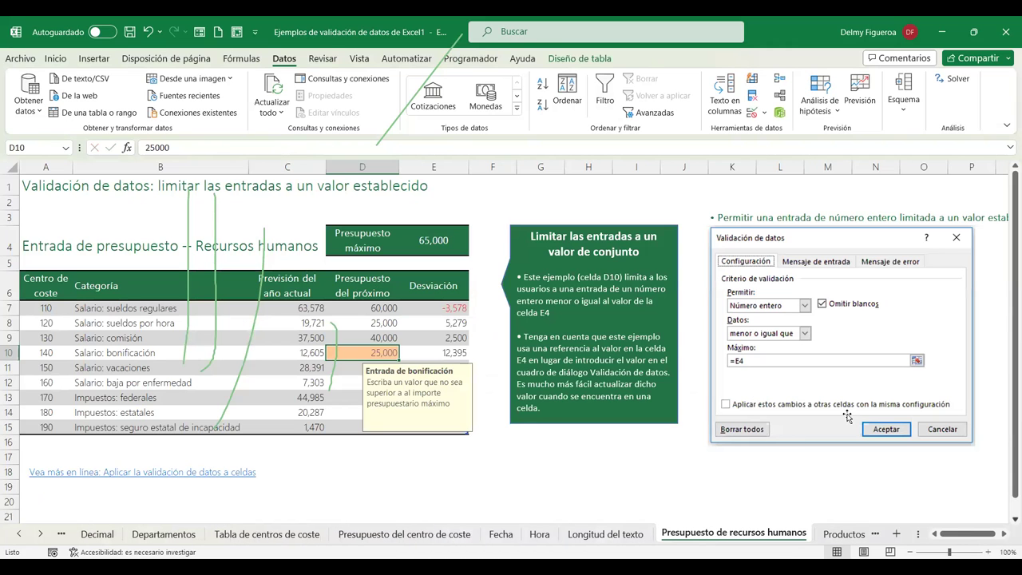
{"action": "left_click", "coordinate": [987, 552]}
{"action": "left_click", "coordinate": [987, 551]}
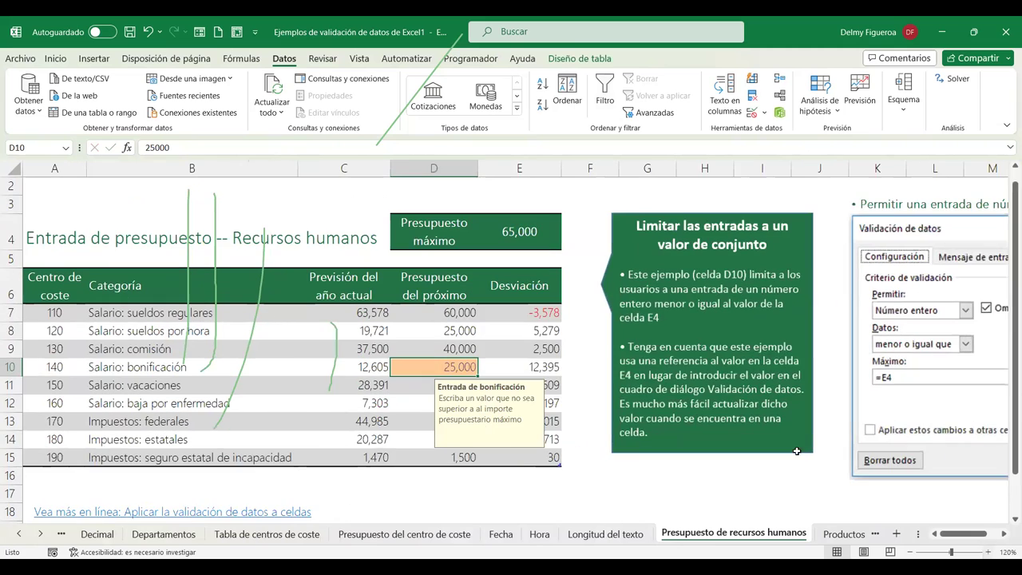
{"action": "left_click", "coordinate": [1002, 459]}
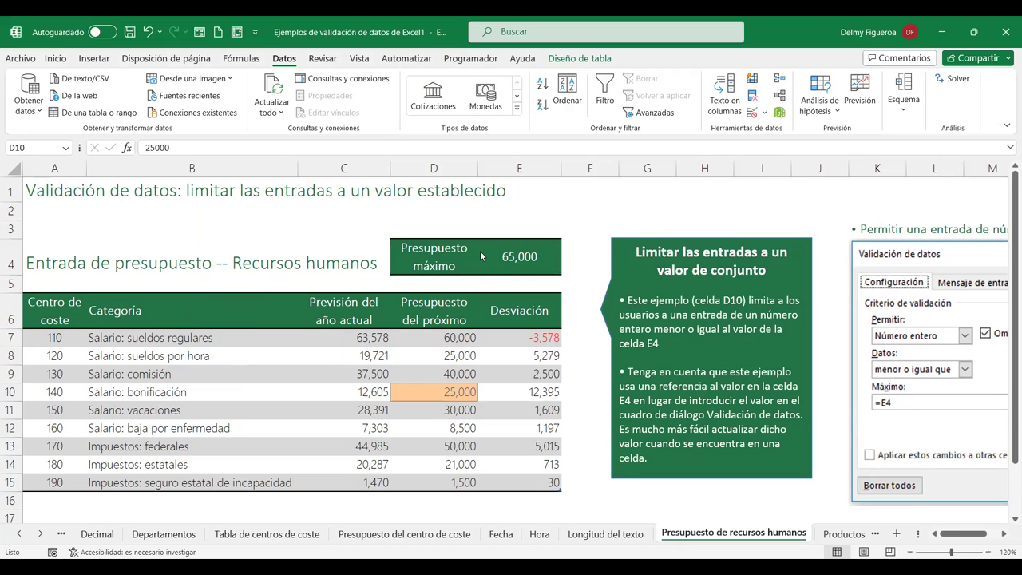
{"action": "left_click", "coordinate": [471, 216]}
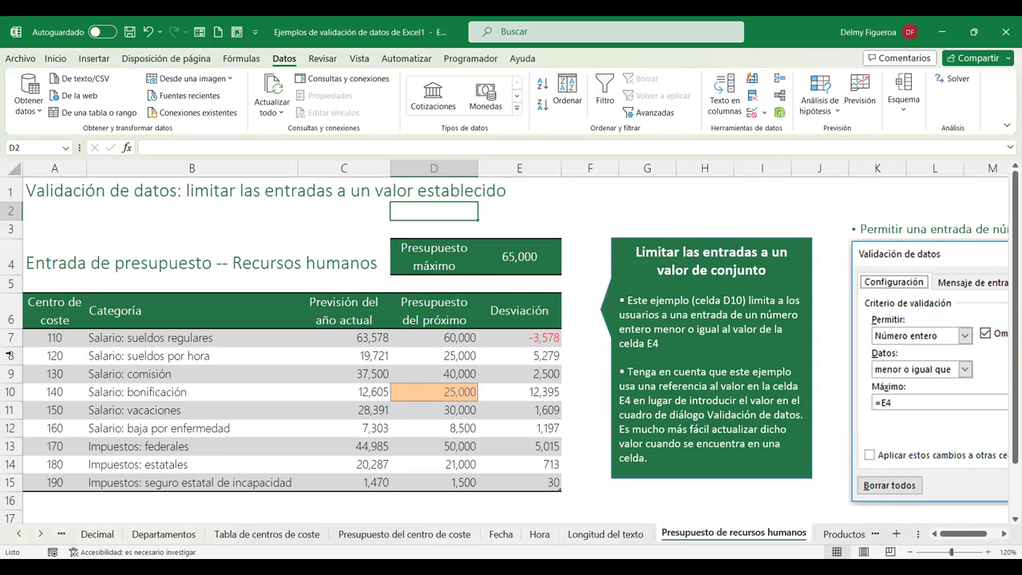
{"action": "left_click", "coordinate": [438, 393]}
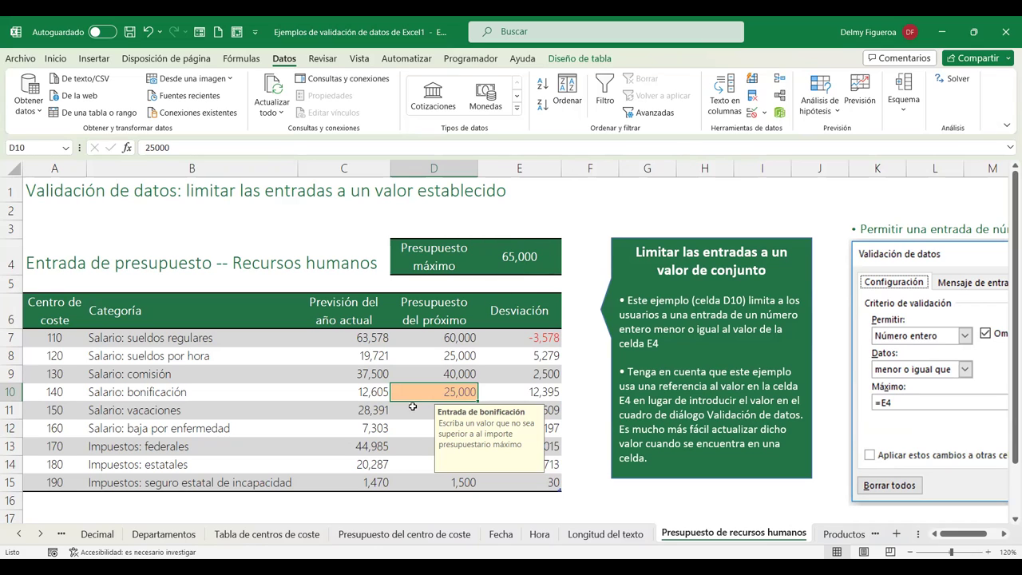
{"action": "type", "text": "70"}
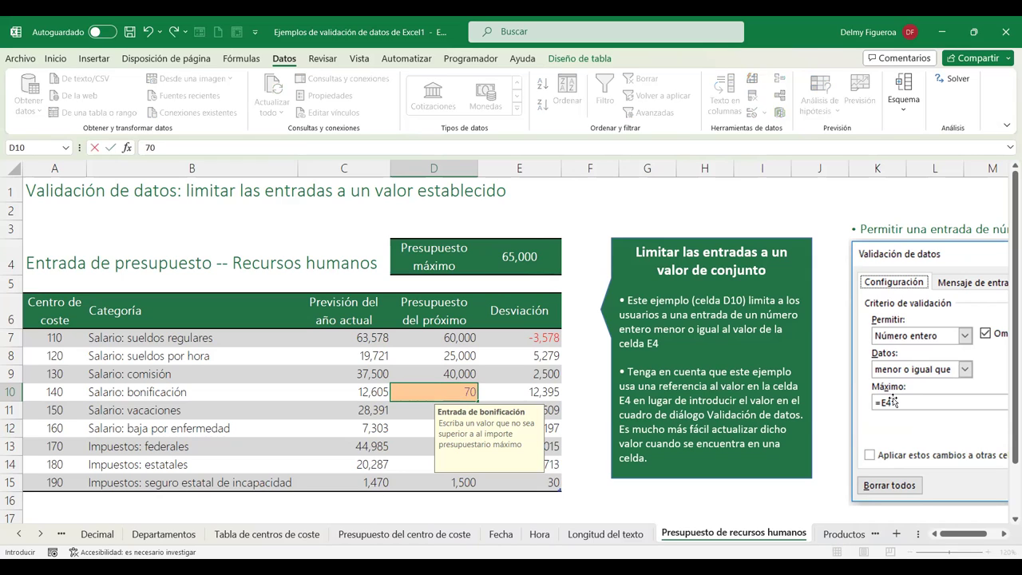
{"action": "type", "text": "000"}
{"action": "key", "text": "Return"}
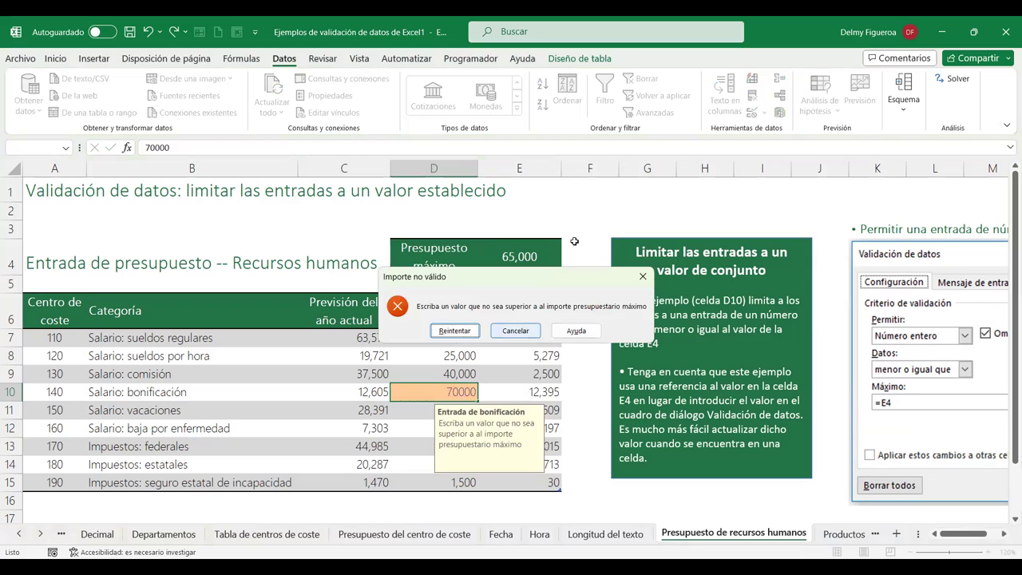
{"action": "left_click", "coordinate": [515, 330]}
{"action": "left_click", "coordinate": [437, 391]}
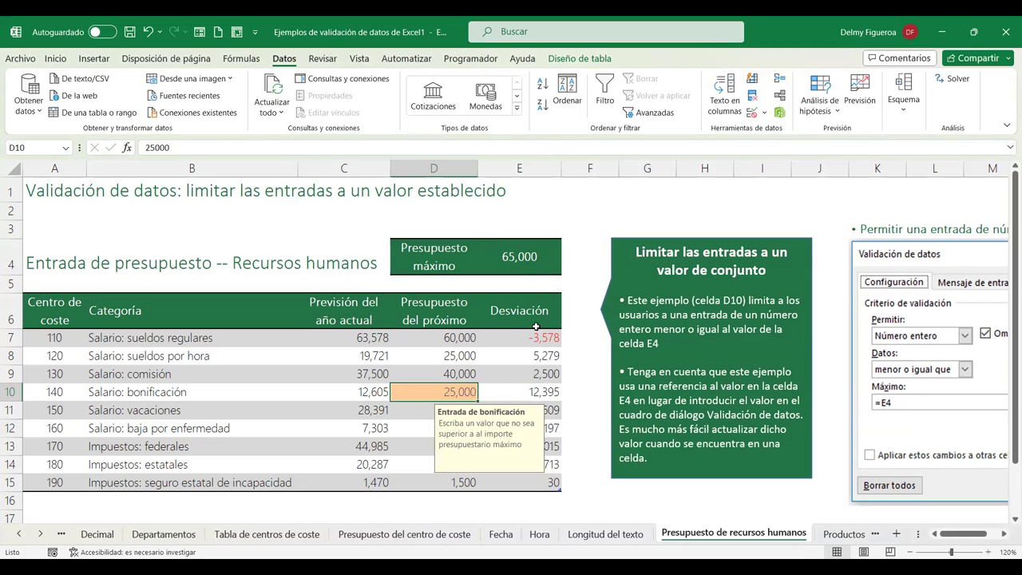
{"action": "scroll", "coordinate": [535, 328], "scroll_direction": "down", "scroll_amount": 2}
{"action": "scroll", "coordinate": [533, 326], "scroll_direction": "down", "scroll_amount": 3}
{"action": "scroll", "coordinate": [531, 325], "scroll_direction": "up", "scroll_amount": 5}
Switch to the Productos sheet at 120% zoom and select product ID cells A4:A5 to view their input message.
{"action": "left_click", "coordinate": [831, 534]}
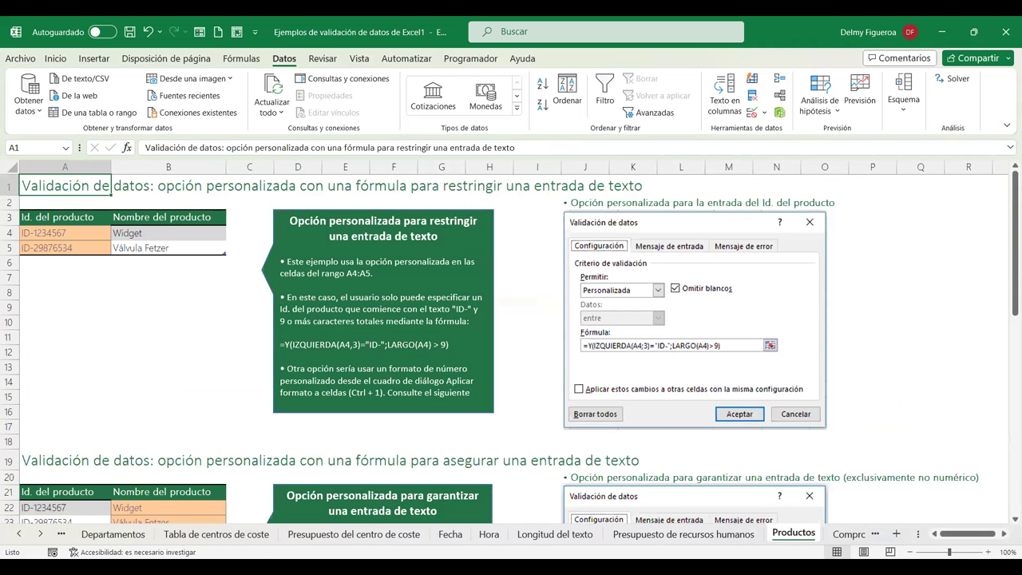
{"action": "left_click", "coordinate": [988, 551]}
{"action": "left_click", "coordinate": [988, 551]}
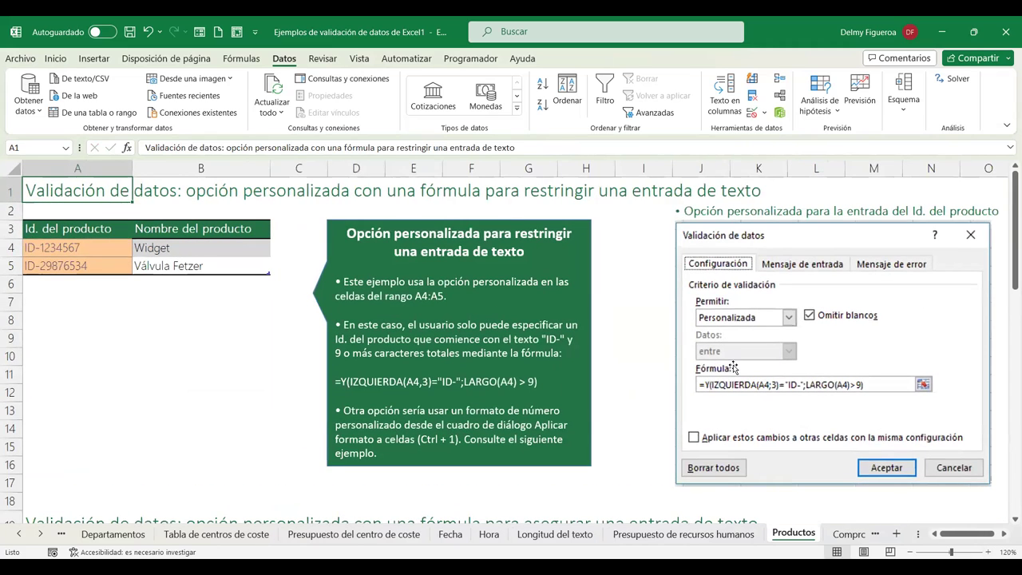
{"action": "left_click", "coordinate": [144, 333]}
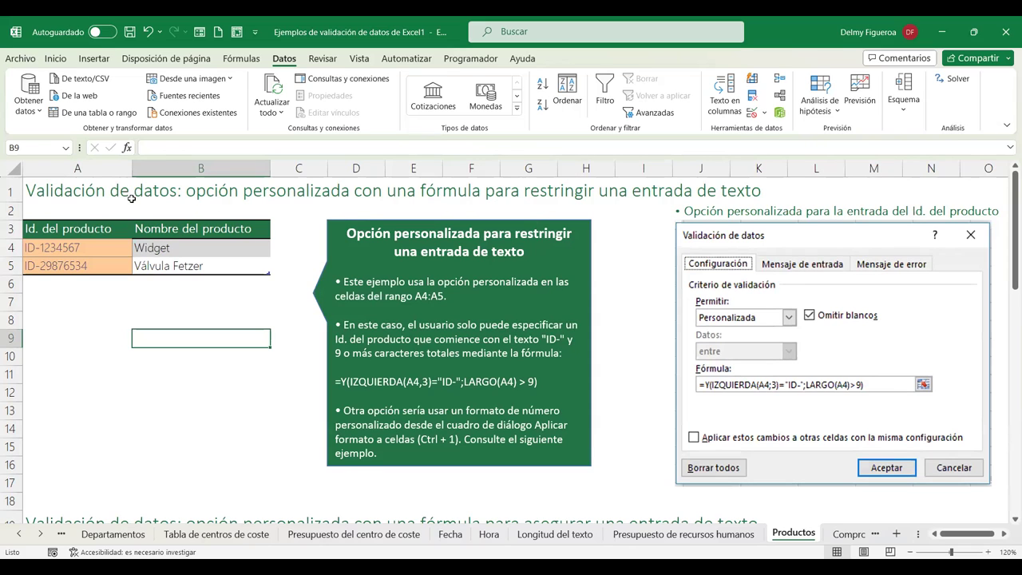
{"action": "left_click_drag", "start_coordinate": [74, 247], "coordinate": [68, 271]}
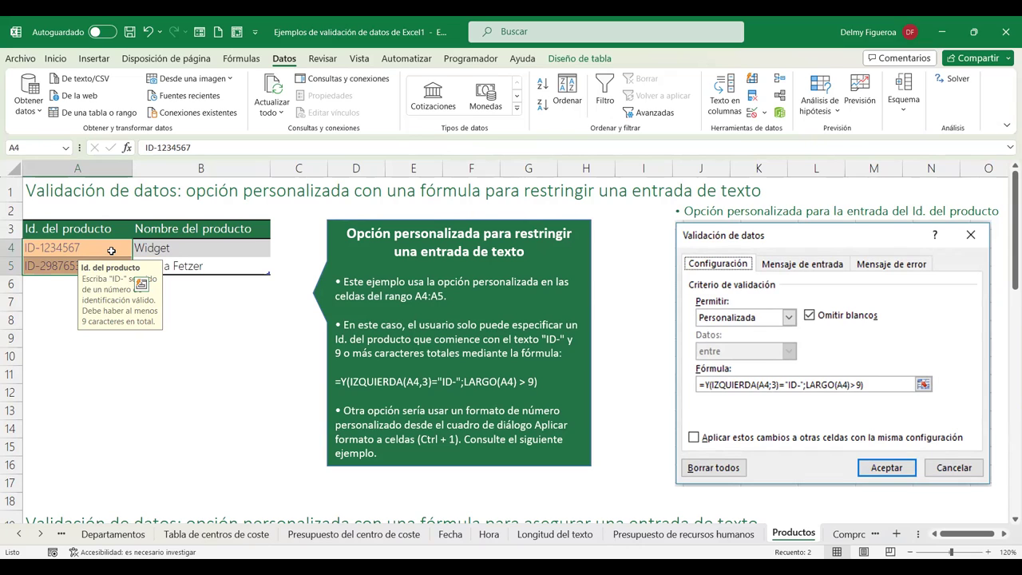
{"action": "left_click", "coordinate": [238, 371]}
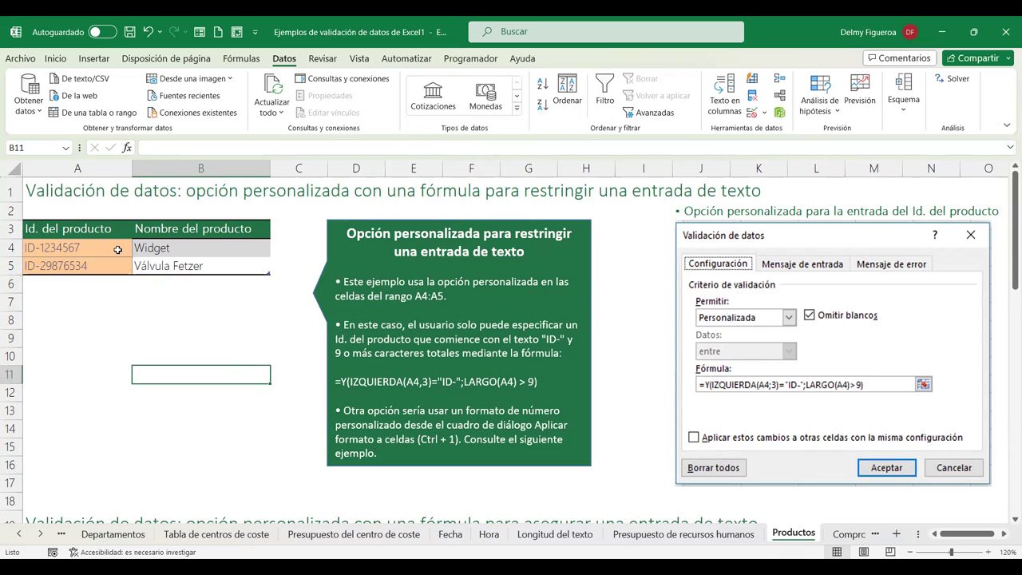
{"action": "left_click_drag", "start_coordinate": [118, 250], "coordinate": [112, 271]}
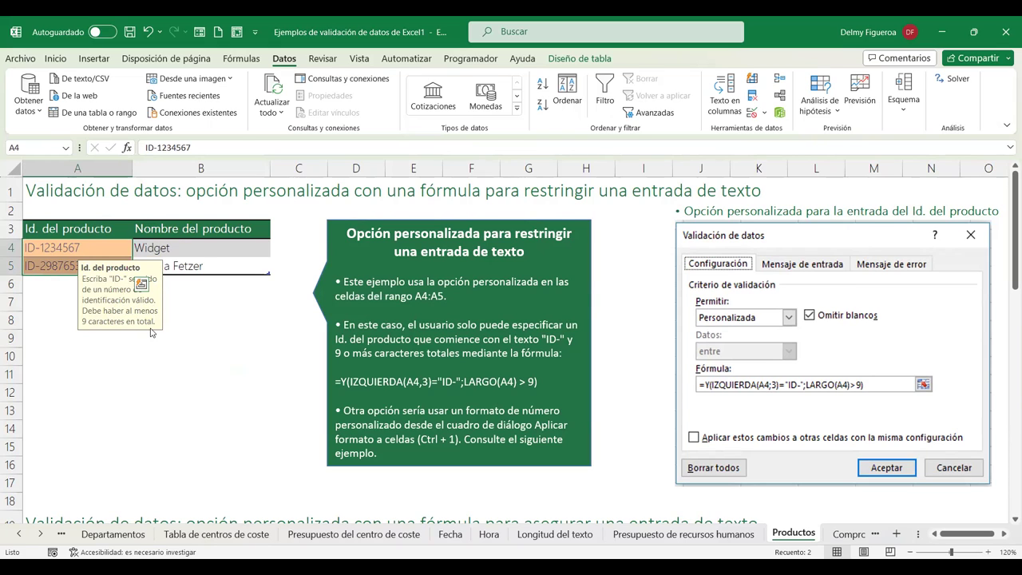
{"action": "left_click", "coordinate": [146, 340]}
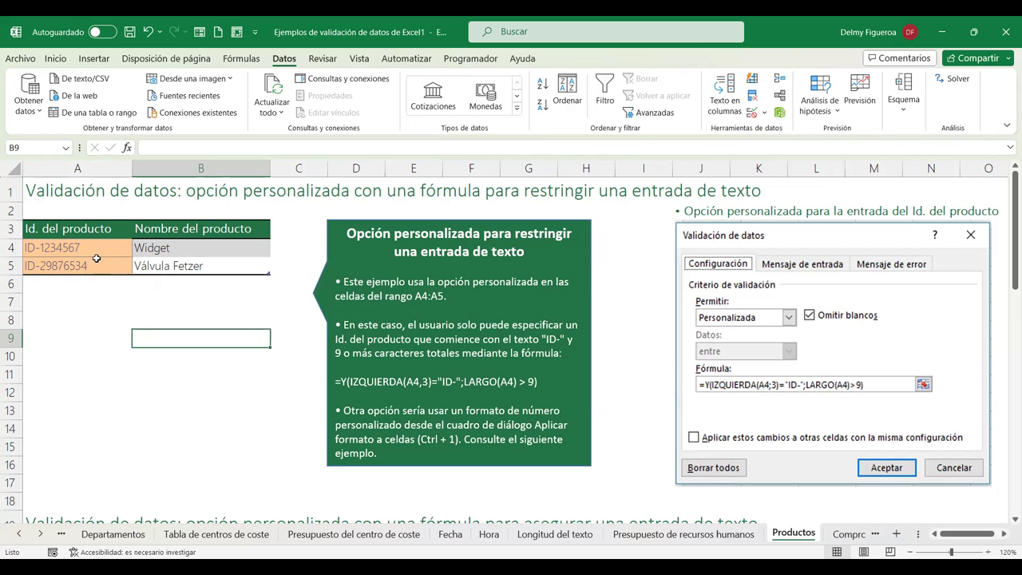
{"action": "left_click_drag", "start_coordinate": [91, 254], "coordinate": [96, 262]}
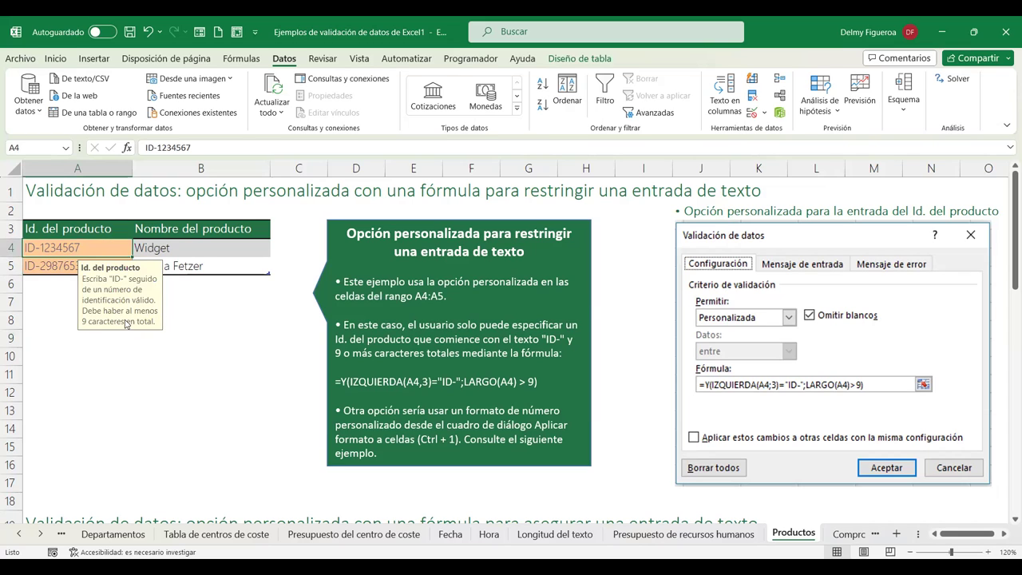
{"action": "left_click", "coordinate": [162, 372]}
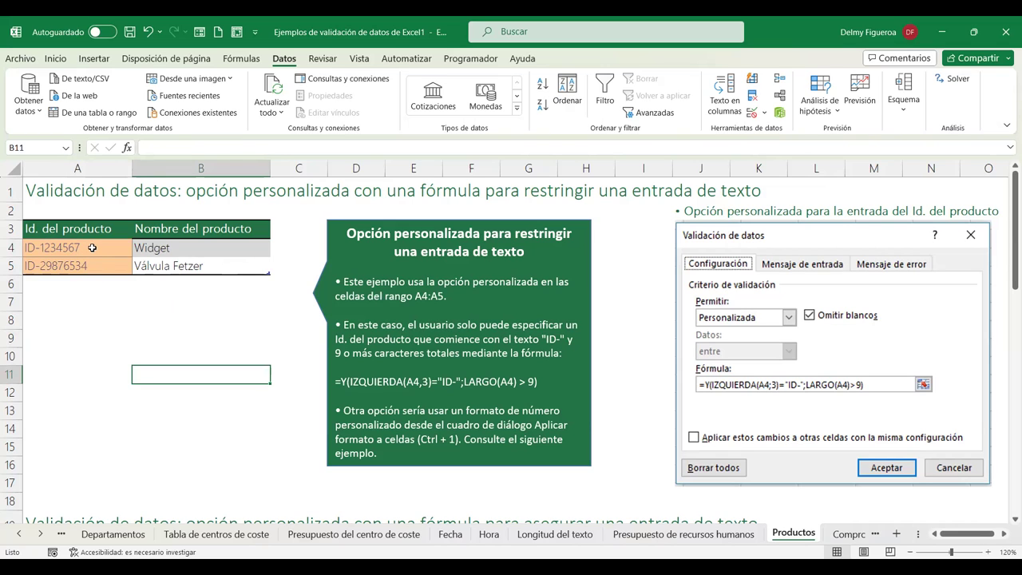
{"action": "left_click", "coordinate": [92, 247]}
Try 1234567 without the ID- prefix in A4 and cancel the rejection.
{"action": "left_click", "coordinate": [103, 361]}
{"action": "left_click", "coordinate": [90, 246]}
{"action": "type", "text": "1234567"}
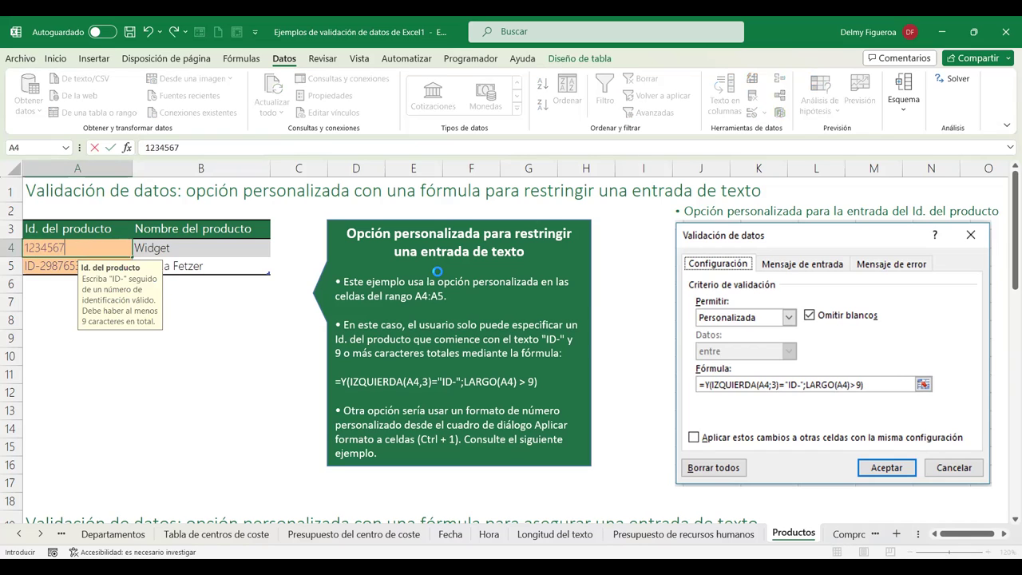
{"action": "key", "text": "Return"}
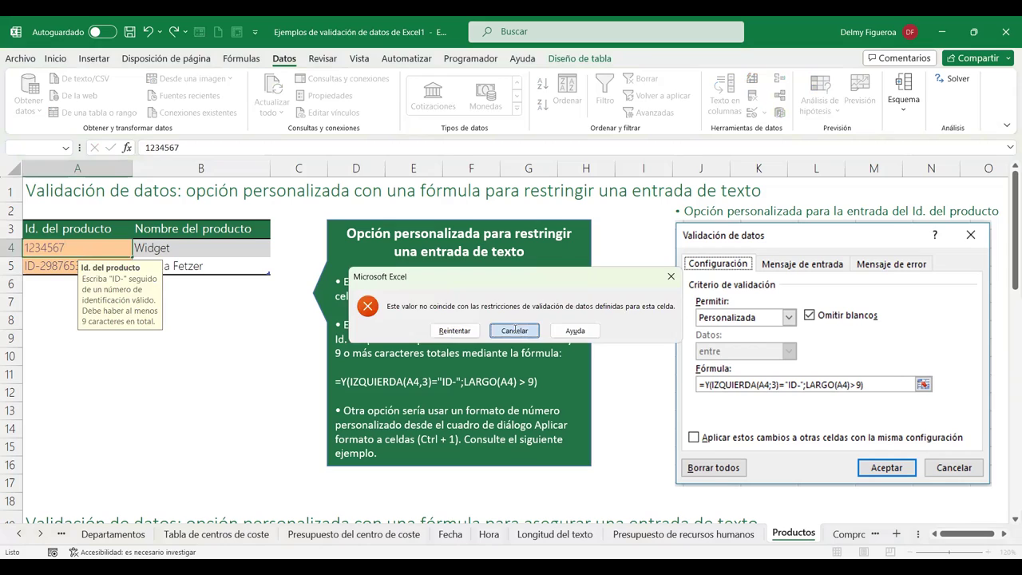
{"action": "left_click", "coordinate": [515, 330]}
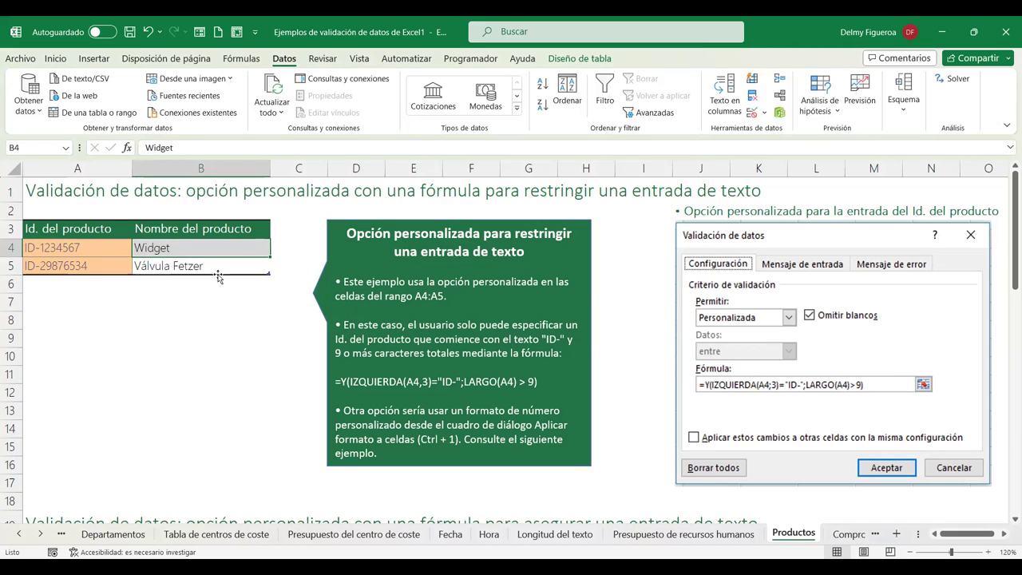
Try the short ID ID-123 in A5 and cancel the rejection.
{"action": "left_click", "coordinate": [84, 266]}
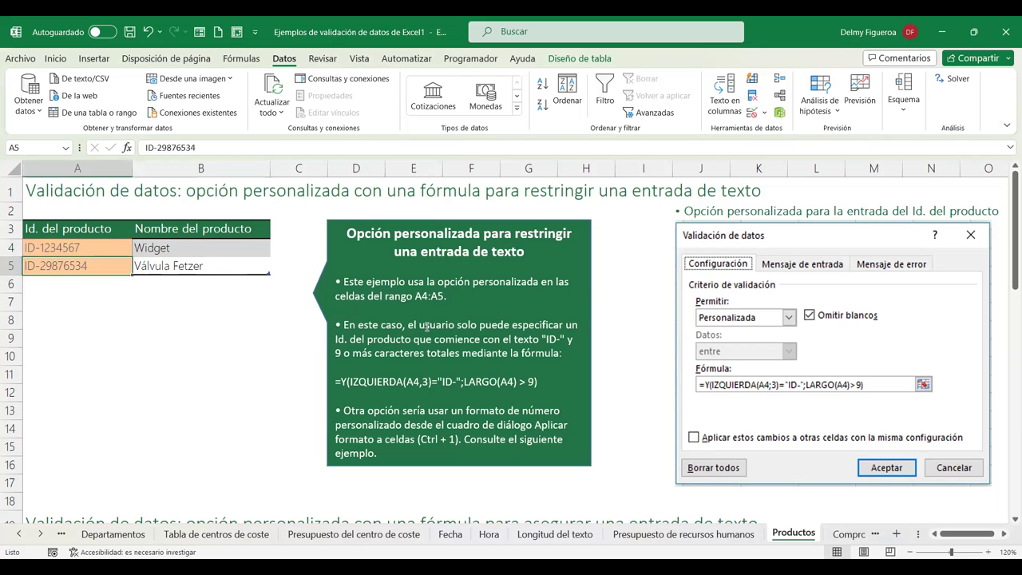
{"action": "type", "text": "ID-12"}
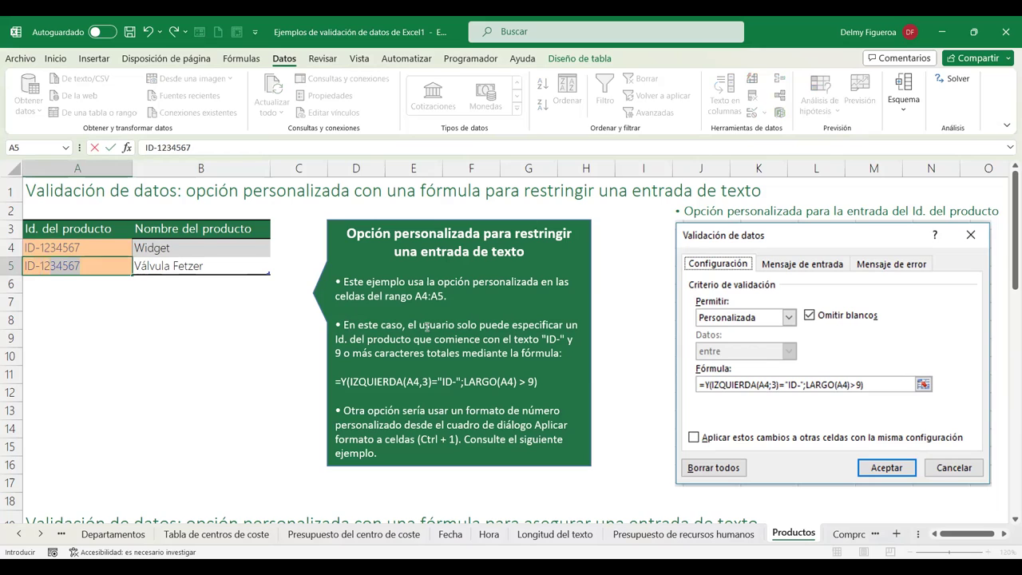
{"action": "type", "text": "3"}
{"action": "key", "text": "BackSpace"}
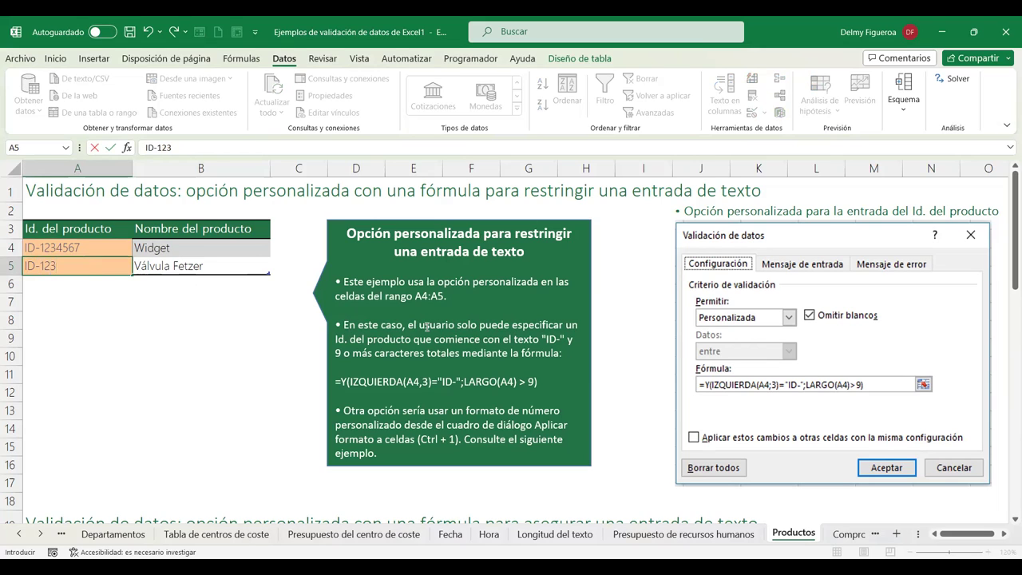
{"action": "key", "text": "Return"}
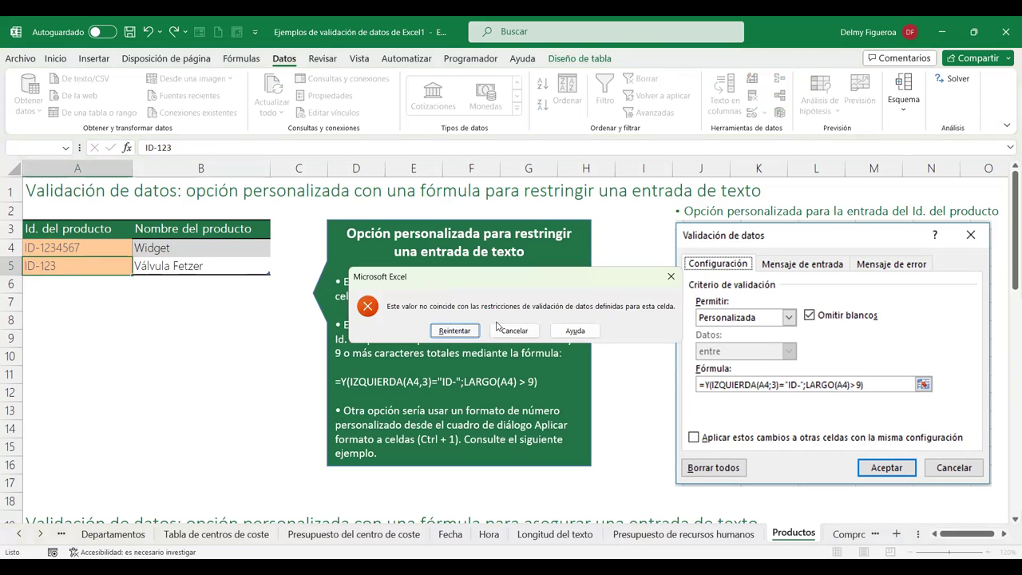
{"action": "left_click", "coordinate": [503, 334]}
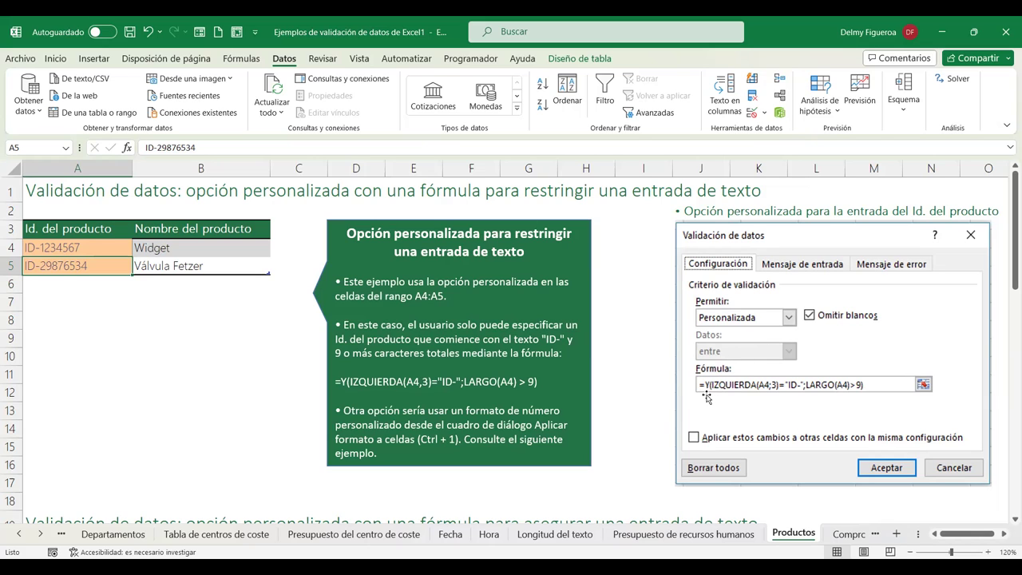
Enter the test formula =Y(0=0) in cell A9.
{"action": "left_click", "coordinate": [74, 337]}
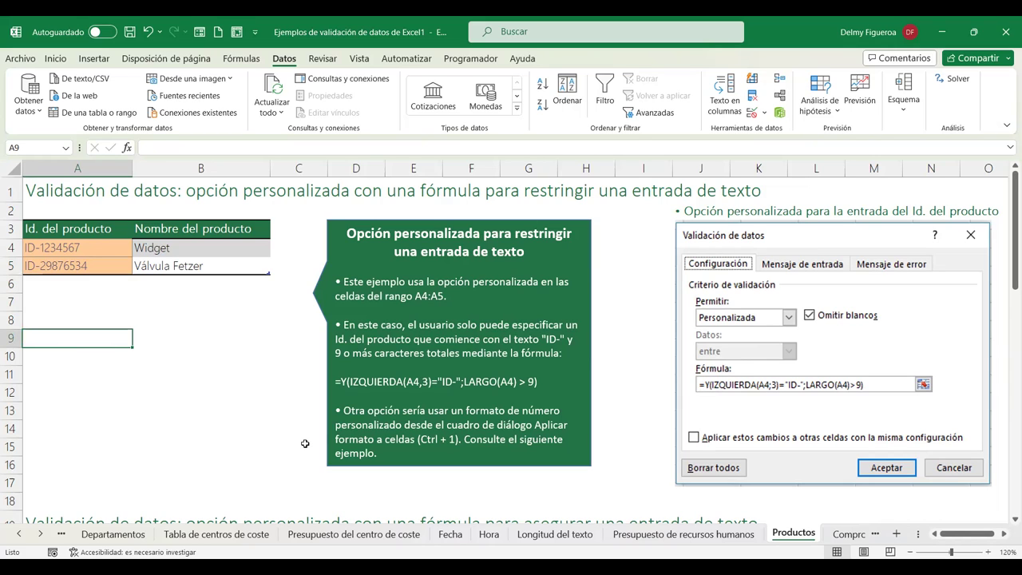
{"action": "type", "text": "="}
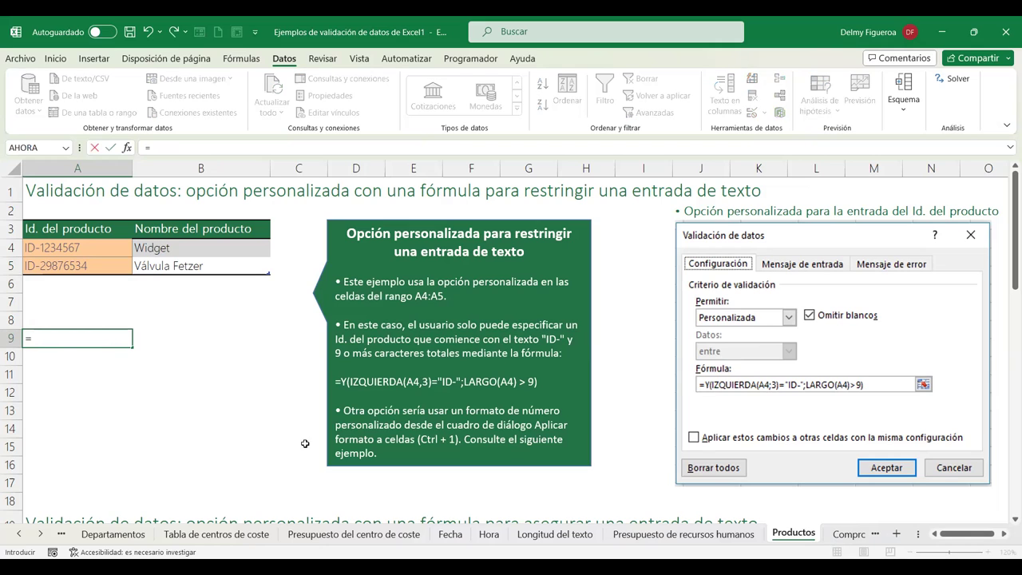
{"action": "type", "text": "y"}
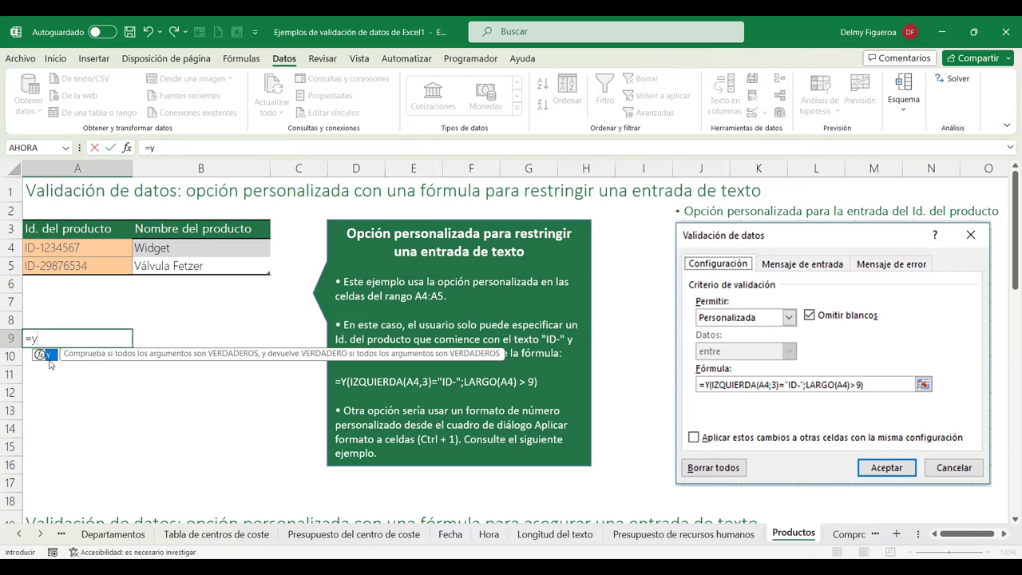
{"action": "double_click", "coordinate": [48, 360]}
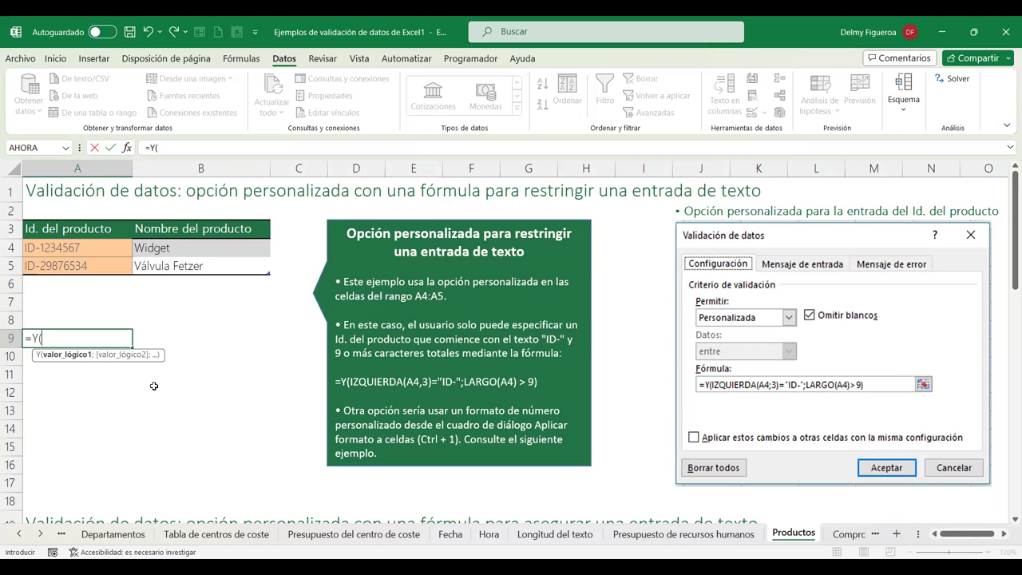
{"action": "type", "text": "0=0"}
{"action": "type", "text": ")"}
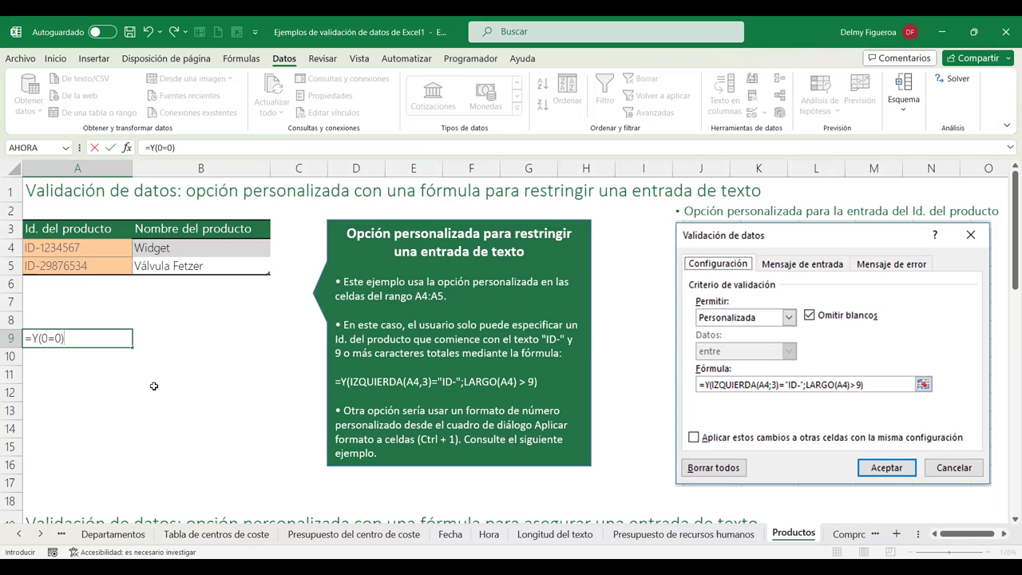
{"action": "key", "text": "Return"}
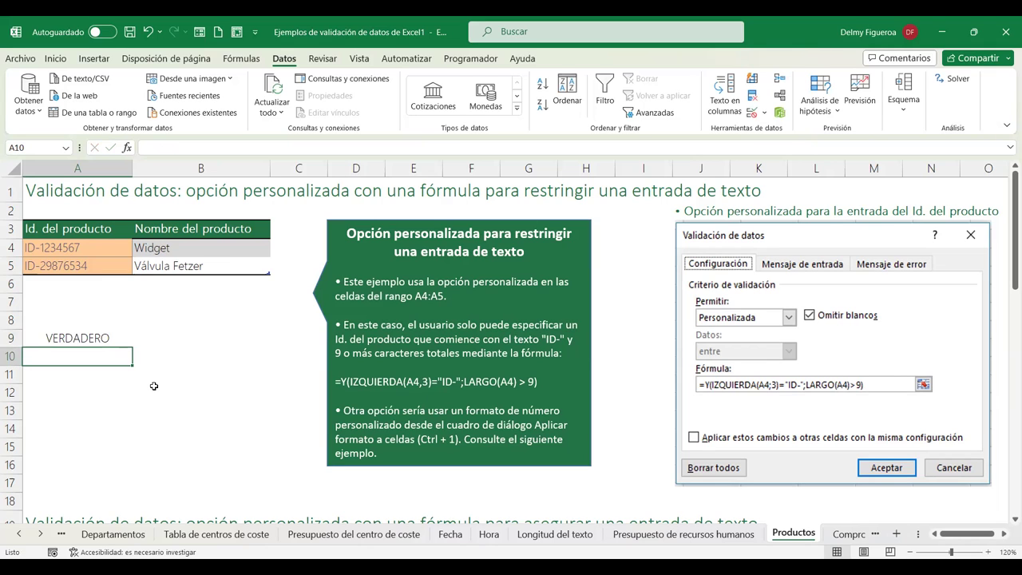
Change the A9 test formula to =Y(0=1).
{"action": "key", "text": "Up"}
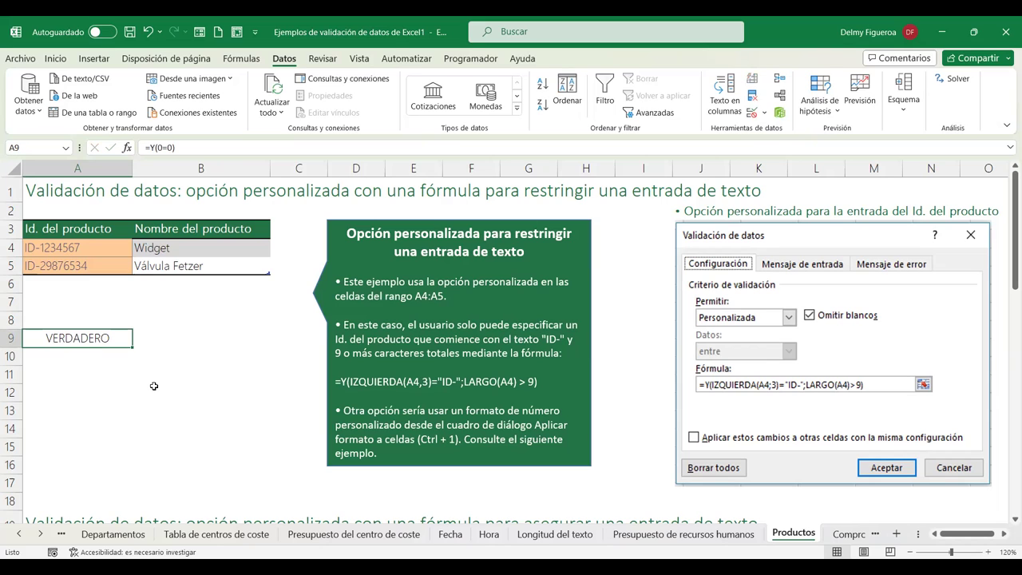
{"action": "key", "text": "F2"}
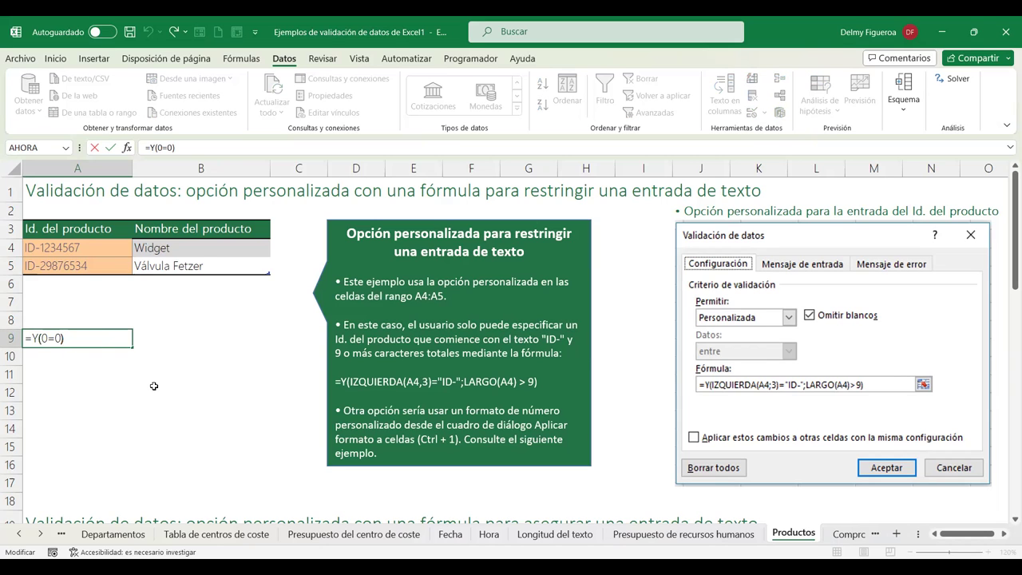
{"action": "key", "text": "Left"}
{"action": "key", "text": "BackSpace"}
{"action": "type", "text": "1"}
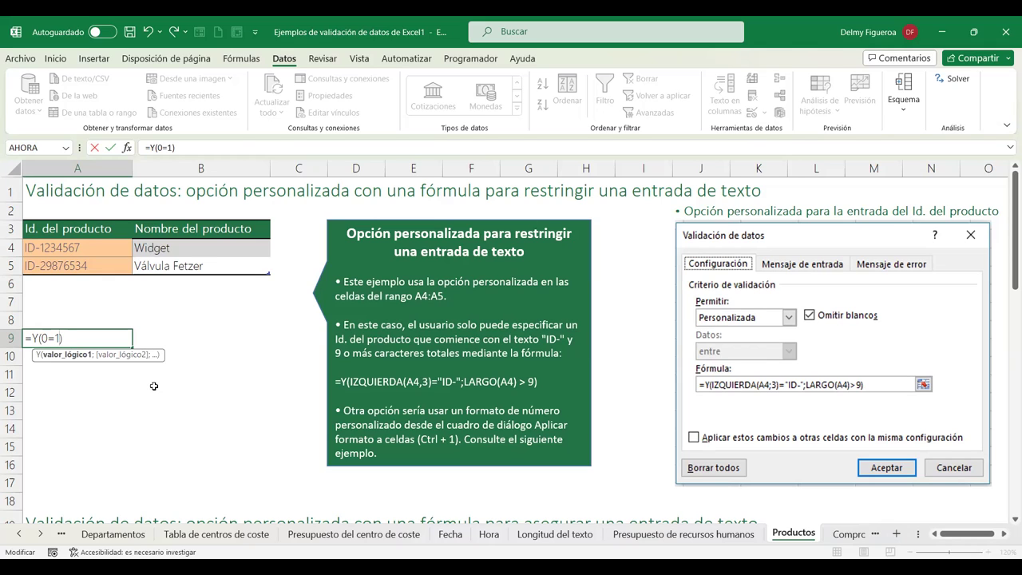
{"action": "key", "text": "Return"}
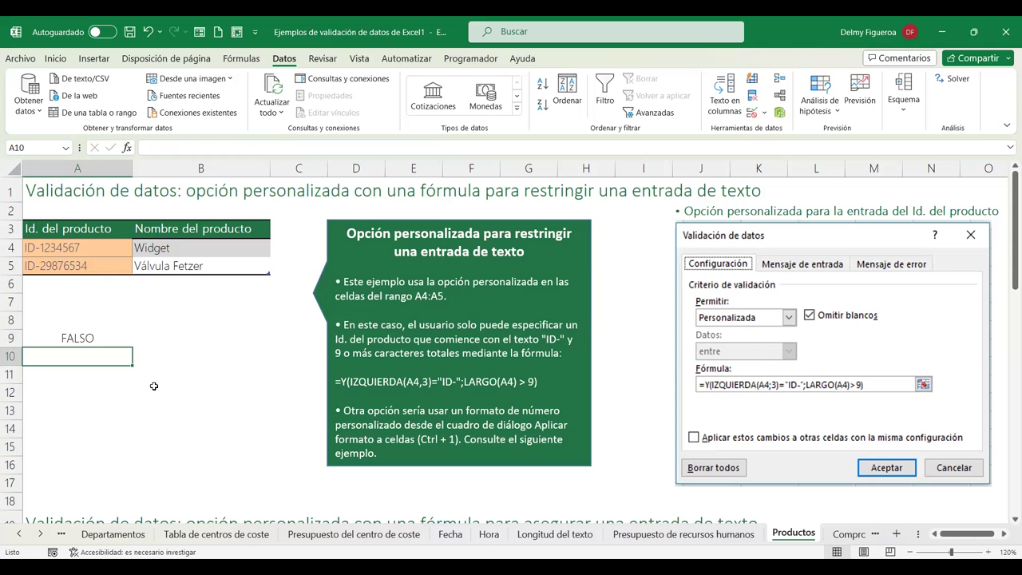
Edit A9 into the two-condition formula =Y(0=0;3>2).
{"action": "key", "text": "Up"}
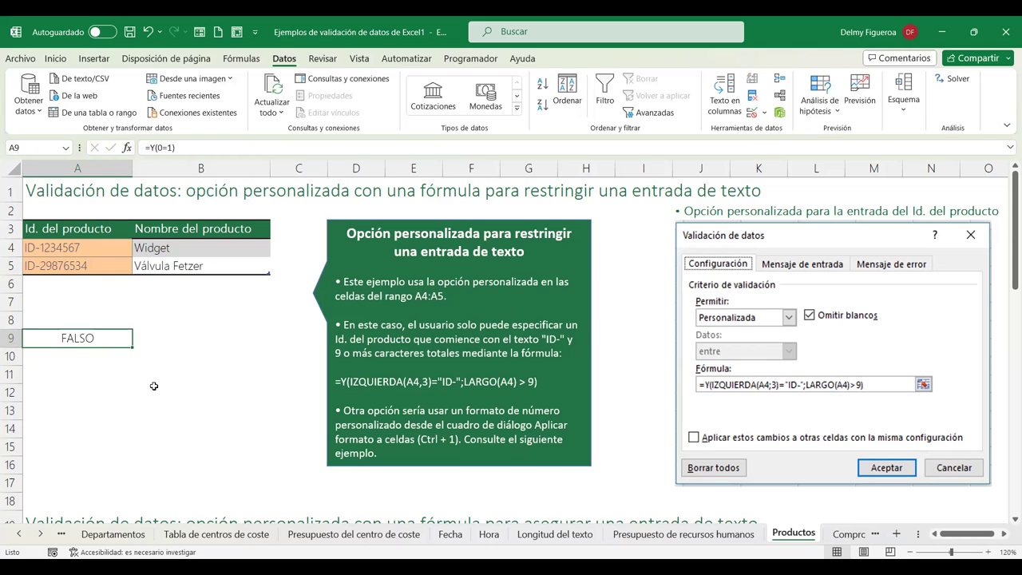
{"action": "key", "text": "F2"}
{"action": "key", "text": "BackSpace"}
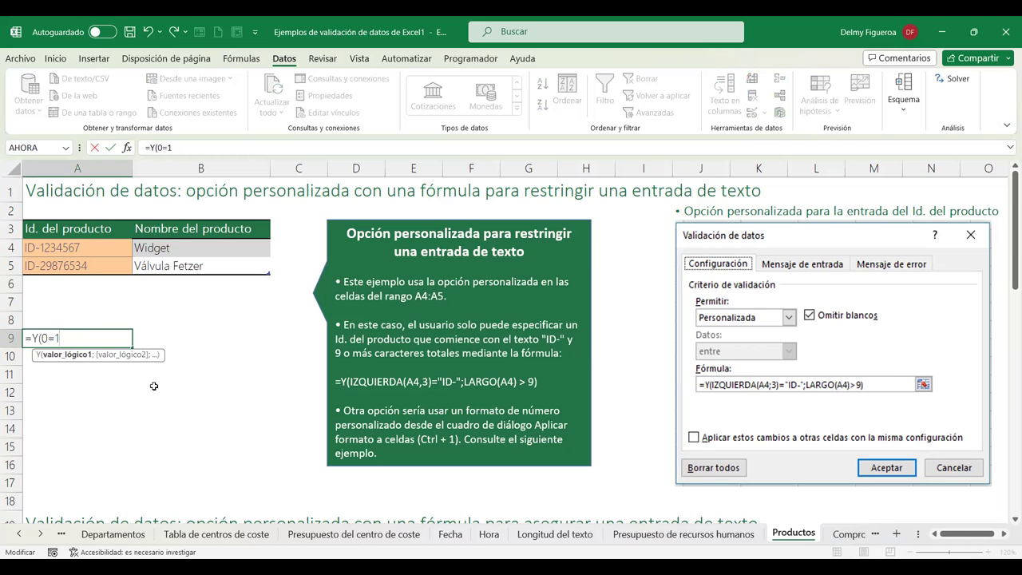
{"action": "key", "text": "BackSpace"}
{"action": "type", "text": "0"}
{"action": "type", "text": ";3"}
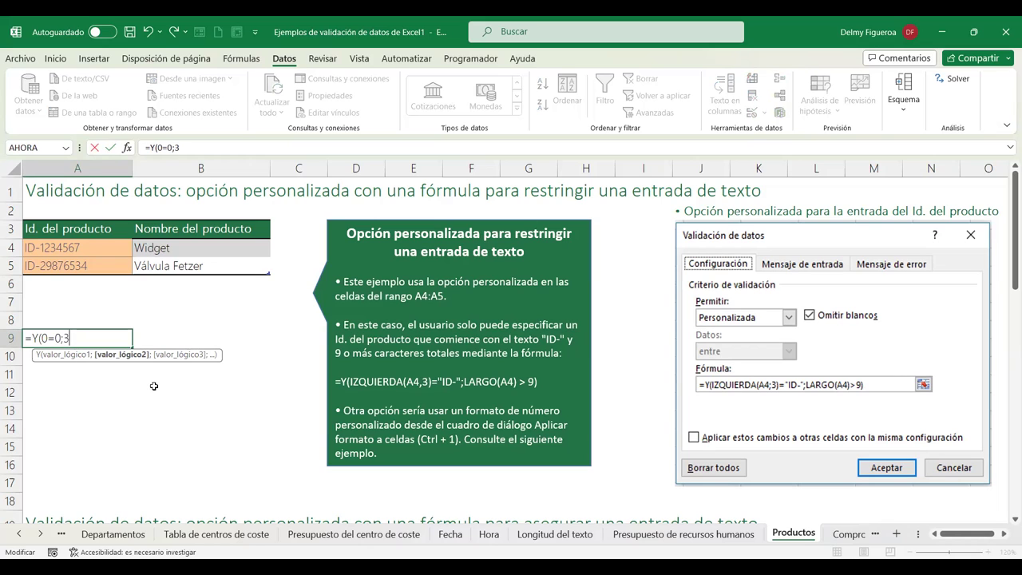
{"action": "type", "text": ">2)"}
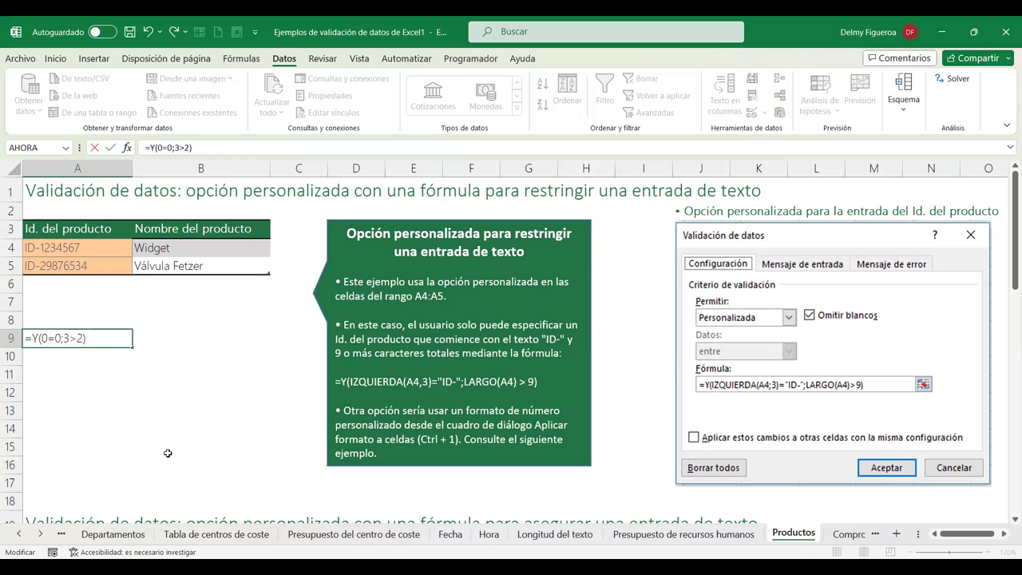
{"action": "key", "text": "Return"}
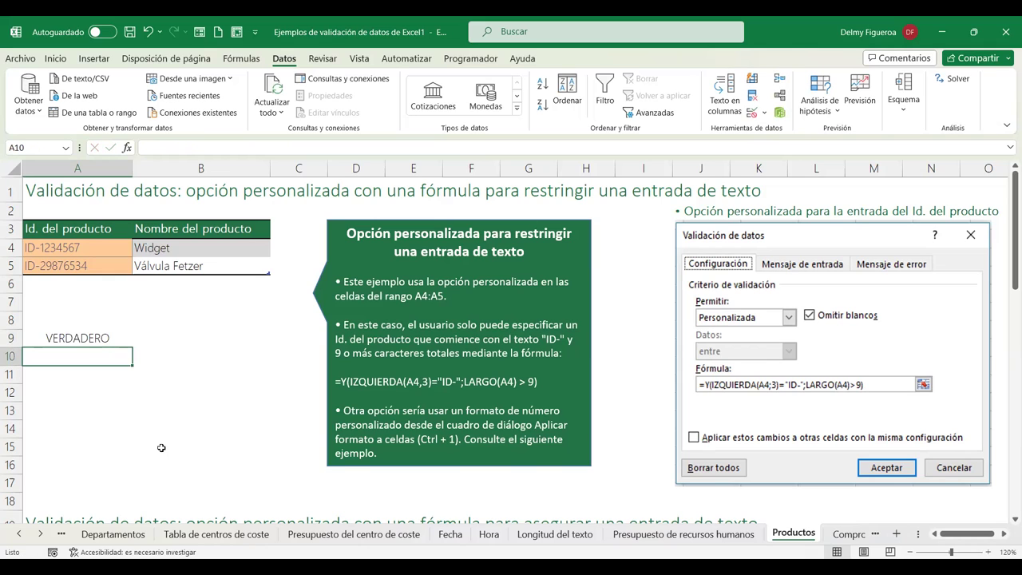
Change the second comparison so A9 reads =Y(0=0;2>2), returning FALSO.
{"action": "double_click", "coordinate": [80, 338]}
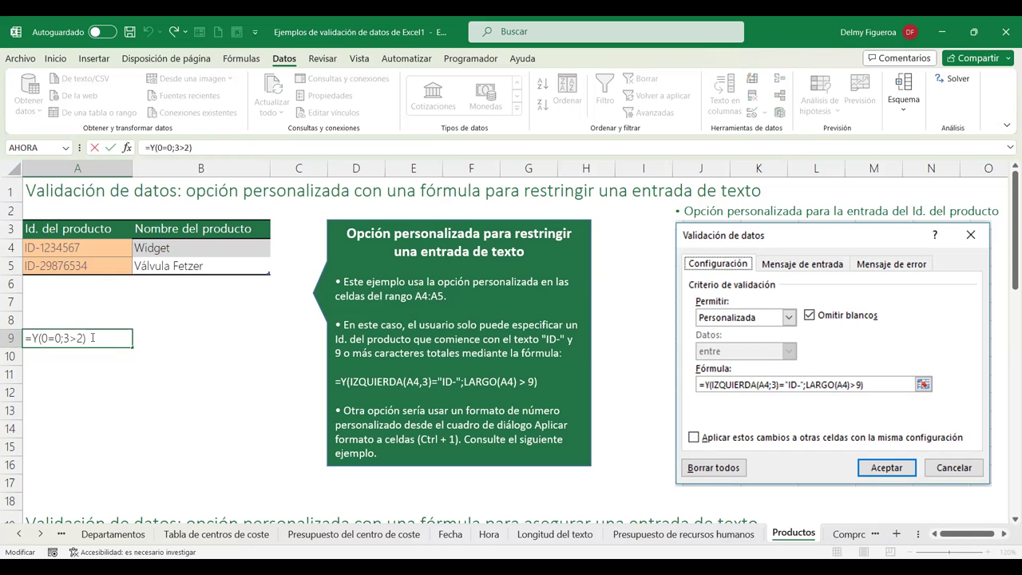
{"action": "key", "text": "BackSpace"}
{"action": "type", "text": "2"}
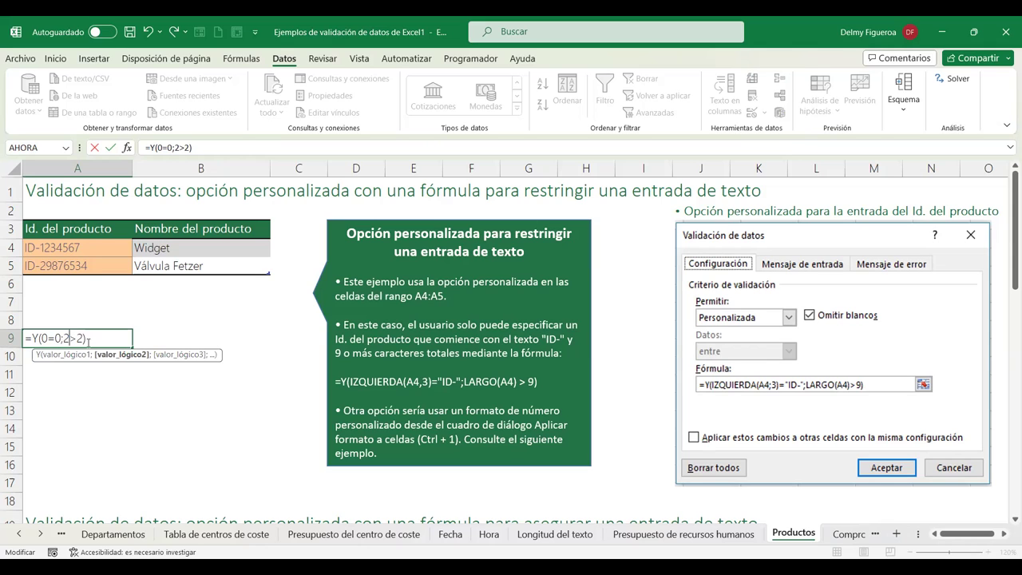
{"action": "key", "text": "Return"}
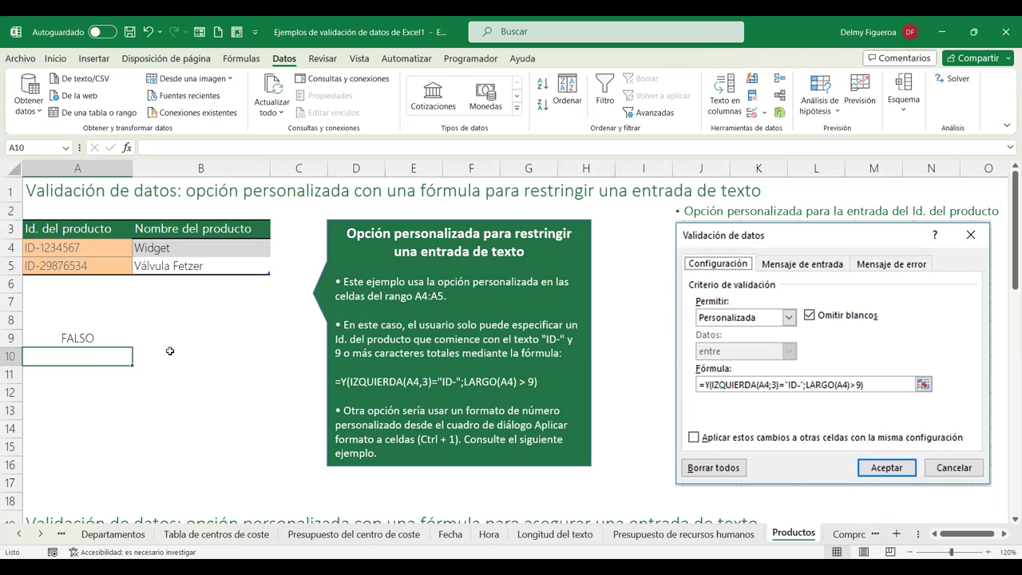
{"action": "left_click", "coordinate": [93, 337]}
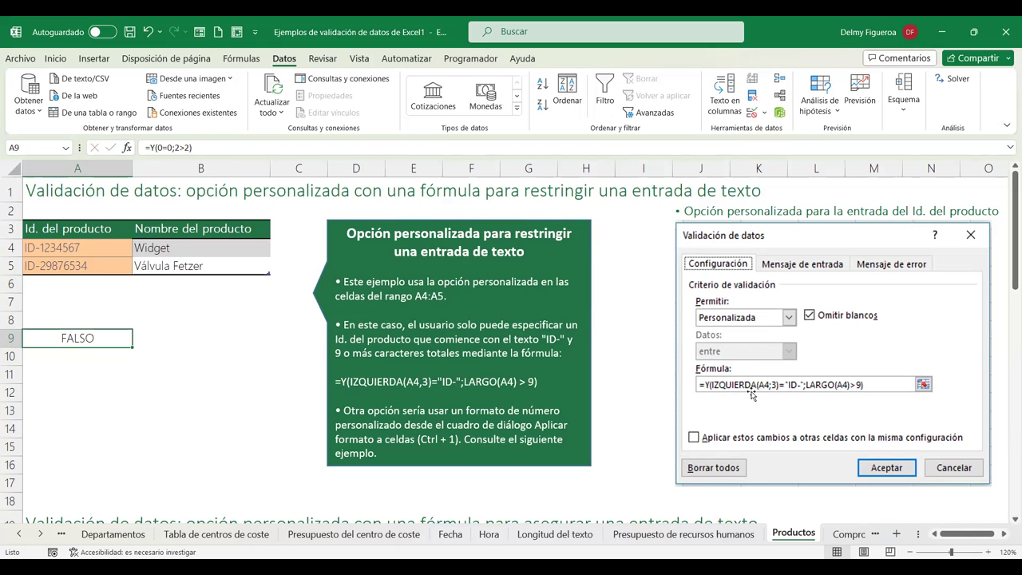
{"action": "left_click", "coordinate": [79, 361]}
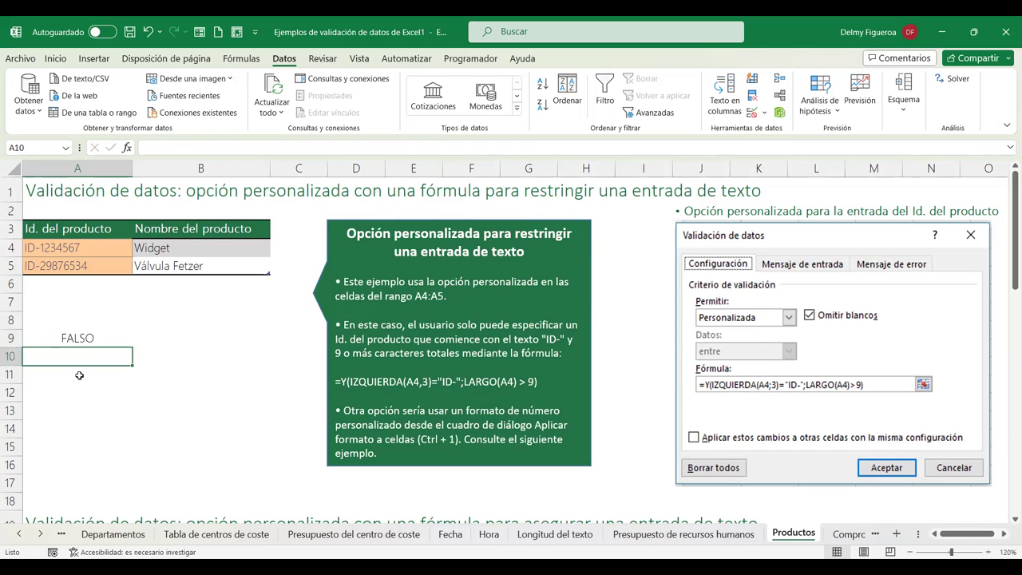
Enter =IZQUIERDA(B4) in cell A11, referencing the product name in B4.
{"action": "left_click", "coordinate": [80, 375]}
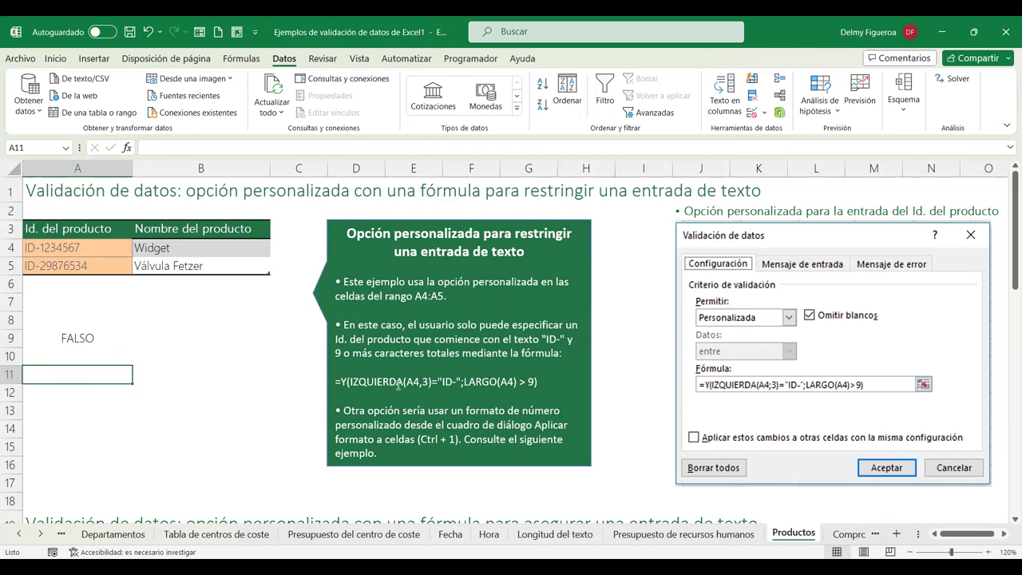
{"action": "type", "text": "="}
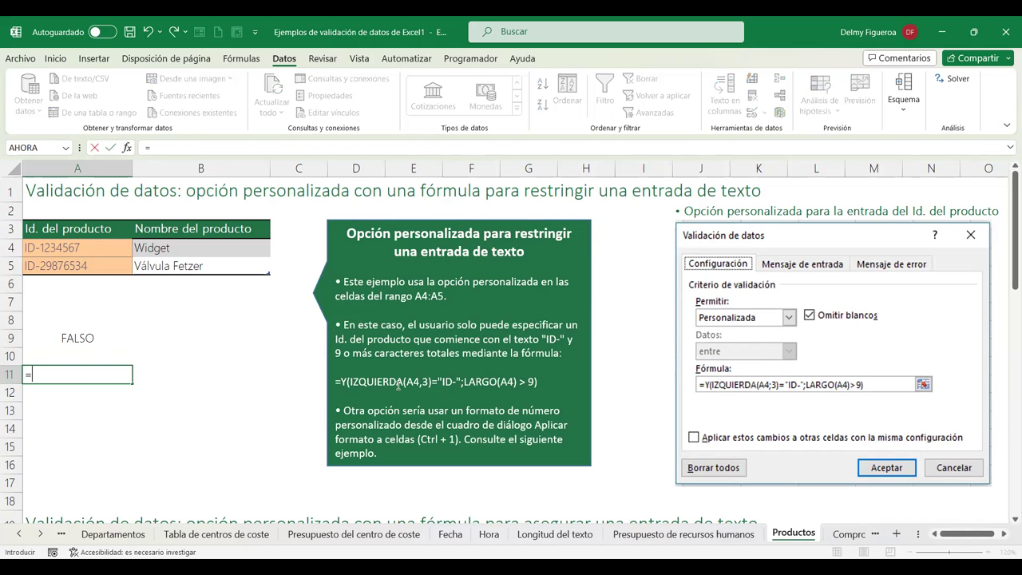
{"action": "type", "text": "izqiu"}
{"action": "key", "text": "BackSpace"}
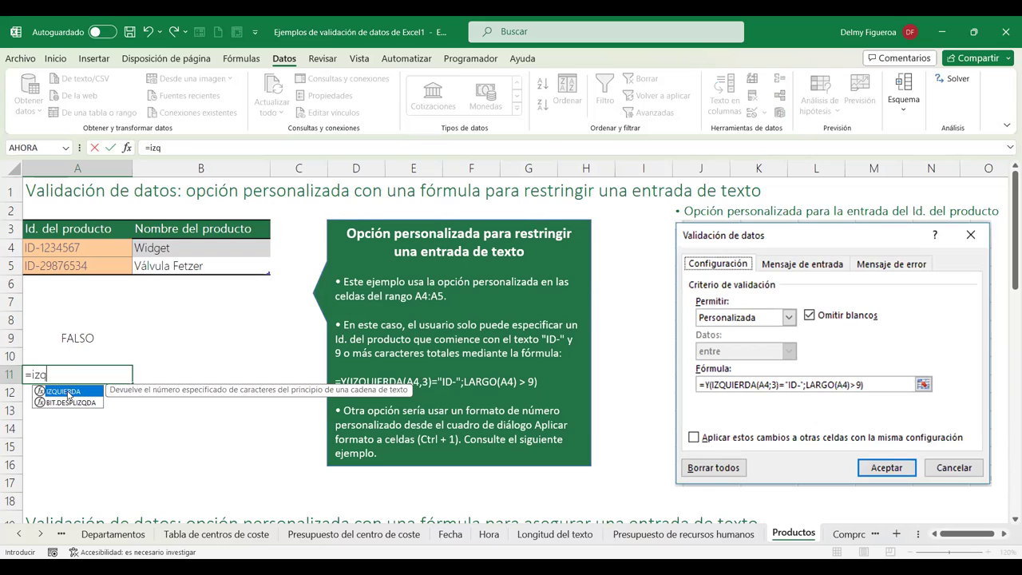
{"action": "double_click", "coordinate": [68, 392]}
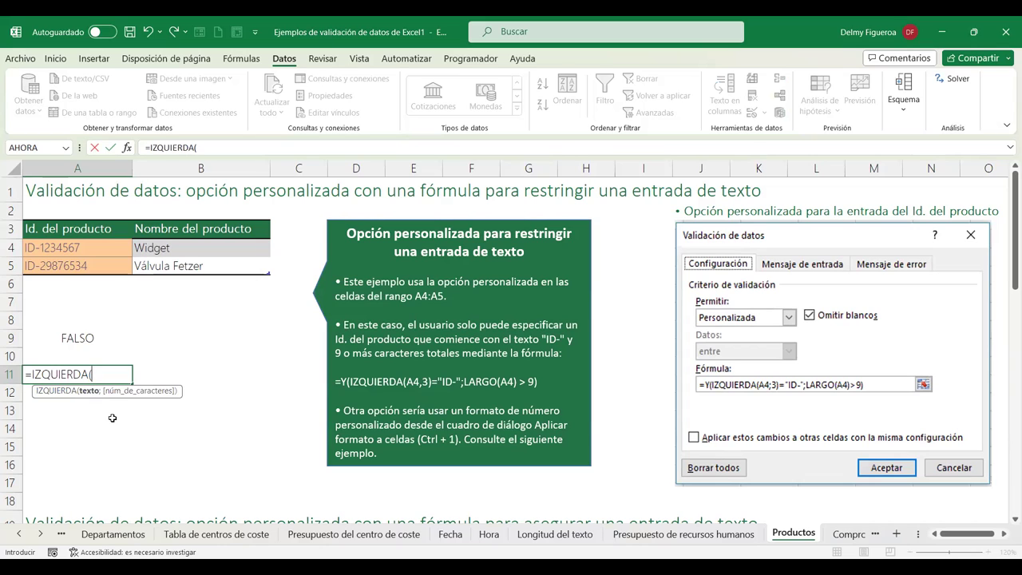
{"action": "left_click", "coordinate": [167, 246]}
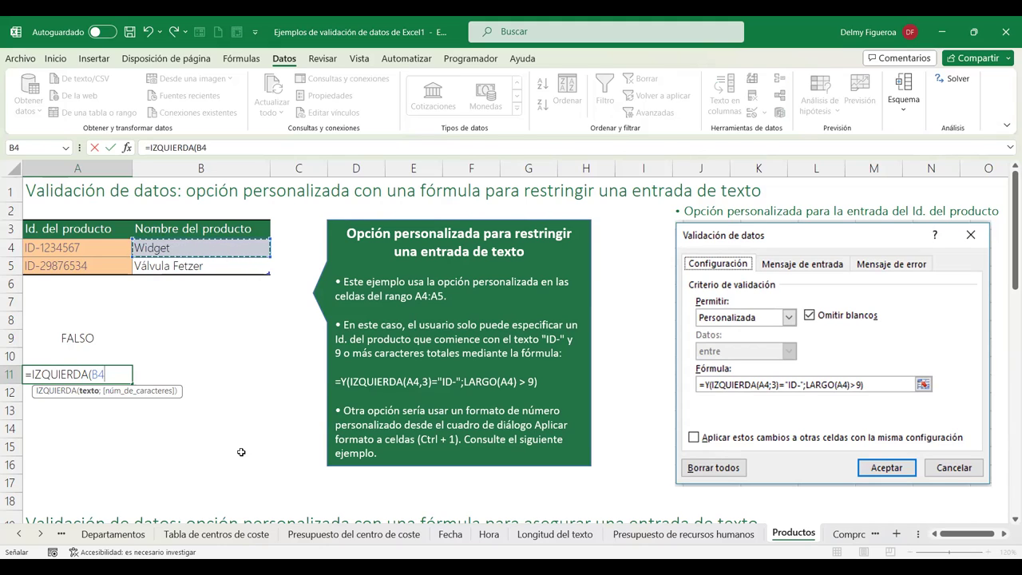
{"action": "type", "text": ")"}
{"action": "key", "text": "BackSpace"}
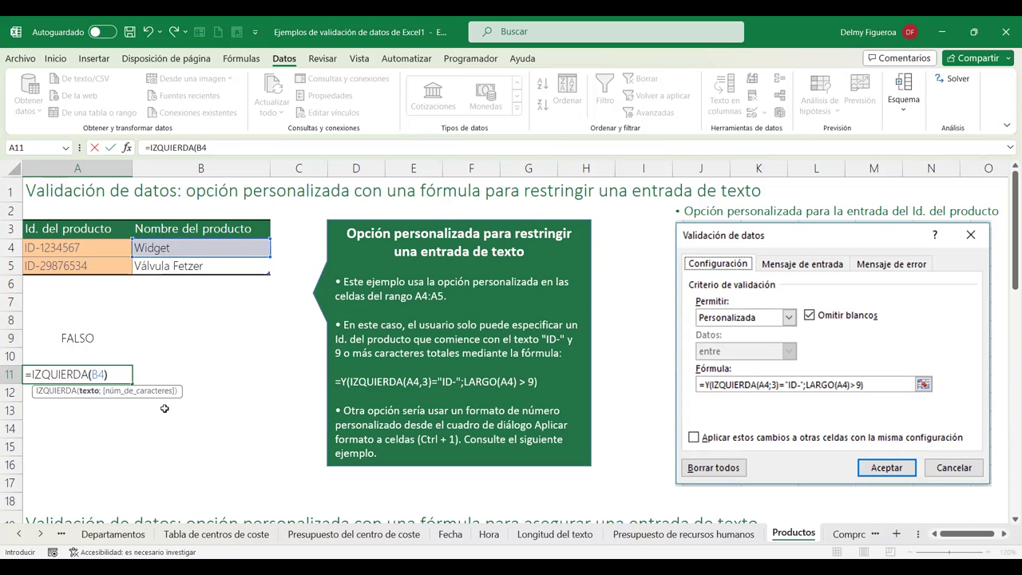
{"action": "type", "text": ")"}
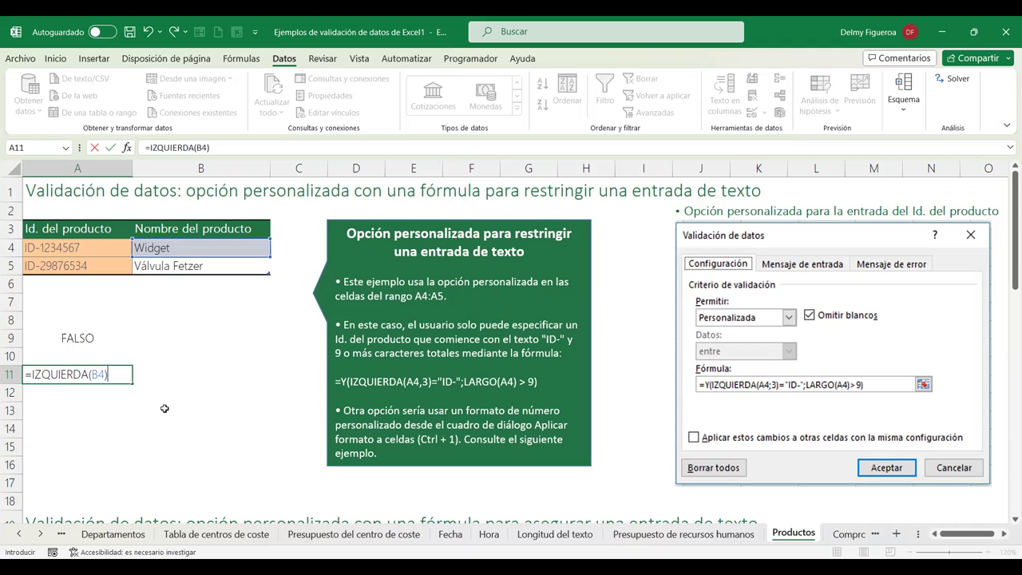
{"action": "key", "text": "Return"}
Add the ;3 argument so A11 holds =IZQUIERDA(B4;3) and shows Wid.
{"action": "left_click", "coordinate": [57, 372]}
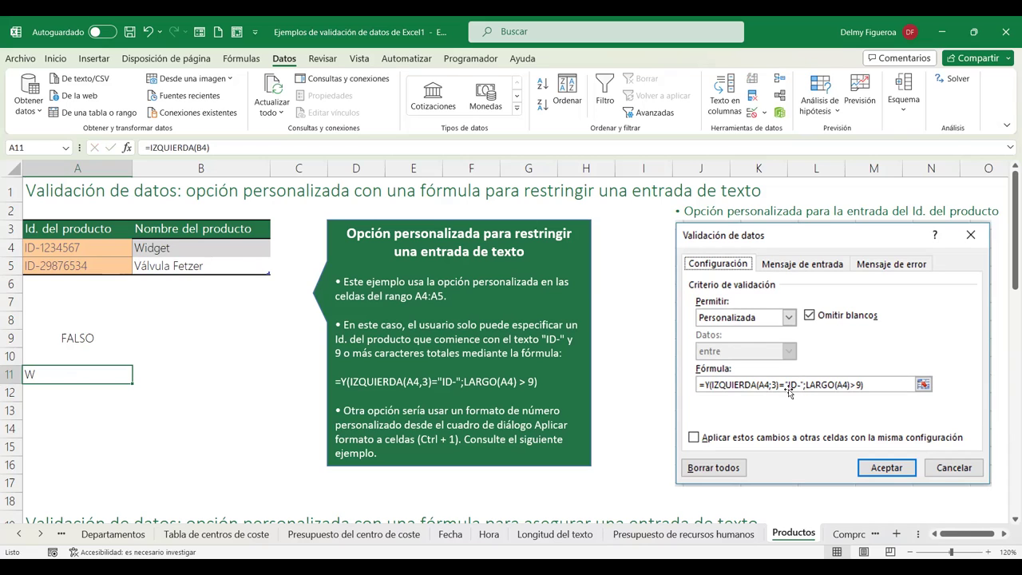
{"action": "double_click", "coordinate": [54, 378]}
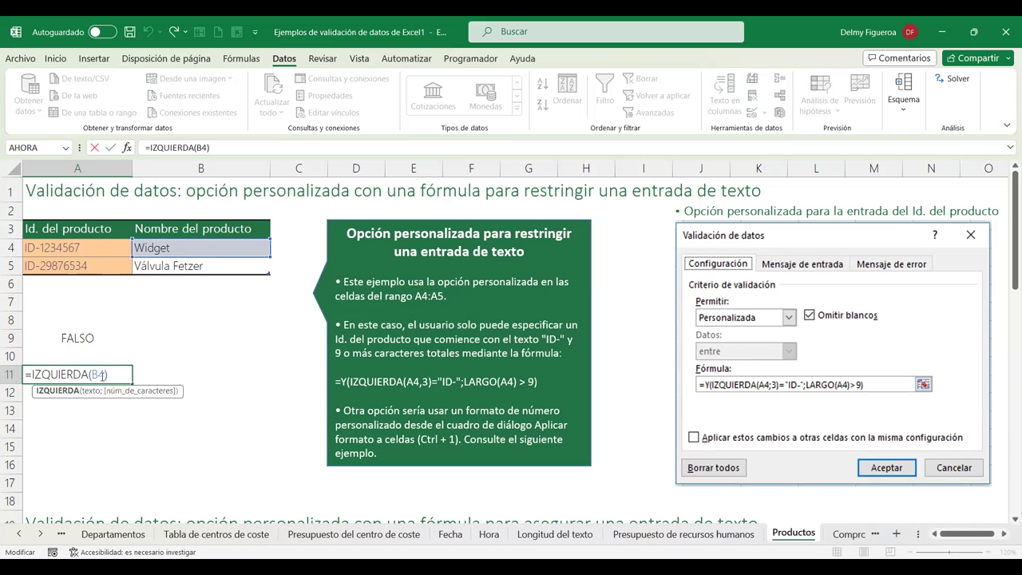
{"action": "key", "text": "Left"}
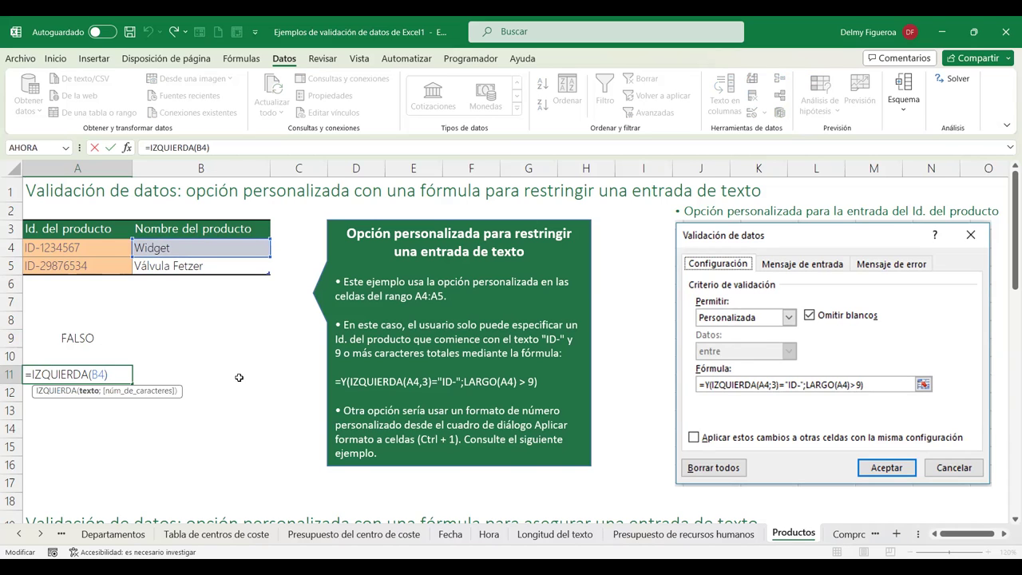
{"action": "type", "text": ";"}
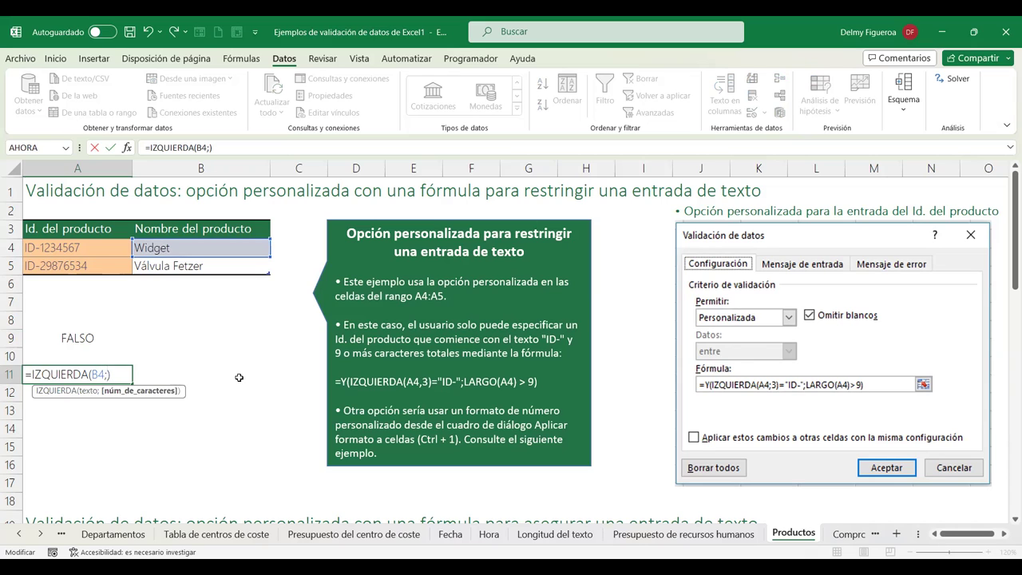
{"action": "type", "text": "3"}
{"action": "key", "text": "Return"}
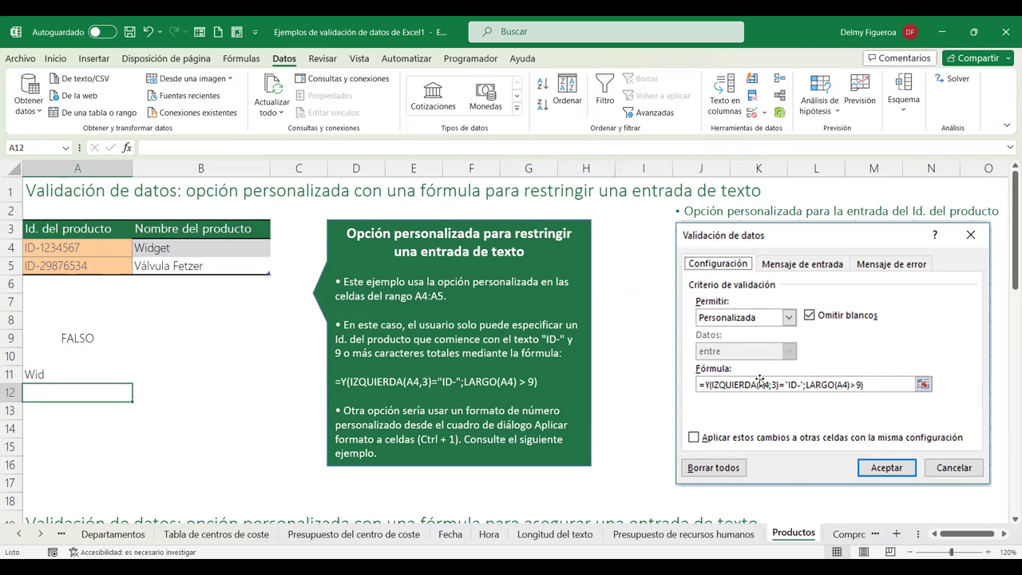
Append ="ID- to the A11 formula, making a comparison that shows FALSO.
{"action": "left_click", "coordinate": [60, 379]}
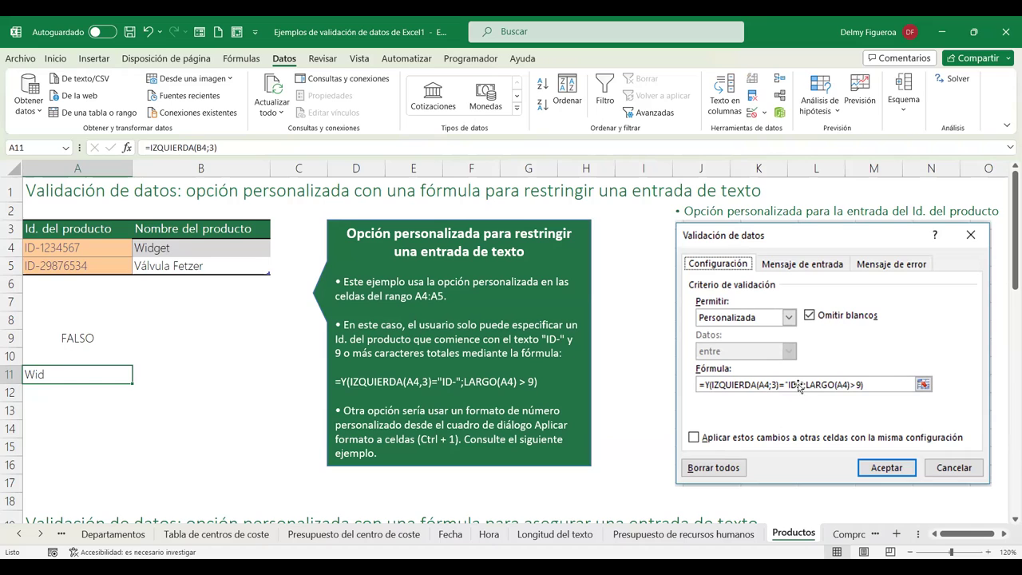
{"action": "double_click", "coordinate": [61, 373]}
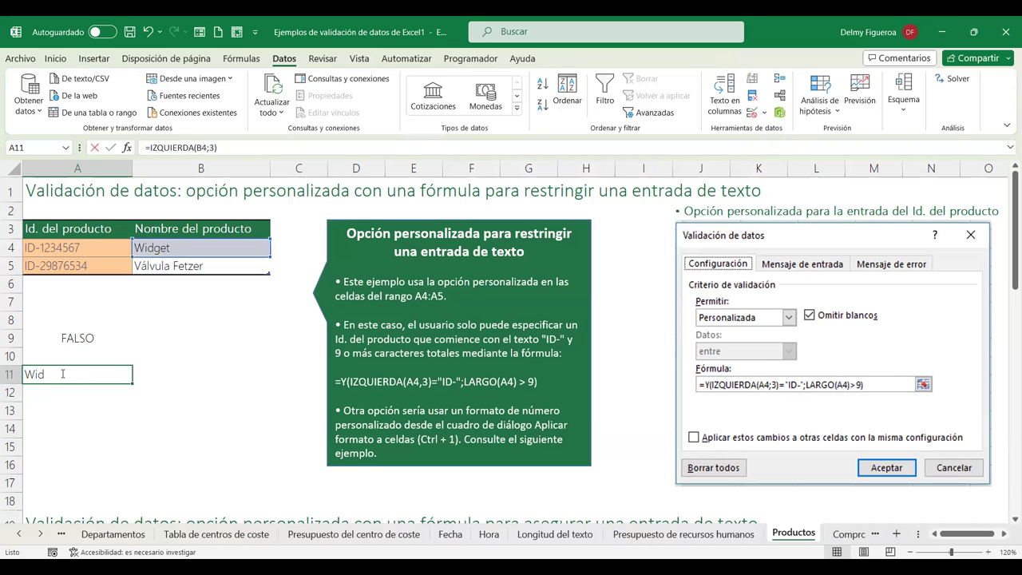
{"action": "key", "text": "End"}
{"action": "type", "text": "="}
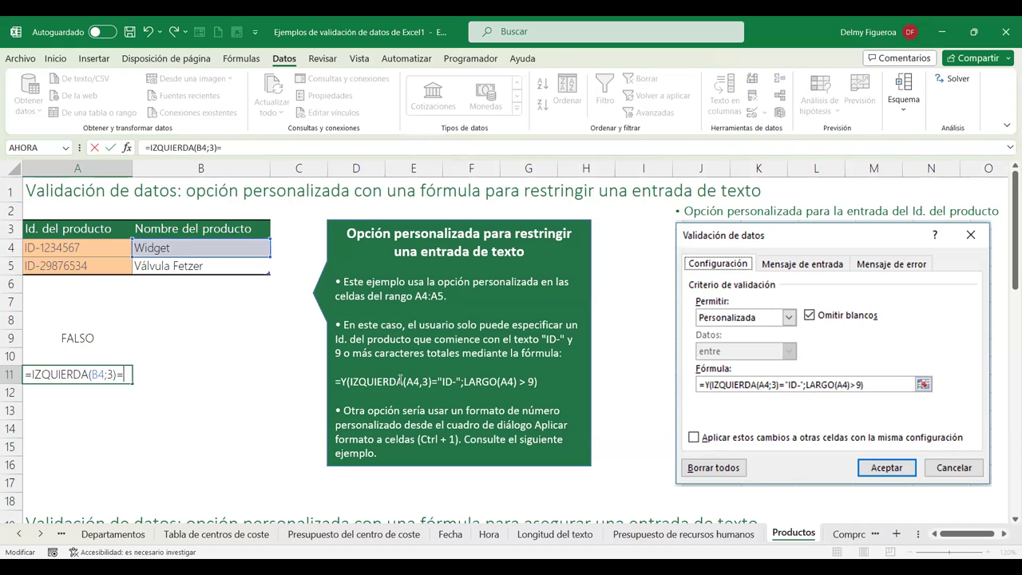
{"action": "key", "text": "Return"}
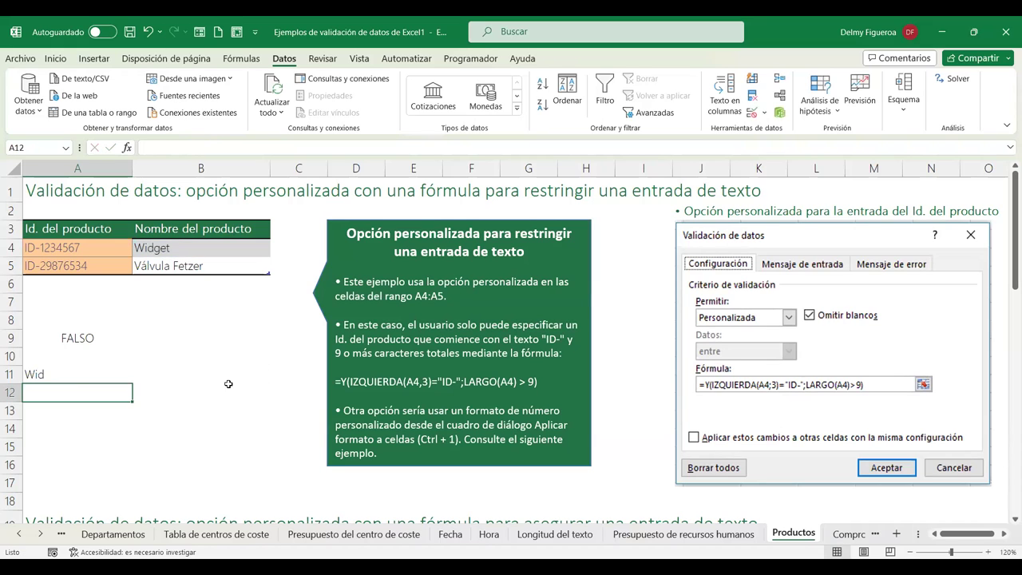
{"action": "double_click", "coordinate": [61, 373]}
{"action": "double_click", "coordinate": [111, 372]}
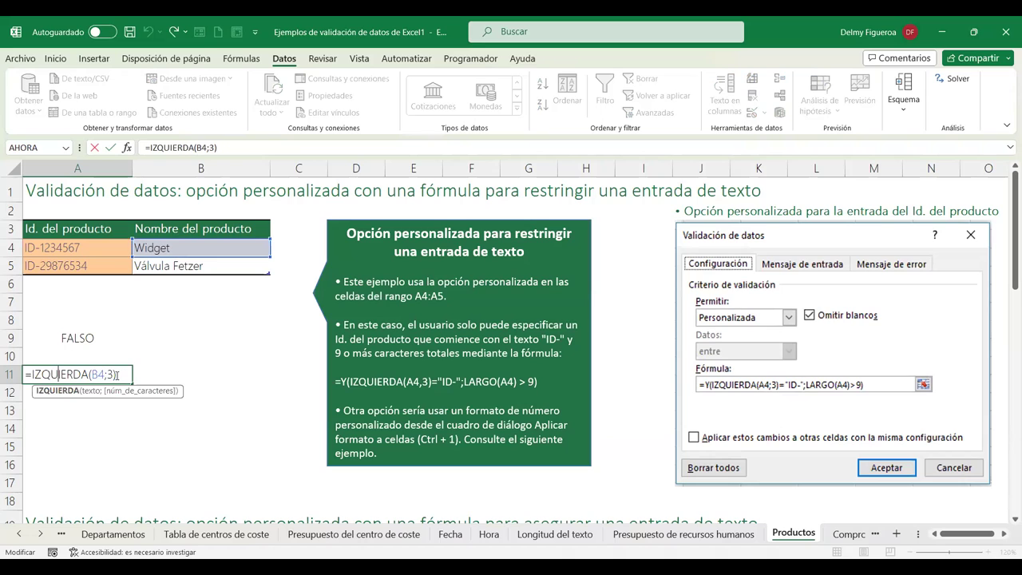
{"action": "key", "text": "Return"}
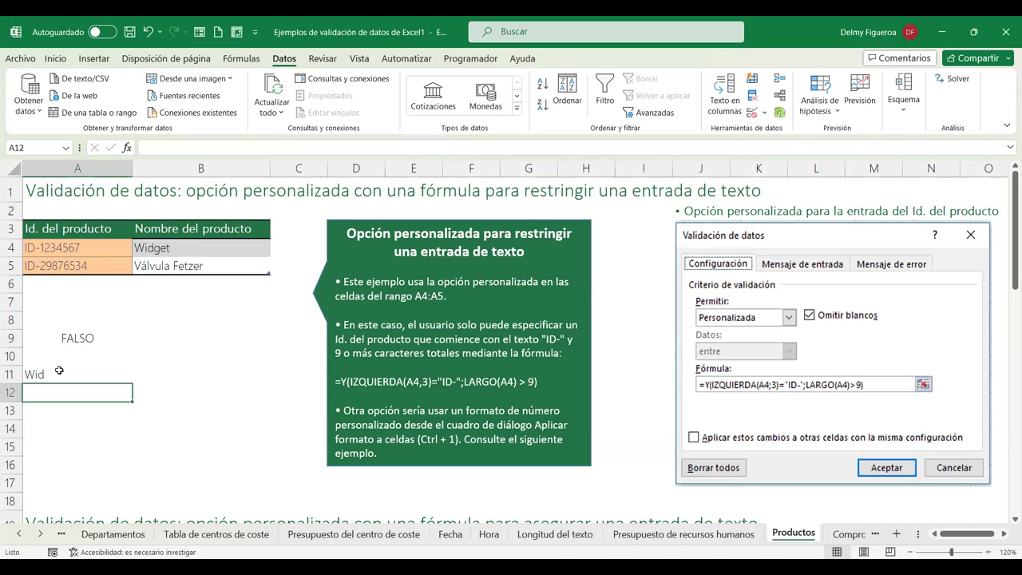
{"action": "double_click", "coordinate": [59, 374]}
{"action": "key", "text": "End"}
{"action": "type", "text": "="}
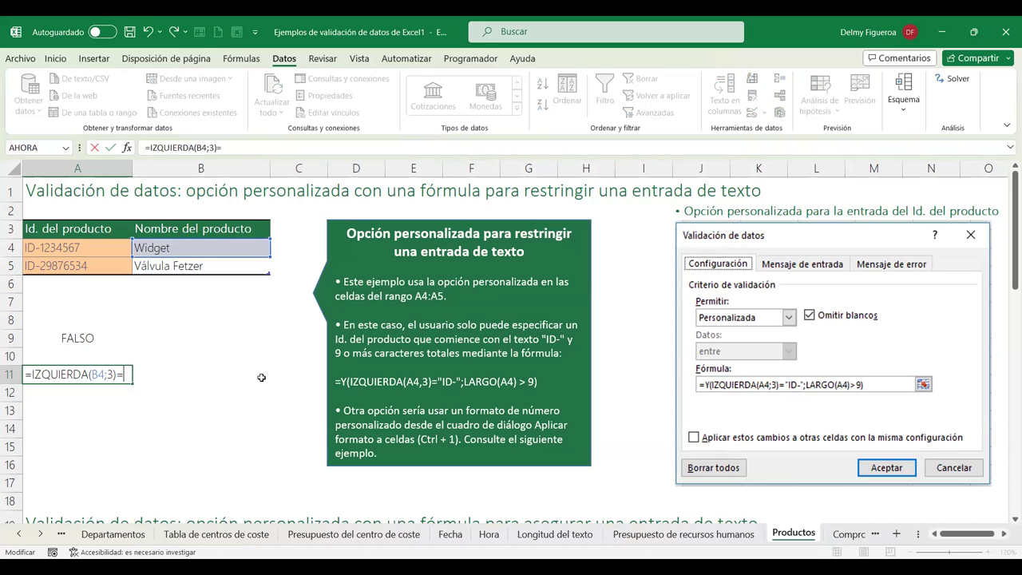
{"action": "type", "text": "\"ID-"}
{"action": "key", "text": "Return"}
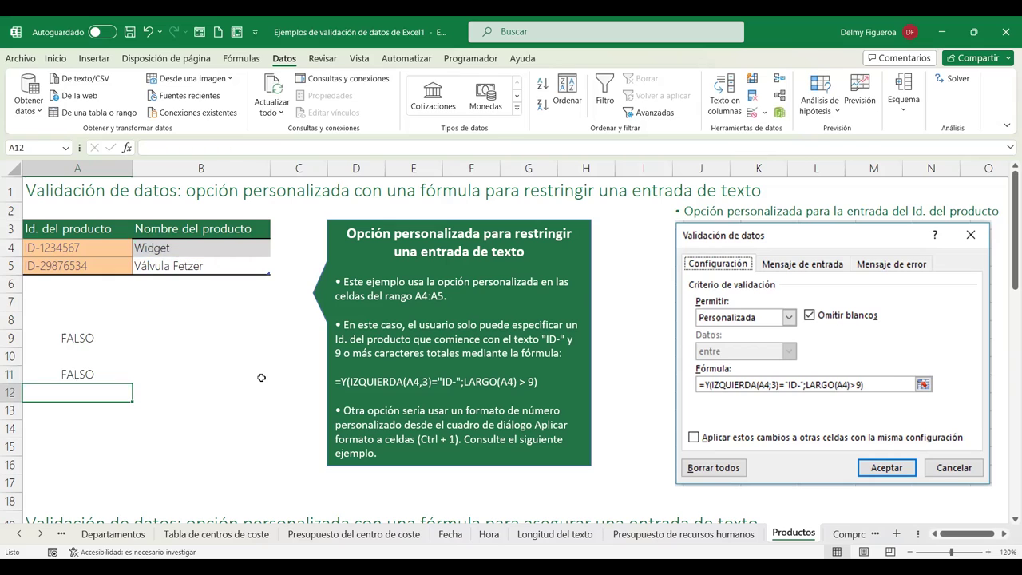
Change the comparison text to "Wid" so A11 returns VERDADERO.
{"action": "key", "text": "Up"}
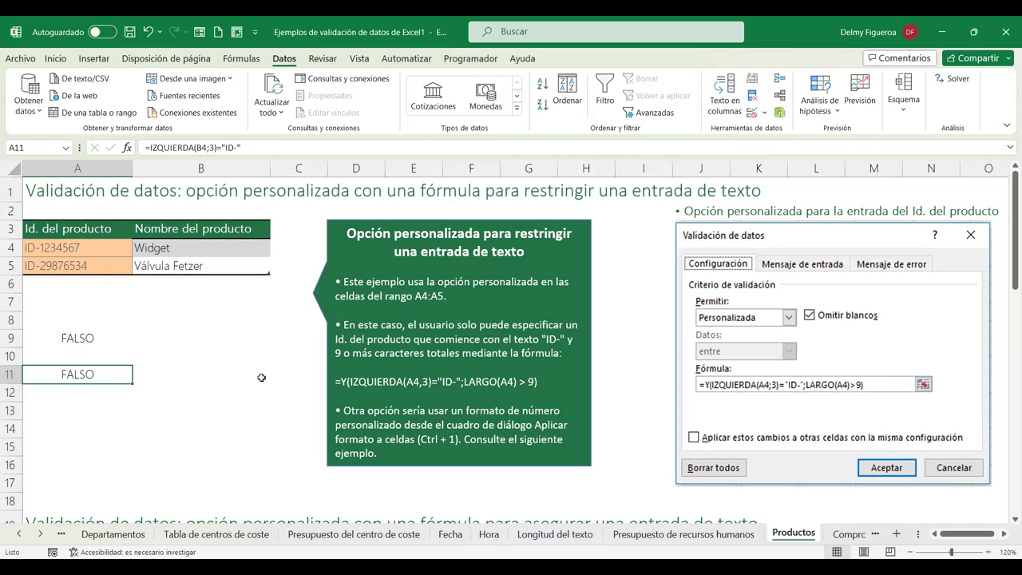
{"action": "key", "text": "F2"}
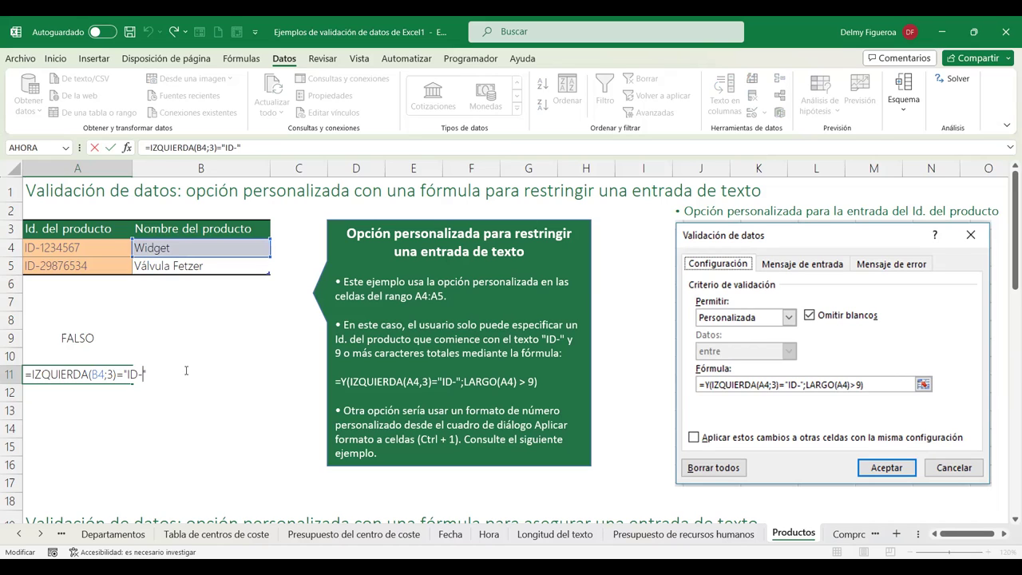
{"action": "key", "text": "BackSpace"}
{"action": "key", "text": "BackSpace"}
{"action": "type", "text": "Wid"}
{"action": "key", "text": "Return"}
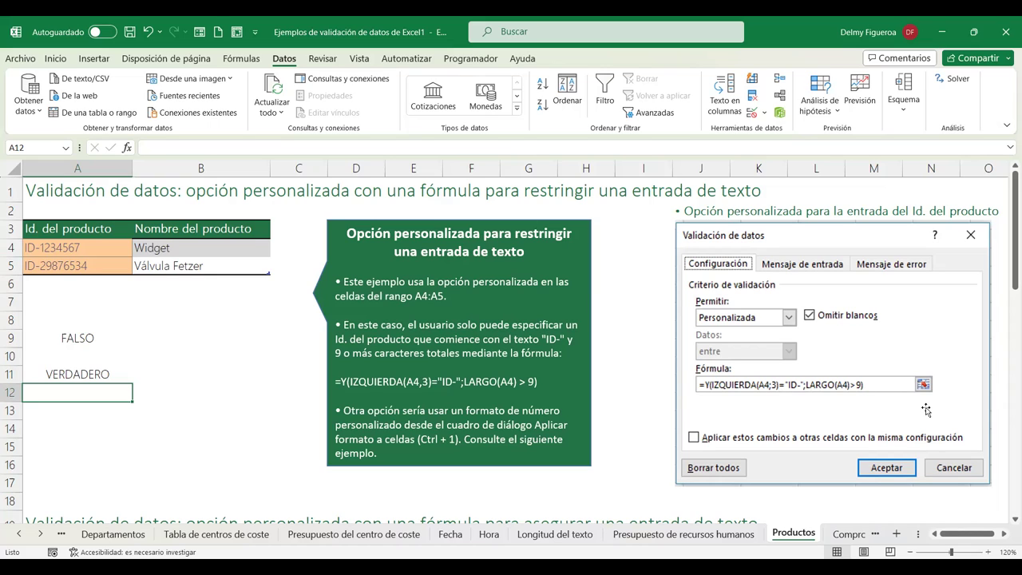
Start a Y formula in A13 testing IZQUIERDA(A4;3)="ID-".
{"action": "left_click", "coordinate": [110, 245]}
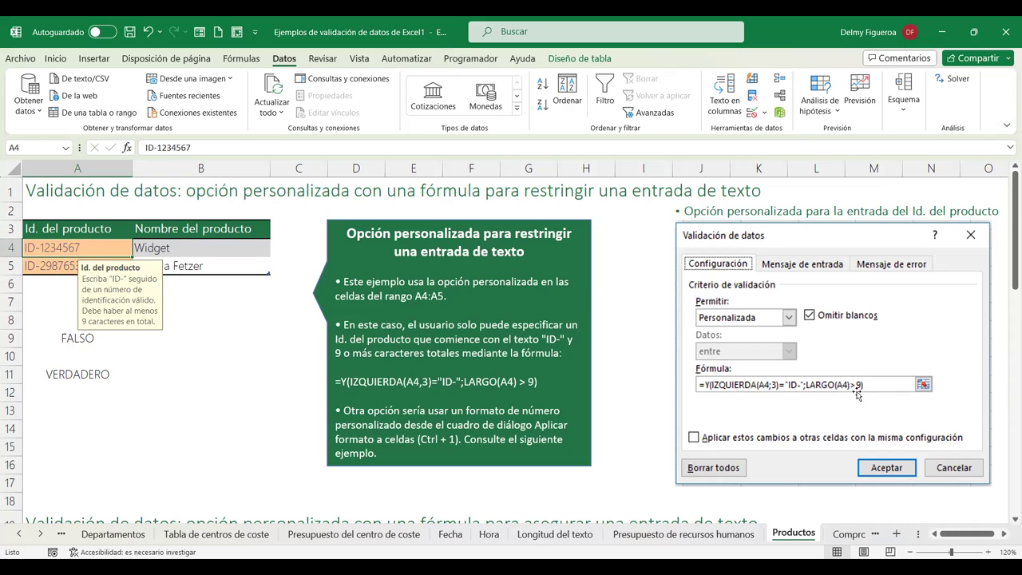
{"action": "left_click", "coordinate": [96, 377]}
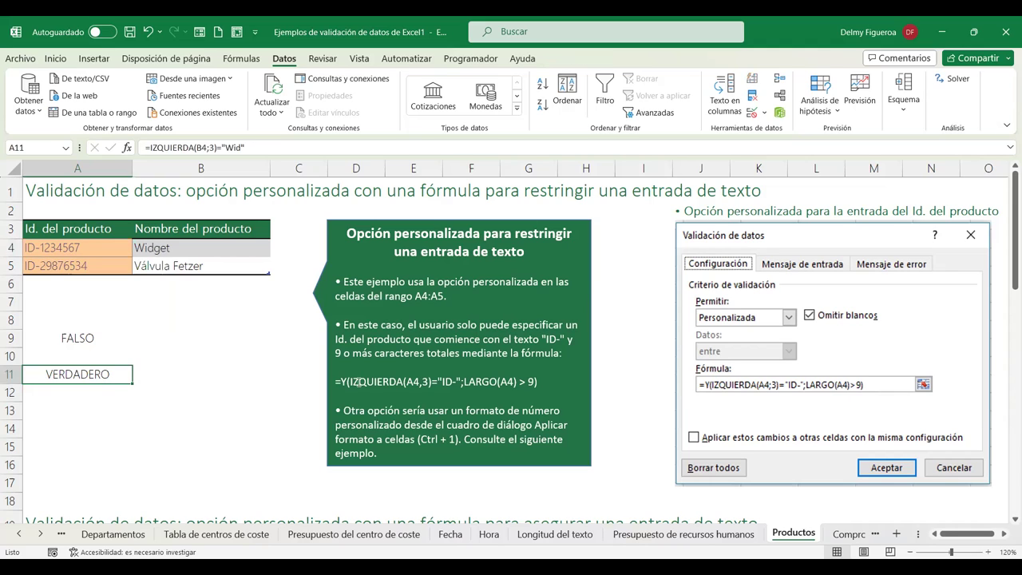
{"action": "key", "text": "Down"}
{"action": "key", "text": "Down"}
{"action": "type", "text": "+"}
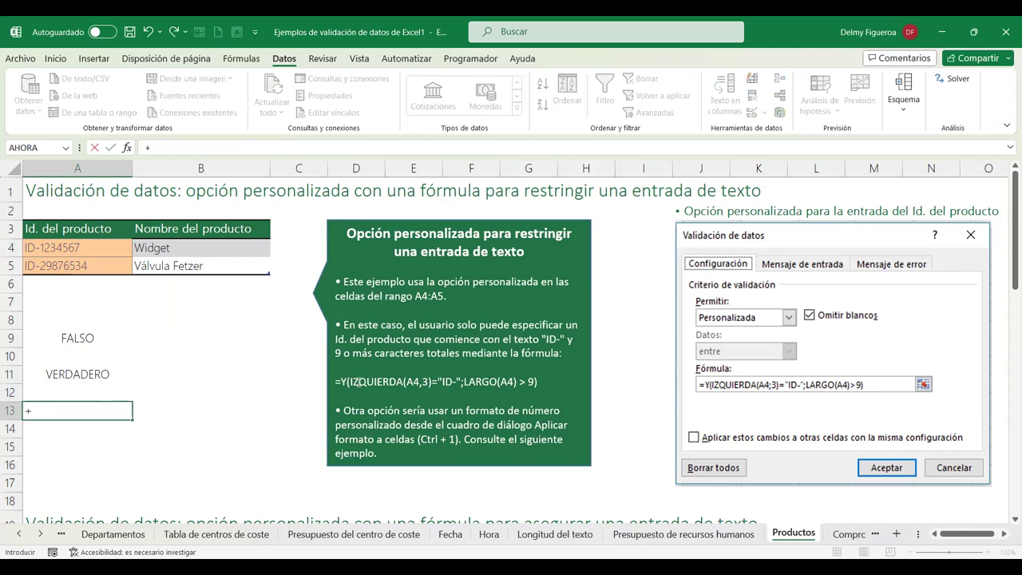
{"action": "type", "text": "y"}
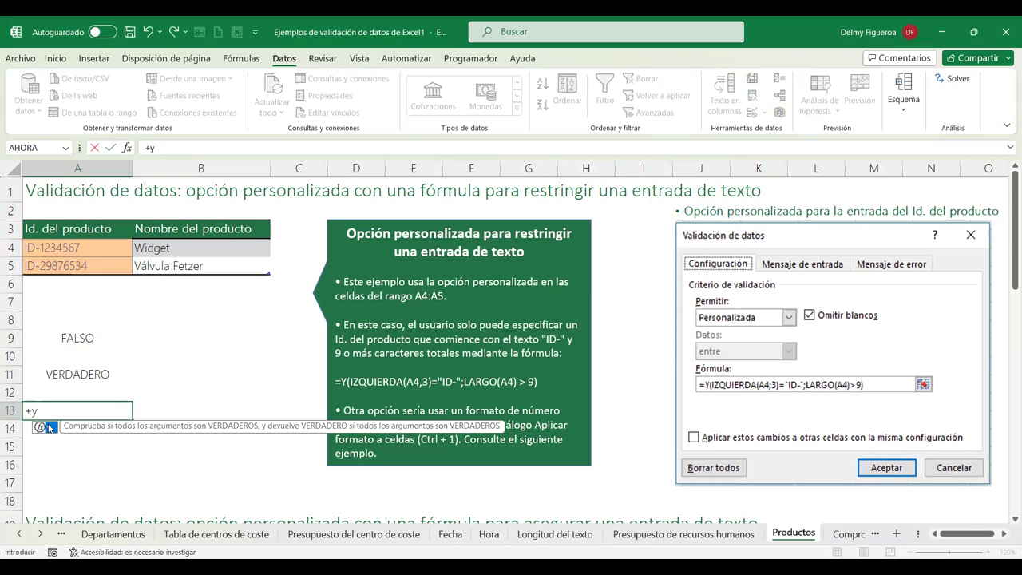
{"action": "double_click", "coordinate": [48, 428]}
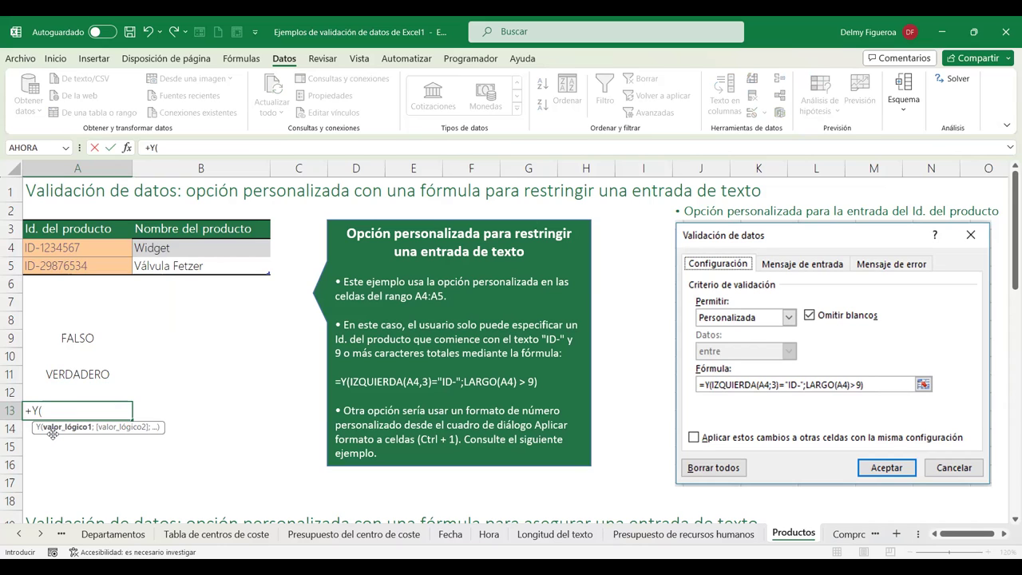
{"action": "type", "text": "izqu"}
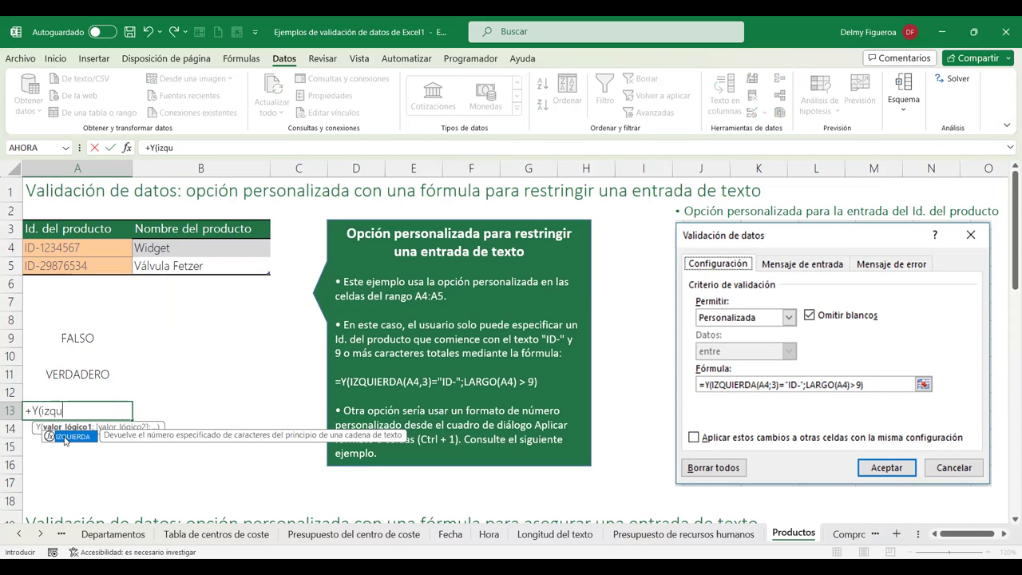
{"action": "double_click", "coordinate": [69, 437]}
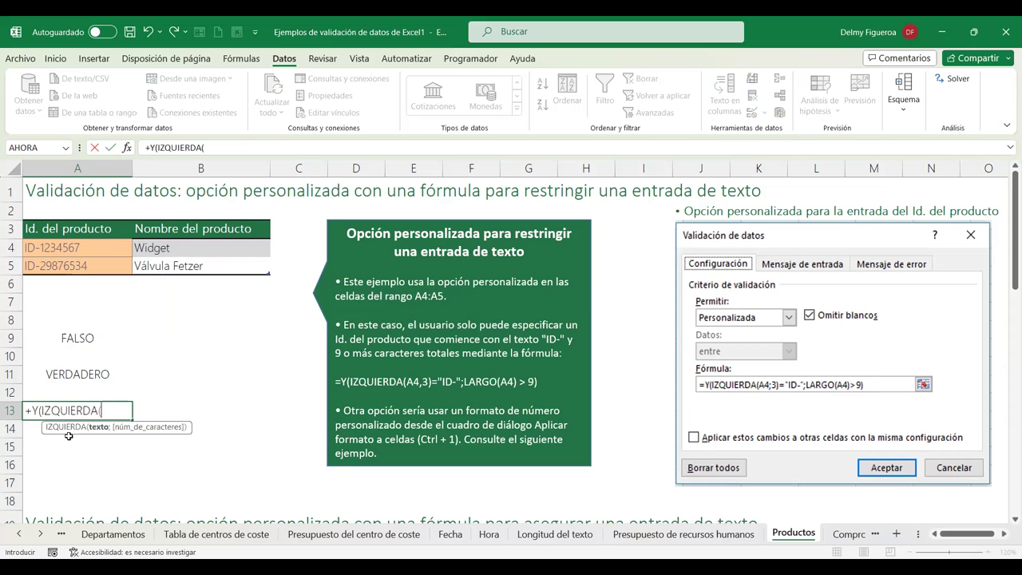
{"action": "left_click", "coordinate": [86, 248]}
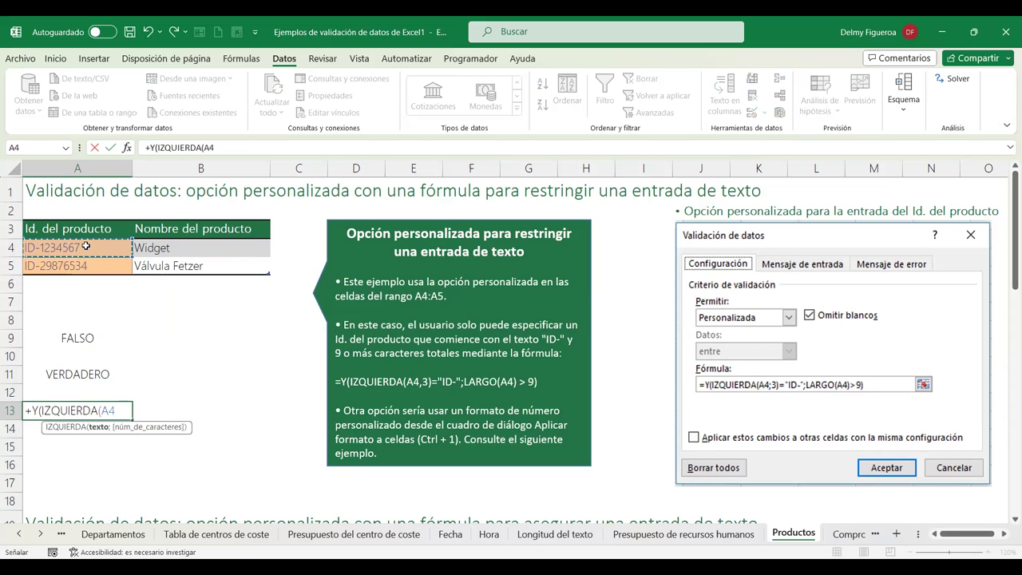
{"action": "type", "text": ";3"}
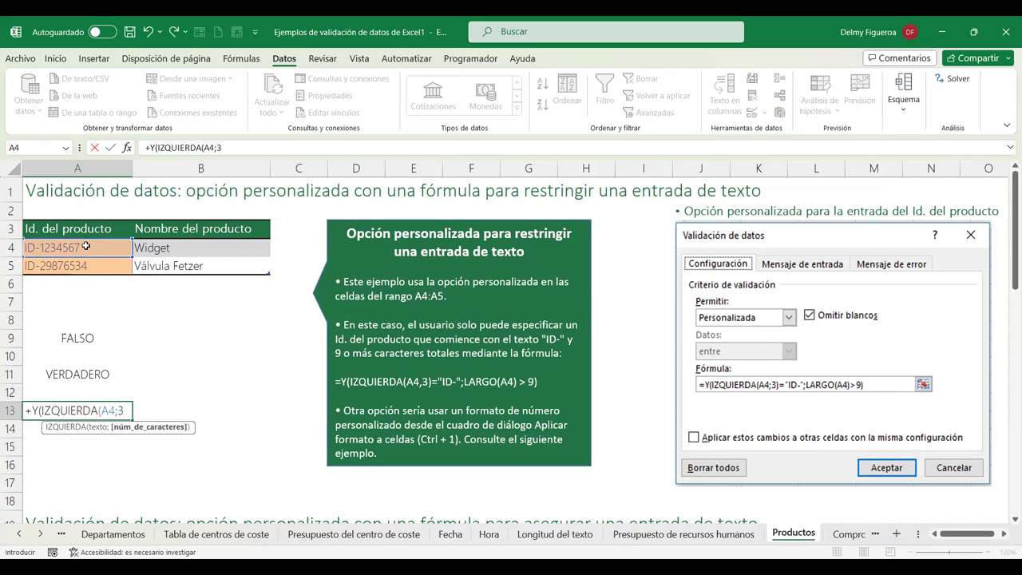
{"action": "type", "text": ")="}
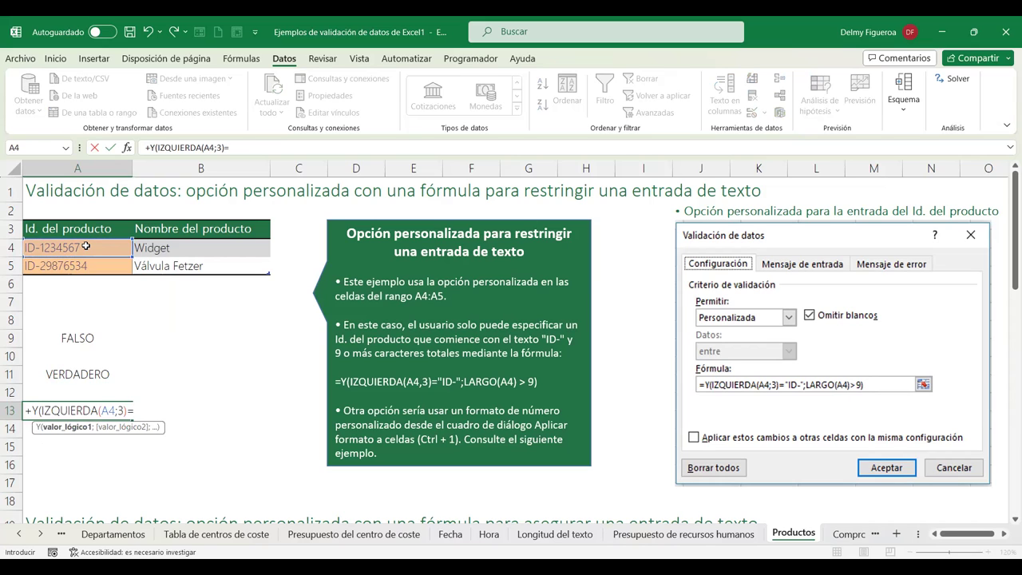
{"action": "type", "text": "\"ID-\""}
{"action": "type", "text": ";l"}
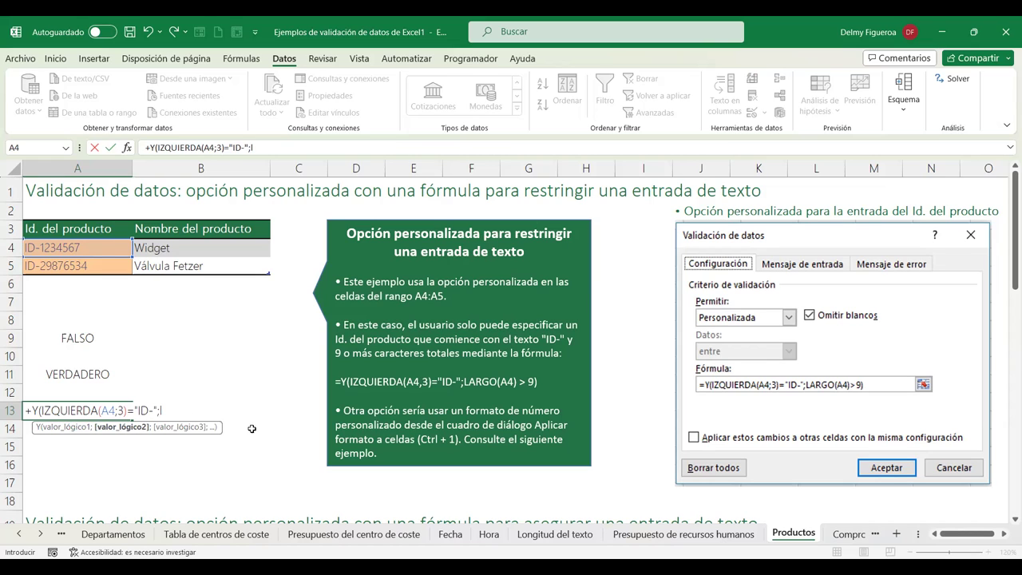
Add the LARGO(A4)>=9 condition to complete the A13 ID check, showing VERDADERO.
{"action": "type", "text": "argo"}
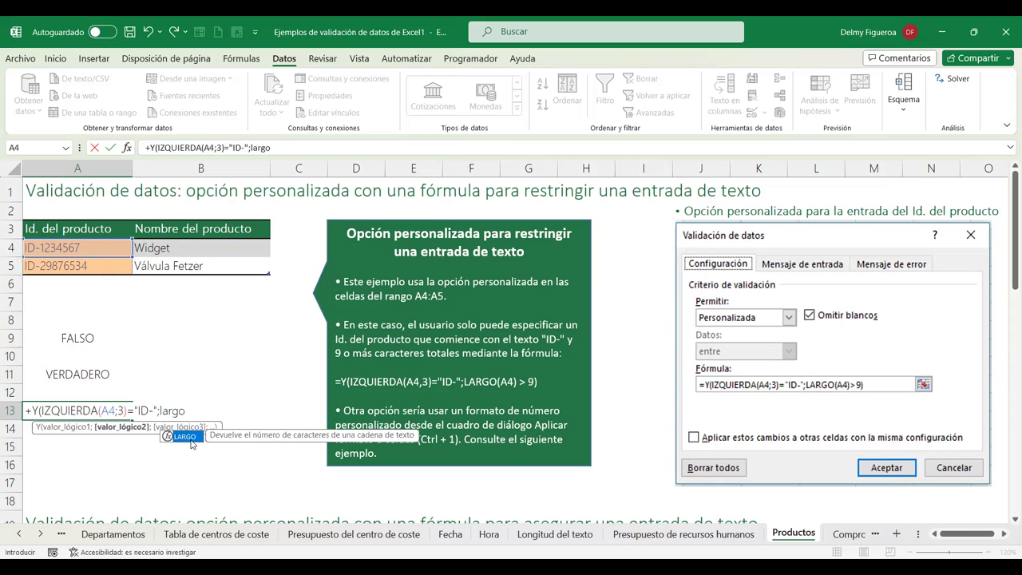
{"action": "double_click", "coordinate": [199, 436]}
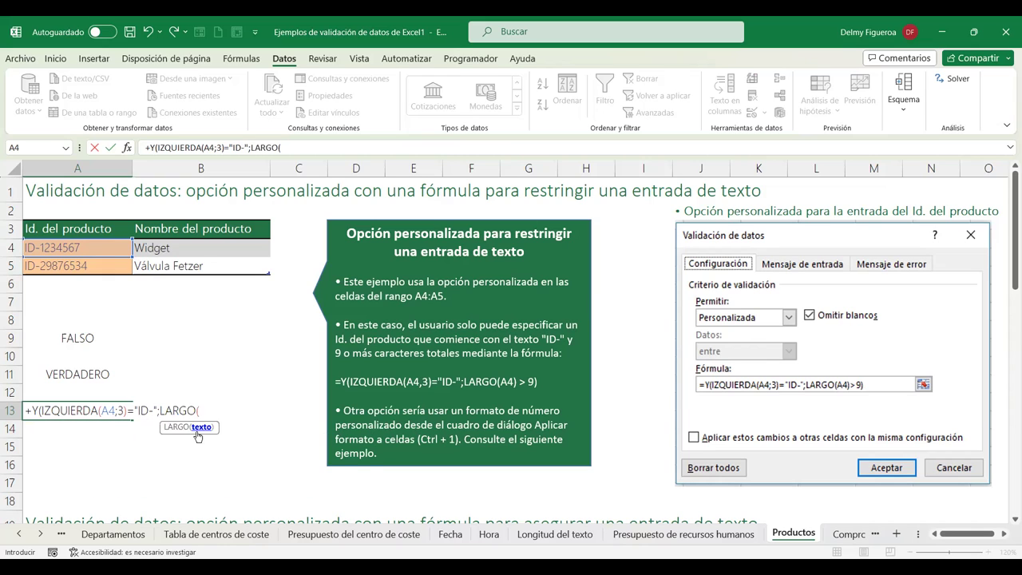
{"action": "left_click", "coordinate": [98, 248]}
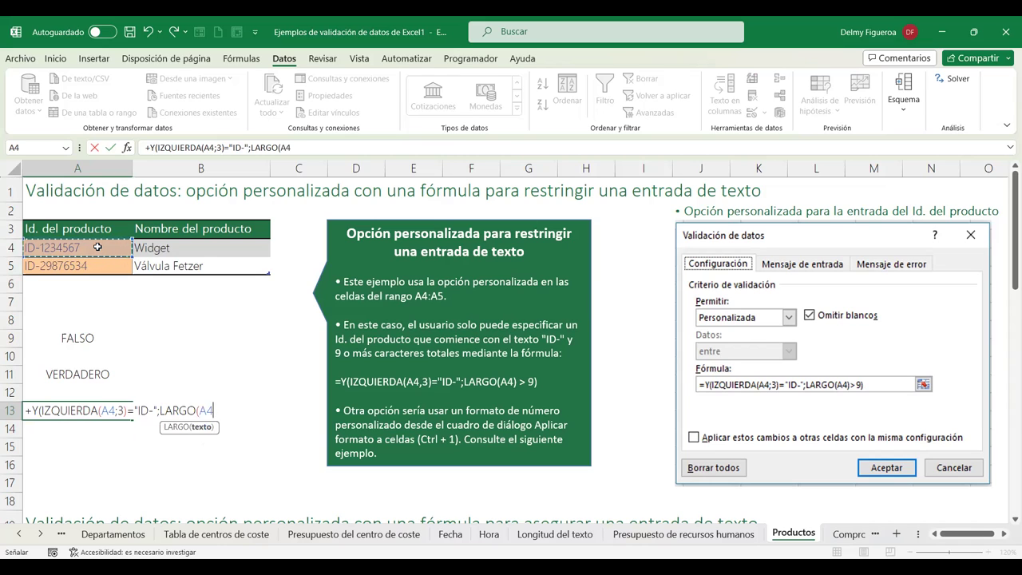
{"action": "type", "text": ")"}
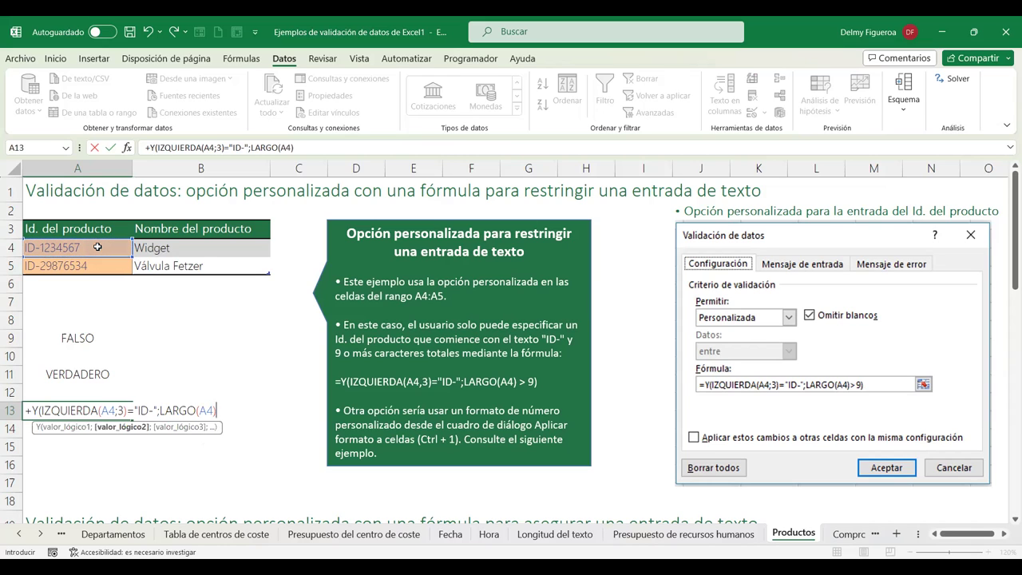
{"action": "type", "text": ">="}
{"action": "type", "text": "9"}
{"action": "type", "text": ")"}
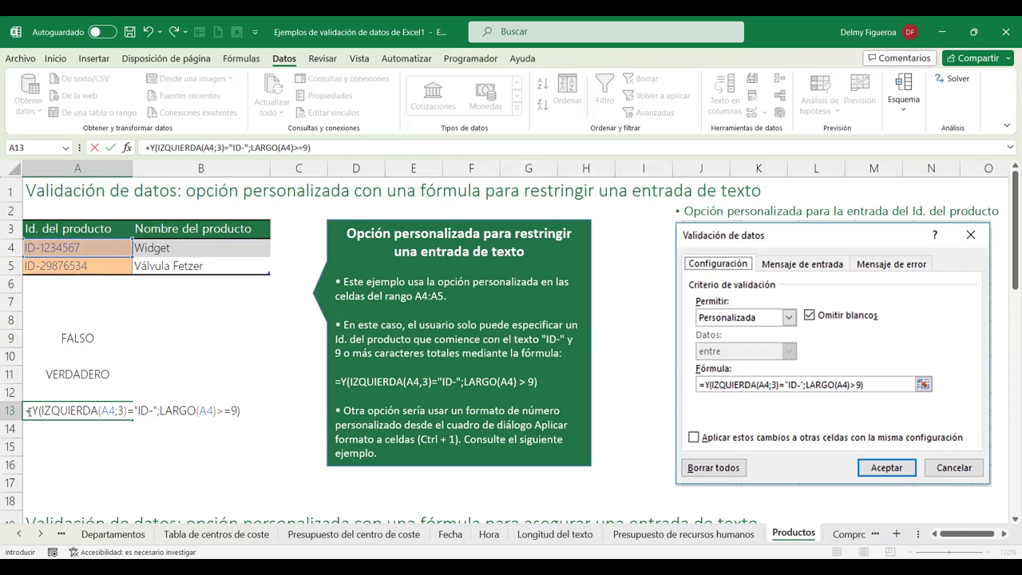
{"action": "key", "text": "Return"}
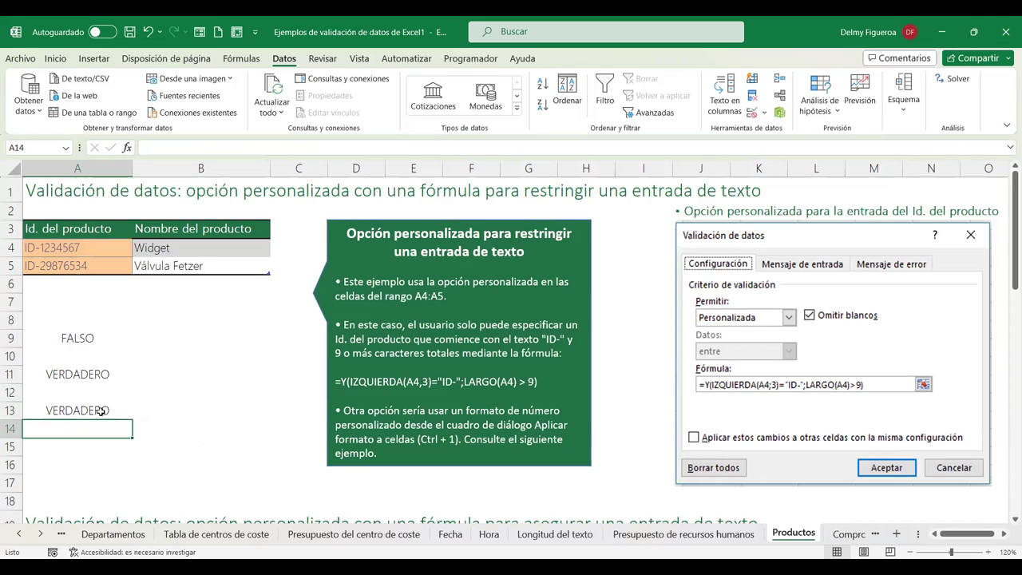
Enter the test ID ID-123 in cell A7.
{"action": "left_click", "coordinate": [68, 300]}
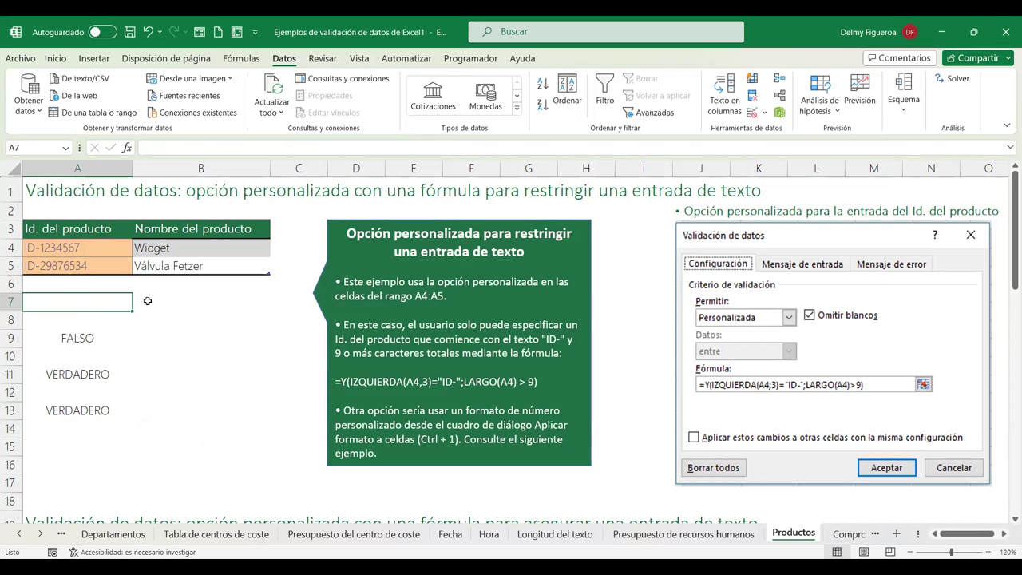
{"action": "type", "text": "ID"}
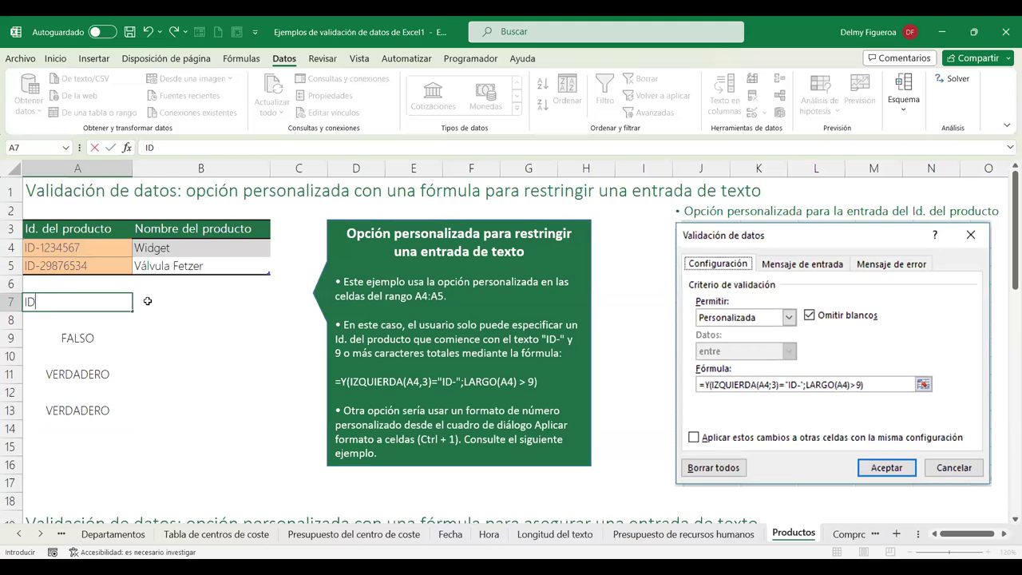
{"action": "type", "text": "-123"}
{"action": "key", "text": "Return"}
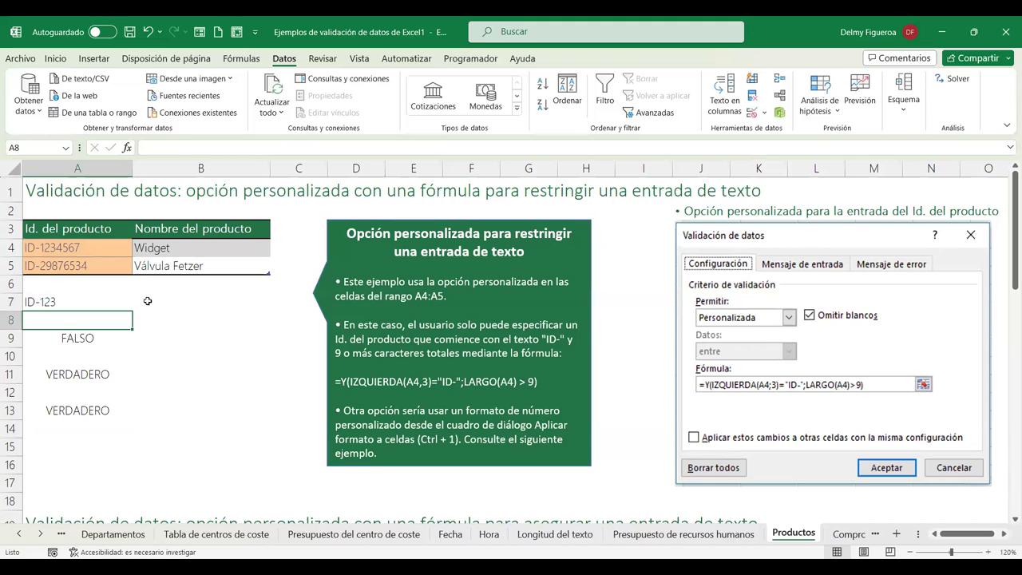
Point both A4 references in the A13 formula to A7, giving FALSO.
{"action": "double_click", "coordinate": [94, 412]}
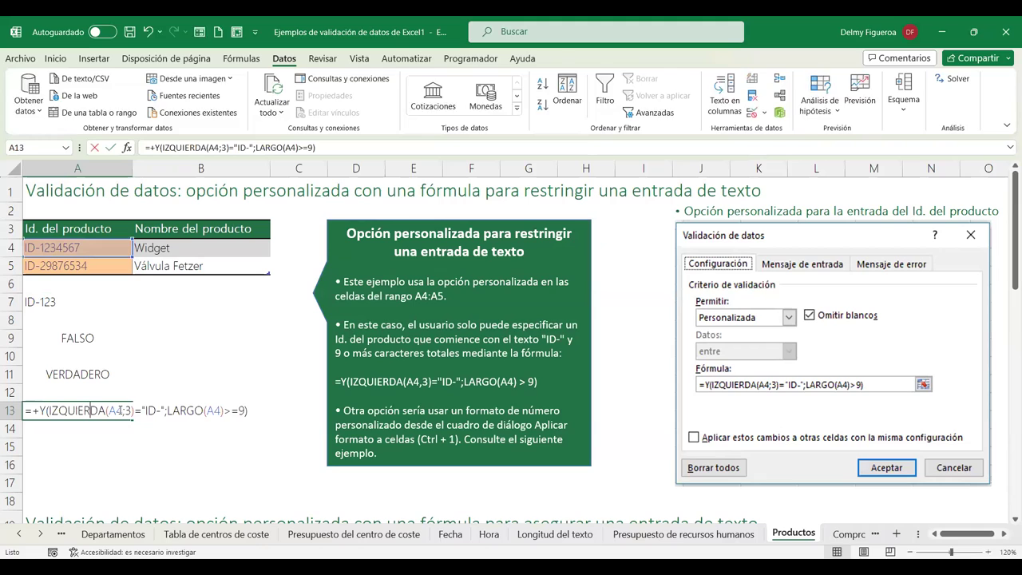
{"action": "double_click", "coordinate": [118, 411]}
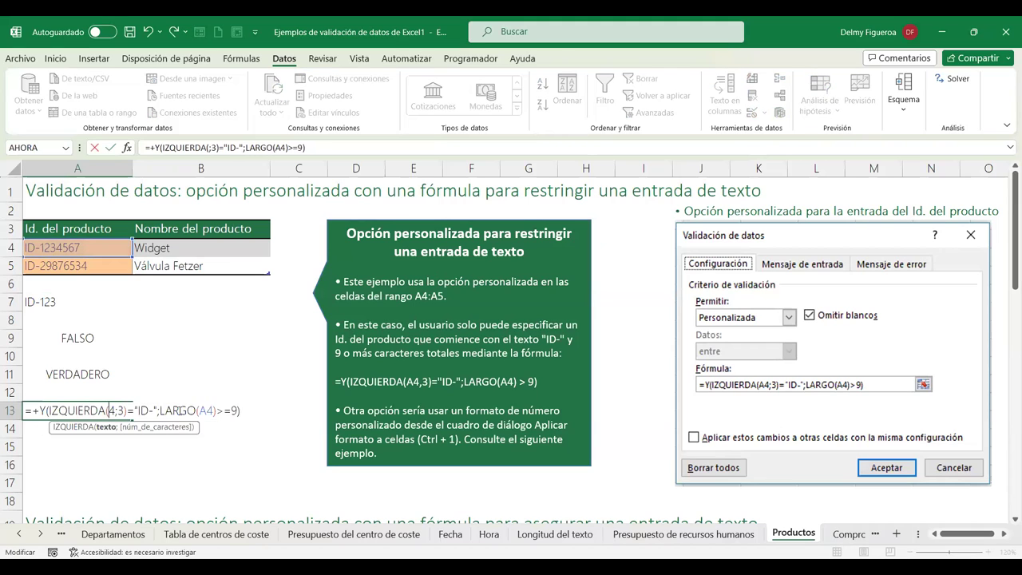
{"action": "left_click", "coordinate": [55, 301]}
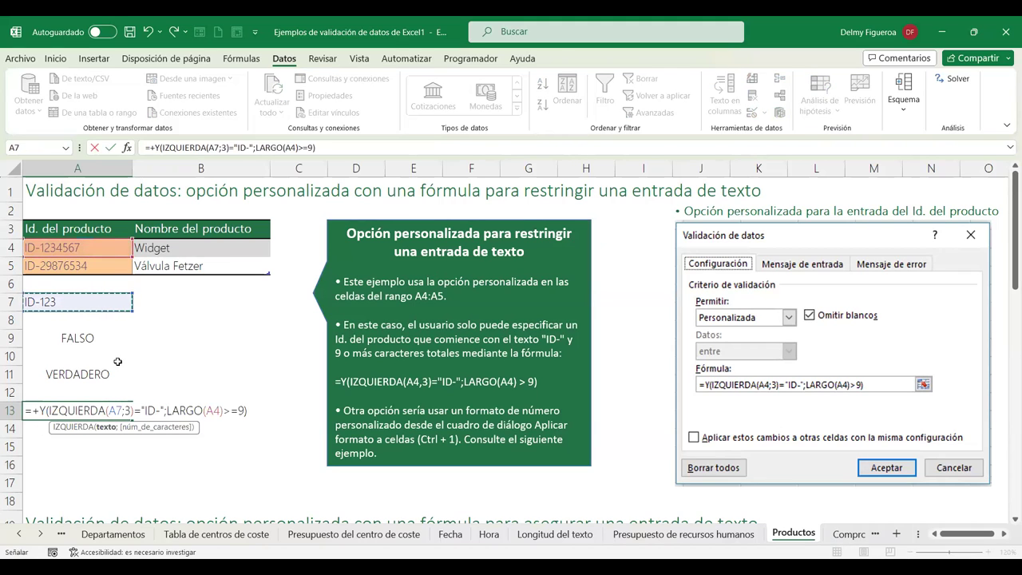
{"action": "double_click", "coordinate": [214, 410]}
{"action": "key", "text": "BackSpace"}
{"action": "left_click", "coordinate": [71, 302]}
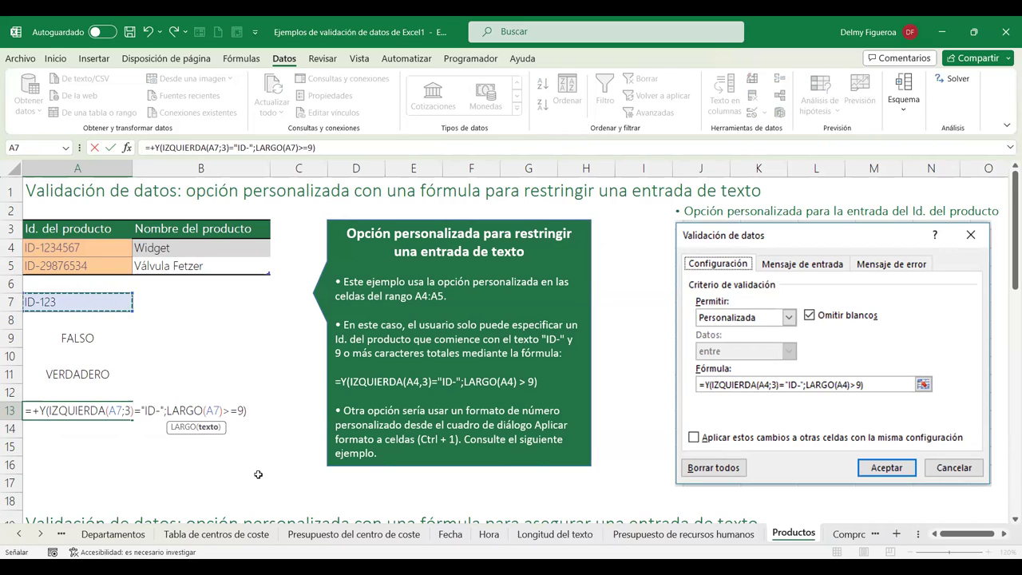
{"action": "key", "text": "Return"}
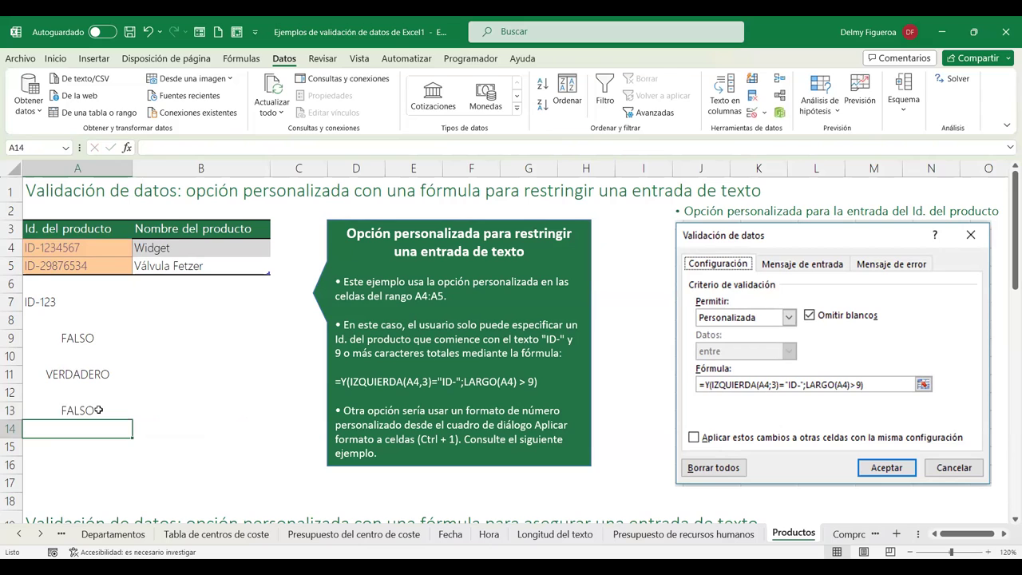
Review the input messages on product IDs A4 and A5, then go to Comprobación de edad.
{"action": "left_click", "coordinate": [99, 409]}
{"action": "left_click", "coordinate": [98, 246]}
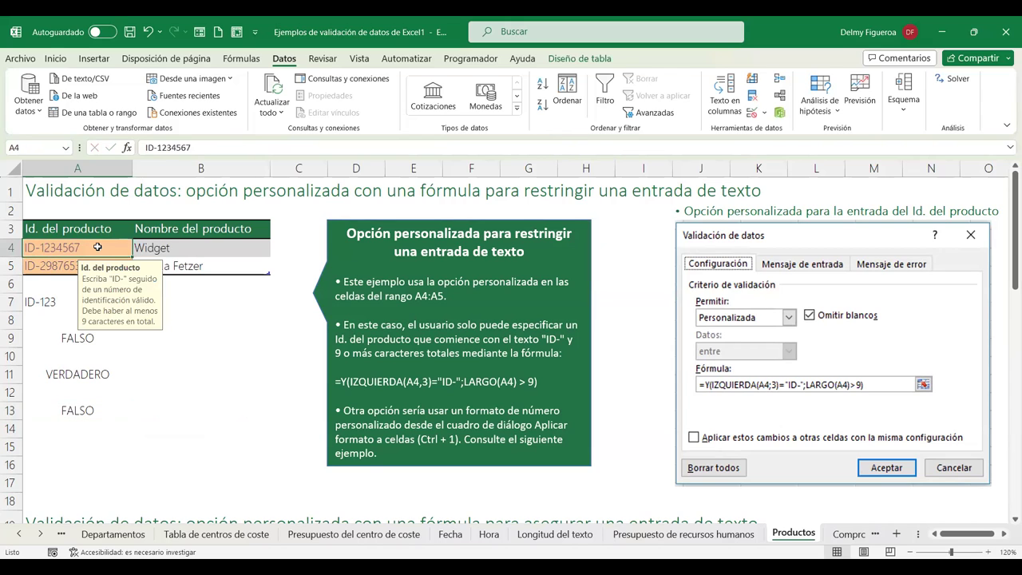
{"action": "left_click", "coordinate": [117, 272]}
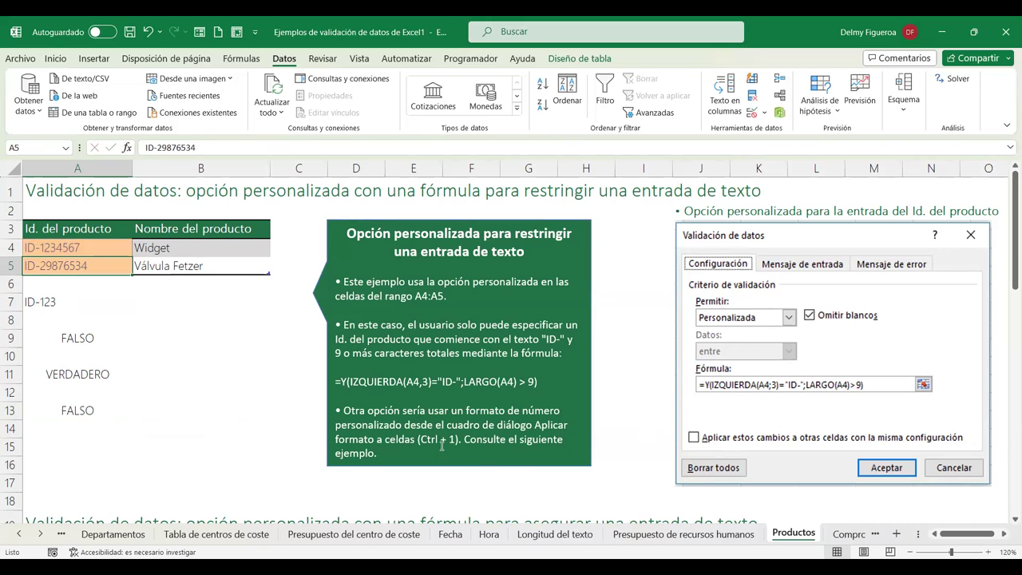
{"action": "left_click", "coordinate": [163, 432]}
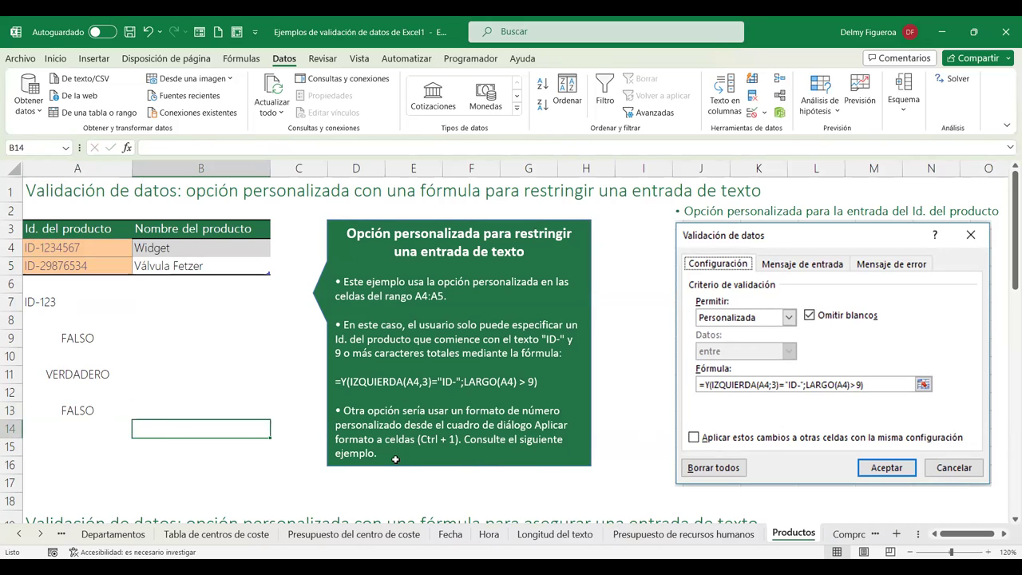
{"action": "left_click", "coordinate": [832, 537]}
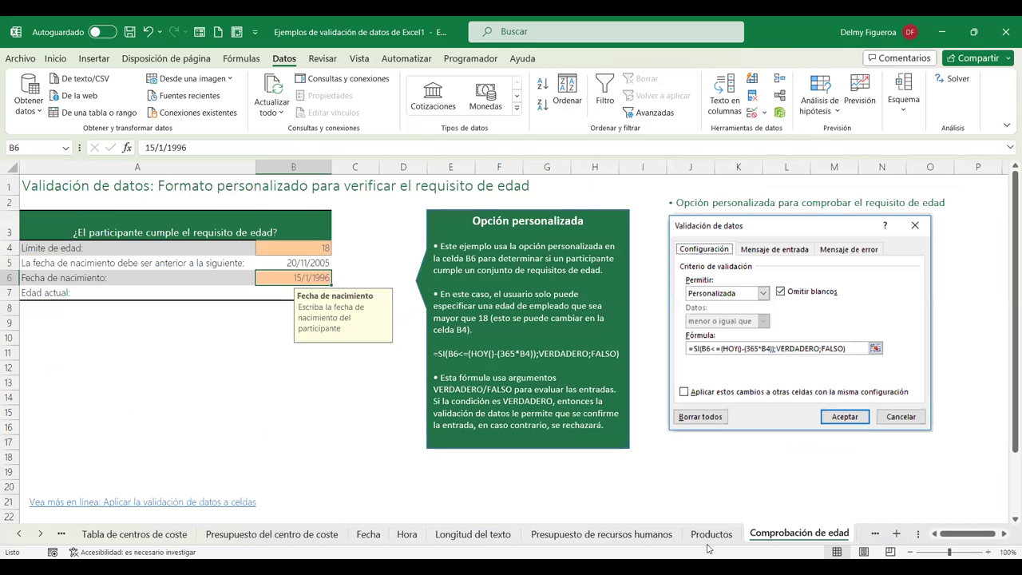
{"action": "left_click", "coordinate": [304, 408]}
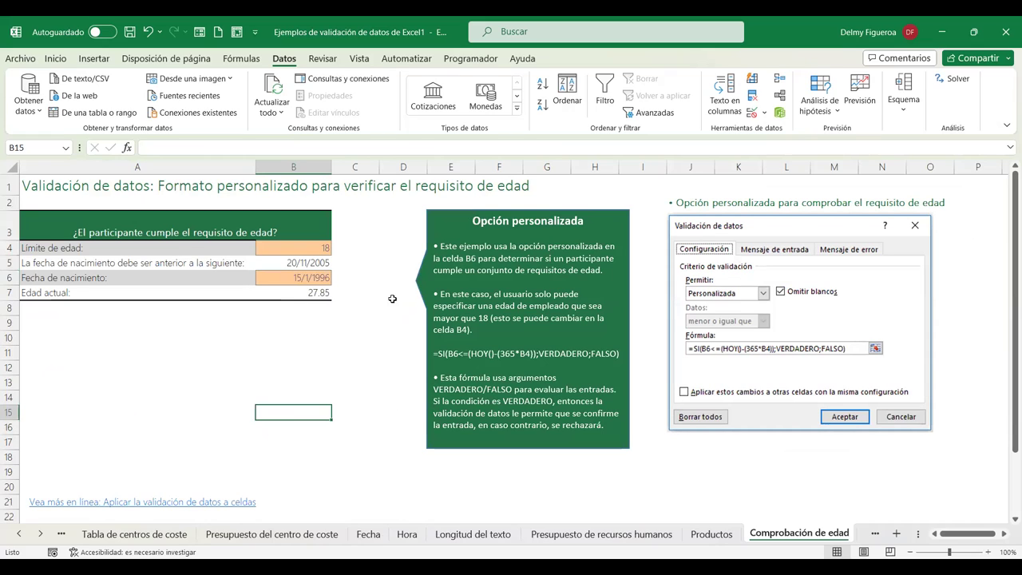
{"action": "left_click", "coordinate": [303, 248]}
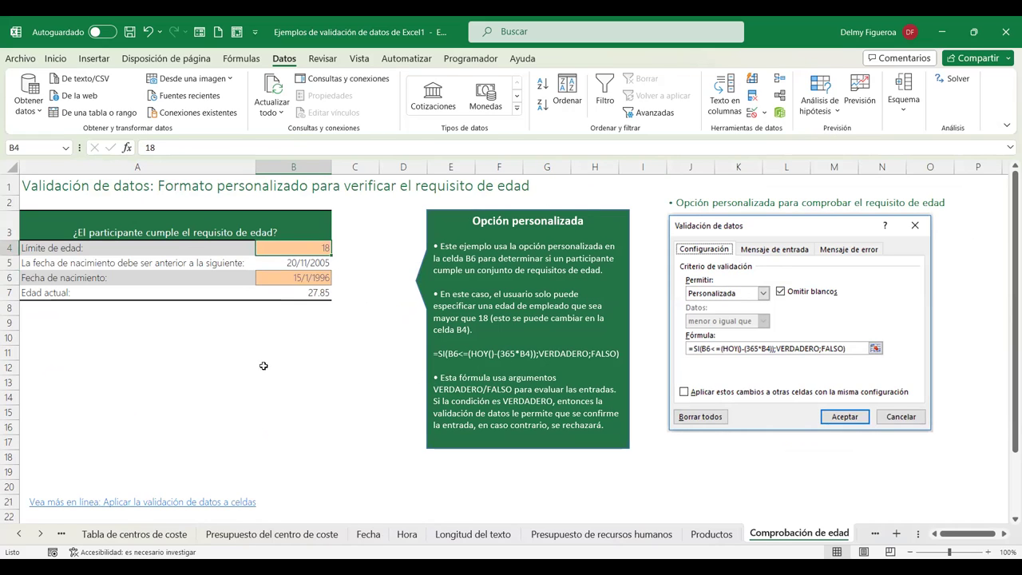
{"action": "left_click", "coordinate": [752, 111]}
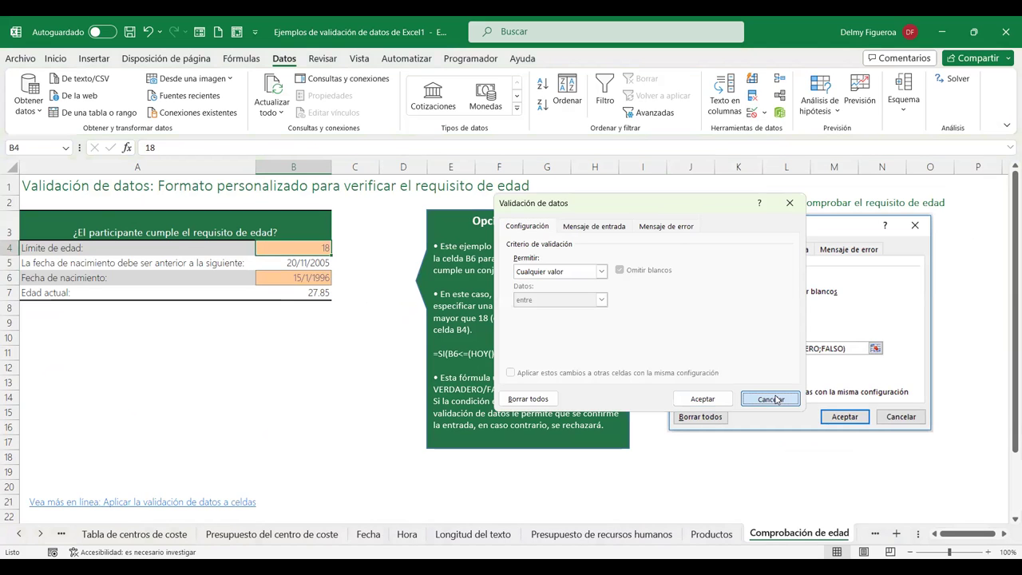
{"action": "key", "text": "Escape"}
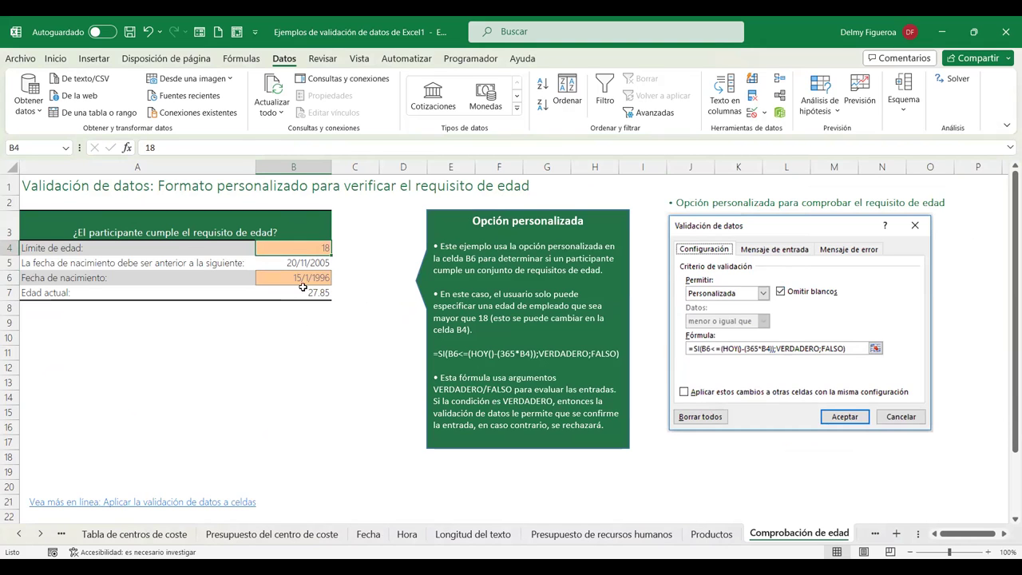
{"action": "left_click", "coordinate": [303, 279]}
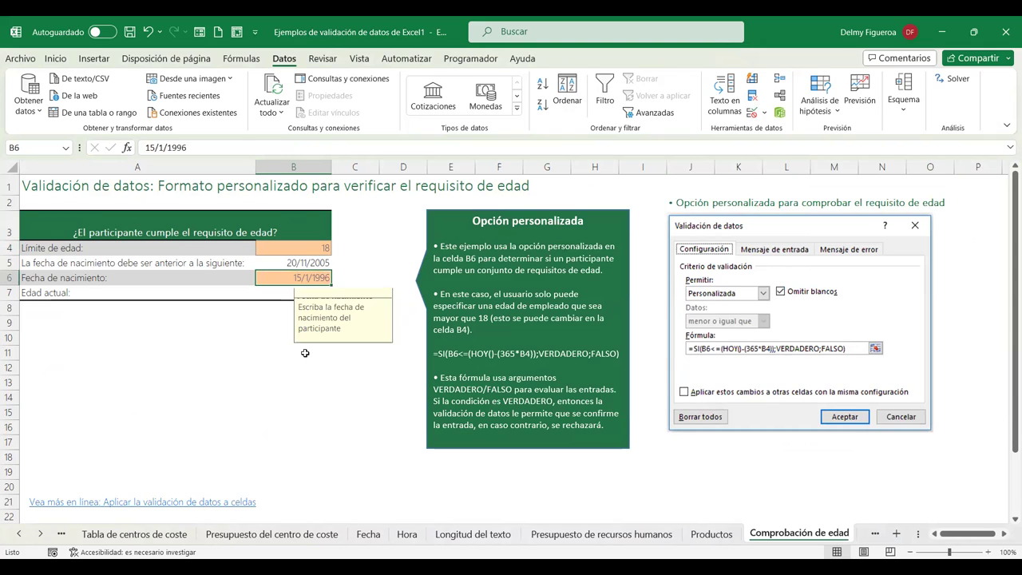
{"action": "scroll", "coordinate": [304, 353], "scroll_direction": "down", "scroll_amount": 5}
{"action": "scroll", "coordinate": [305, 352], "scroll_direction": "up", "scroll_amount": 5}
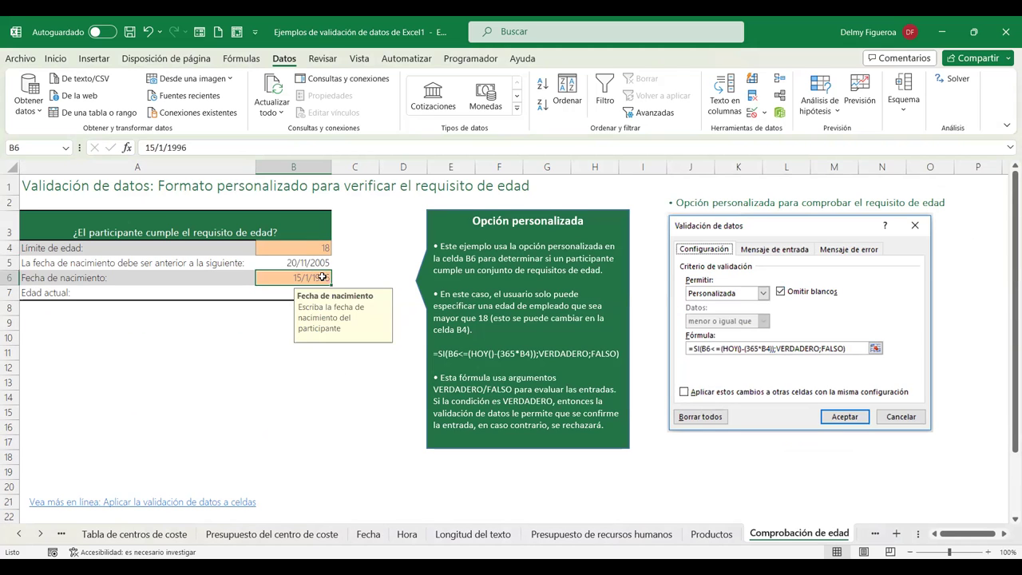
{"action": "left_click", "coordinate": [751, 115]}
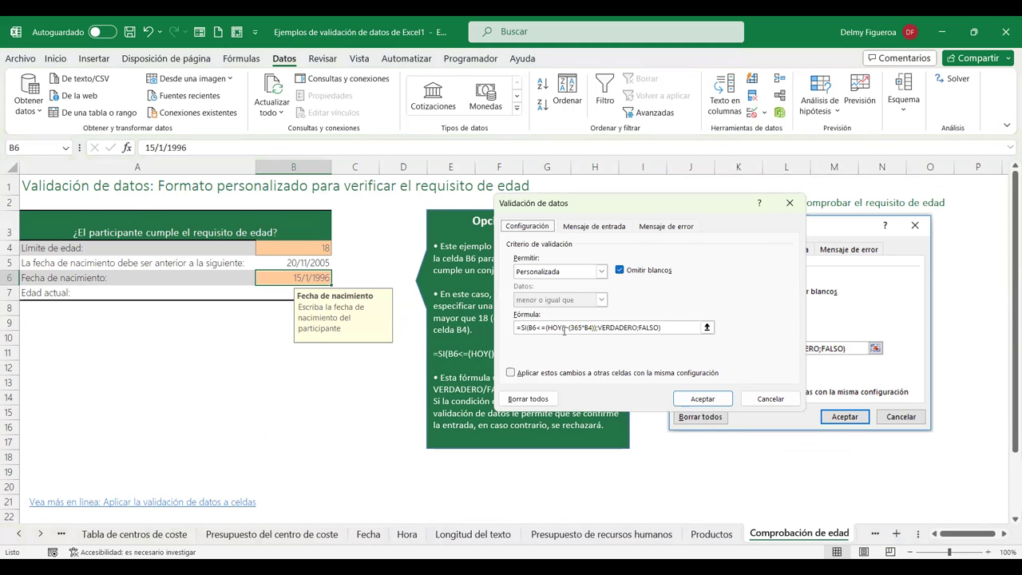
{"action": "left_click", "coordinate": [779, 402]}
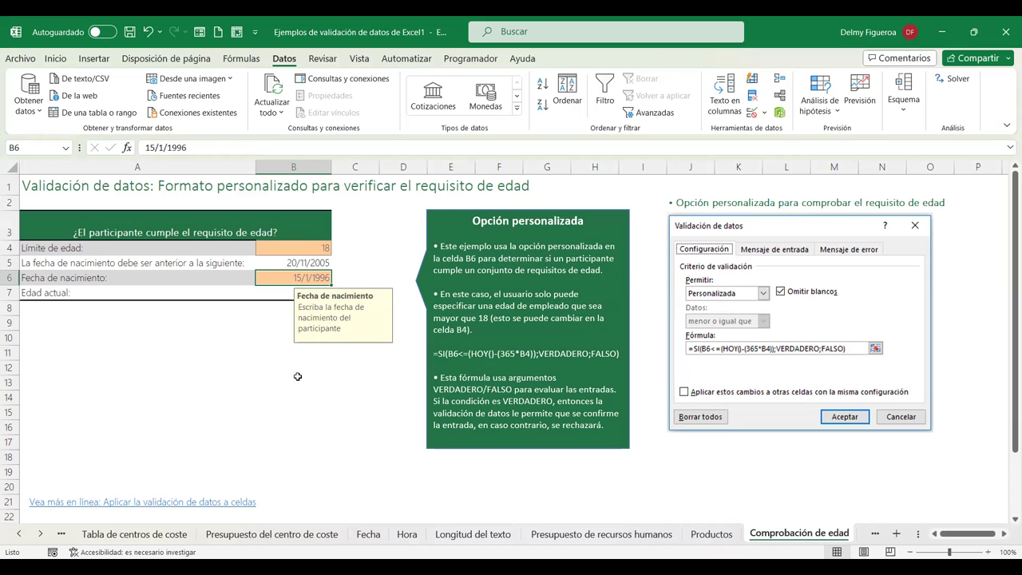
{"action": "left_click", "coordinate": [245, 356]}
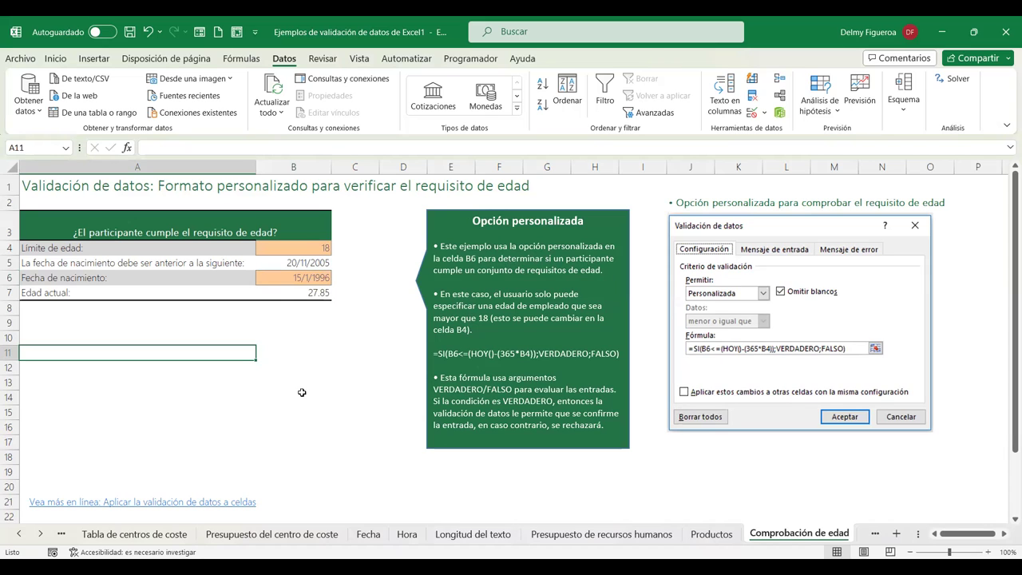
{"action": "left_click", "coordinate": [353, 237]}
{"action": "left_click", "coordinate": [377, 256]}
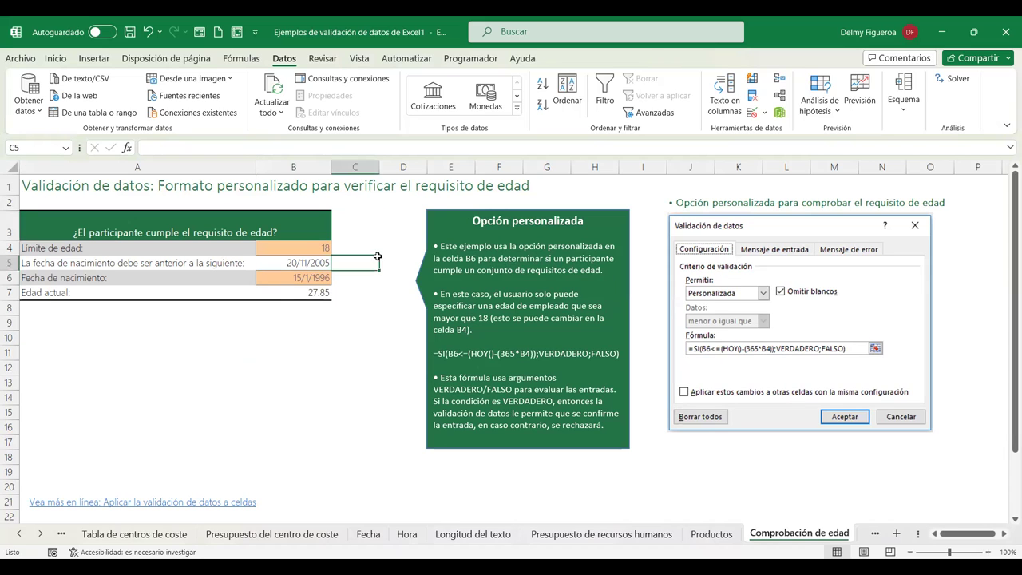
{"action": "left_click", "coordinate": [331, 369]}
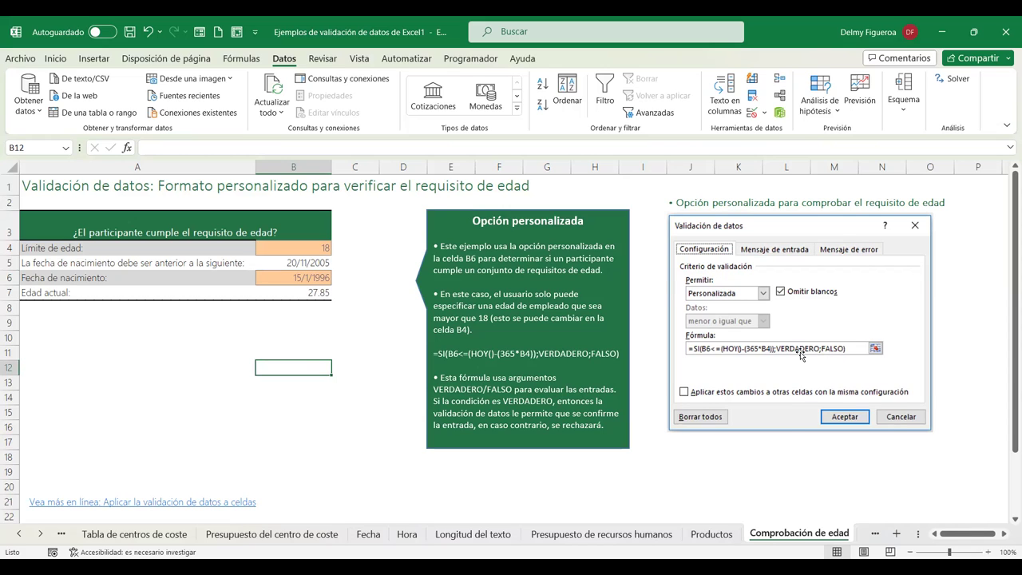
{"action": "left_click", "coordinate": [293, 279]}
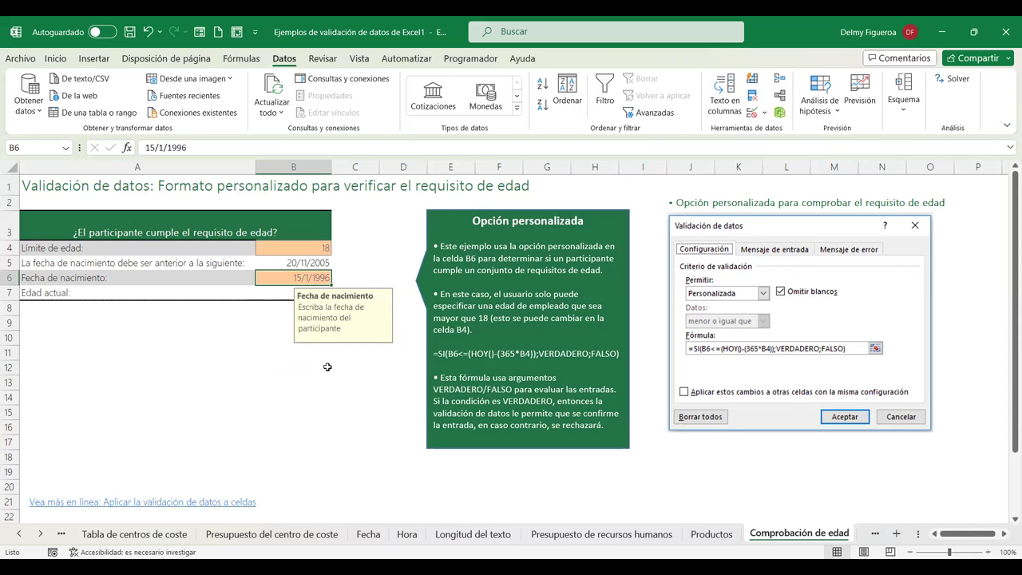